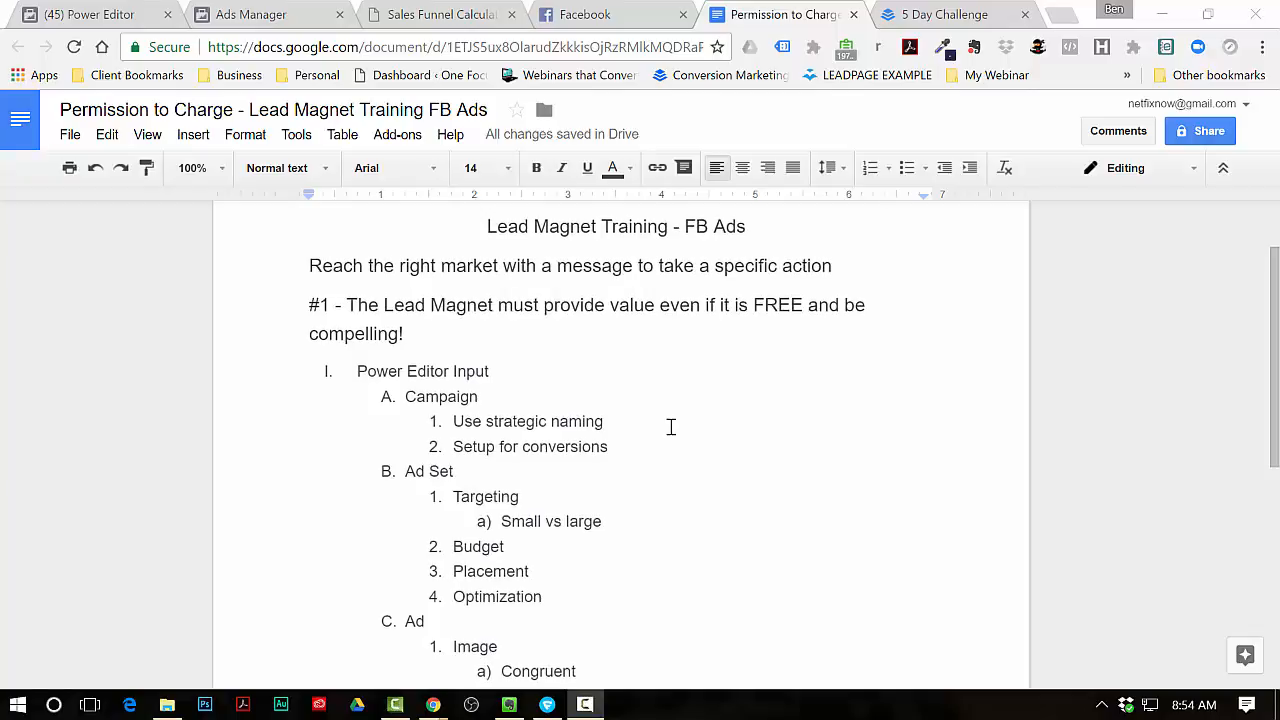
# - Review the lead magnet training outline down to the Ad copy section, and open the Sales Funnel Calculator landing page
pyautogui.scroll(-3, 671, 427)
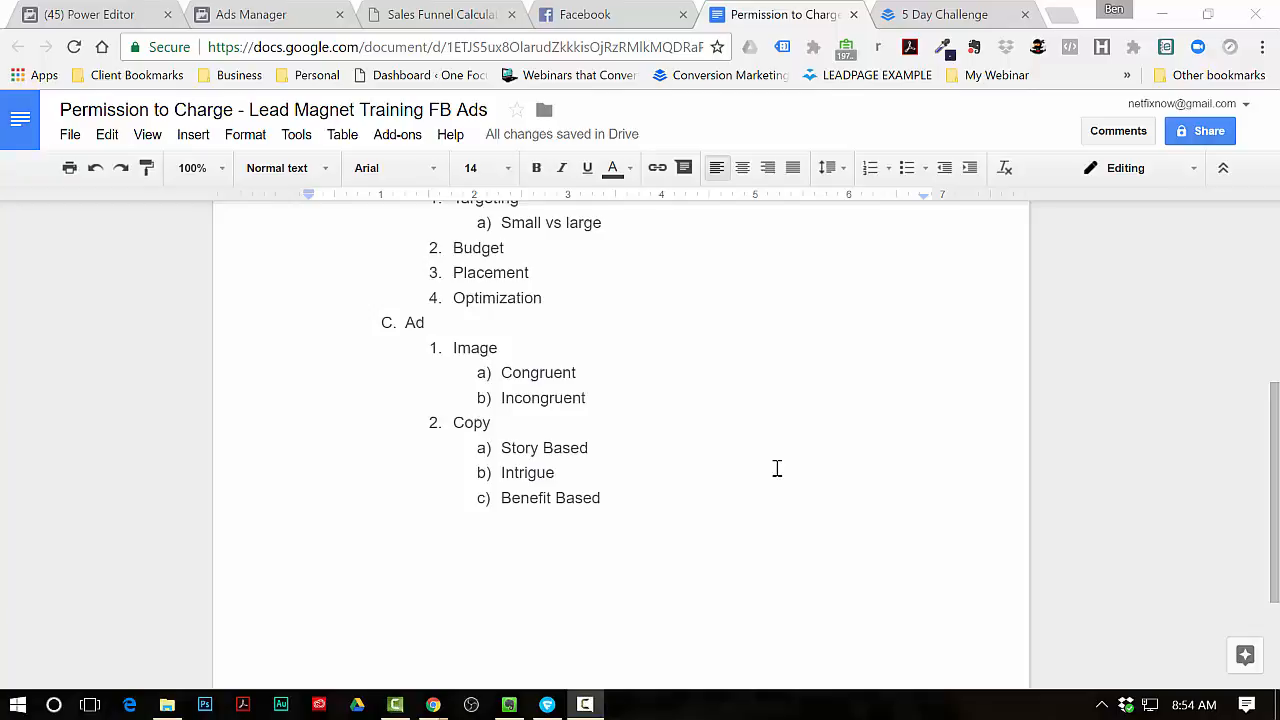
pyautogui.scroll(5, 777, 468)
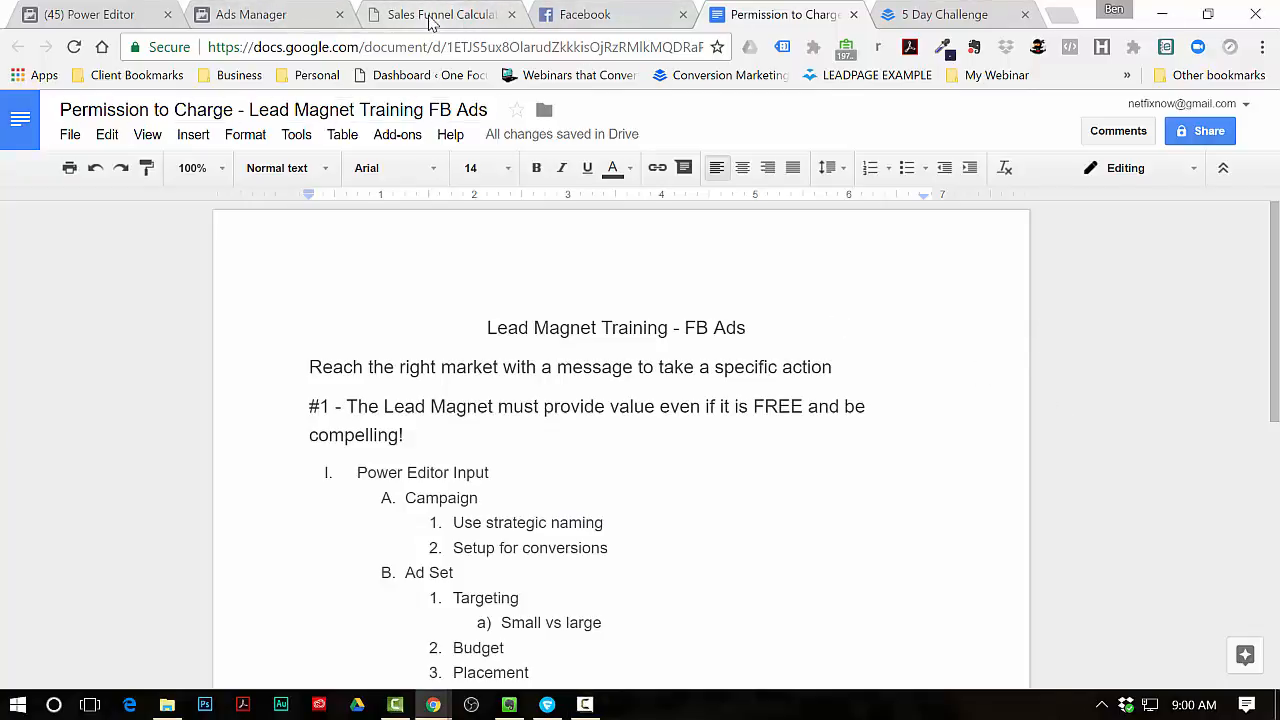
pyautogui.click(430, 16)
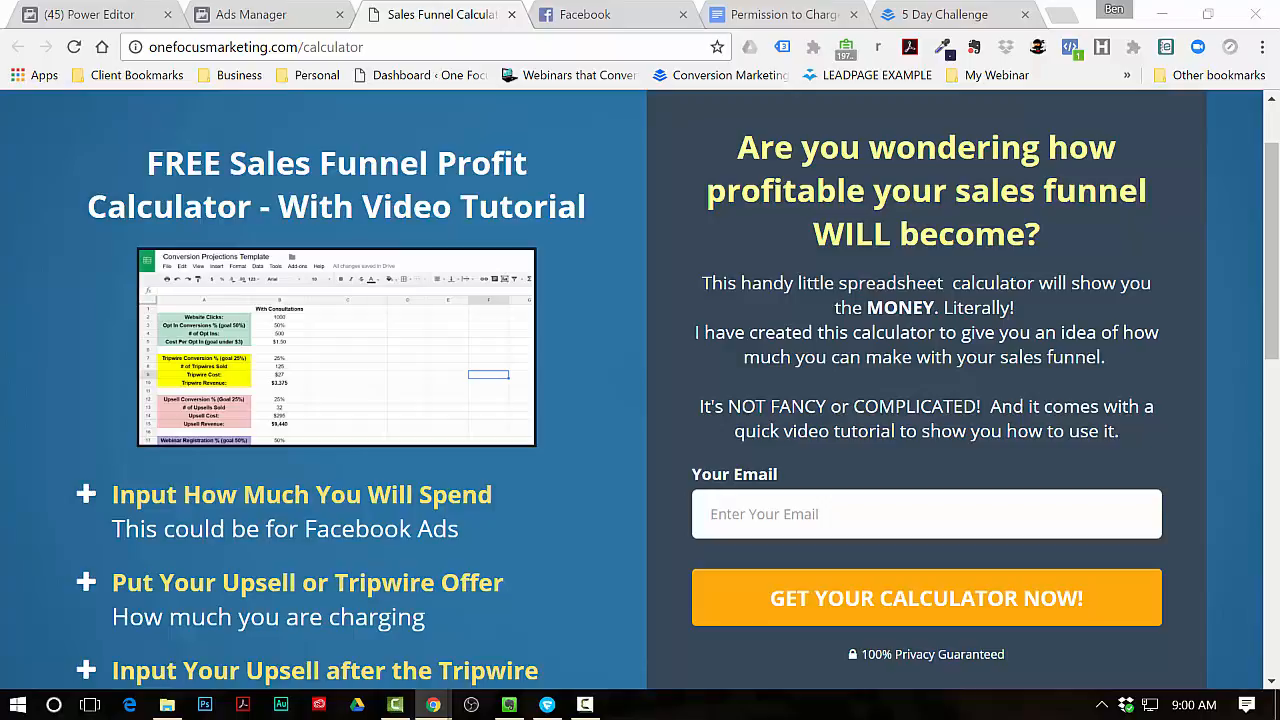
pyautogui.scroll(1, 608, 363)
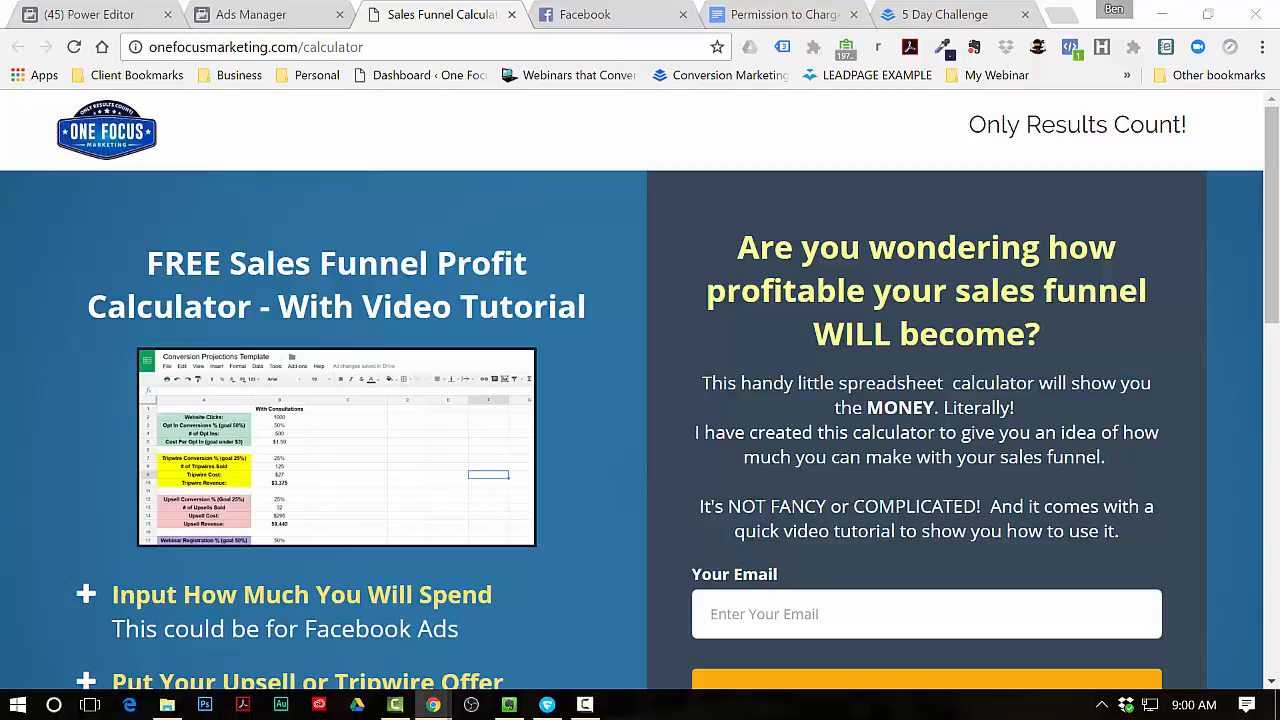
# - Bring the Facebook post promoting the free profit calculator into this browser window and read it down to the ad image
pyautogui.moveTo(1279, 38); pyautogui.dragTo(213, 28)
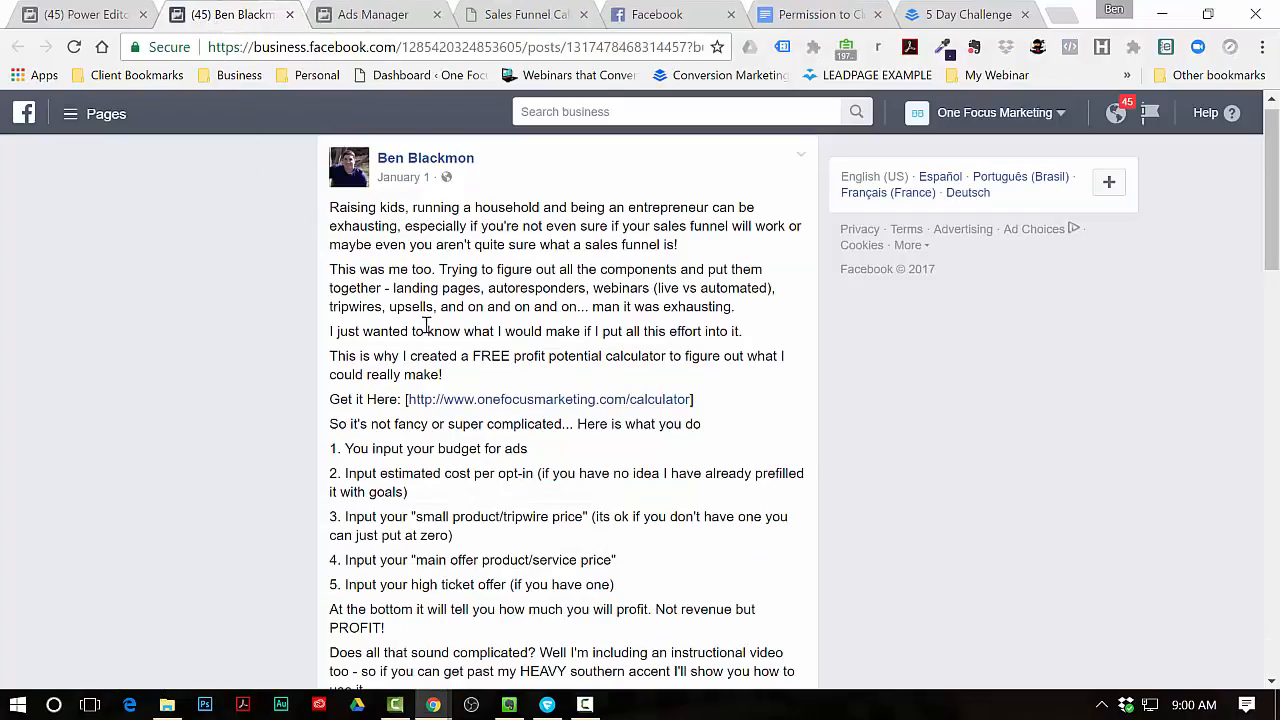
pyautogui.scroll(-2, 472, 265)
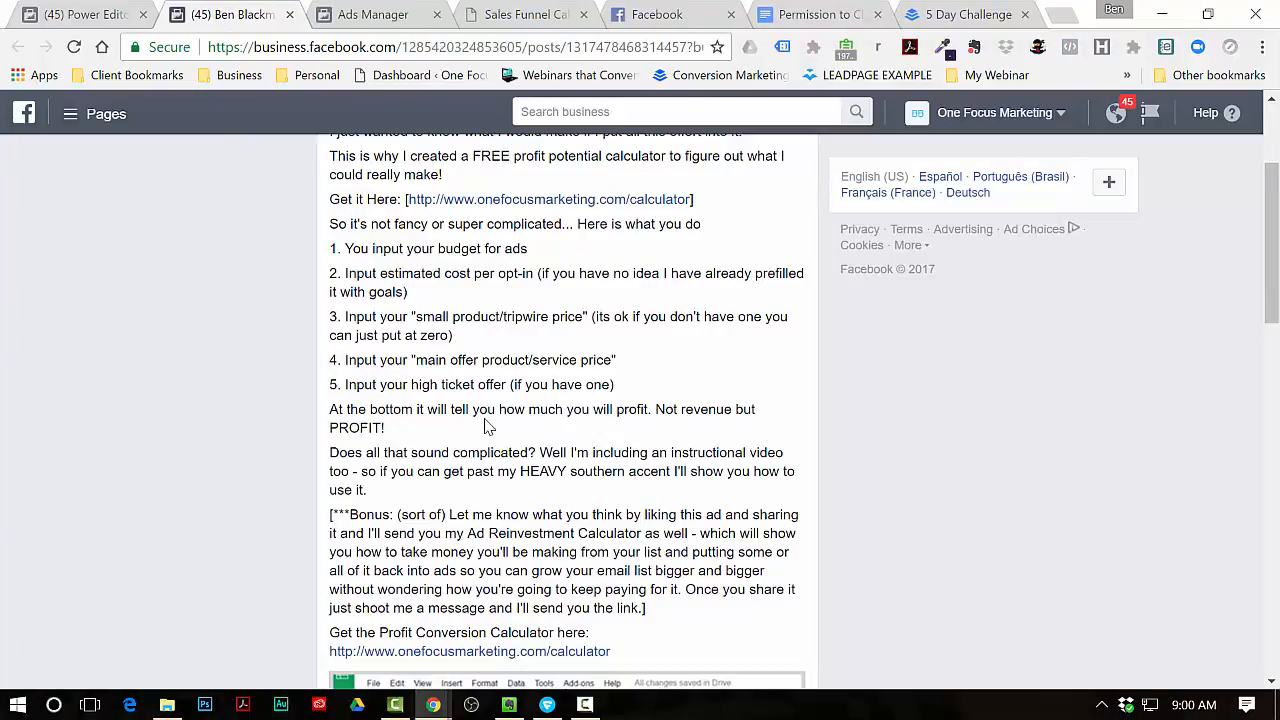
pyautogui.scroll(2, 487, 426)
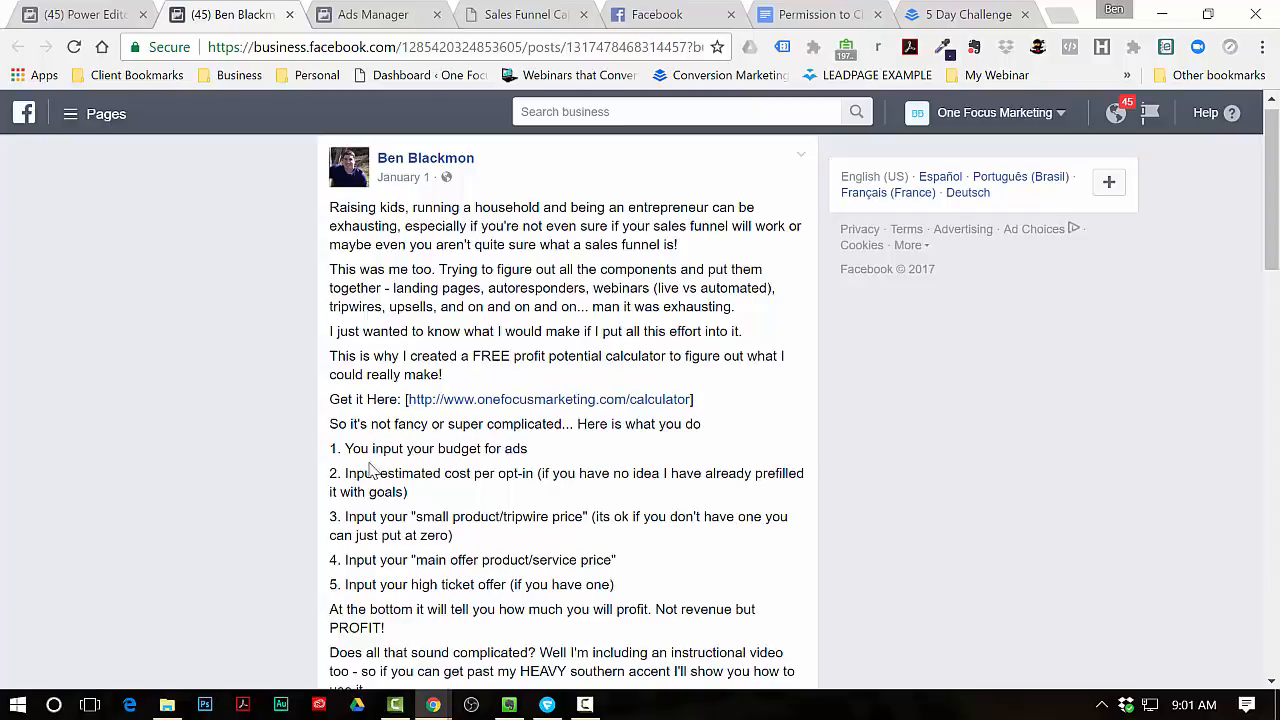
pyautogui.scroll(-6, 417, 366)
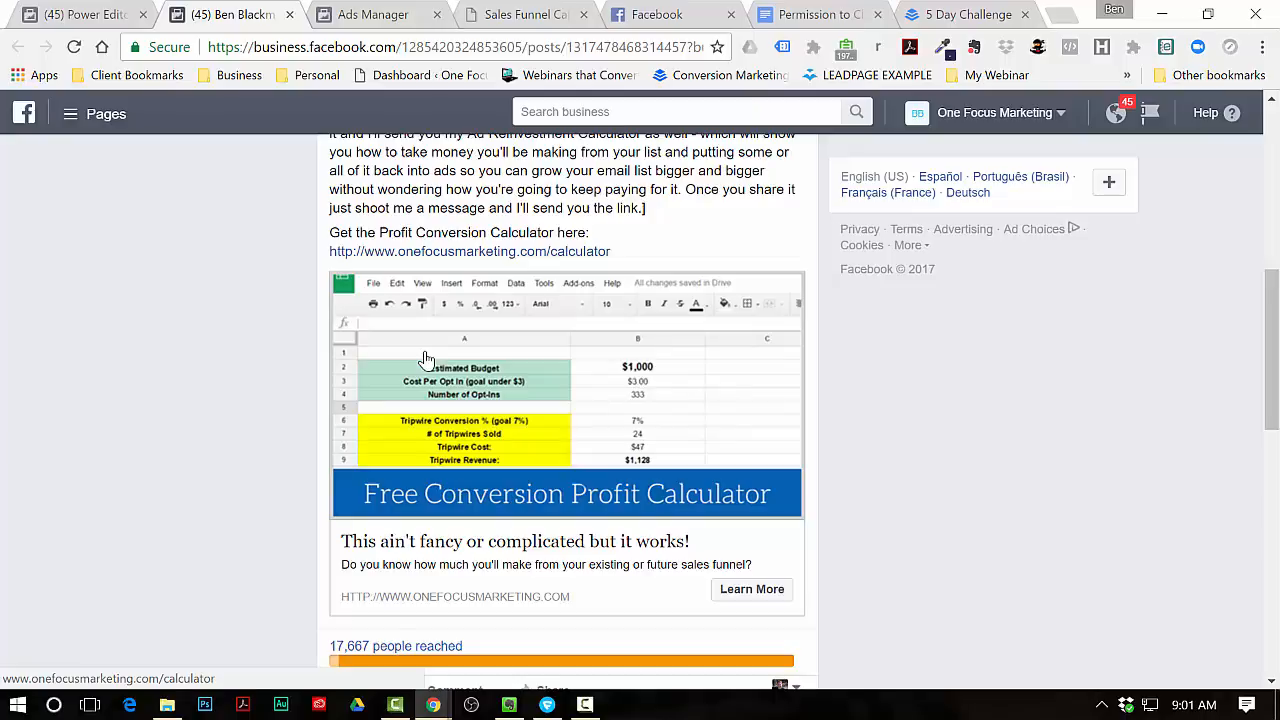
# - Open the calculator landing page and examine its bullet points and email opt-in form
pyautogui.click(484, 425)
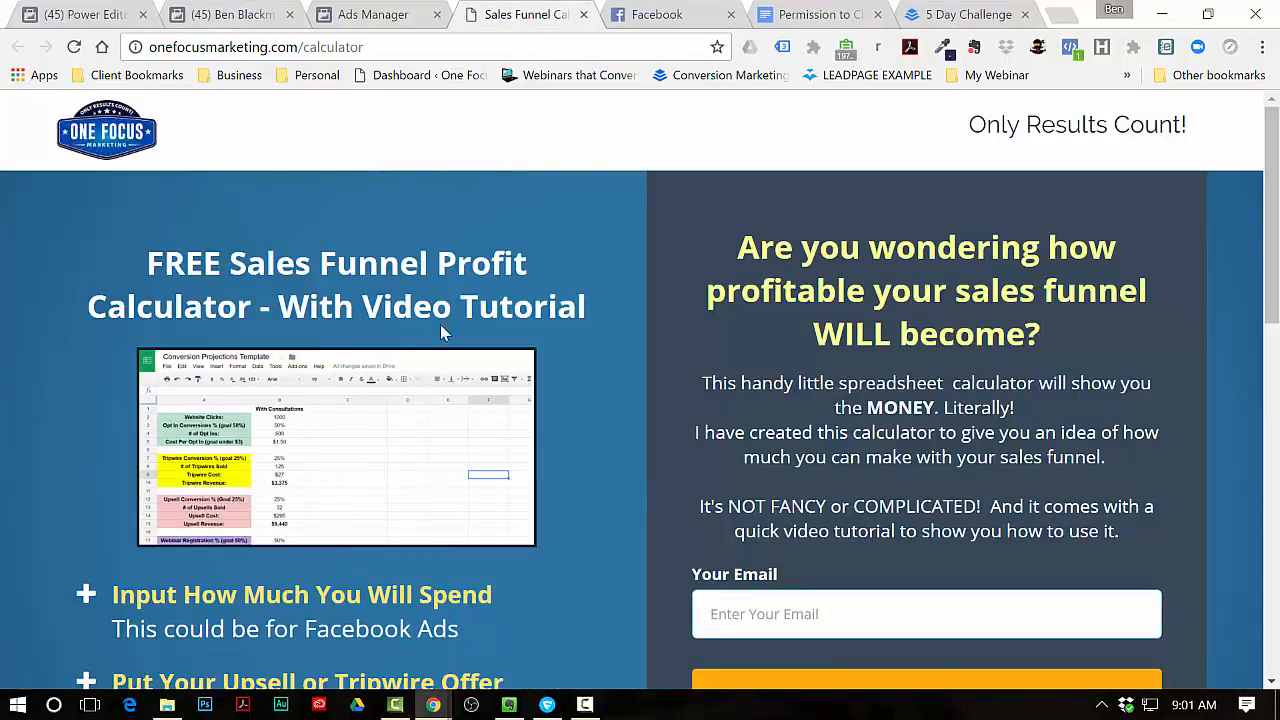
pyautogui.scroll(-3, 457, 392)
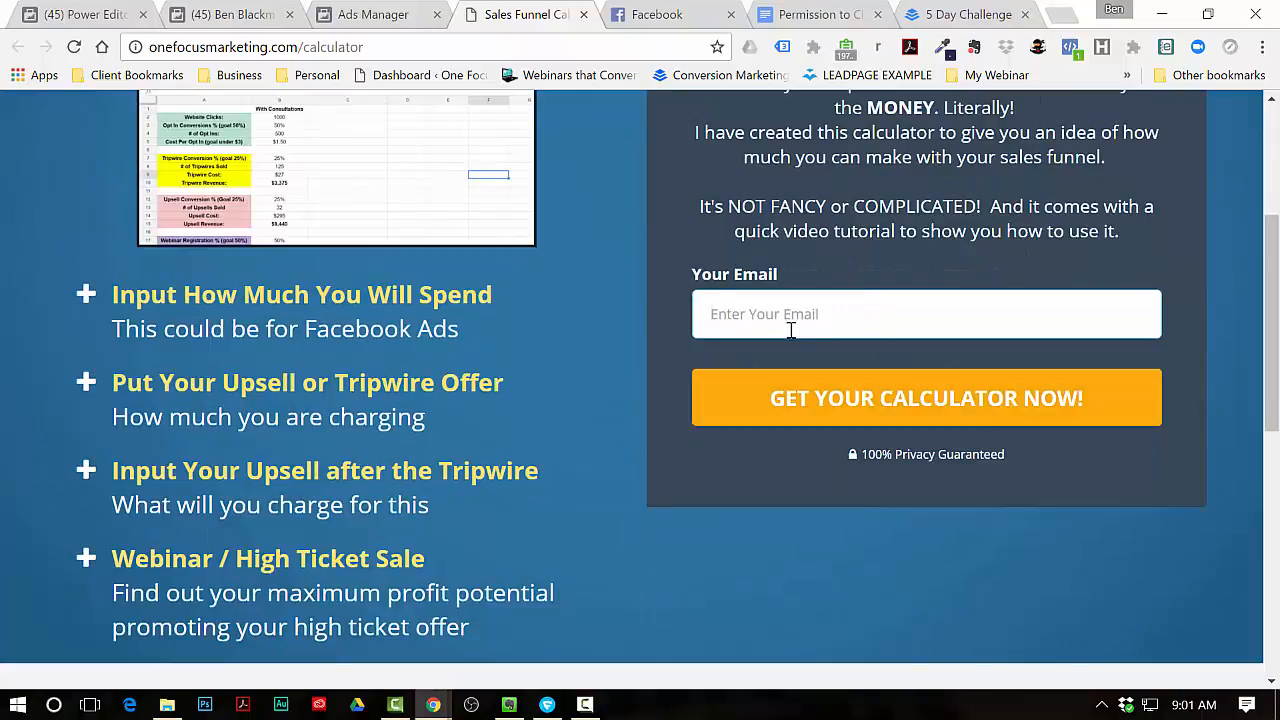
pyautogui.scroll(3, 790, 330)
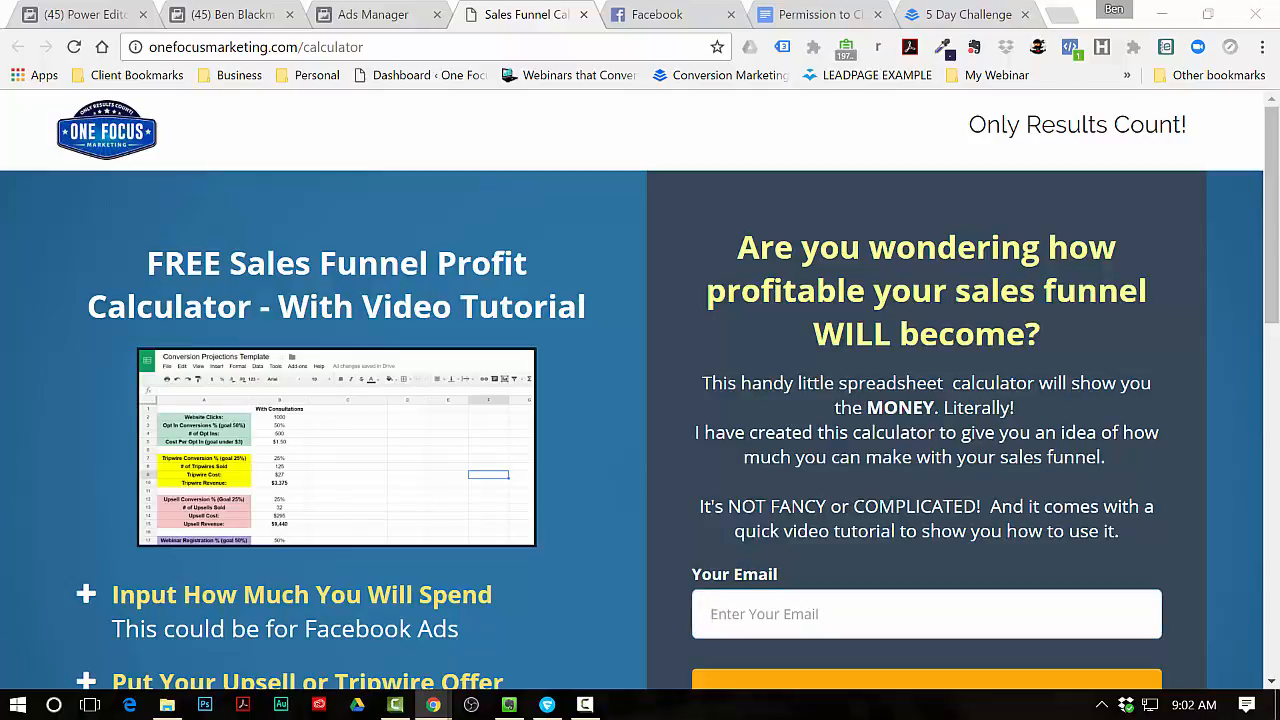
# - Bring up the Leadpages article on the top 10 landing pages from February 2017, look through its opening, and put the window away
pyautogui.moveTo(1279, 57); pyautogui.dragTo(185, 2)
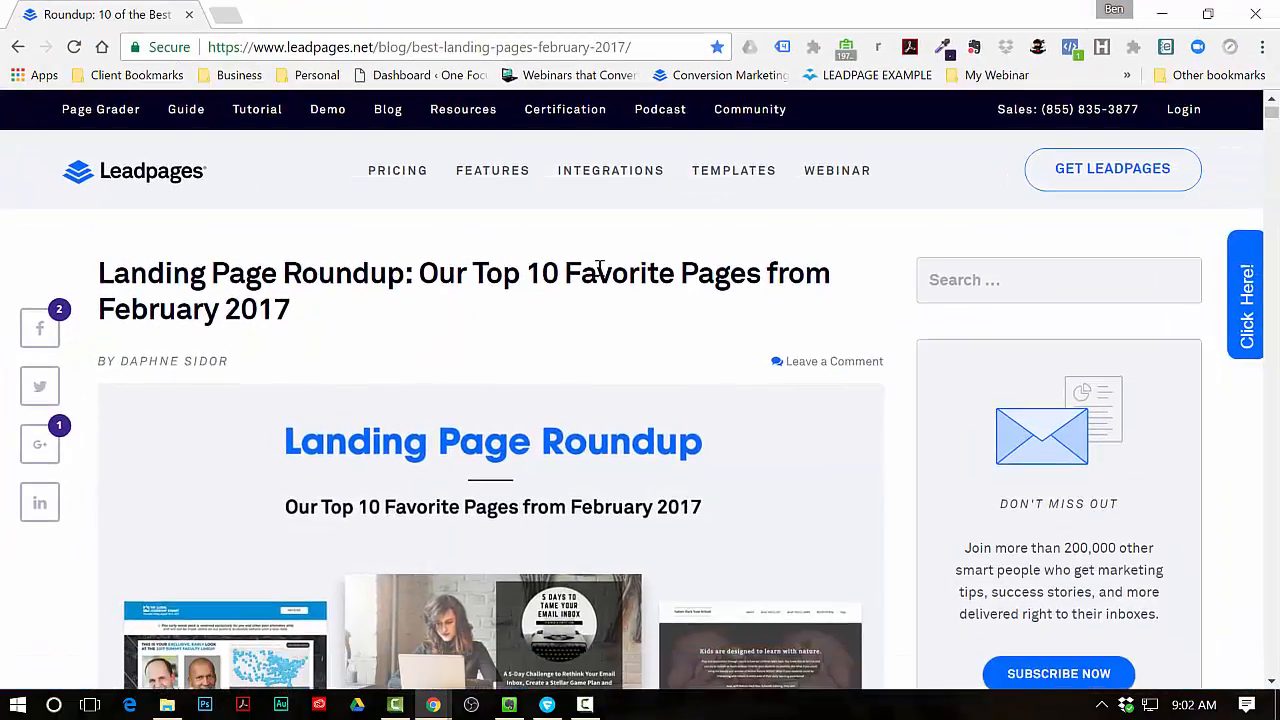
pyautogui.scroll(-1, 598, 268)
pyautogui.scroll(-2, 598, 268)
pyautogui.scroll(3, 371, 337)
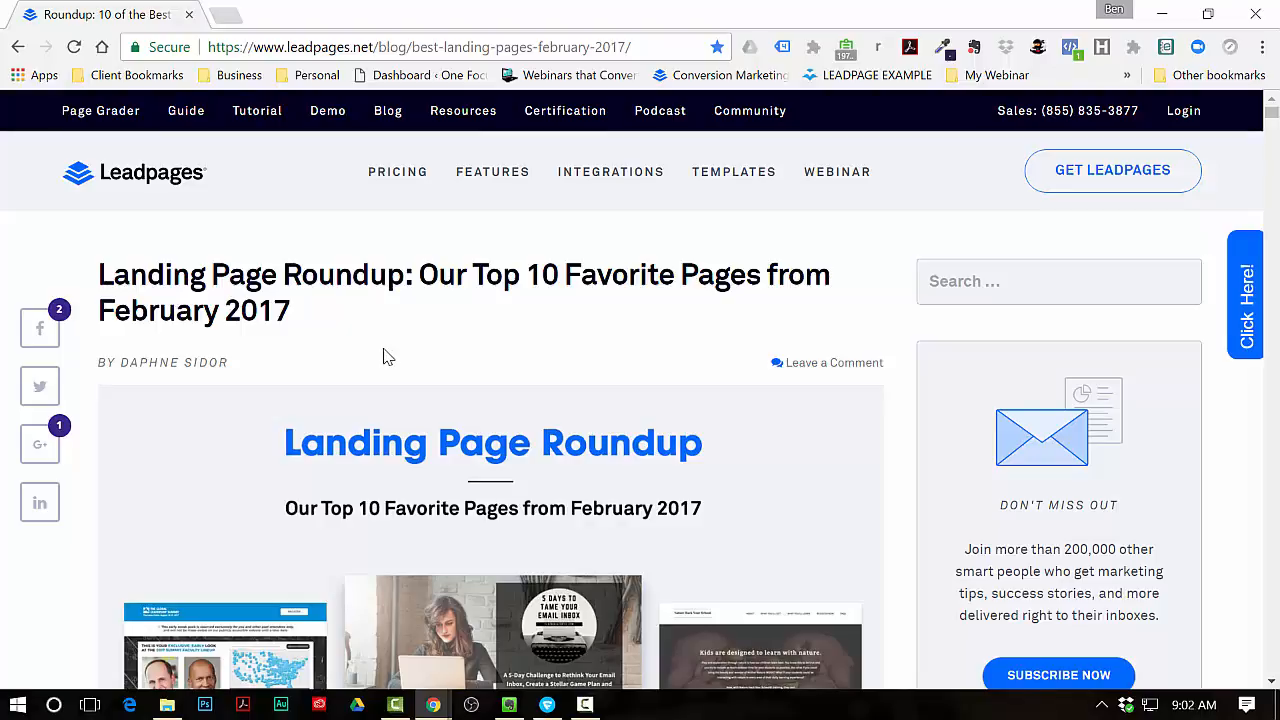
pyautogui.scroll(-1, 388, 357)
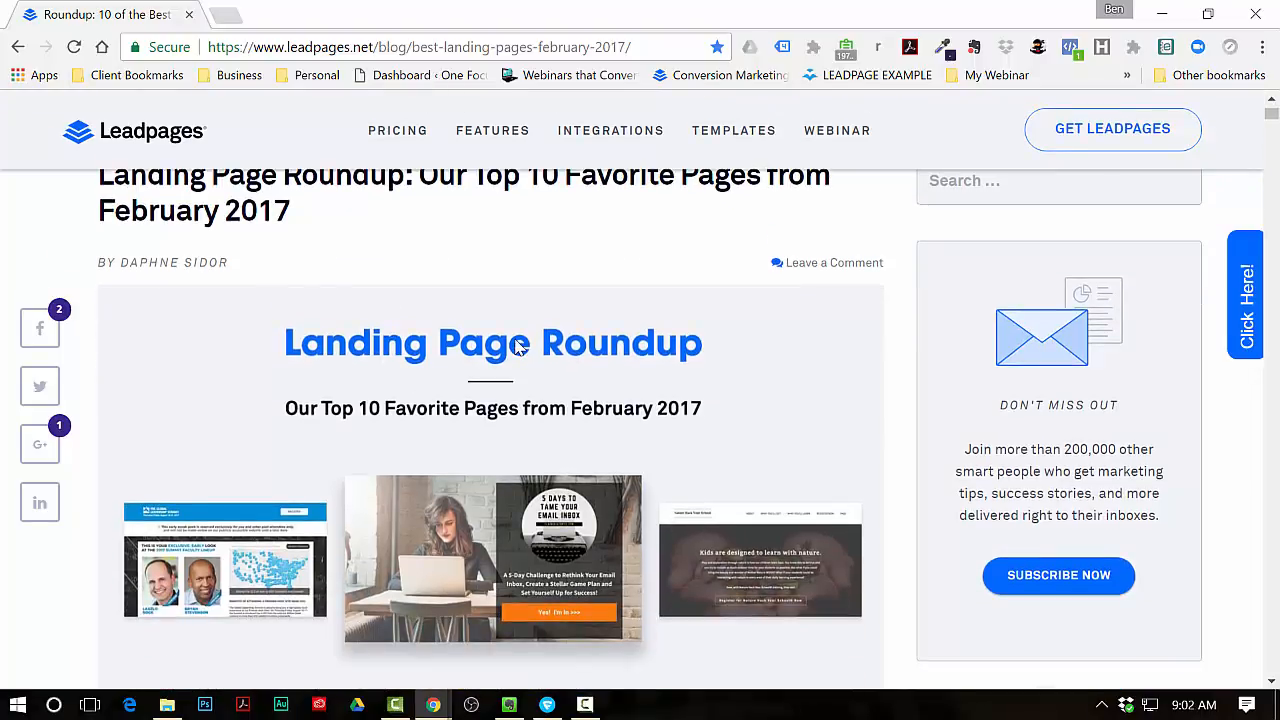
pyautogui.click(1168, 16)
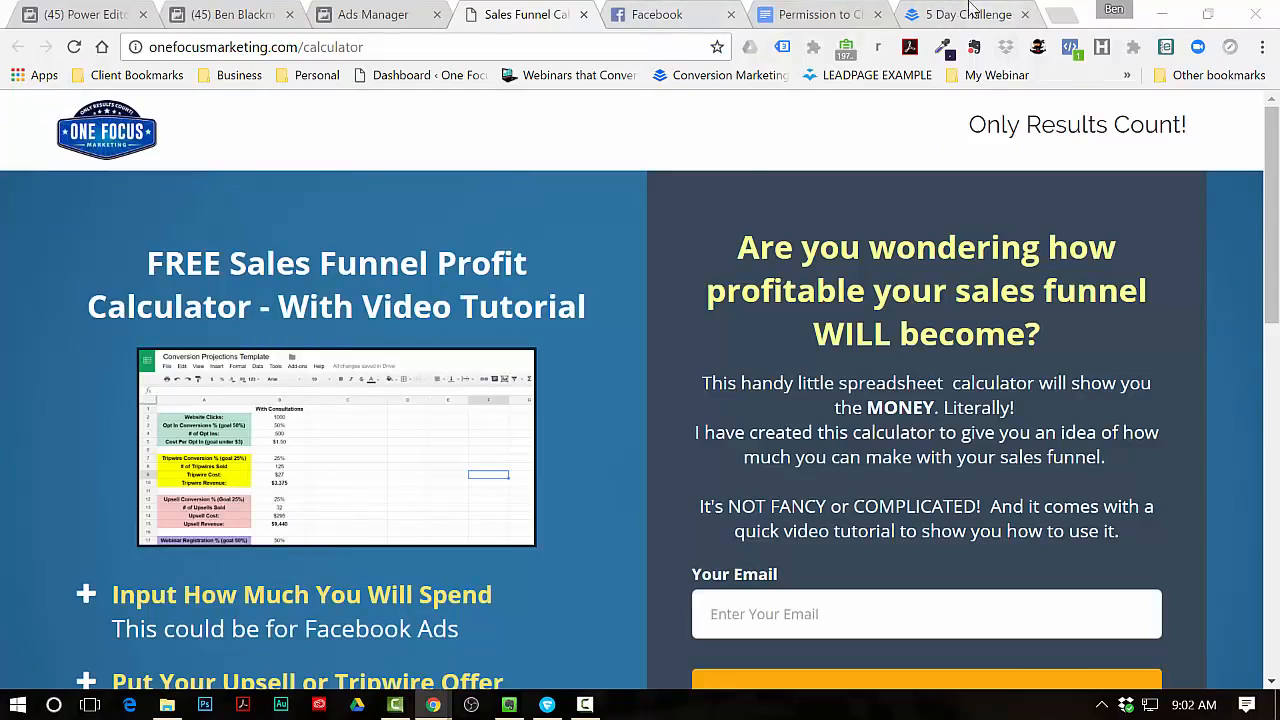
# - Examine the 5 Day Challenge landing page from its headline and countdown to the benefits and the final sign-up call
pyautogui.click(969, 10)
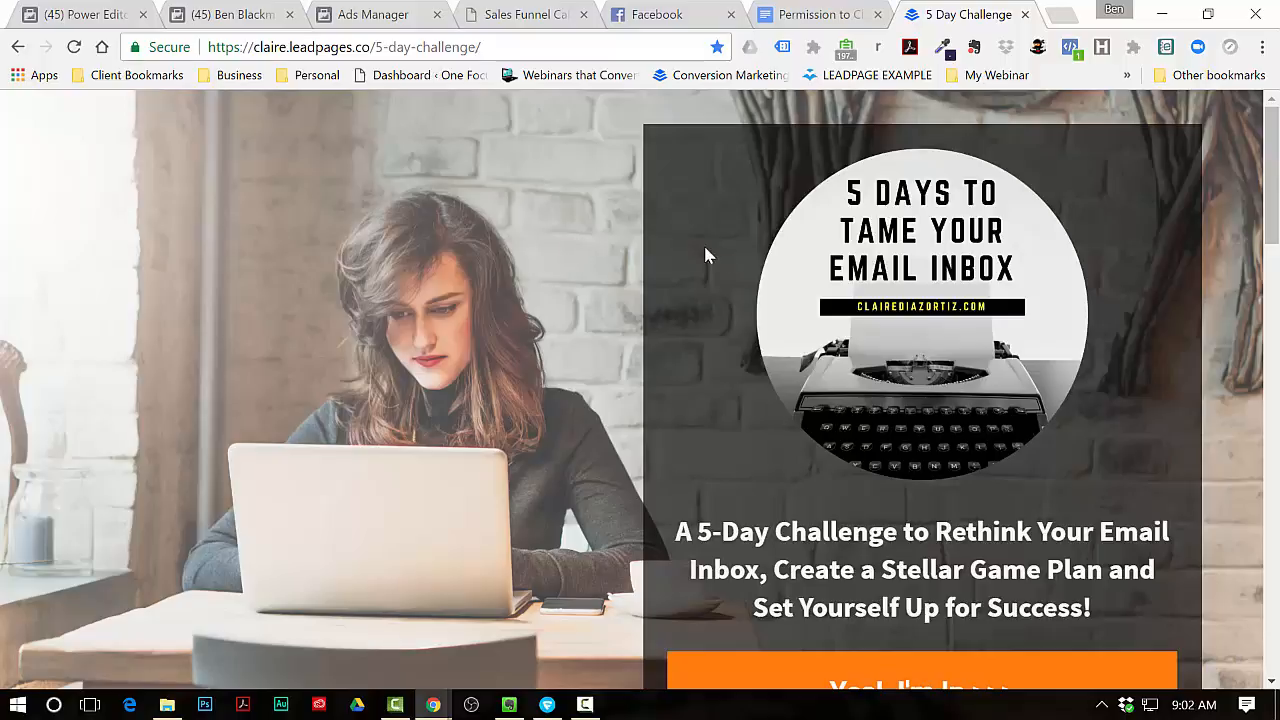
pyautogui.scroll(-1, 596, 239)
pyautogui.scroll(-1, 596, 239)
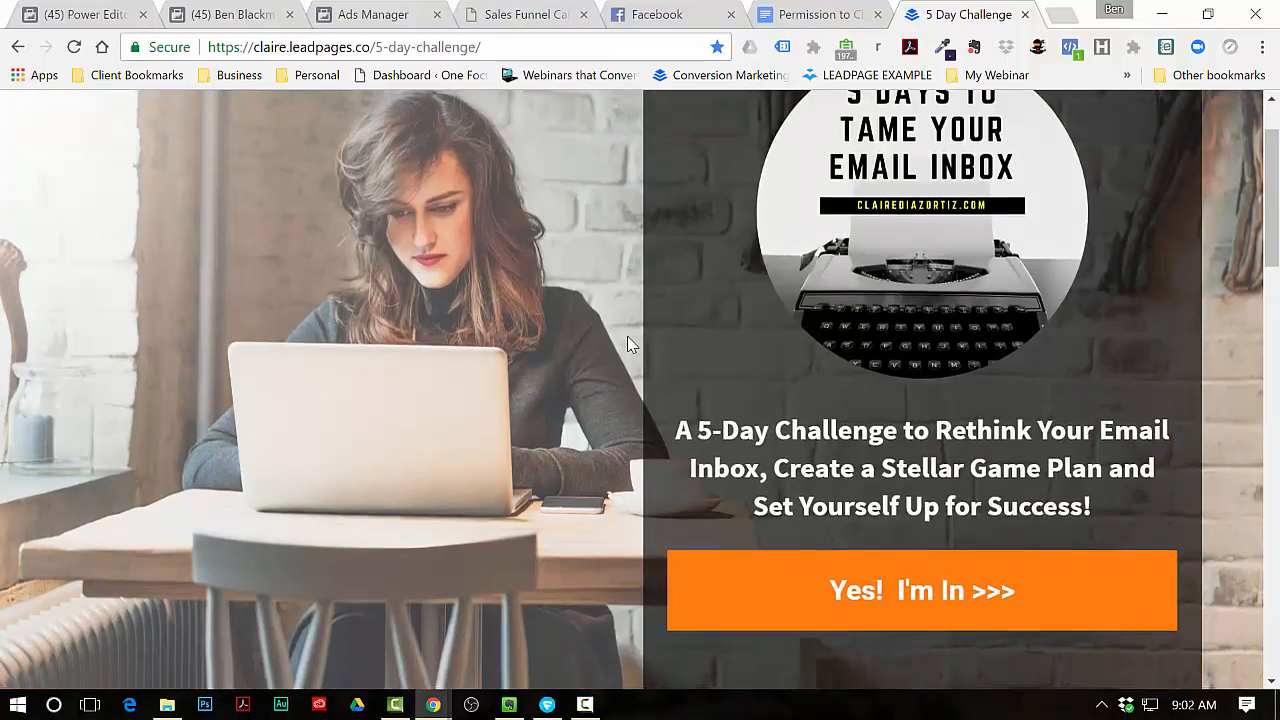
pyautogui.scroll(-3, 627, 338)
pyautogui.scroll(-3, 627, 338)
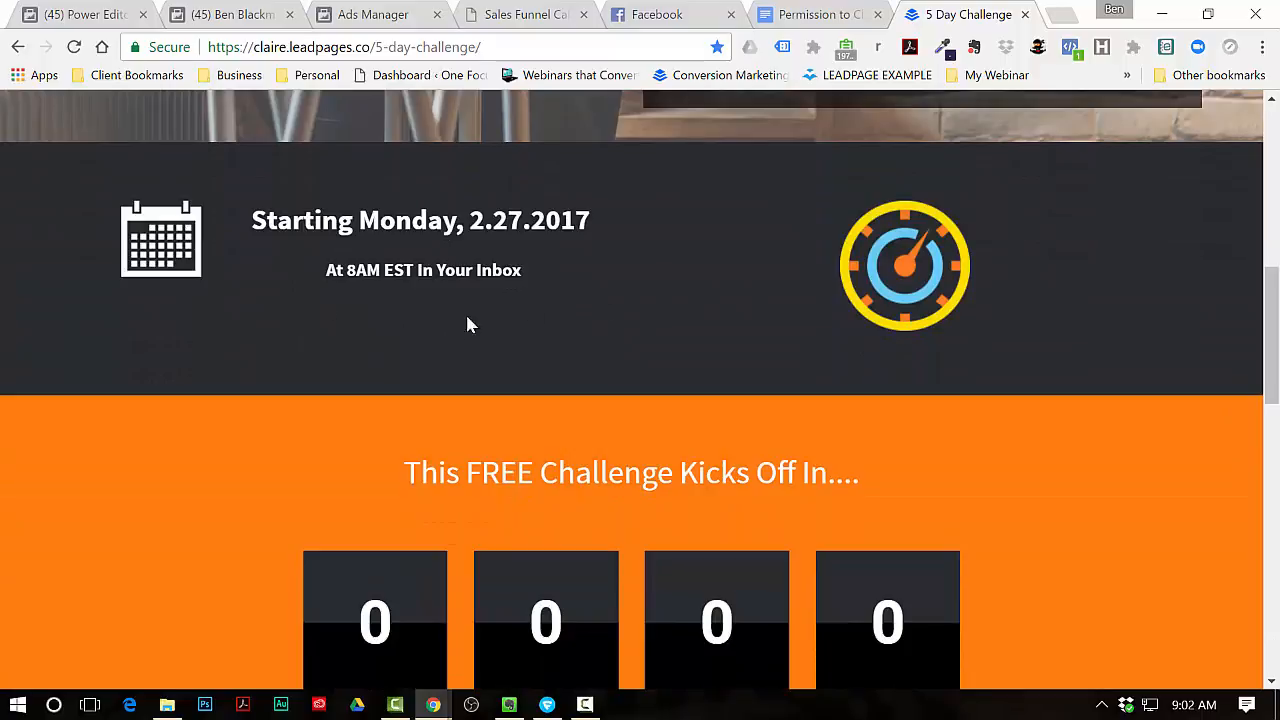
pyautogui.scroll(-1, 400, 355)
pyautogui.scroll(-5, 380, 400)
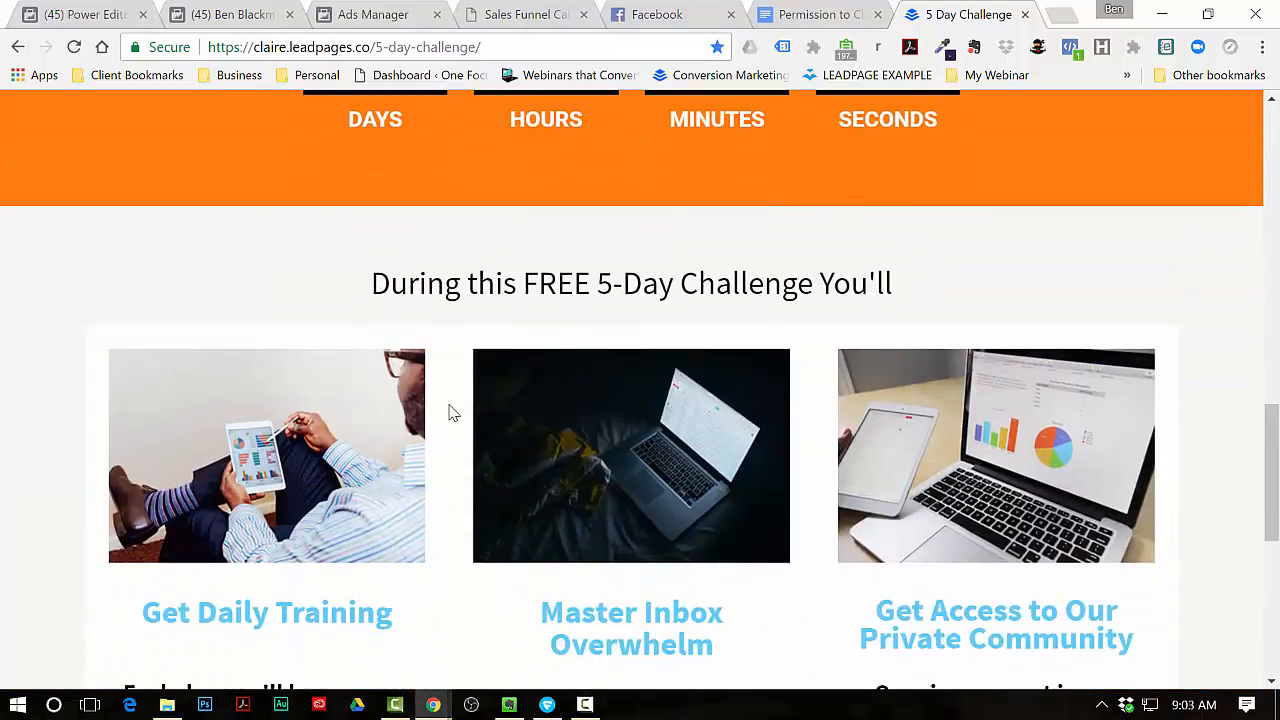
pyautogui.scroll(-3, 431, 418)
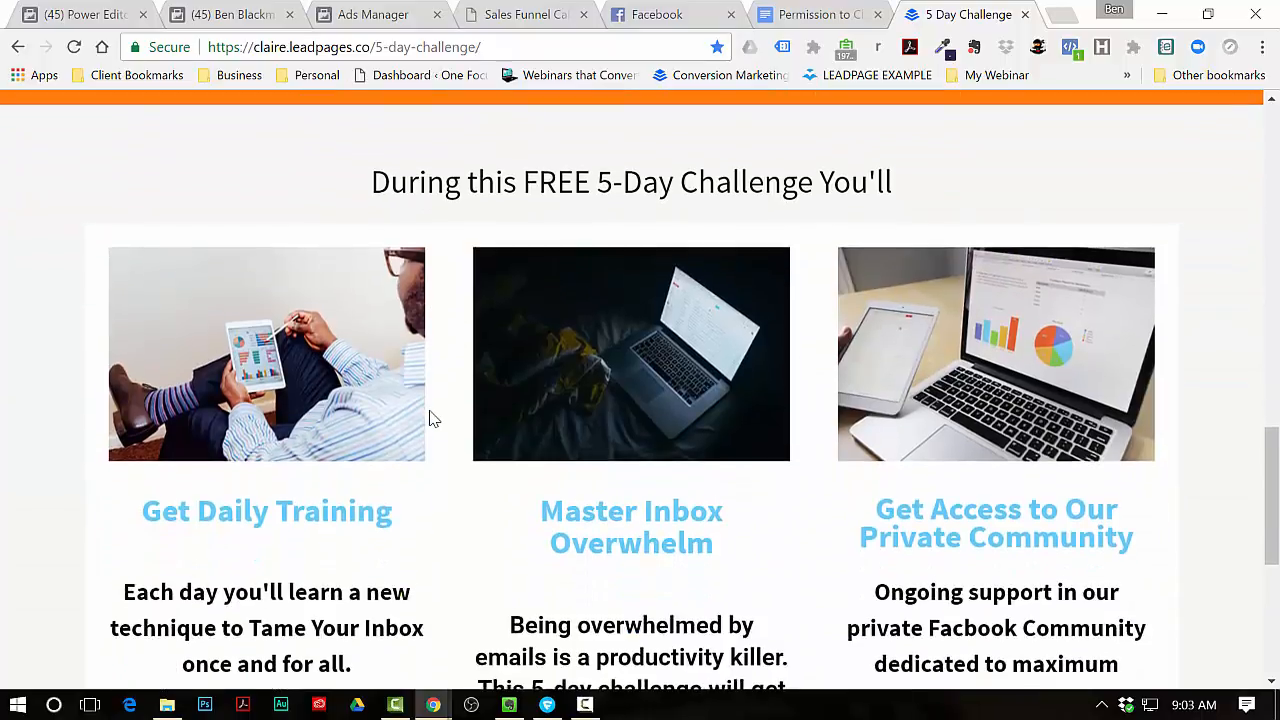
pyautogui.scroll(-1, 433, 375)
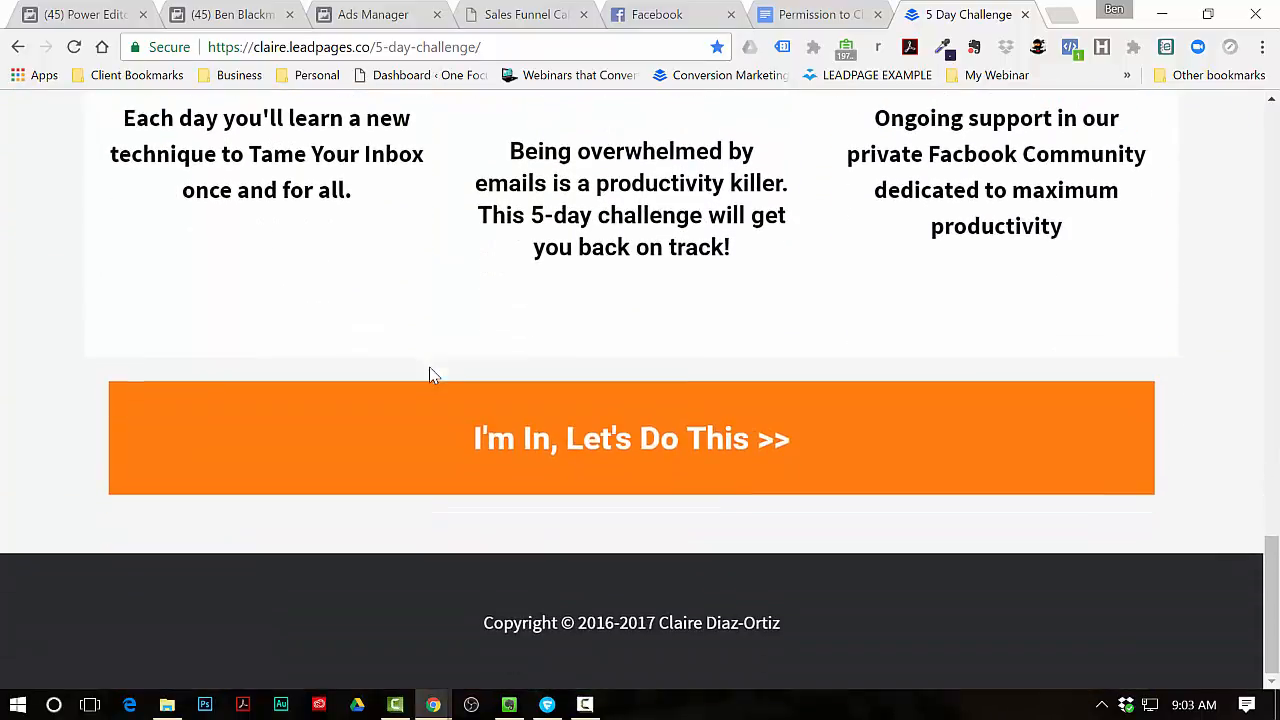
pyautogui.scroll(10, 460, 409)
pyautogui.scroll(6, 464, 410)
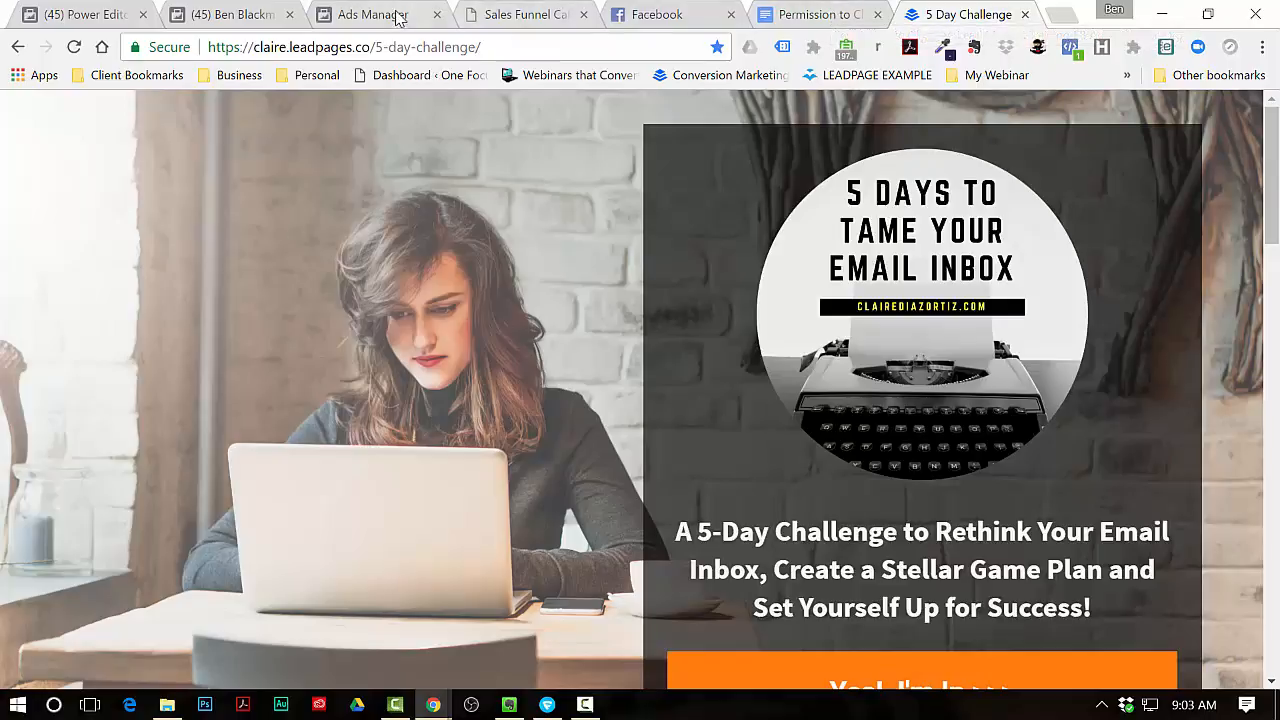
pyautogui.click(678, 14)
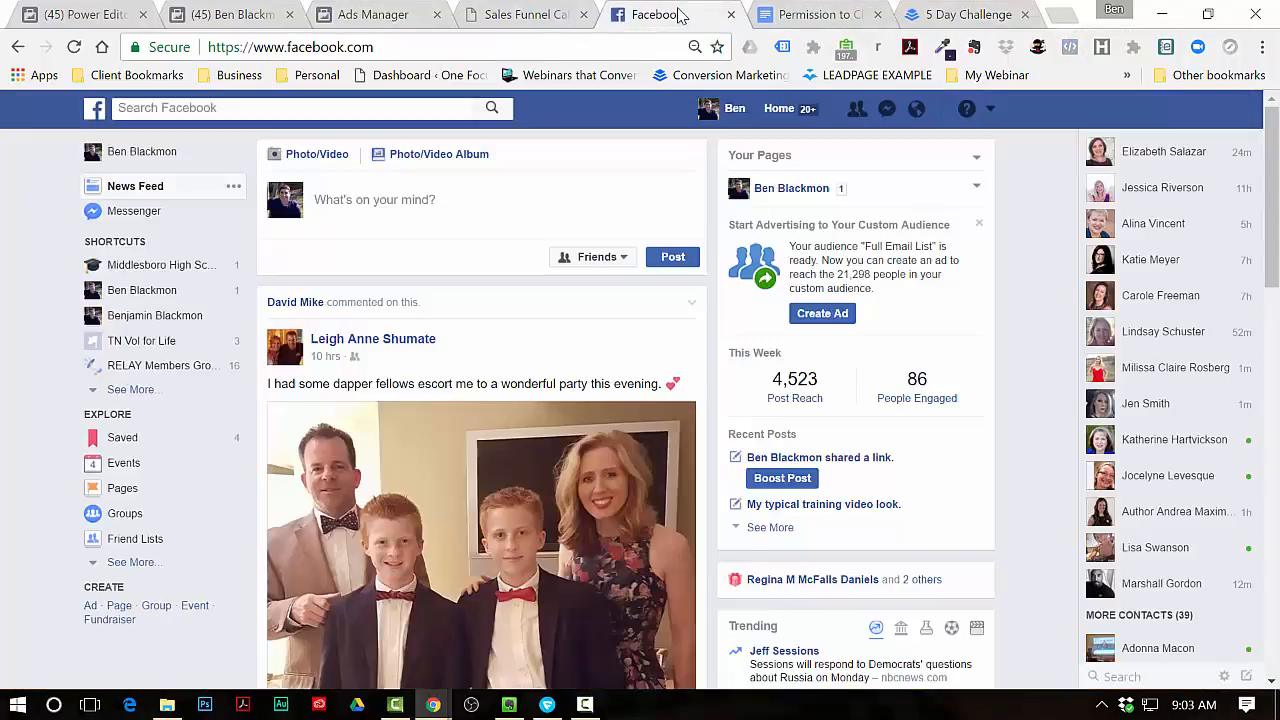
pyautogui.click(991, 110)
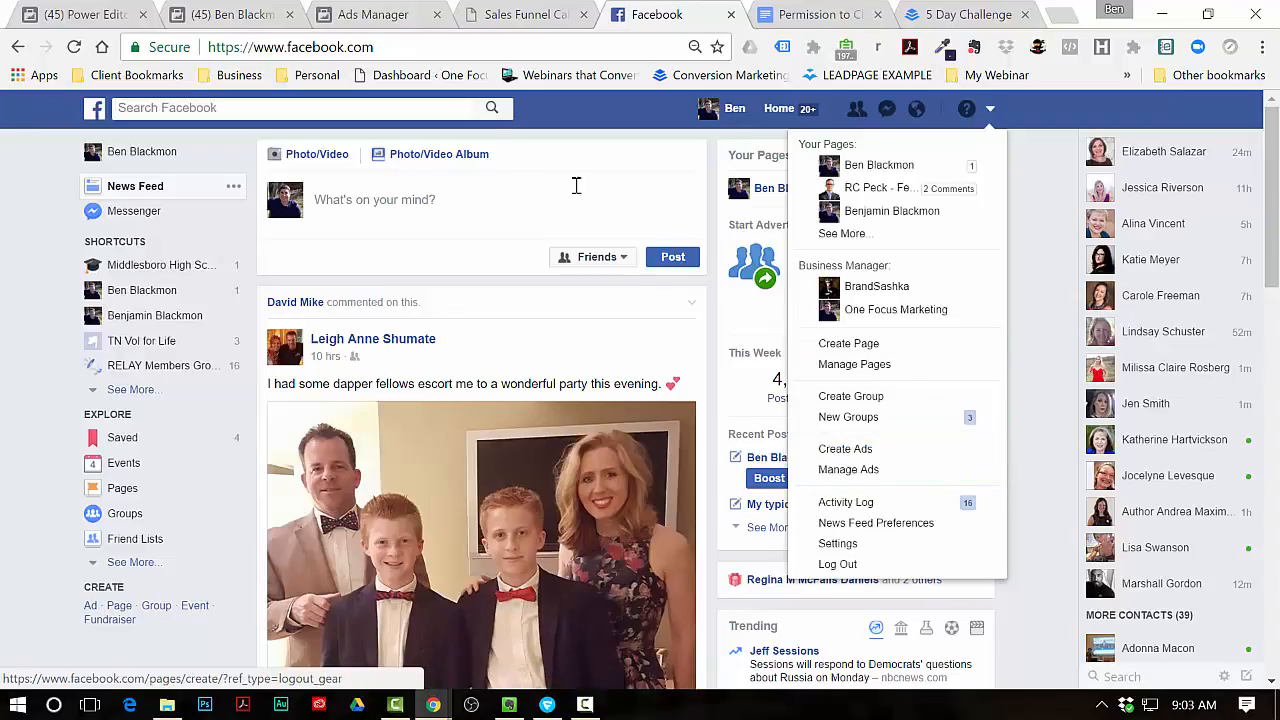
pyautogui.click(357, 10)
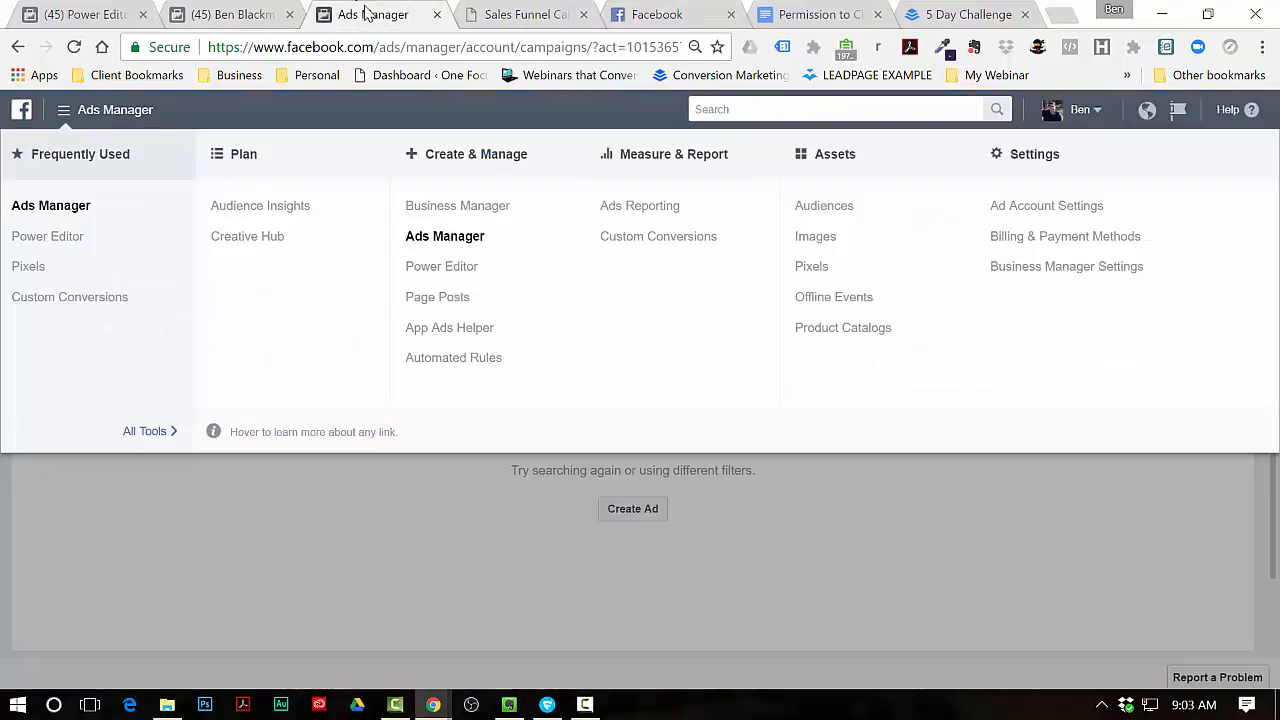
pyautogui.click(268, 530)
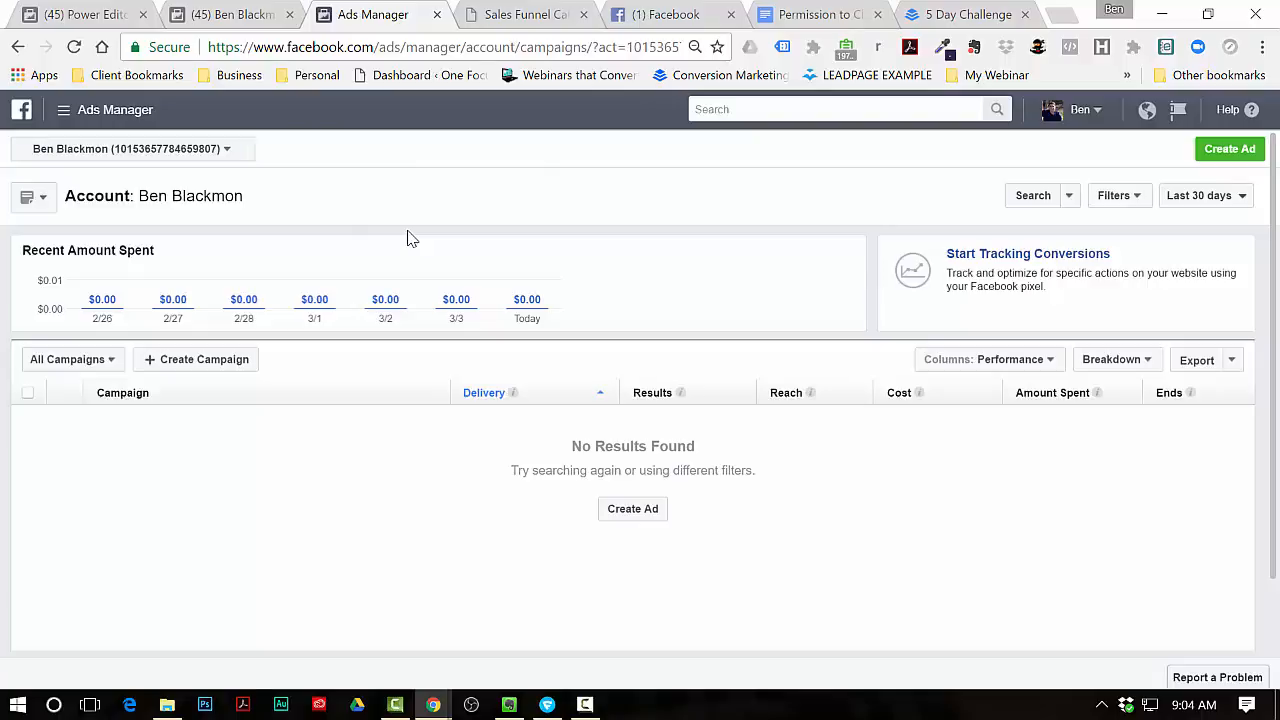
pyautogui.click(60, 118)
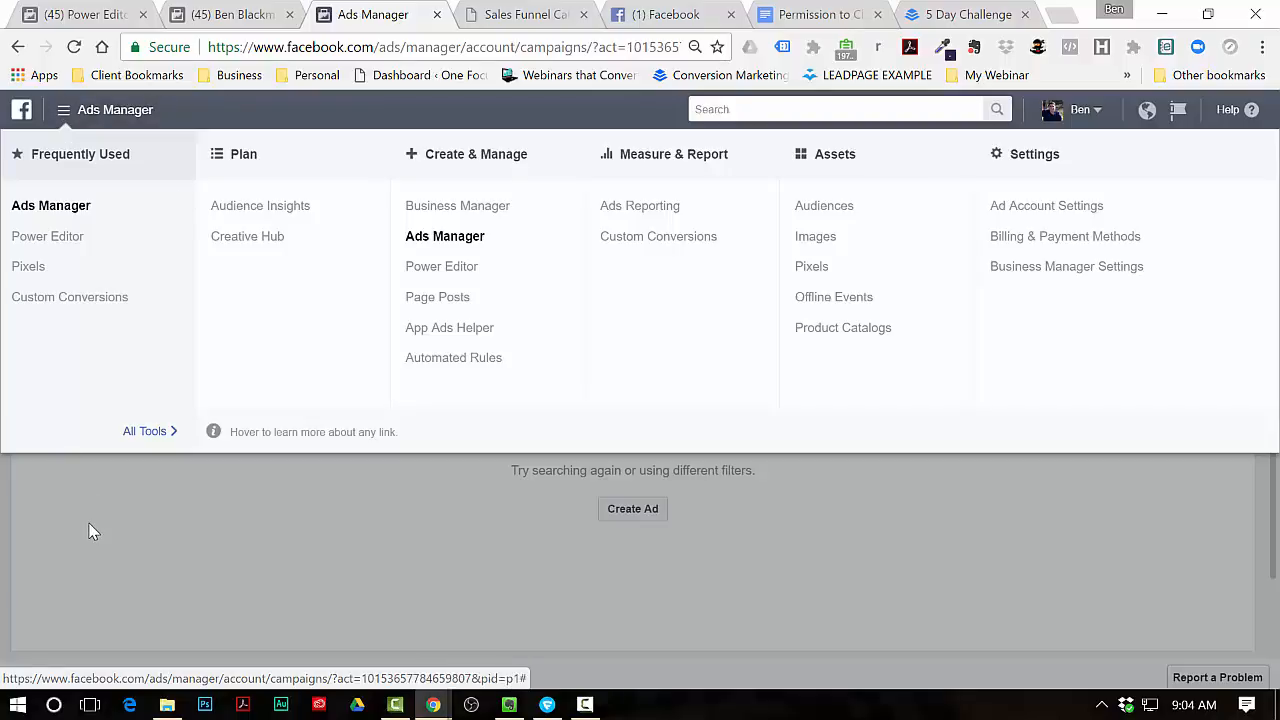
pyautogui.click(90, 530)
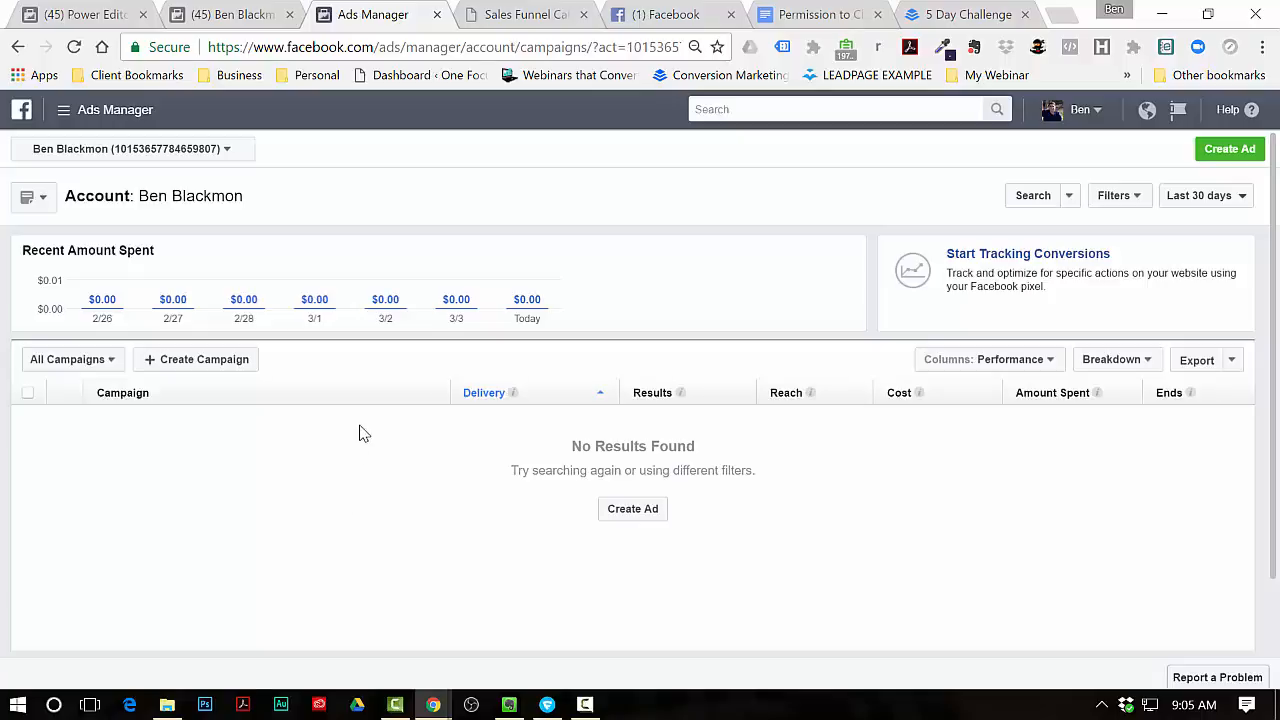
pyautogui.click(62, 112)
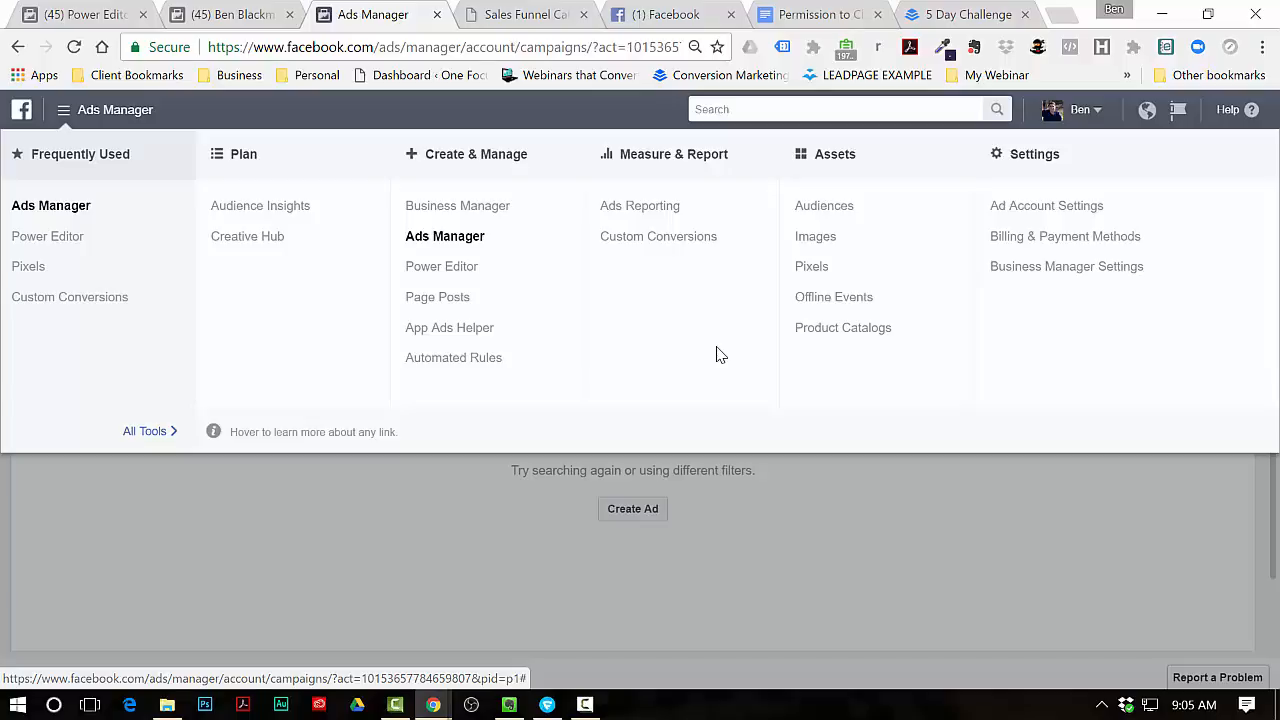
# - Switch to Power Editor and check the additional creation options offered alongside Create Campaign
pyautogui.click(78, 14)
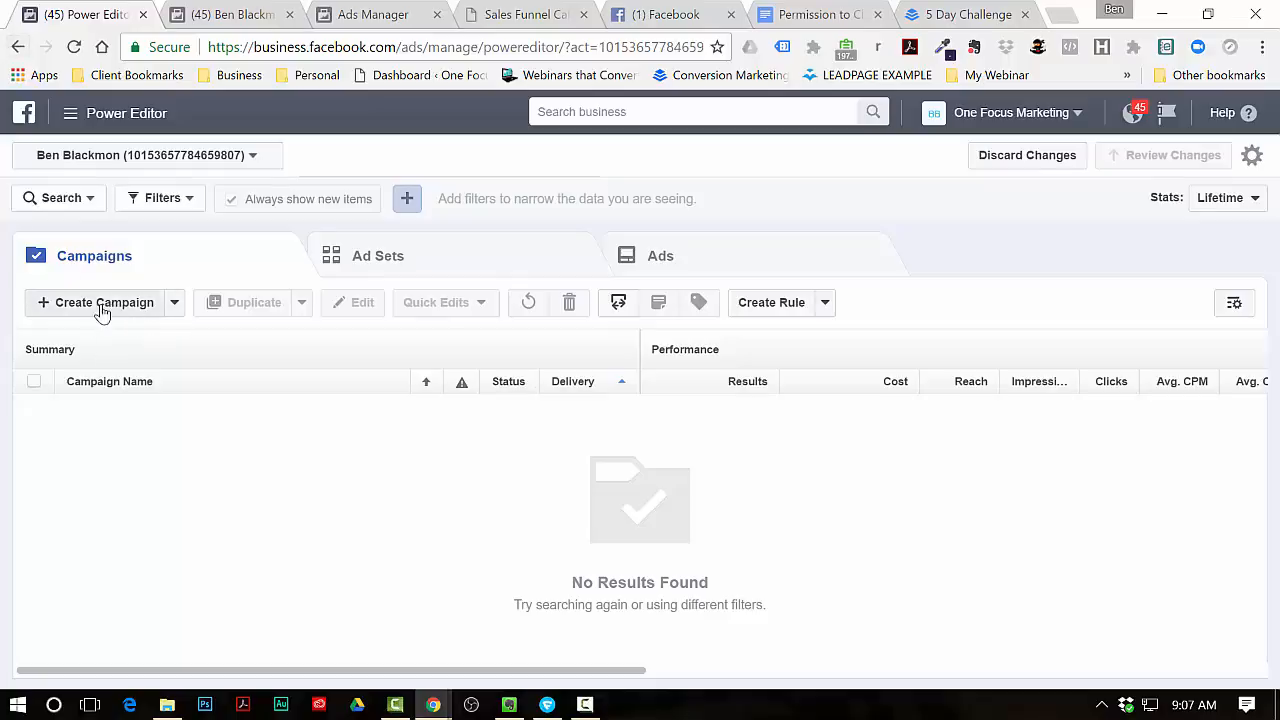
pyautogui.click(176, 306)
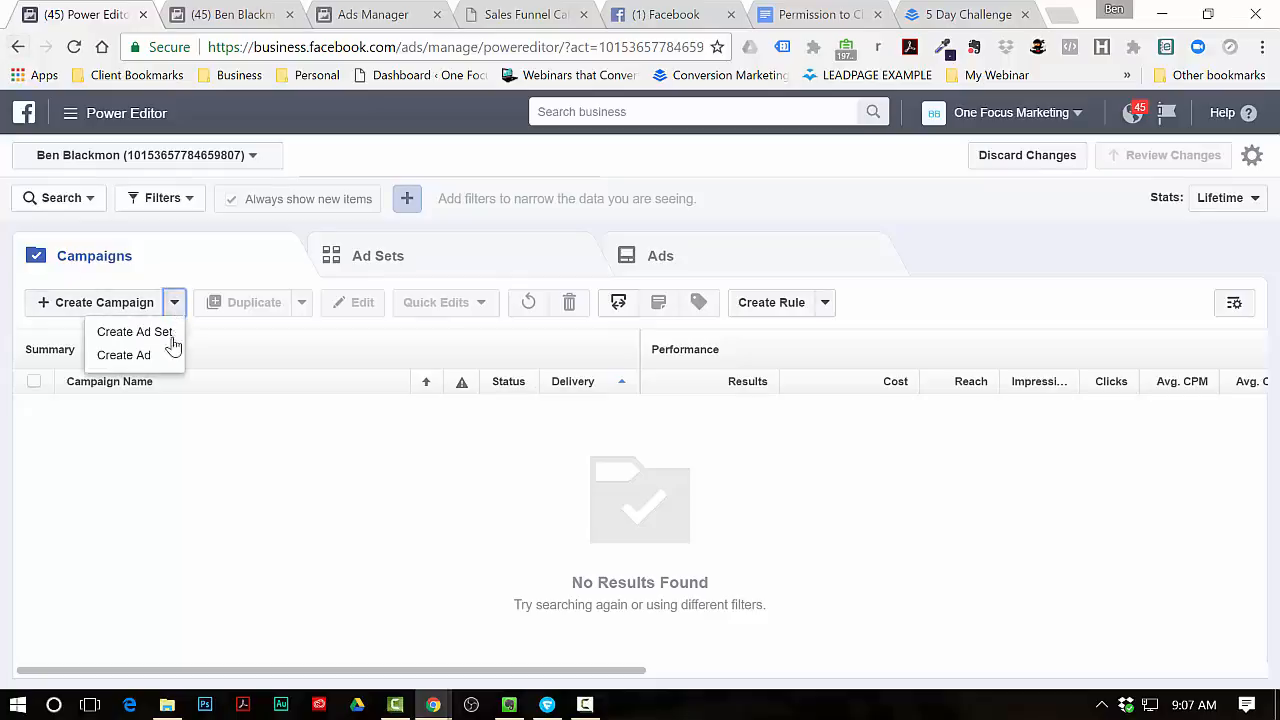
pyautogui.click(175, 265)
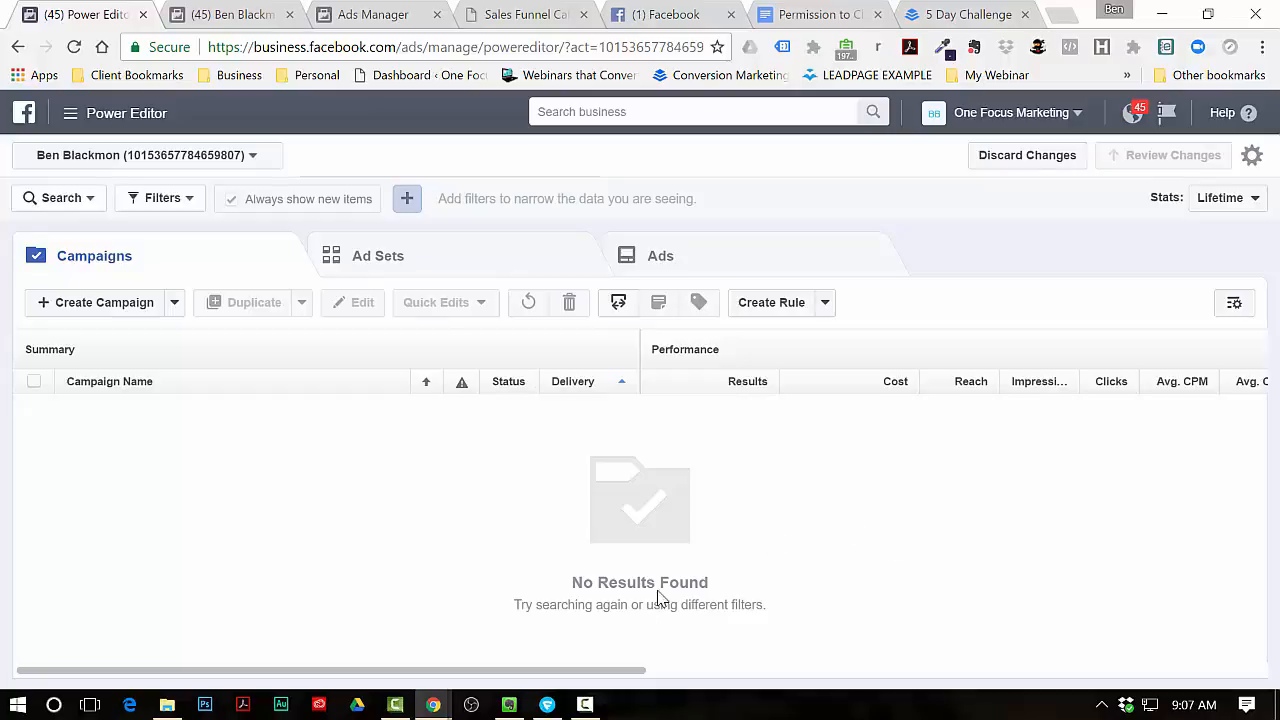
# - Start a new campaign named "LM - Calculator - US - 3 4 2017" with Conversions as the campaign objective
pyautogui.click(88, 311)
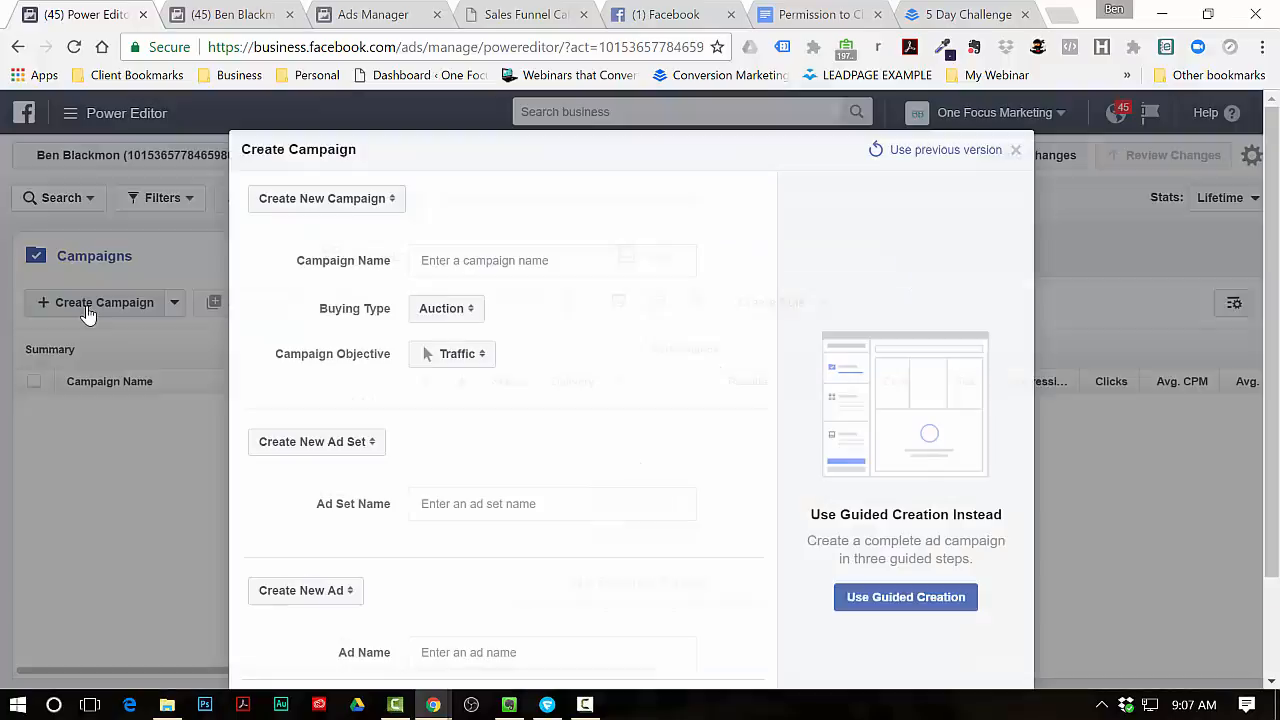
pyautogui.click(475, 261)
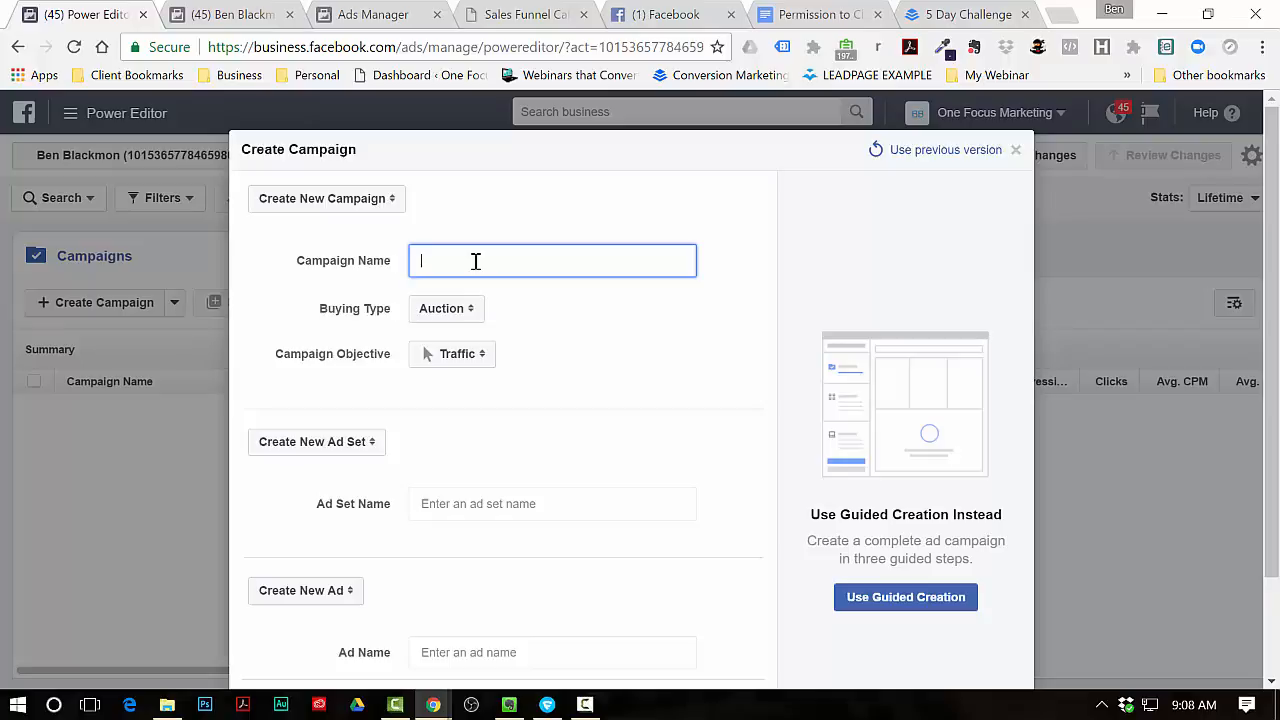
pyautogui.write('LM - Calculator - US')
pyautogui.write('3 4 2017')
pyautogui.click(457, 356)
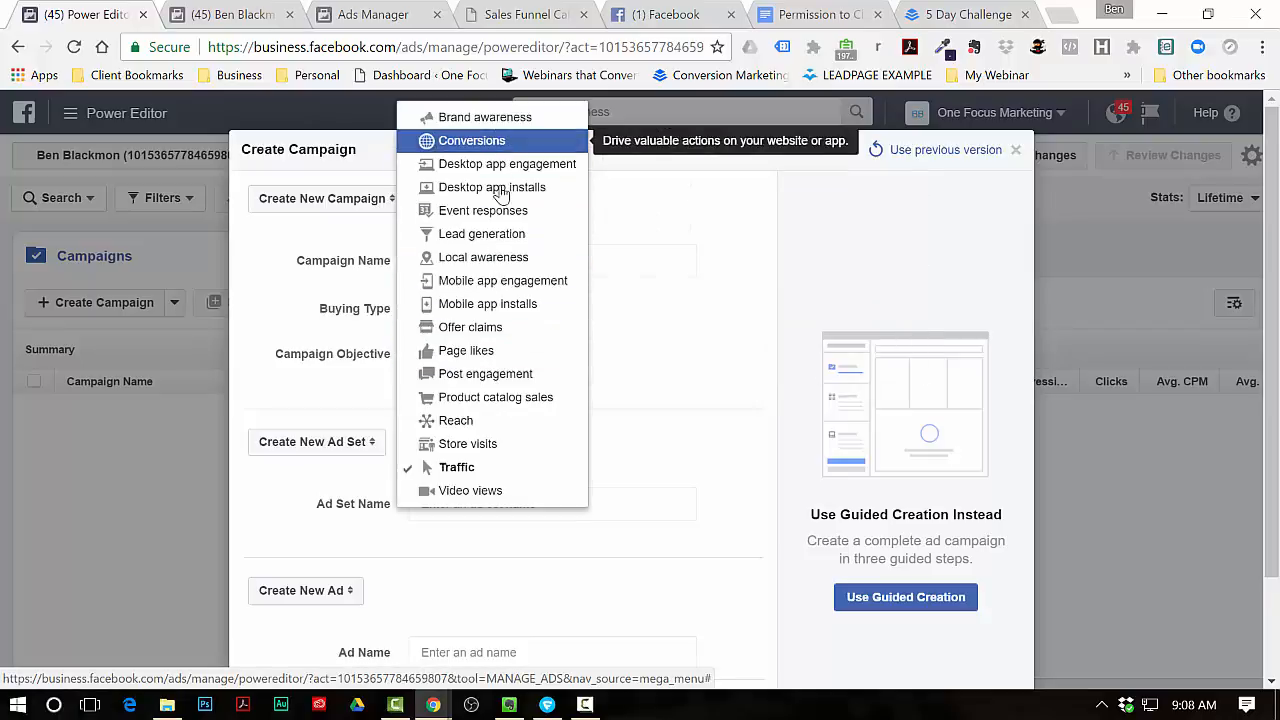
pyautogui.click(491, 148)
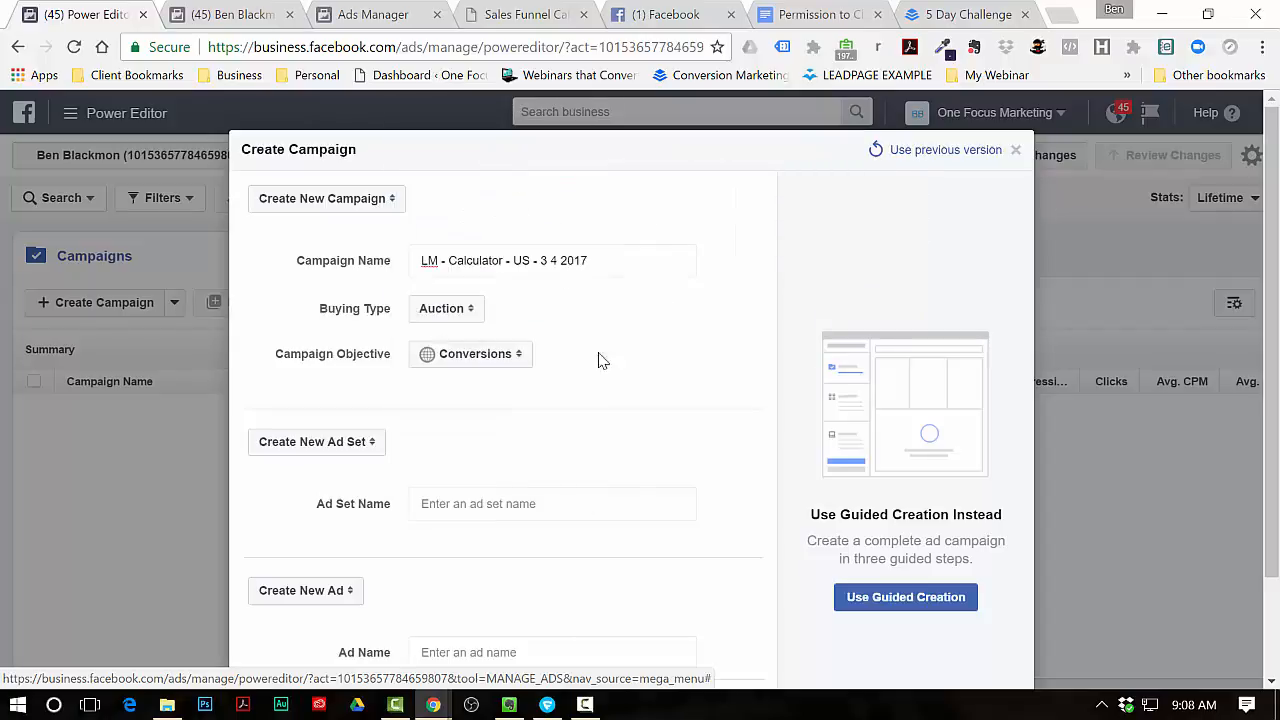
pyautogui.click(516, 356)
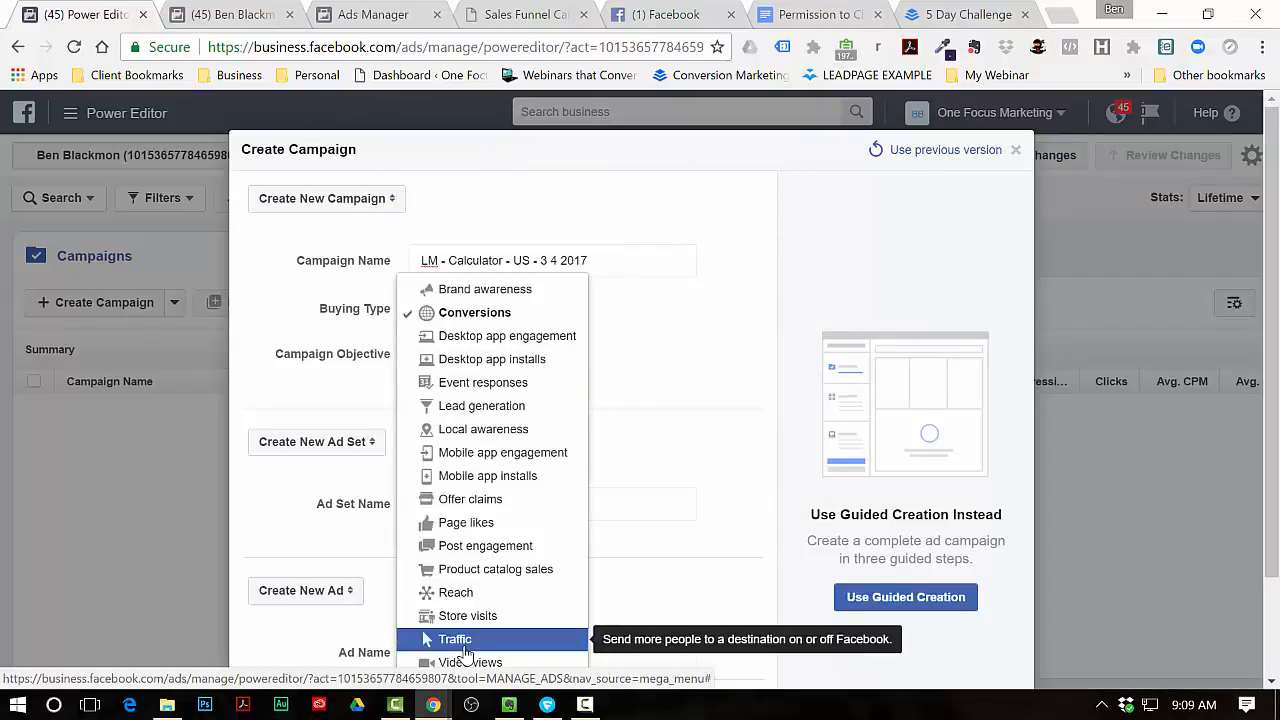
pyautogui.click(652, 320)
# - Copy the campaign name "LM - Calculator - US - 3 4 2017" into both the ad set name and the ad name
pyautogui.scroll(-1, 578, 328)
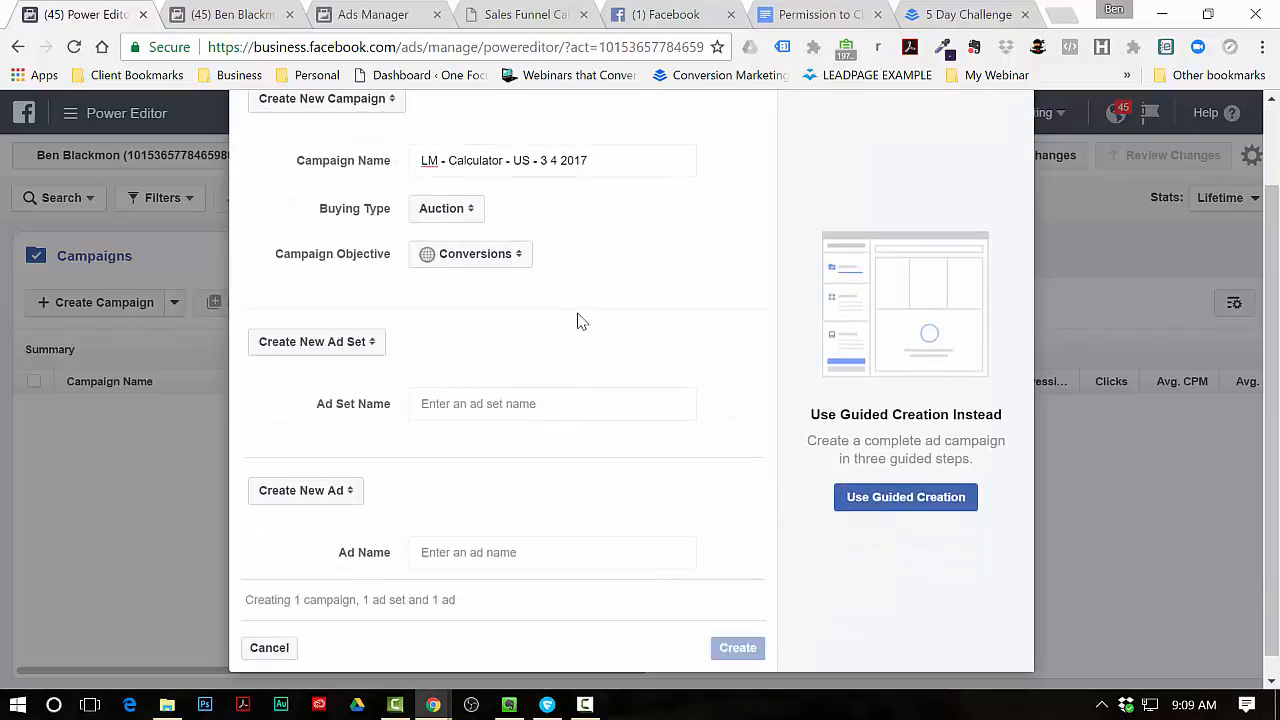
pyautogui.moveTo(606, 160); pyautogui.dragTo(343, 165)
pyautogui.rightClick(499, 158)
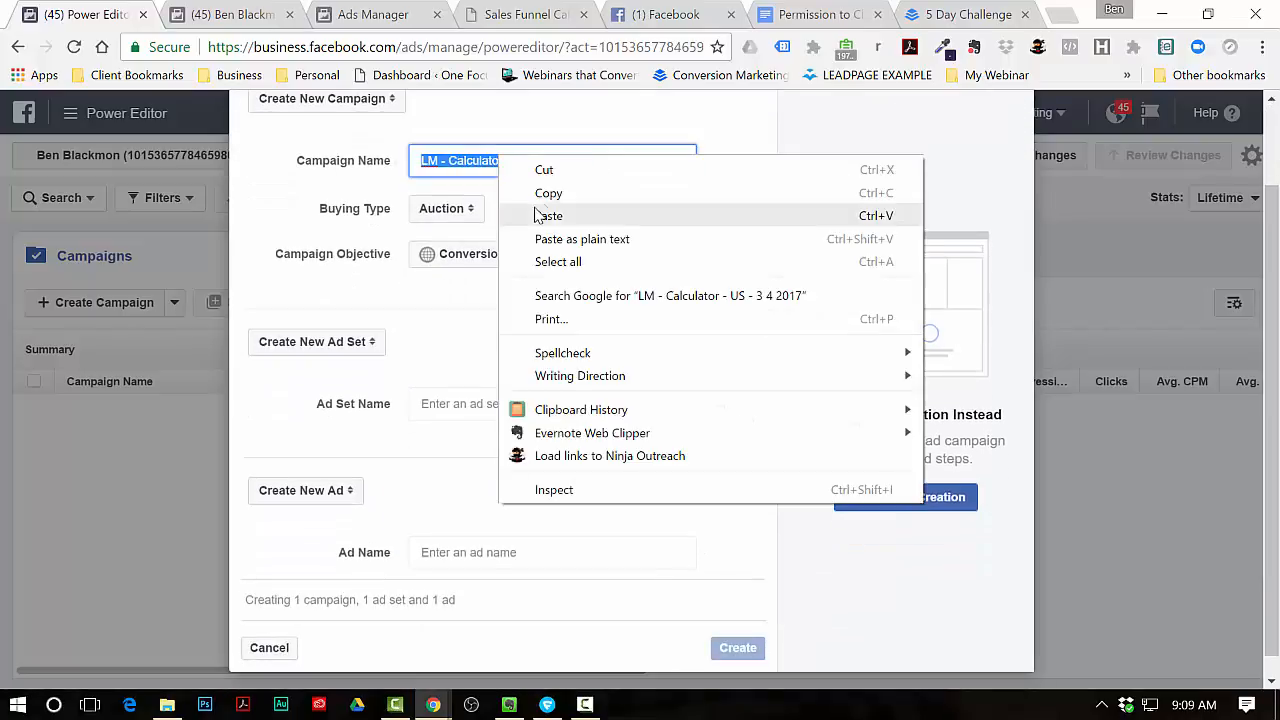
pyautogui.click(553, 191)
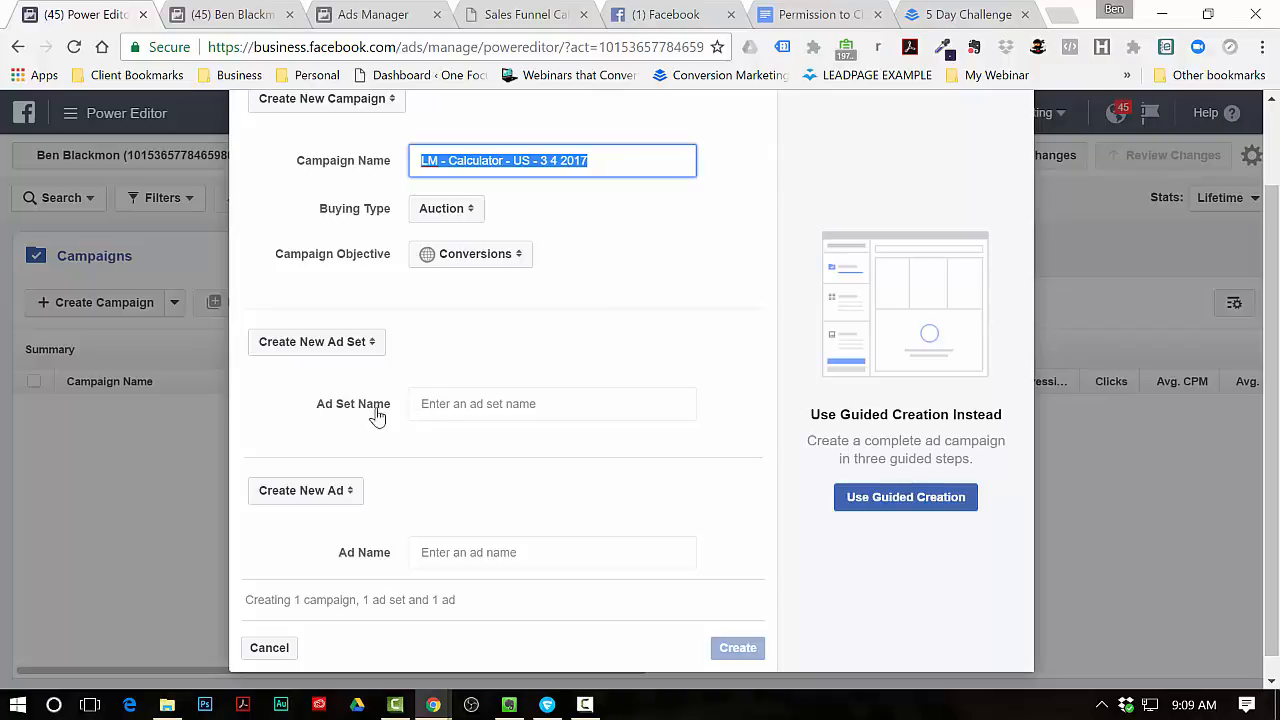
pyautogui.click(451, 406)
pyautogui.rightClick(454, 405)
pyautogui.click(503, 175)
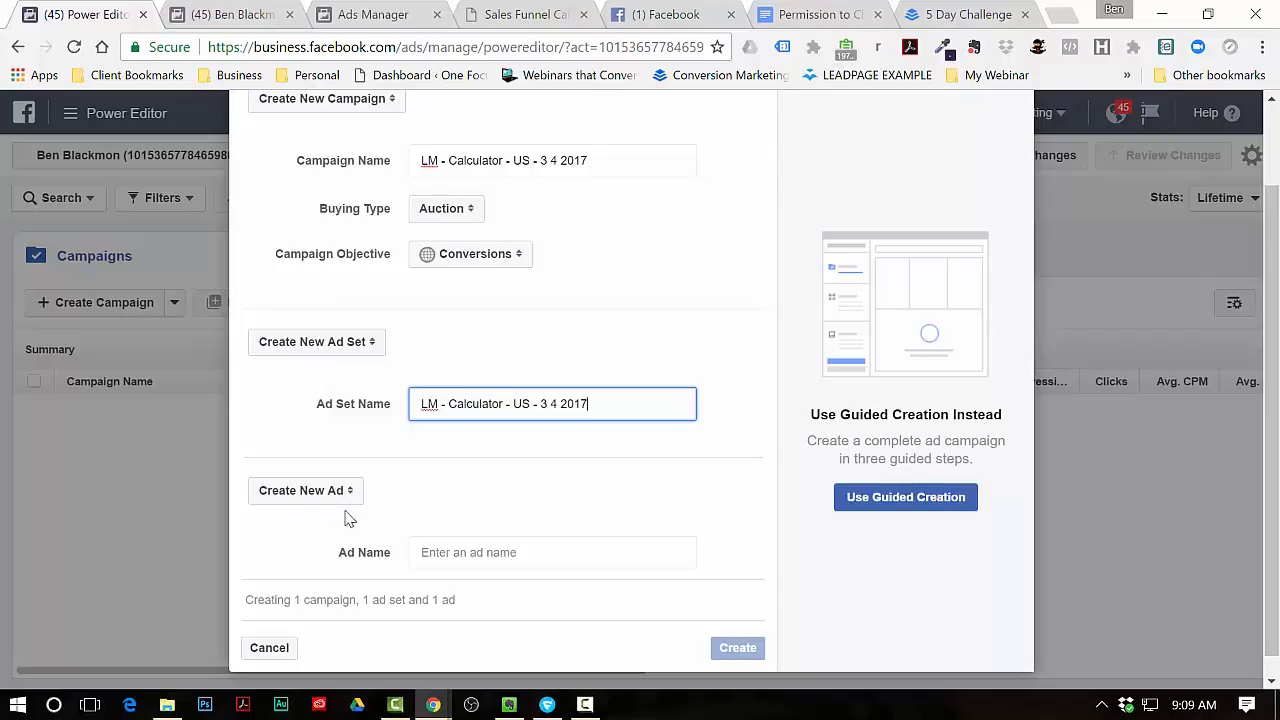
pyautogui.click(506, 546)
pyautogui.rightClick(506, 546)
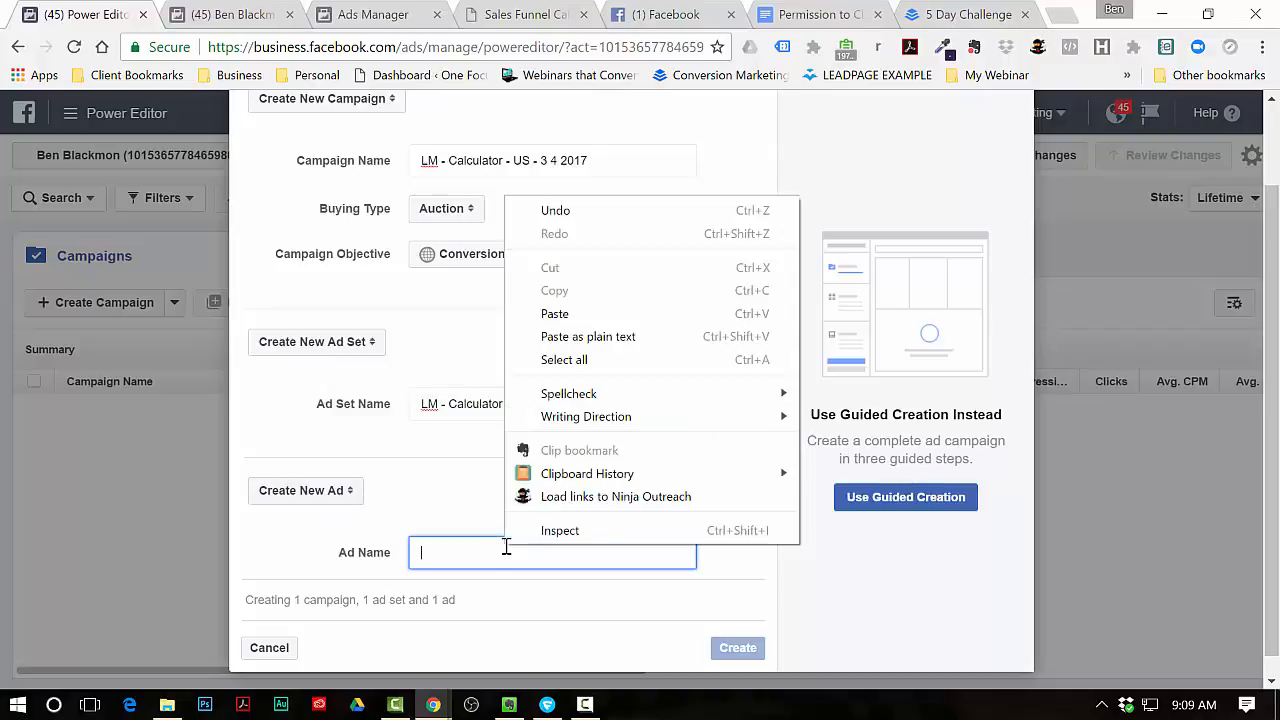
pyautogui.click(556, 314)
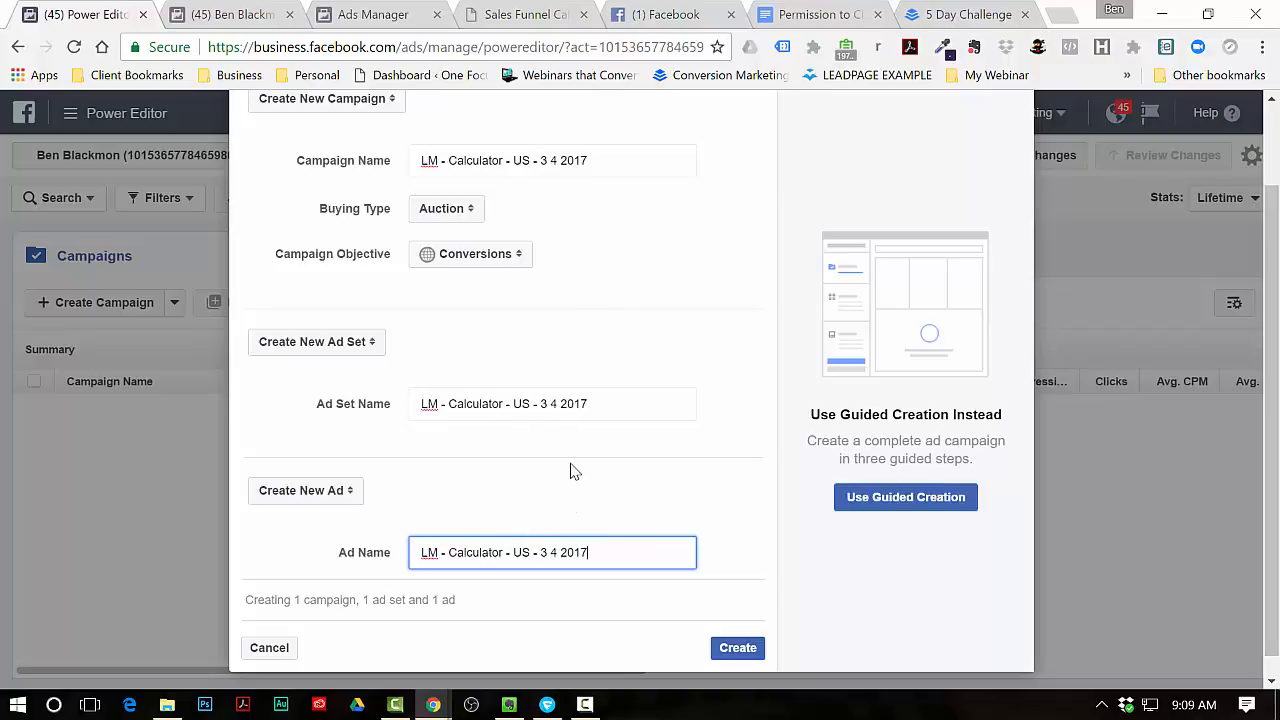
# - Create the campaign with its ad set and ad, and open the new ad set's settings
pyautogui.scroll(1, 641, 257)
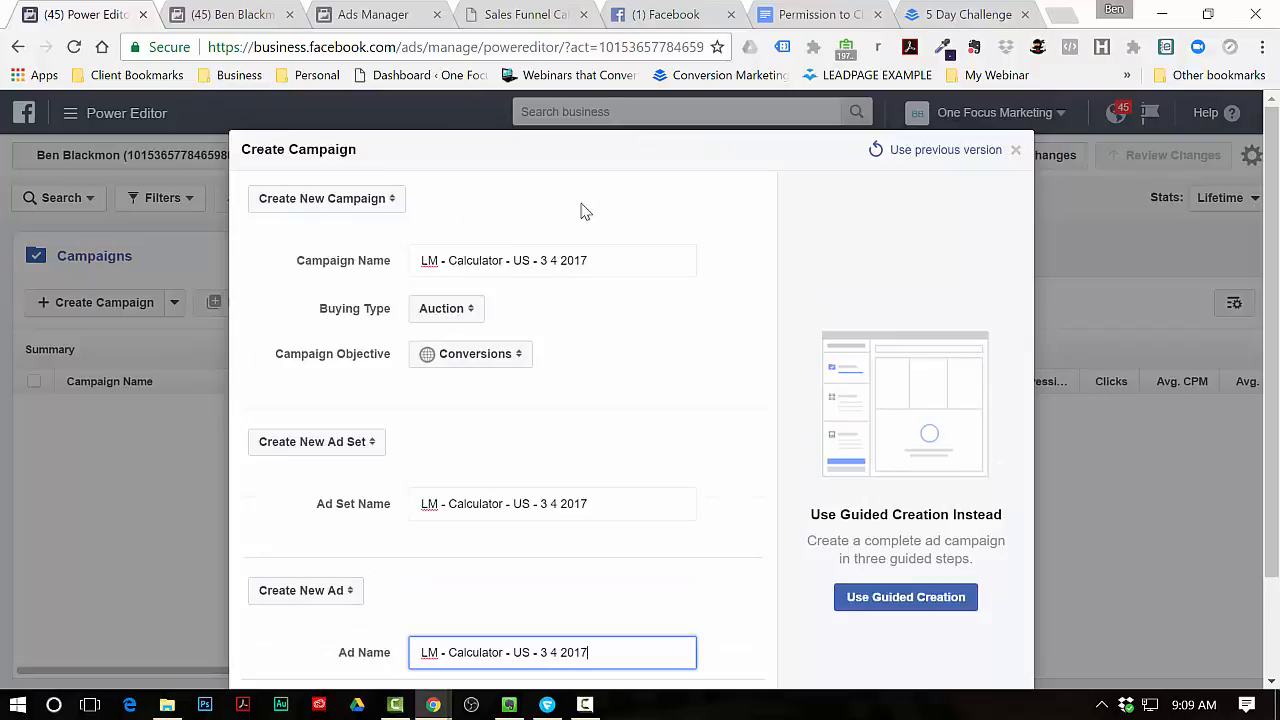
pyautogui.scroll(-1, 698, 341)
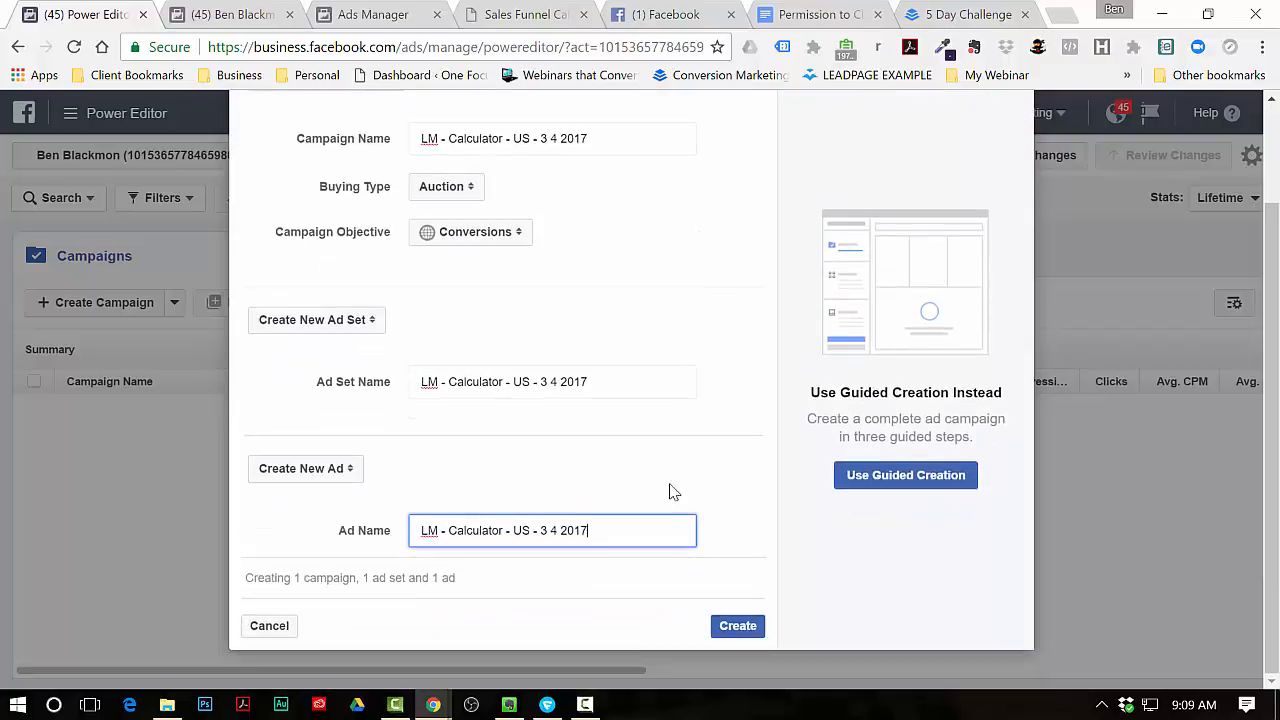
pyautogui.click(738, 627)
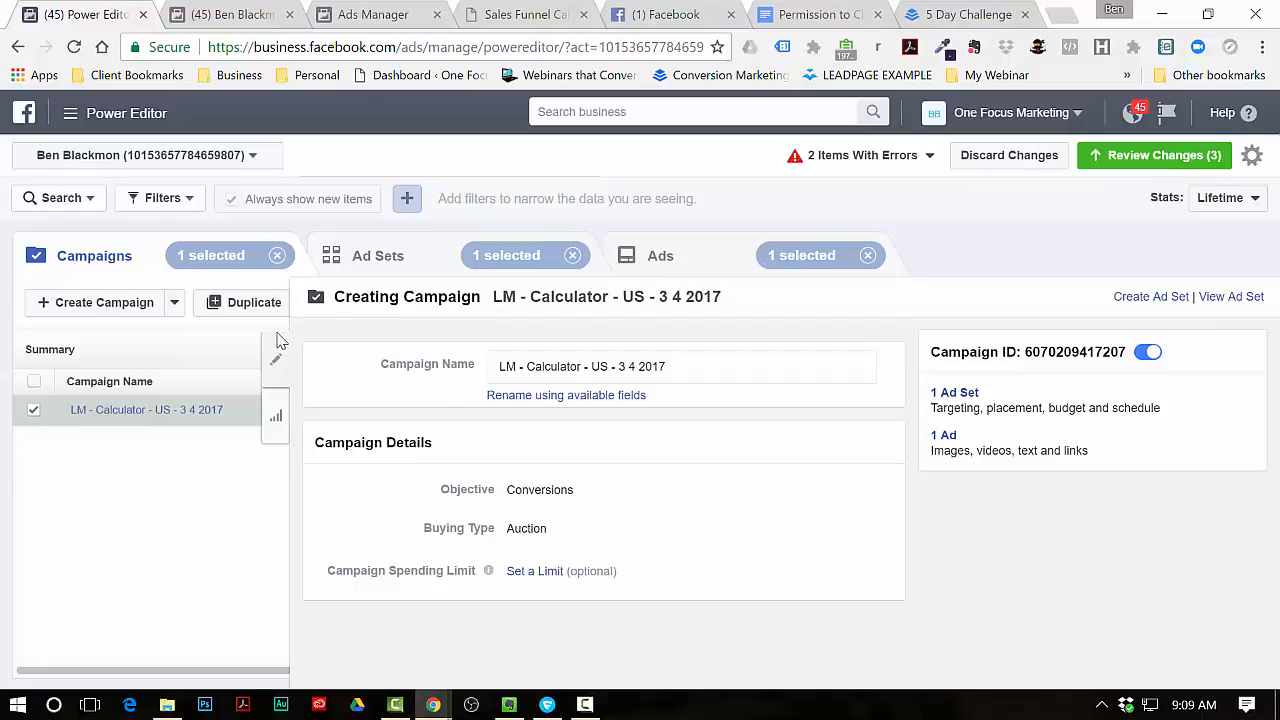
pyautogui.click(379, 257)
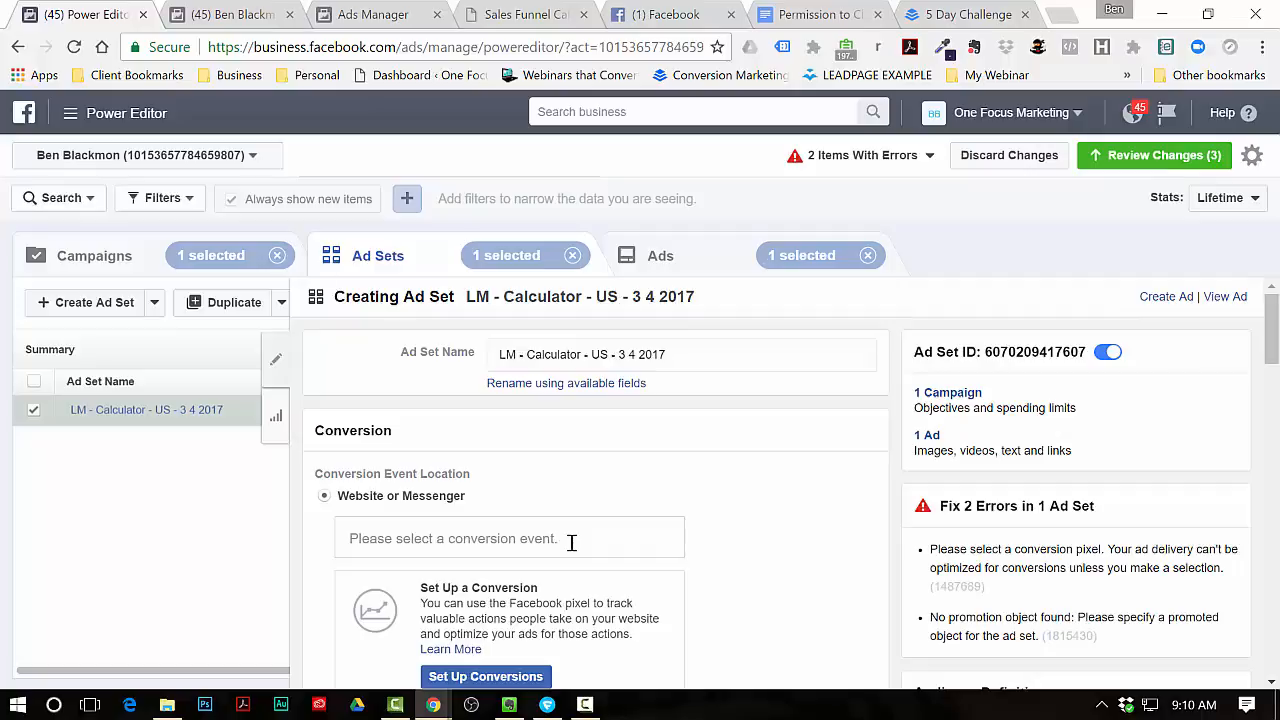
# - Look over the free sales funnel calculator landing page and its email opt-in form, and return to Power Editor
pyautogui.click(540, 14)
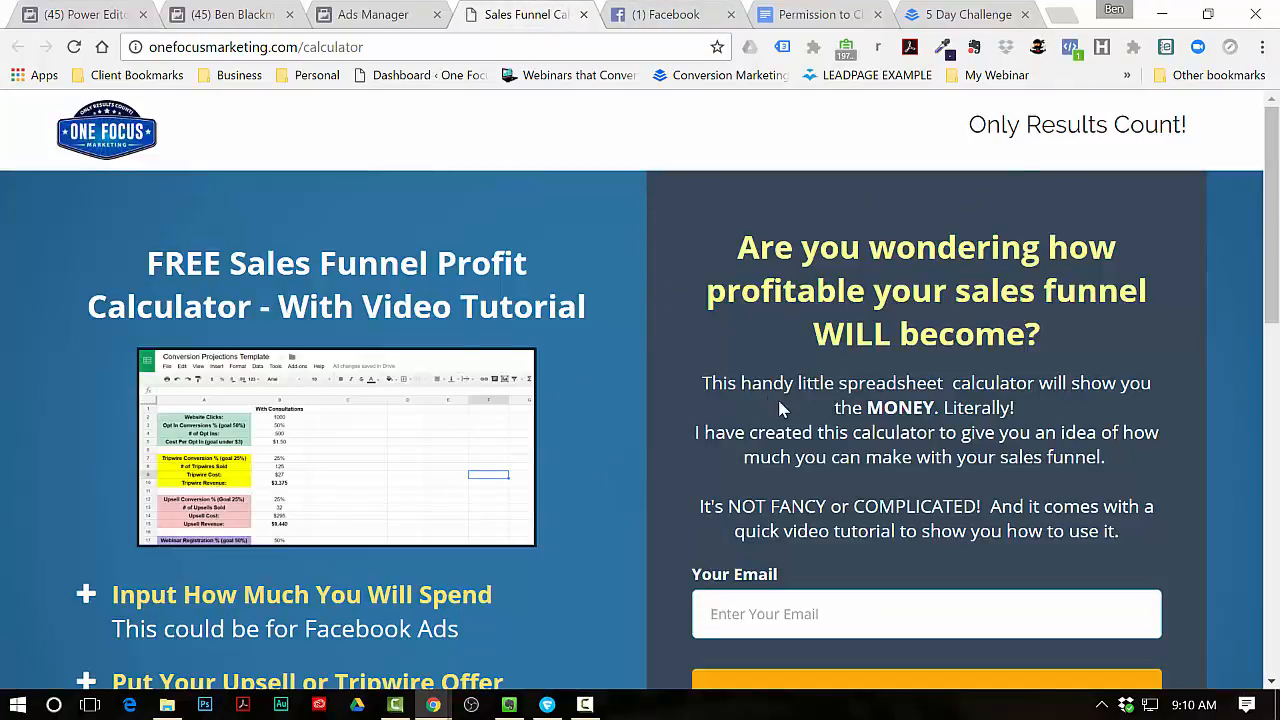
pyautogui.scroll(-1, 629, 313)
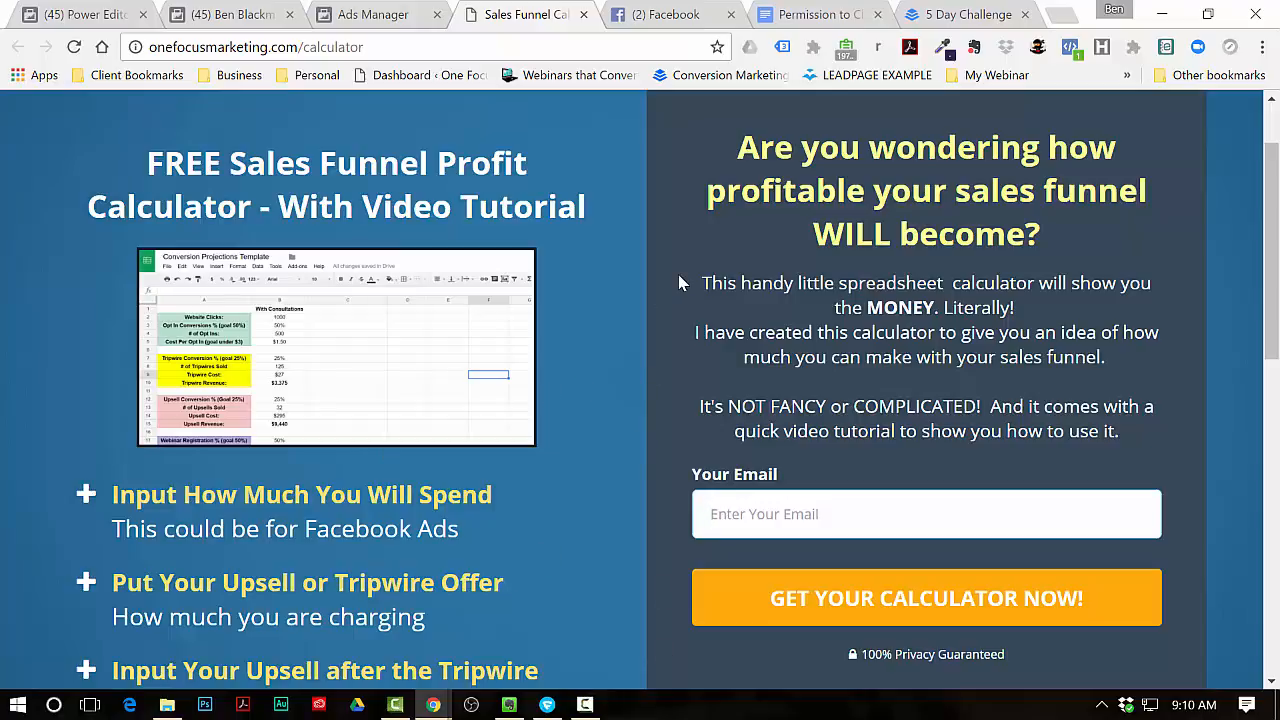
pyautogui.hotkey('ctrl', '1')
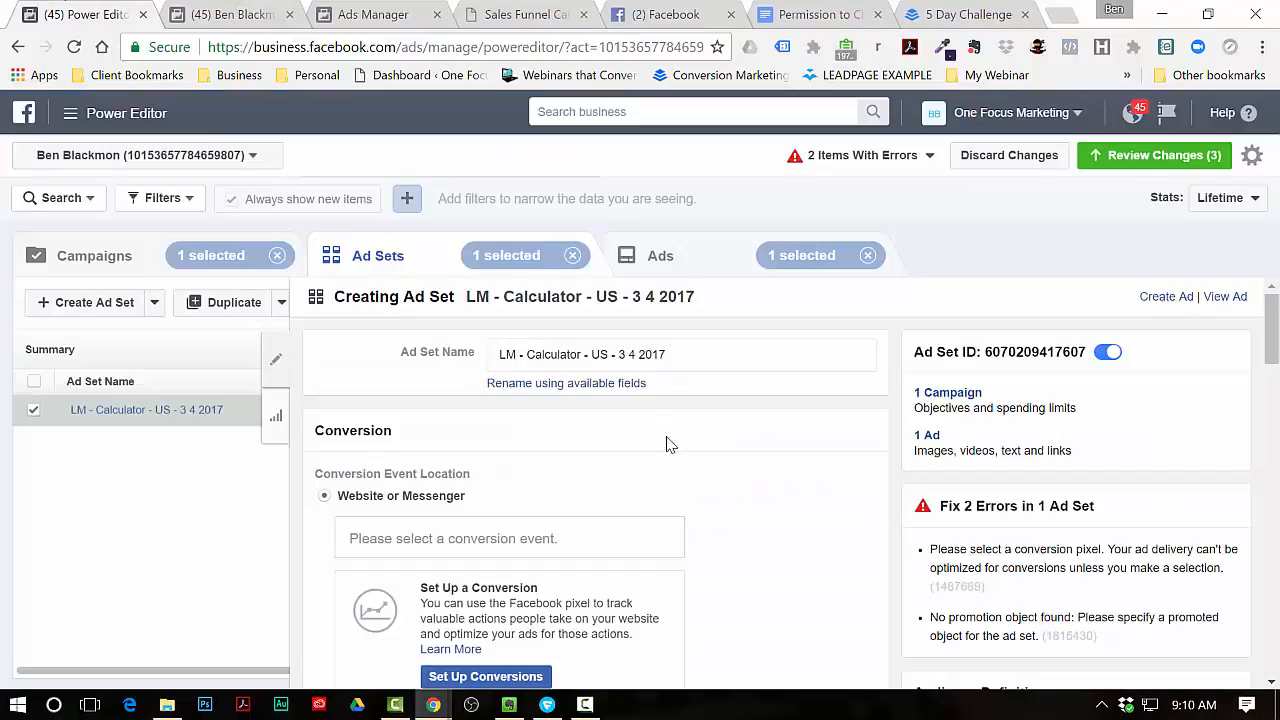
pyautogui.click(594, 540)
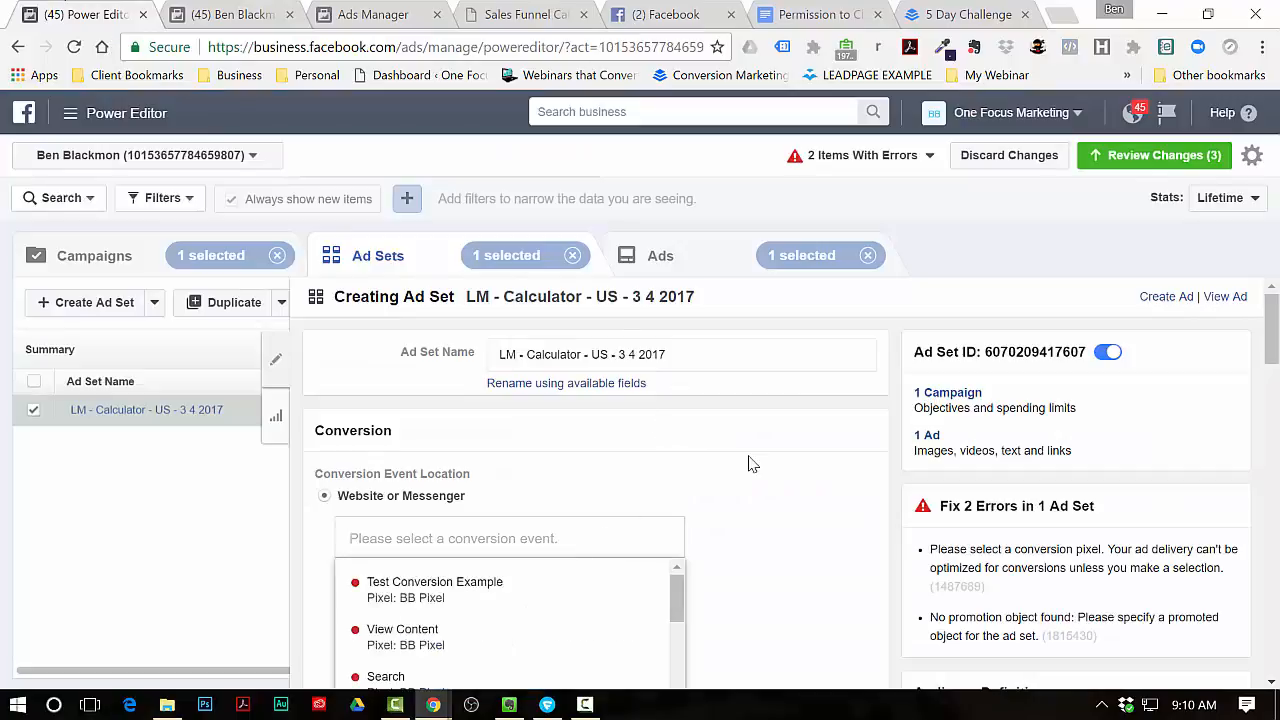
pyautogui.scroll(-1, 752, 463)
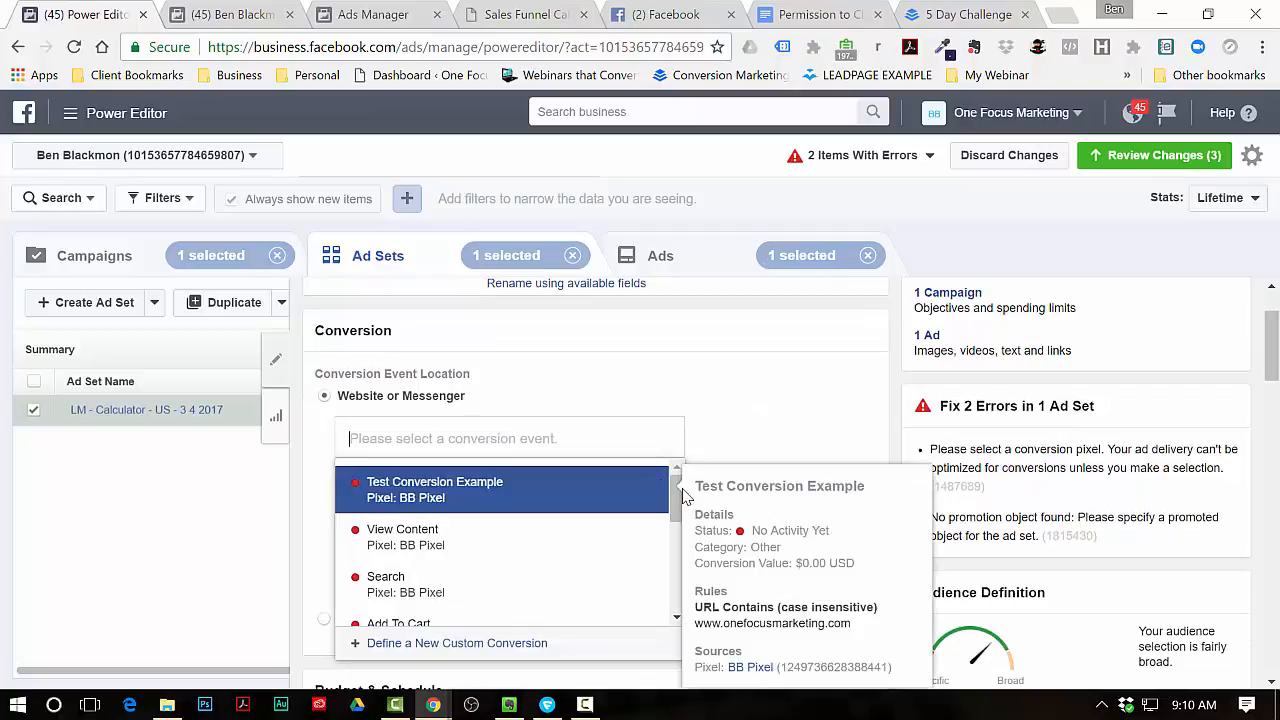
pyautogui.click(717, 391)
pyautogui.click(609, 440)
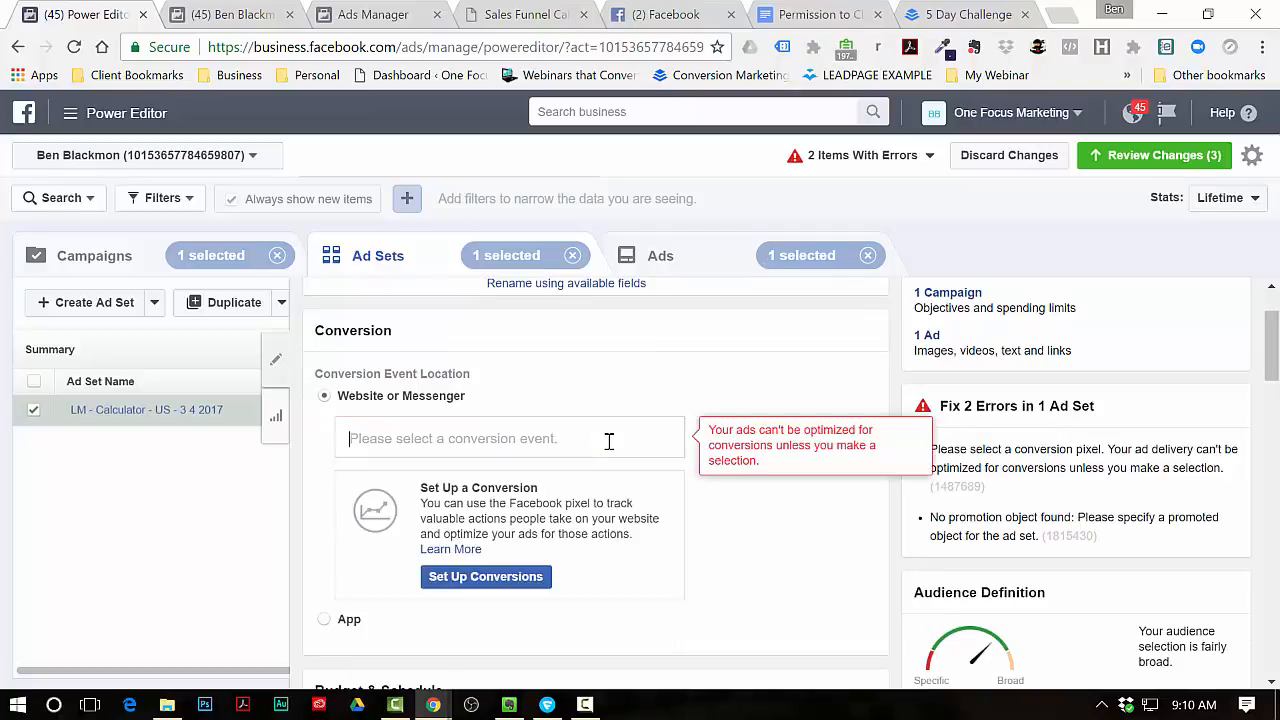
pyautogui.moveTo(676, 505); pyautogui.dragTo(677, 530)
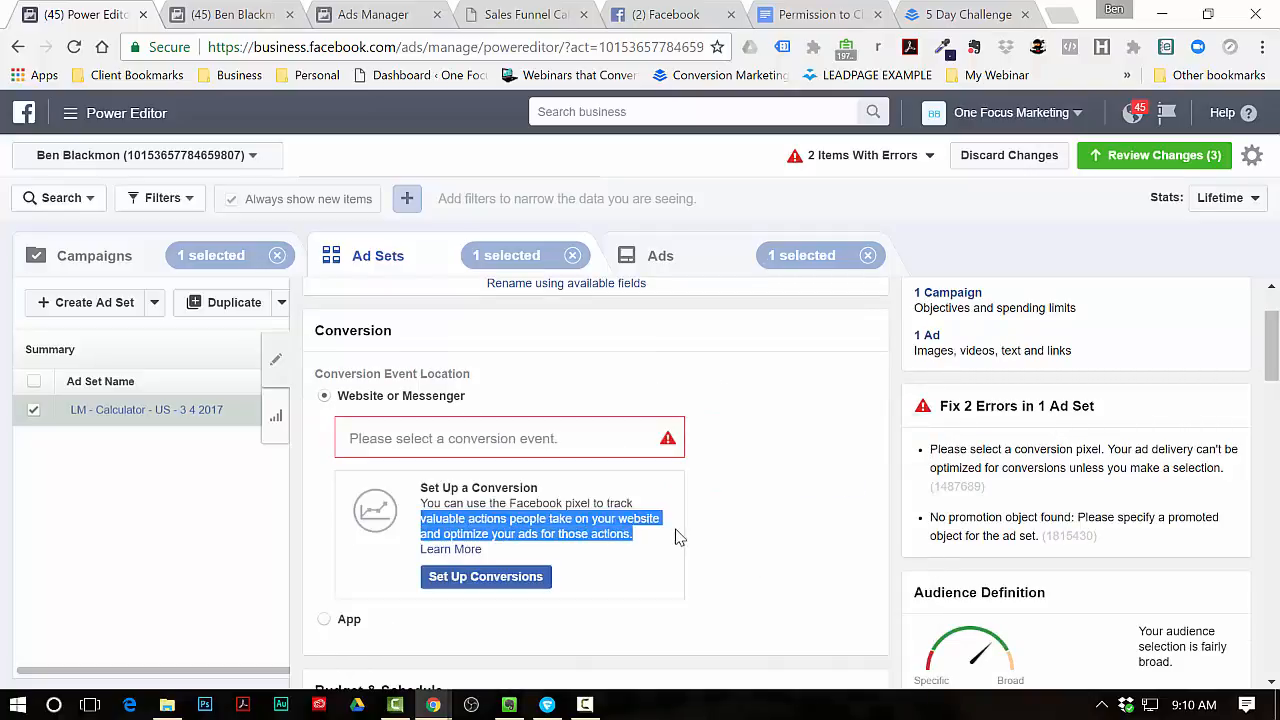
pyautogui.click(631, 437)
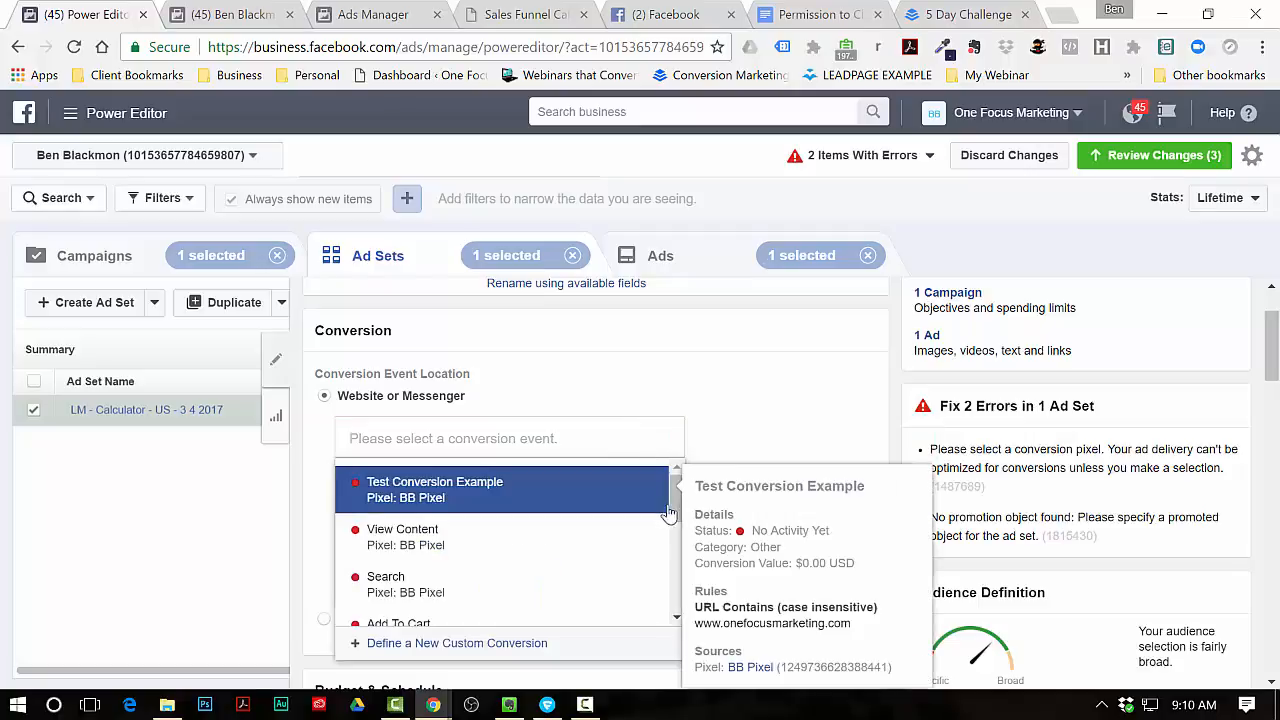
pyautogui.moveTo(676, 517); pyautogui.dragTo(682, 529)
# - Choose Lead from the BB Pixel as the ad set's website conversion event
pyautogui.click(580, 436)
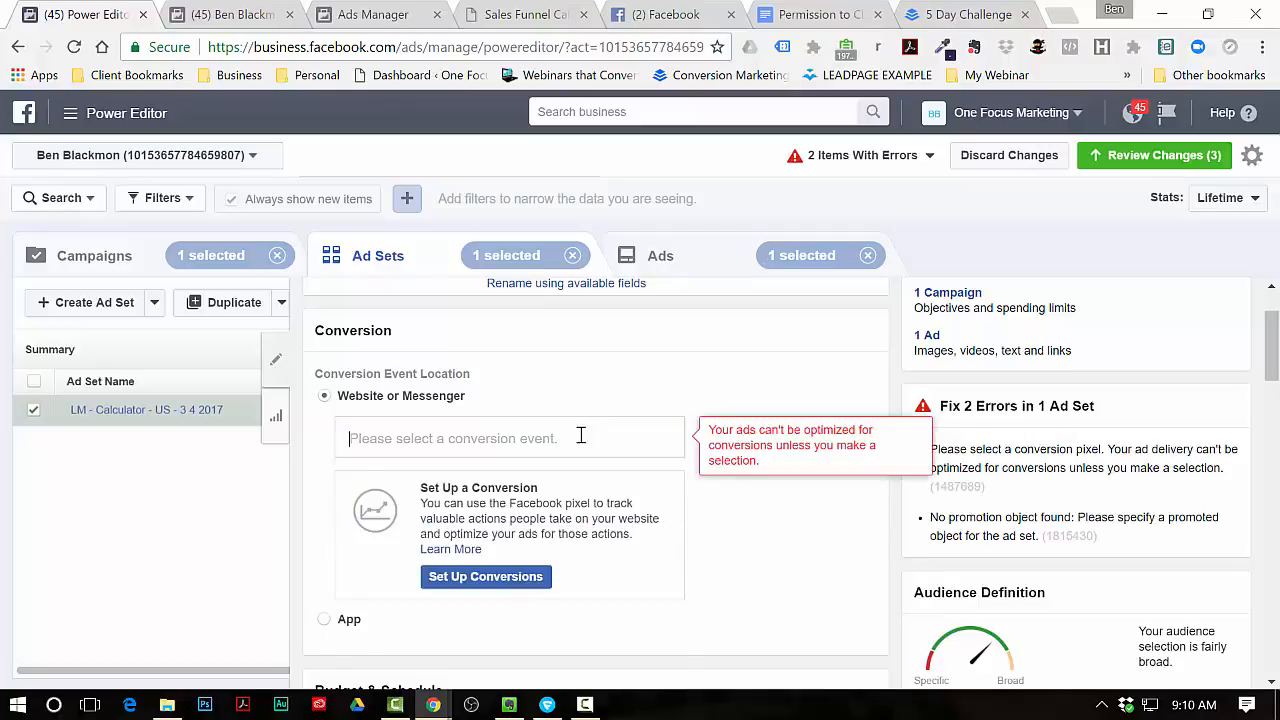
pyautogui.scroll(-1, 489, 527)
pyautogui.scroll(-5, 489, 527)
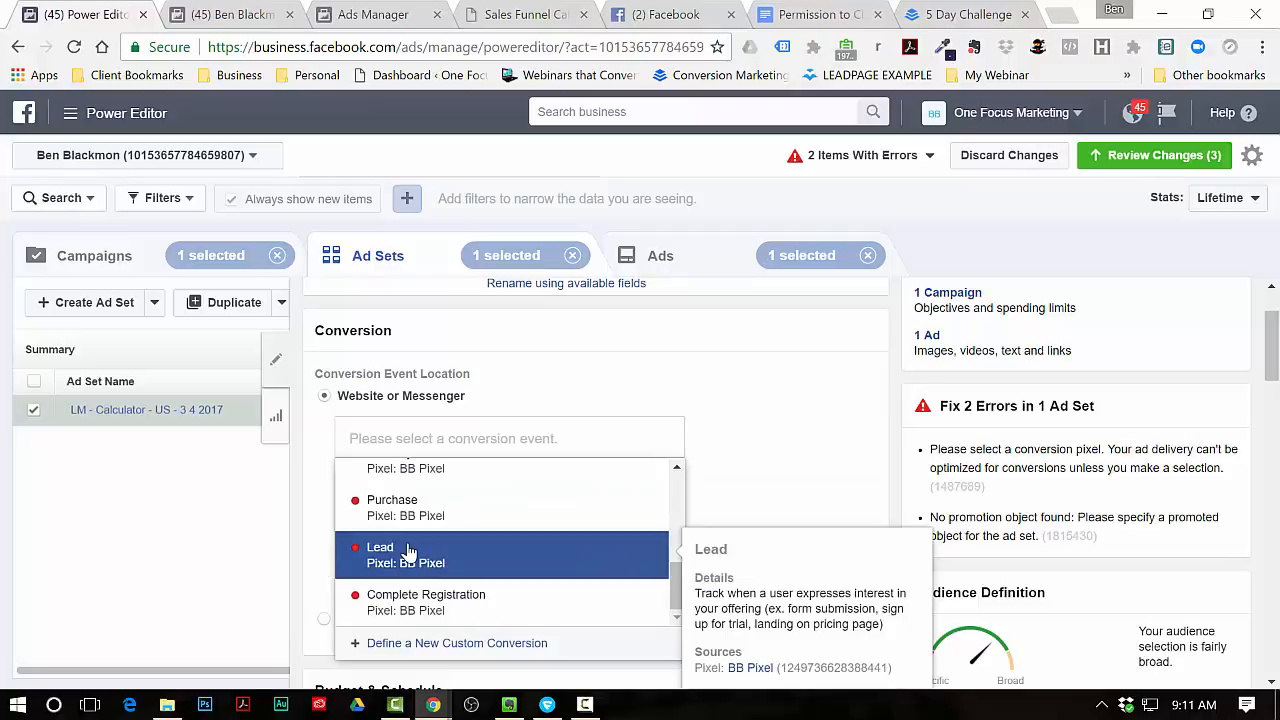
pyautogui.click(408, 552)
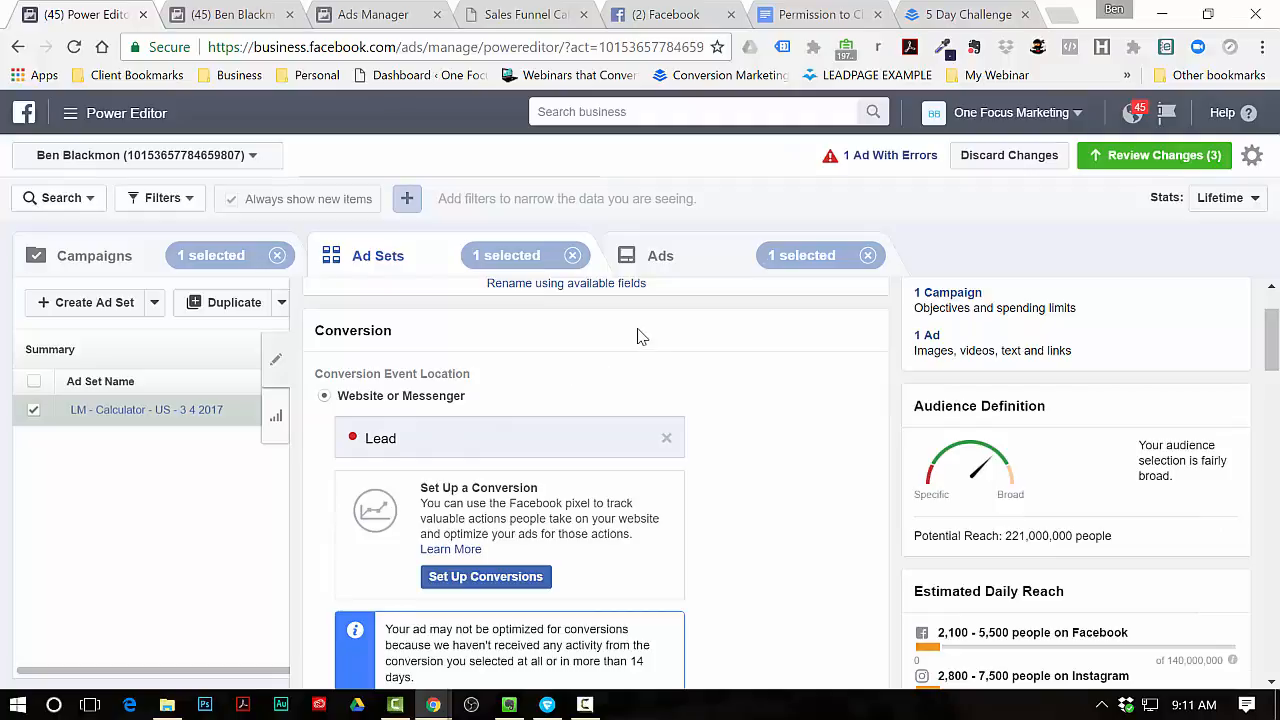
# - Try the fixed end date option in the ad set's schedule and return it to running as ongoing
pyautogui.scroll(-2, 755, 350)
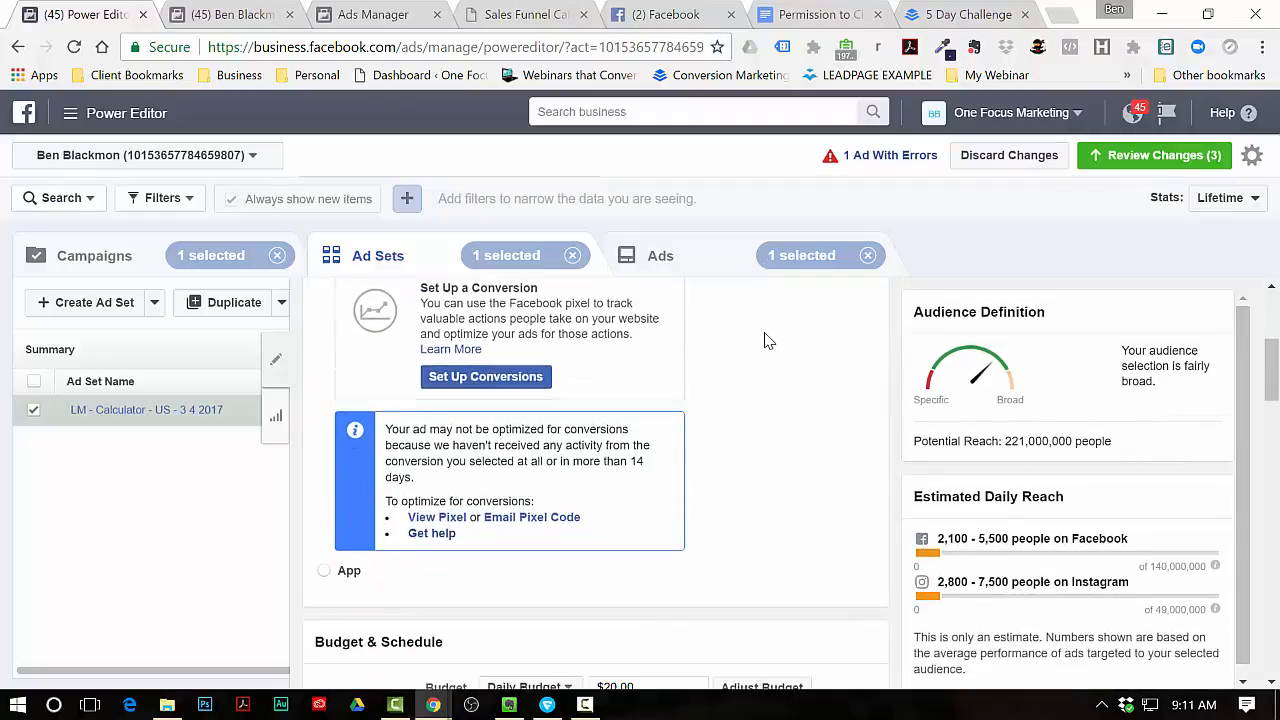
pyautogui.scroll(-3, 720, 345)
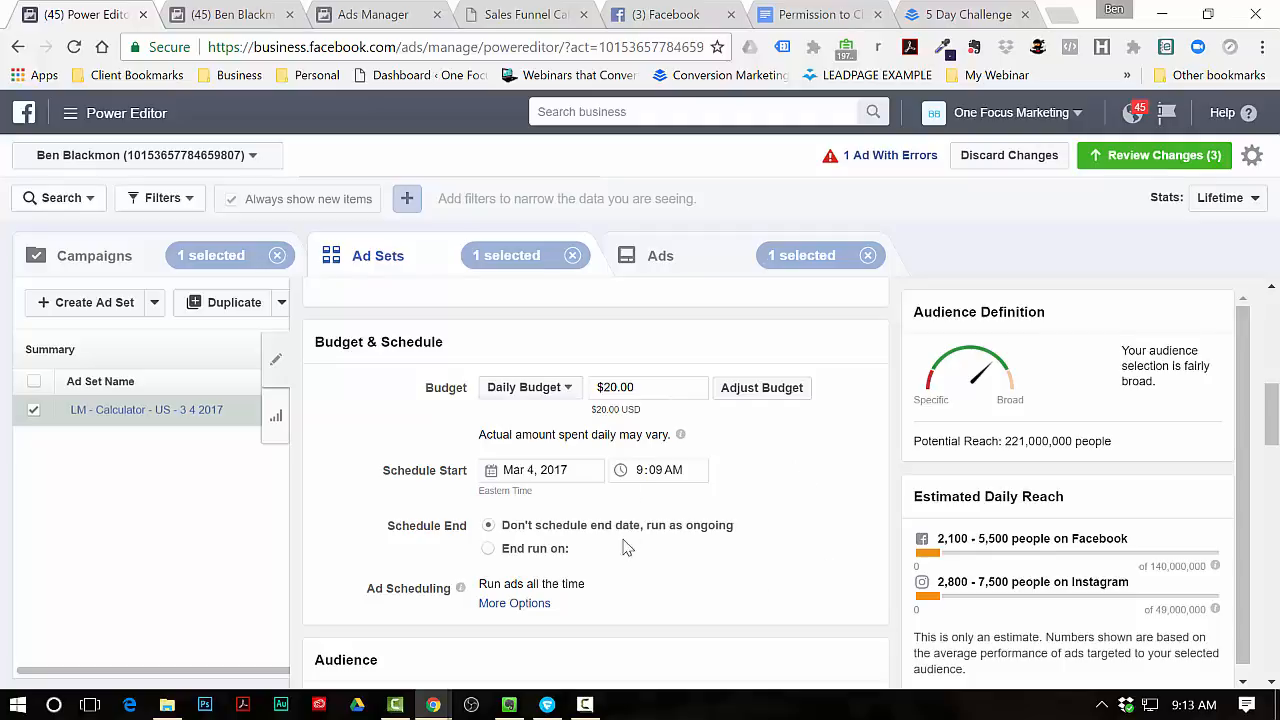
pyautogui.click(488, 553)
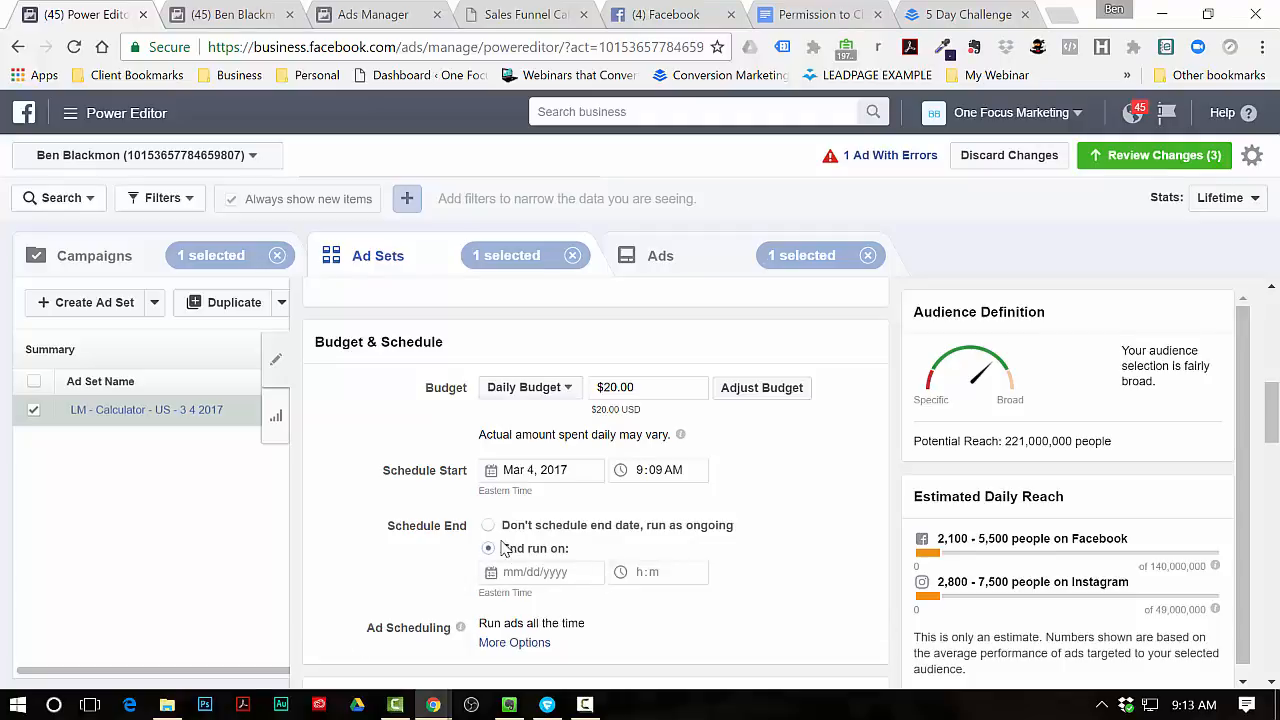
pyautogui.click(488, 527)
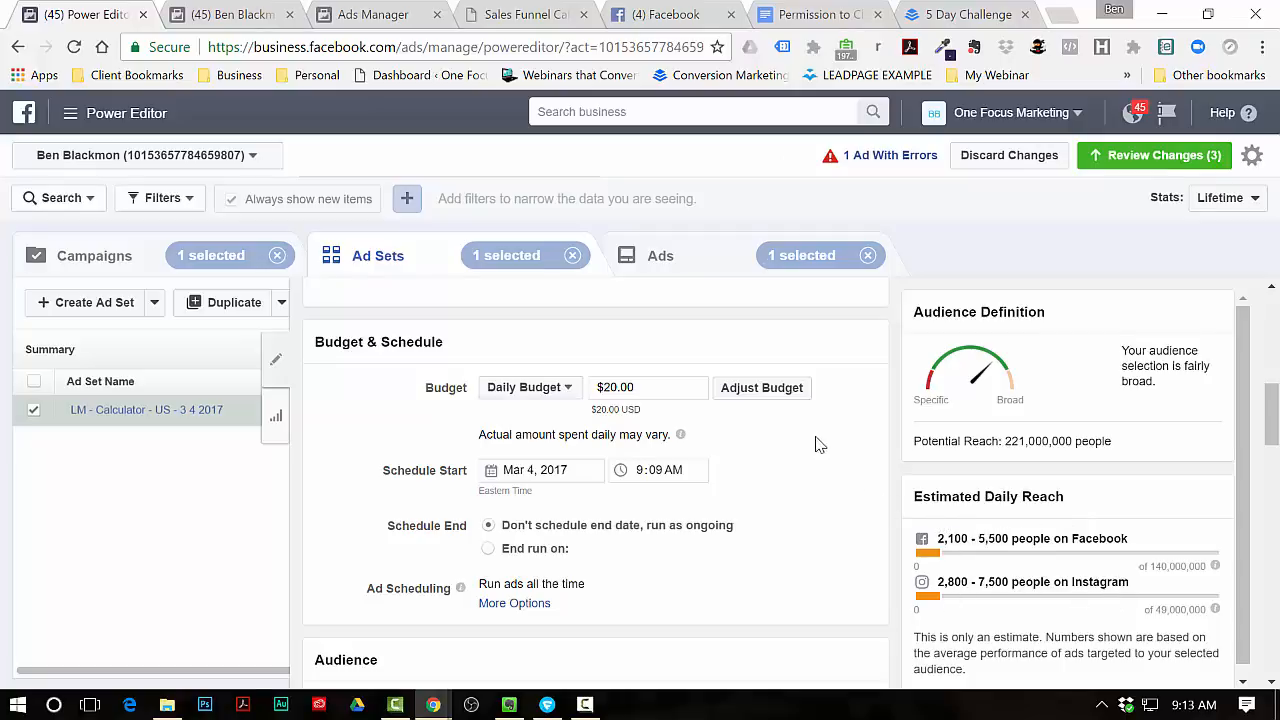
# - Set the minimum age of the ad set's United States audience to 25
pyautogui.scroll(-1, 808, 431)
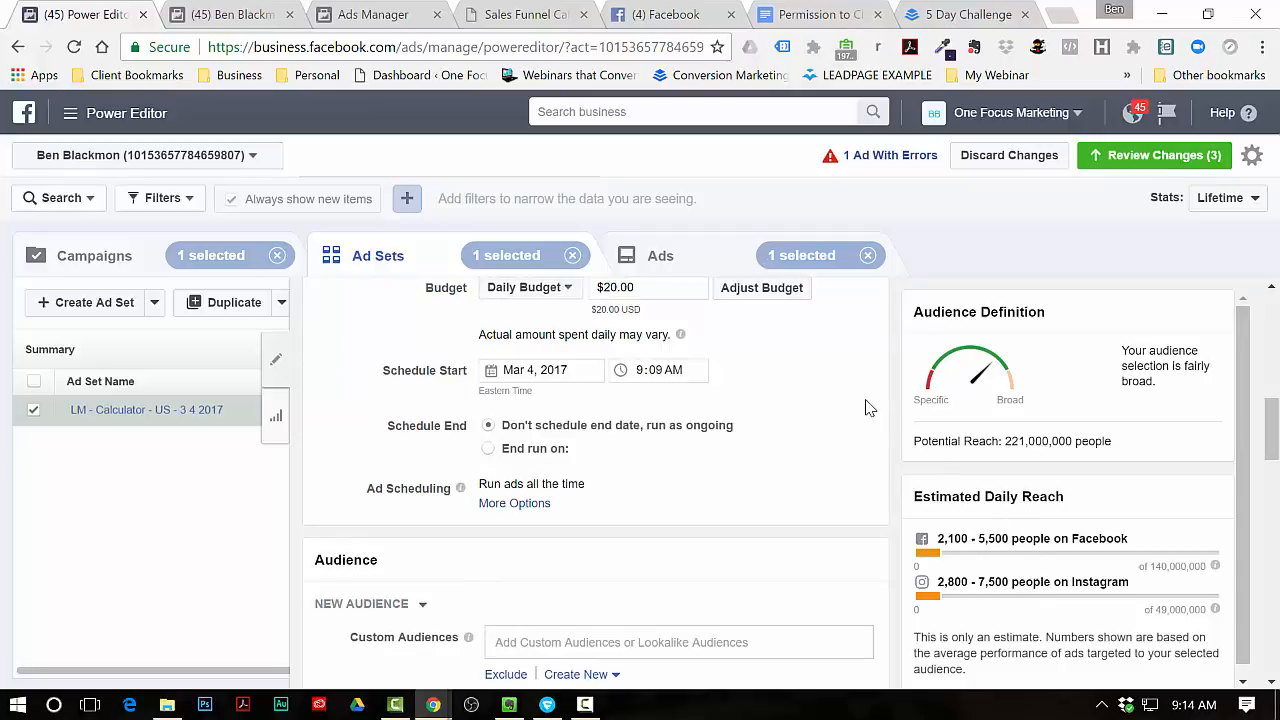
pyautogui.scroll(-2, 810, 382)
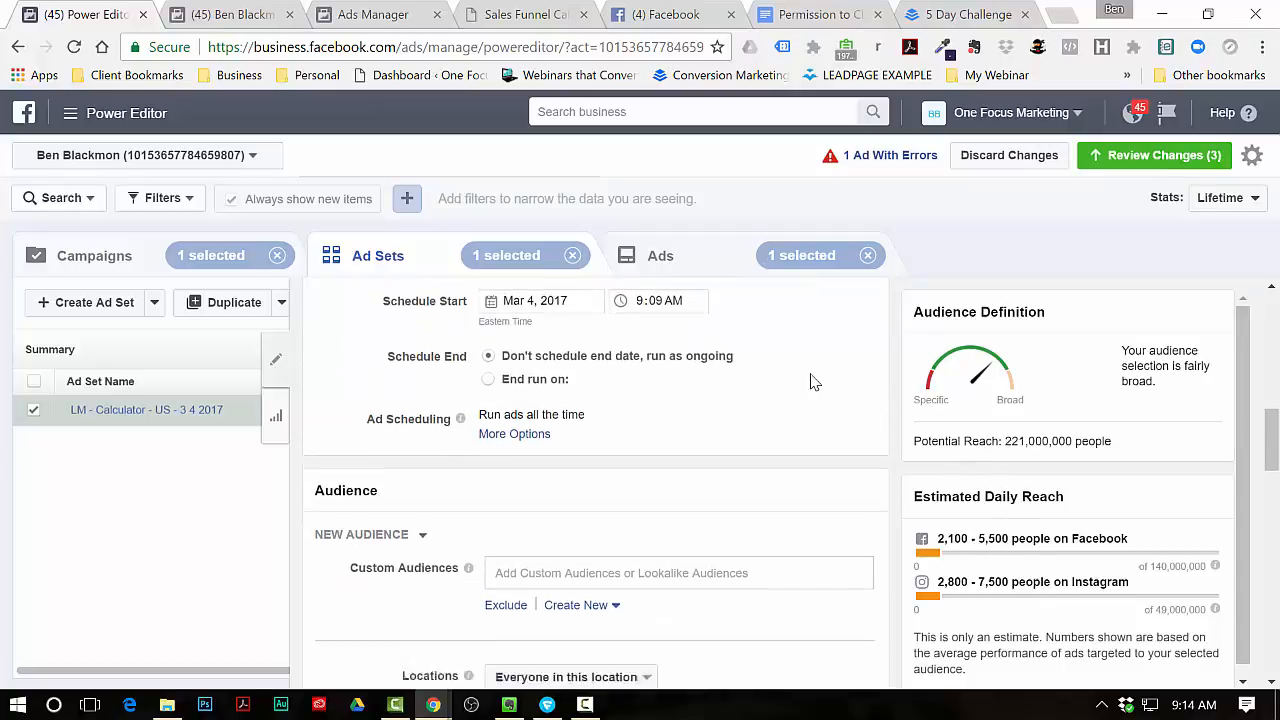
pyautogui.scroll(-1, 410, 463)
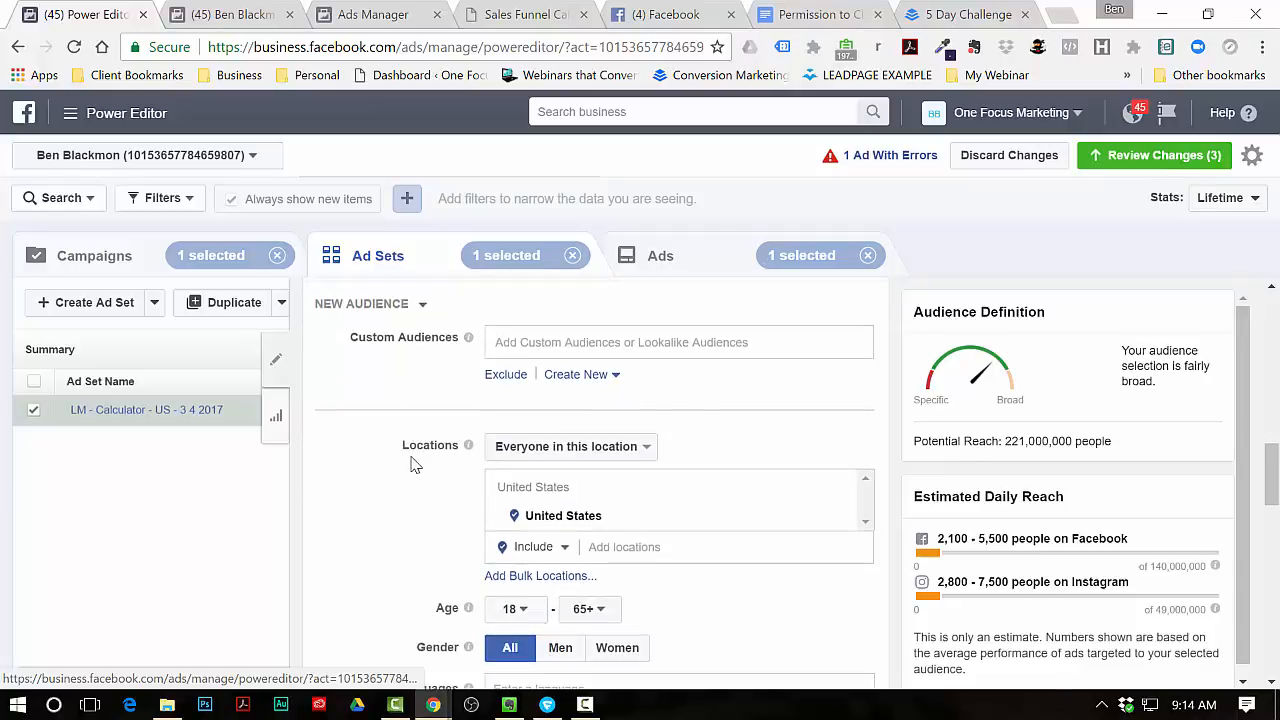
pyautogui.scroll(-1, 405, 455)
pyautogui.click(523, 513)
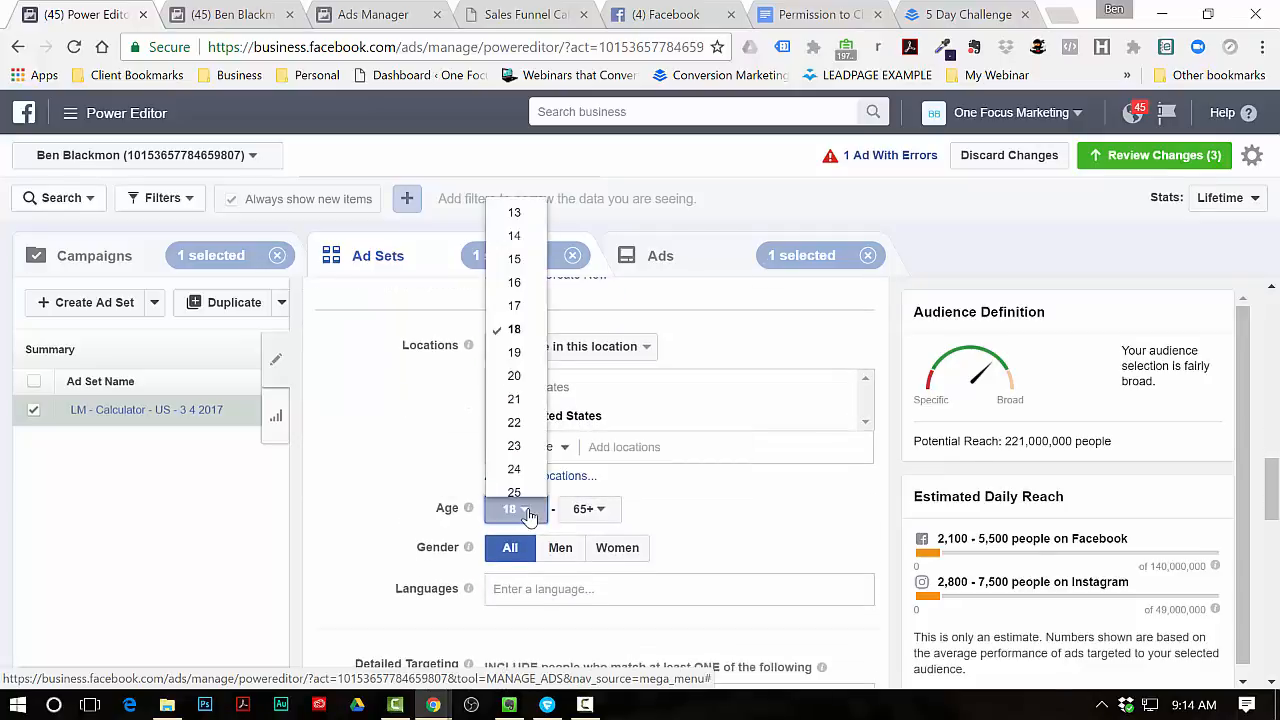
pyautogui.click(520, 497)
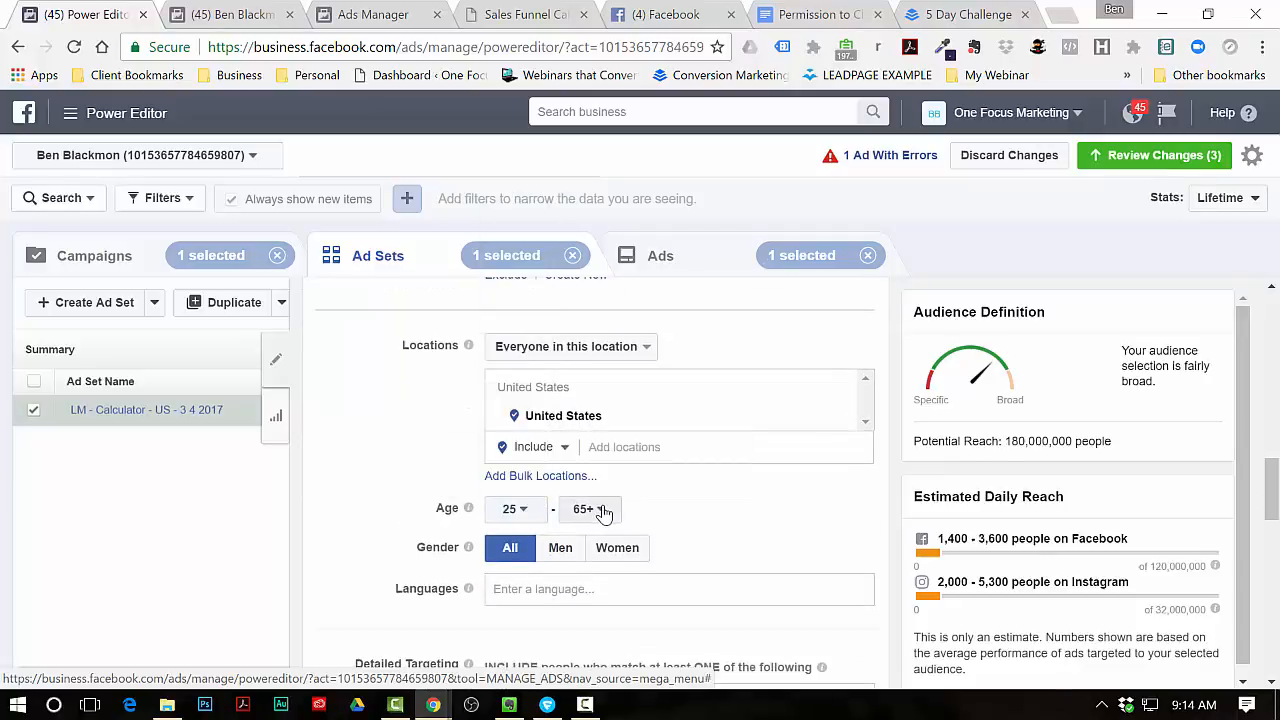
# - Set the maximum age of the ad set's audience to 55 and limit its gender to women
pyautogui.click(590, 509)
pyautogui.scroll(-2, 600, 450)
pyautogui.scroll(-4, 598, 470)
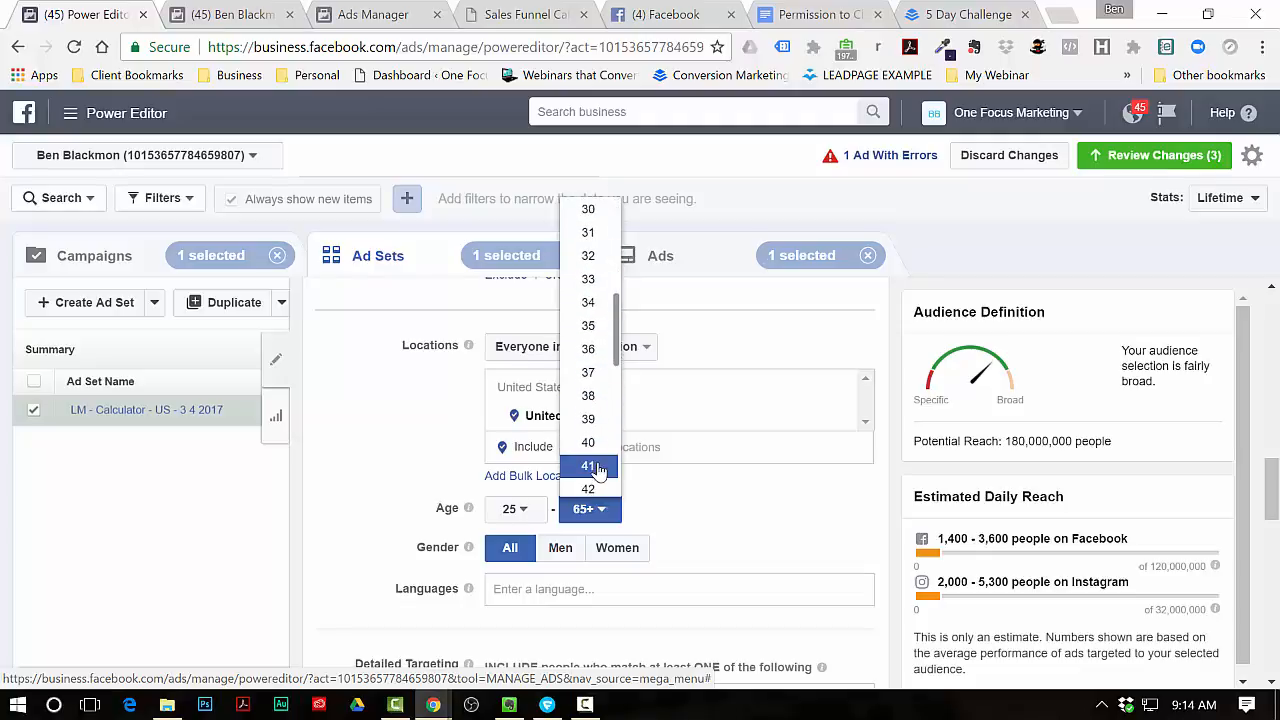
pyautogui.scroll(-1, 595, 495)
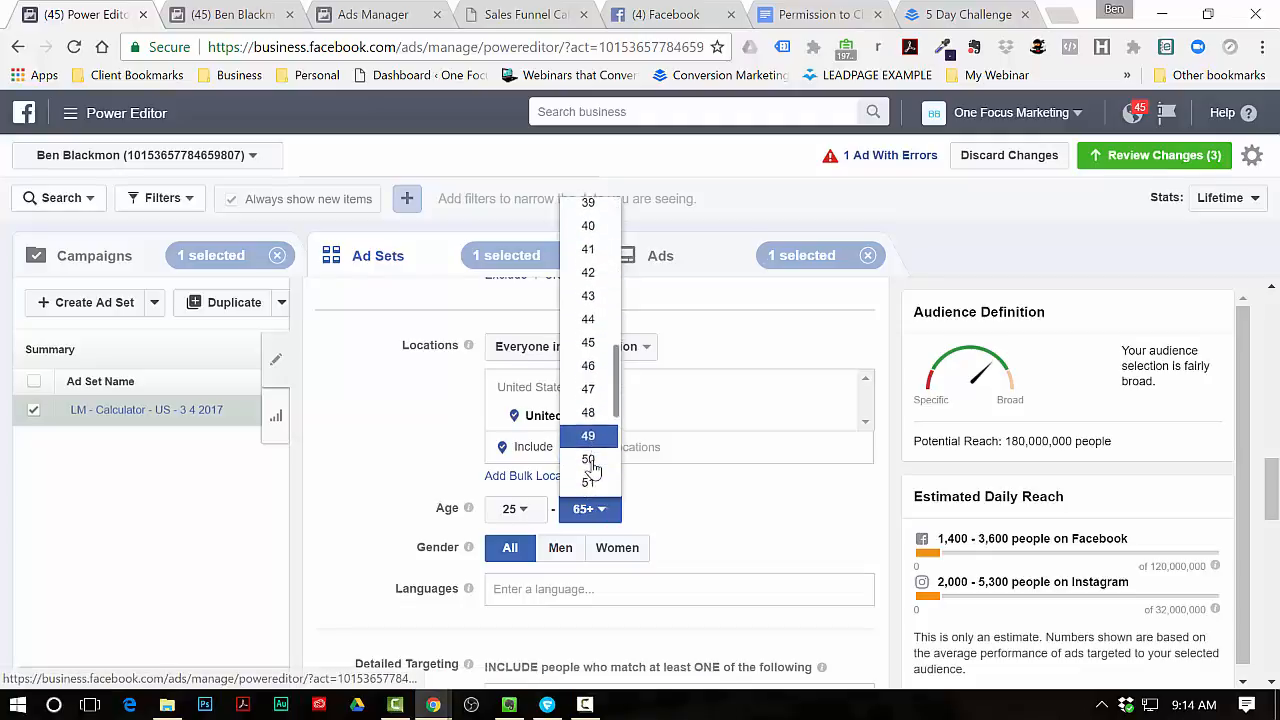
pyautogui.click(590, 492)
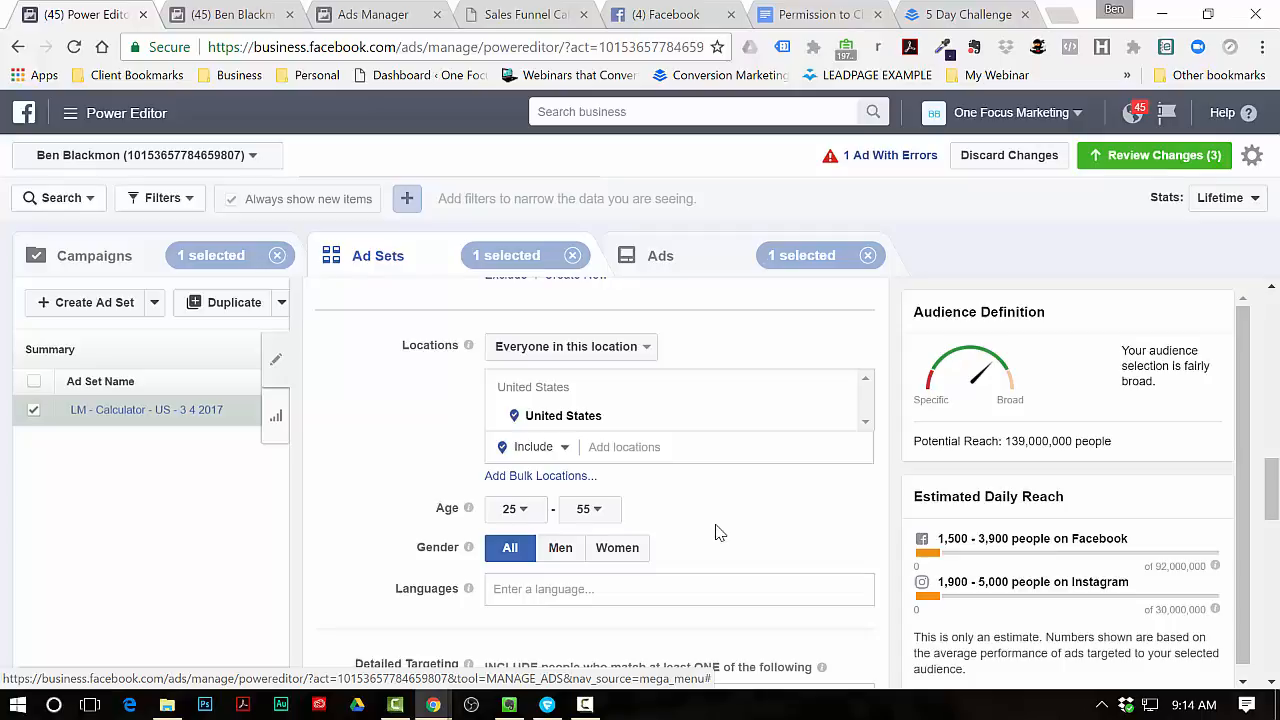
pyautogui.click(617, 550)
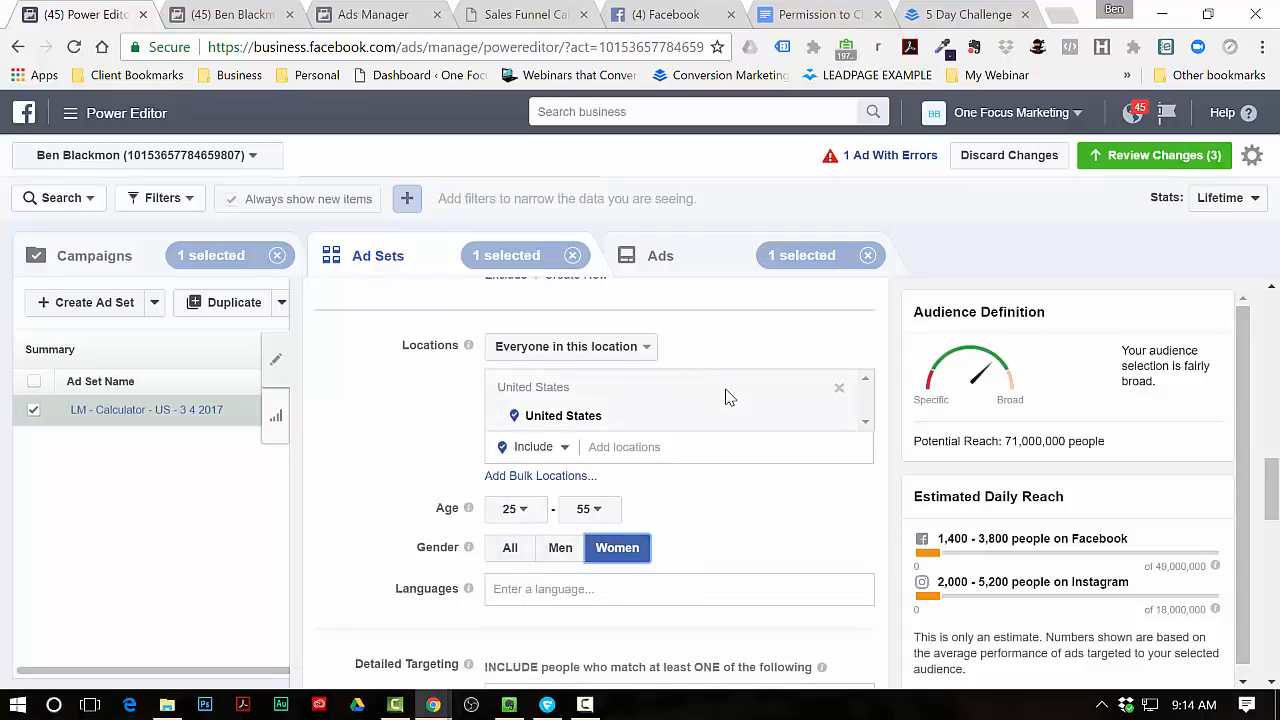
# - Add the mindbodygreen interest to the ad set's detailed targeting
pyautogui.scroll(-3, 729, 394)
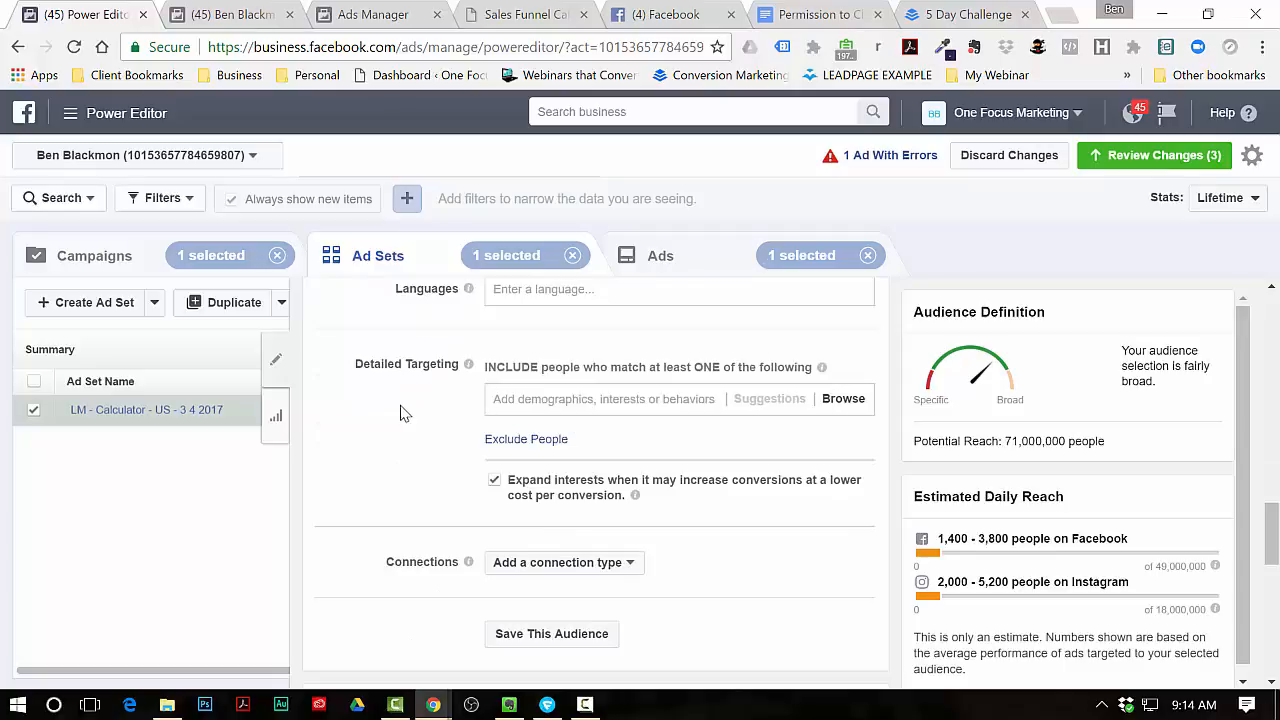
pyautogui.click(535, 399)
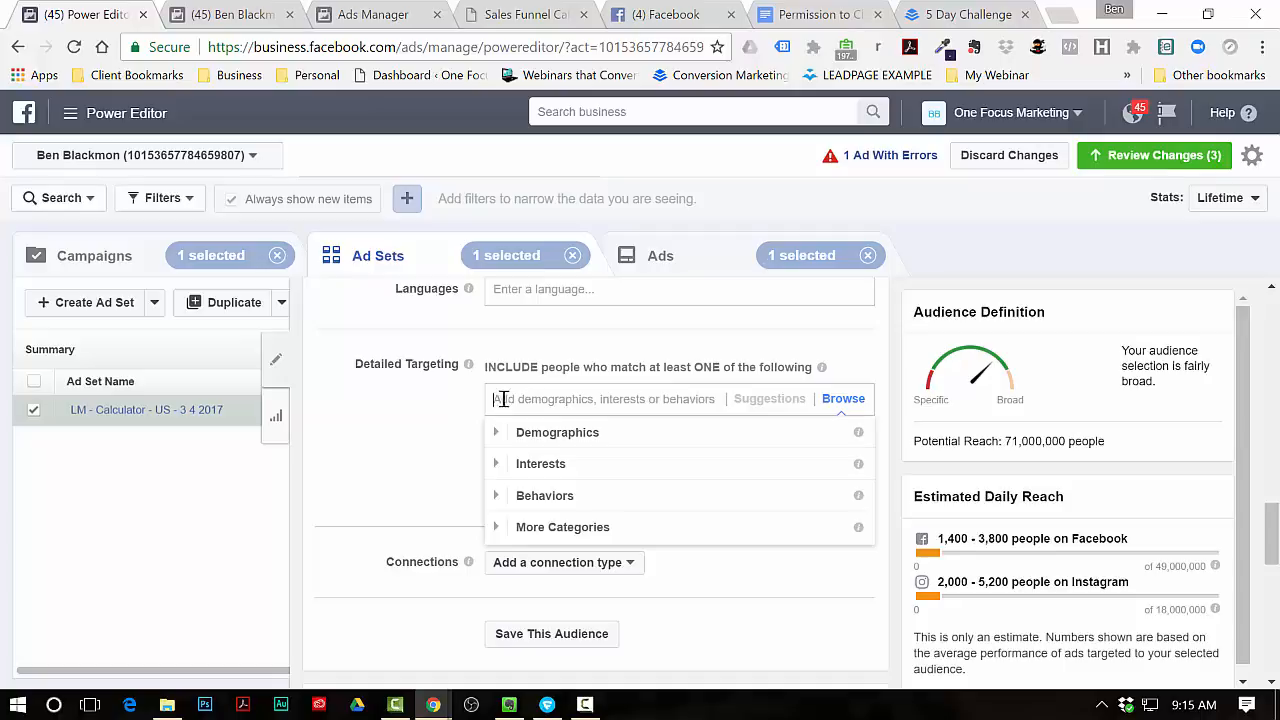
pyautogui.click(420, 418)
pyautogui.click(510, 404)
pyautogui.write('nind')
pyautogui.press('BackSpace')
pyautogui.press('BackSpace')
pyautogui.press('BackSpace')
pyautogui.press('BackSpace')
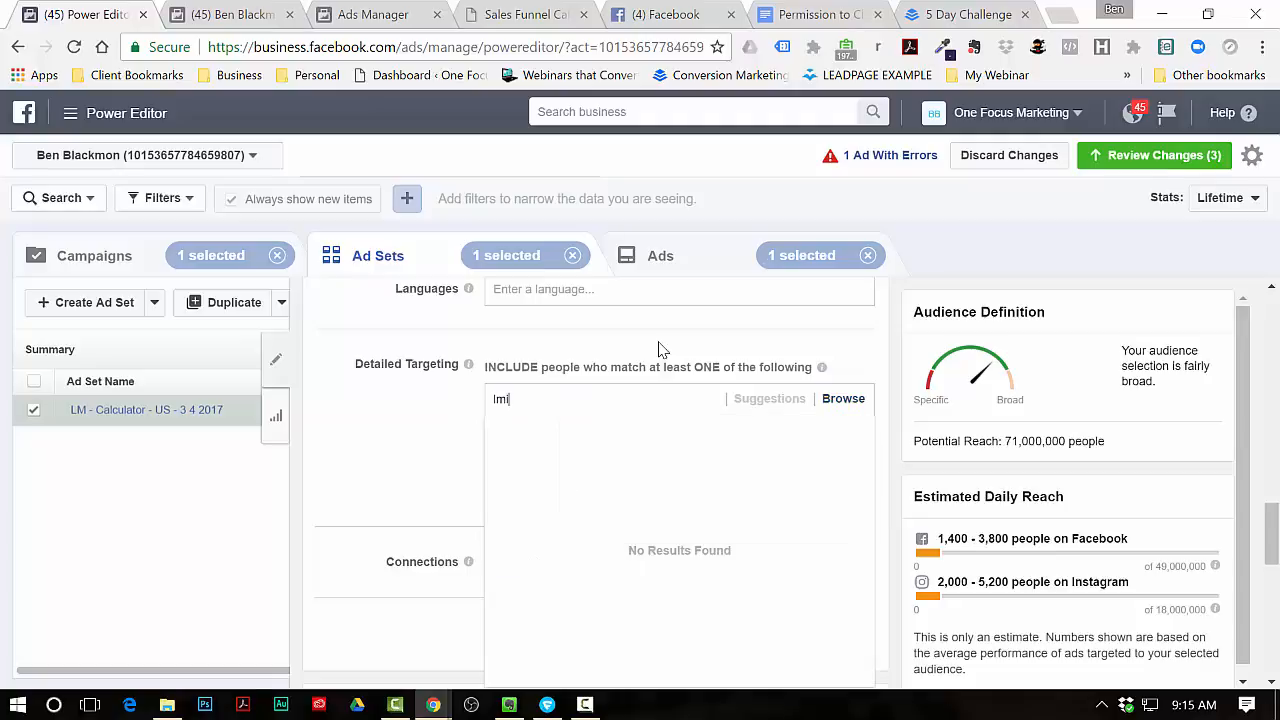
pyautogui.write('mindbodygreen')
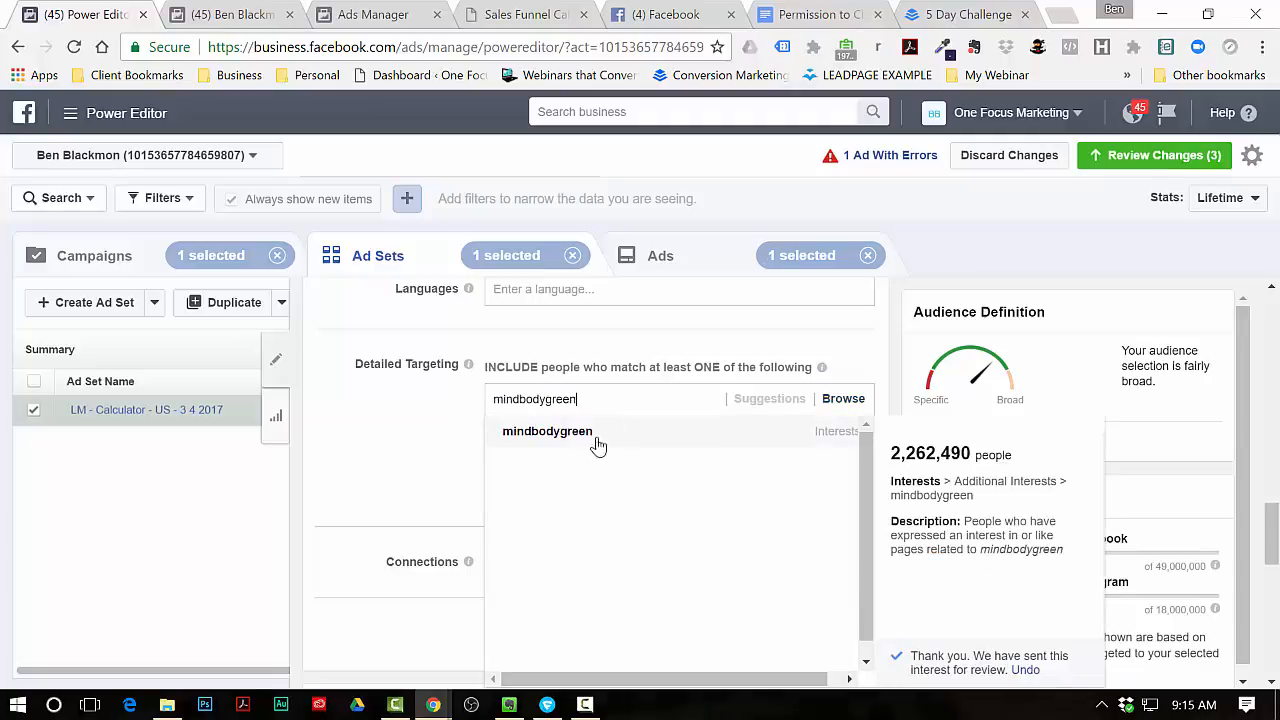
pyautogui.click(590, 445)
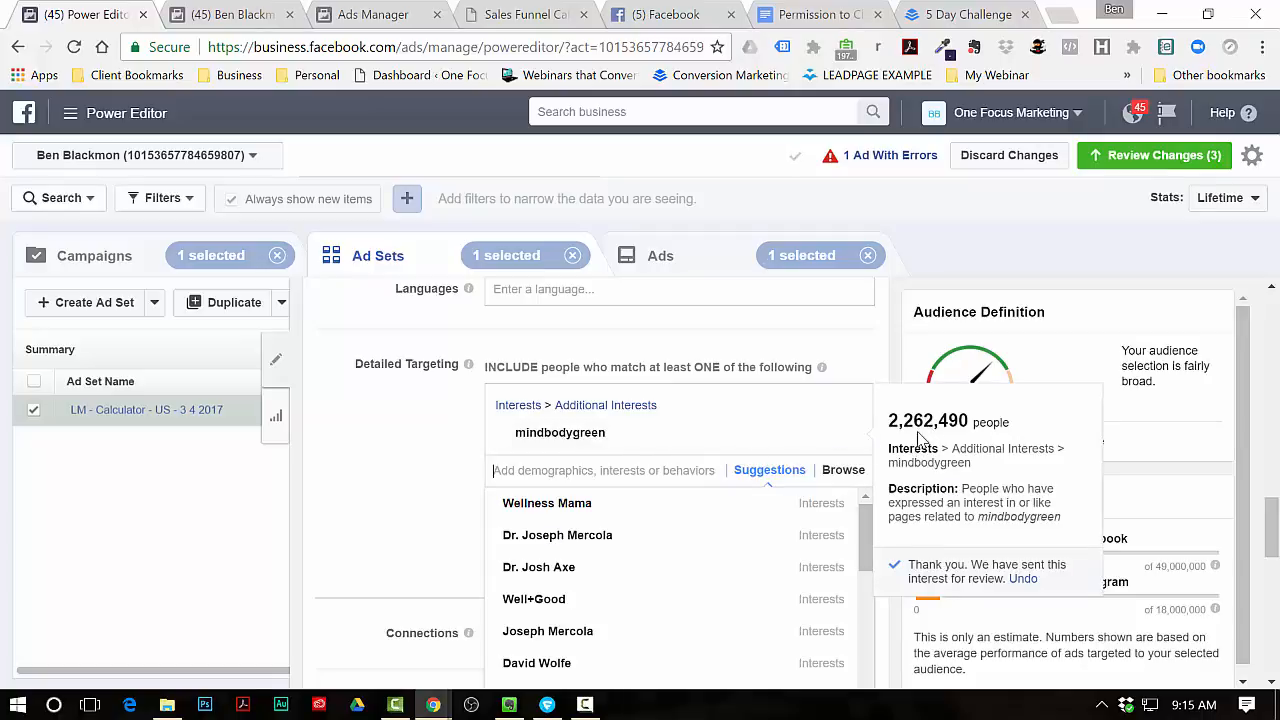
pyautogui.click(426, 474)
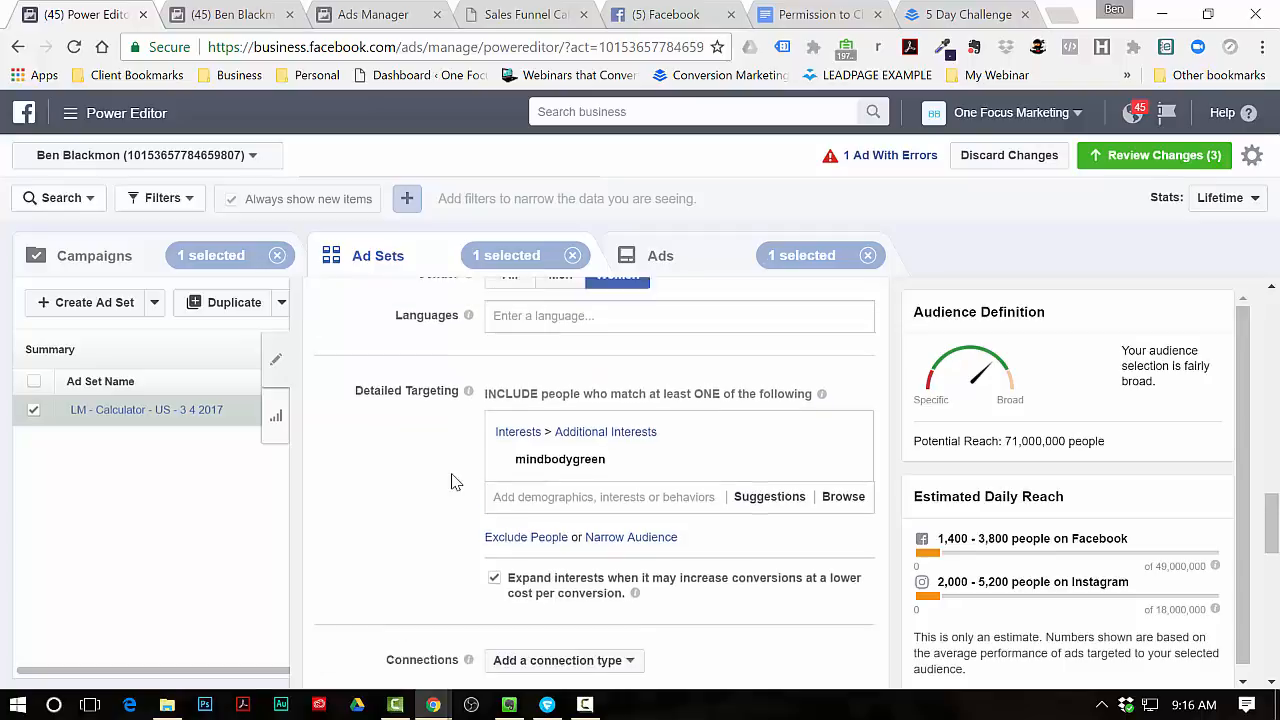
# - Narrow the detailed targeting so people must also match the Parents (All) demographic
pyautogui.scroll(3, 449, 480)
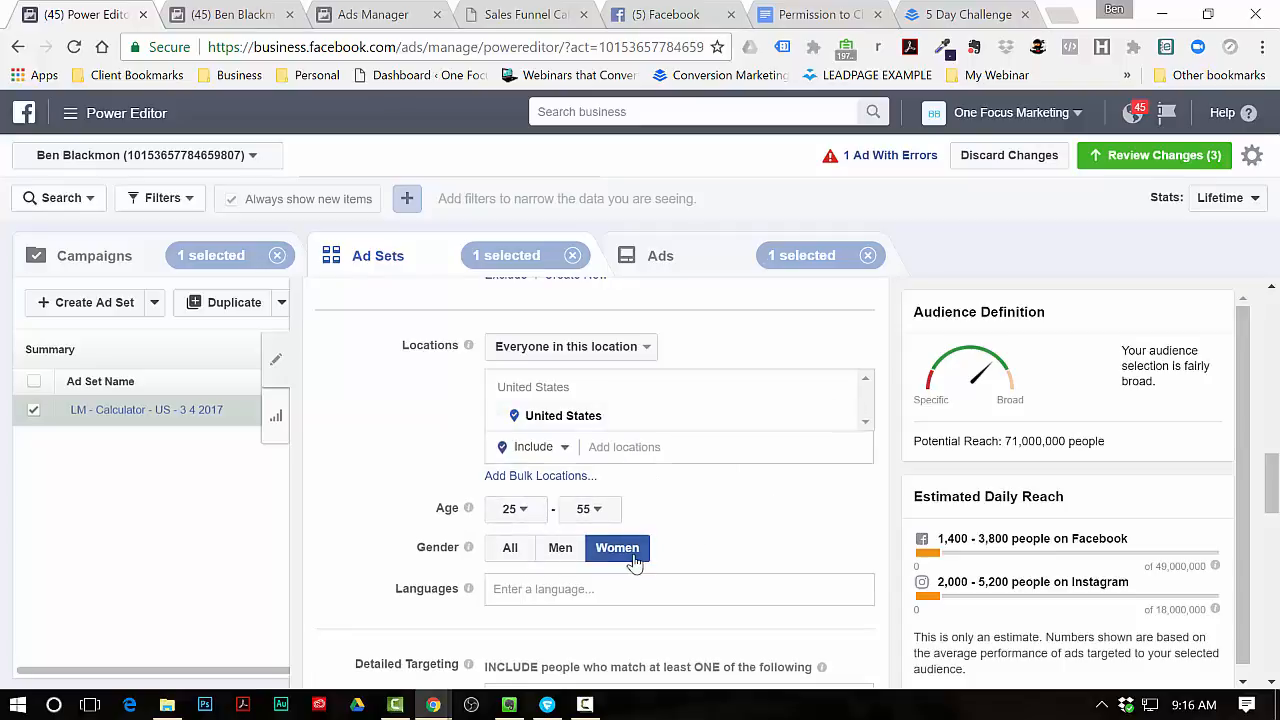
pyautogui.scroll(-1, 450, 480)
pyautogui.scroll(-3, 340, 484)
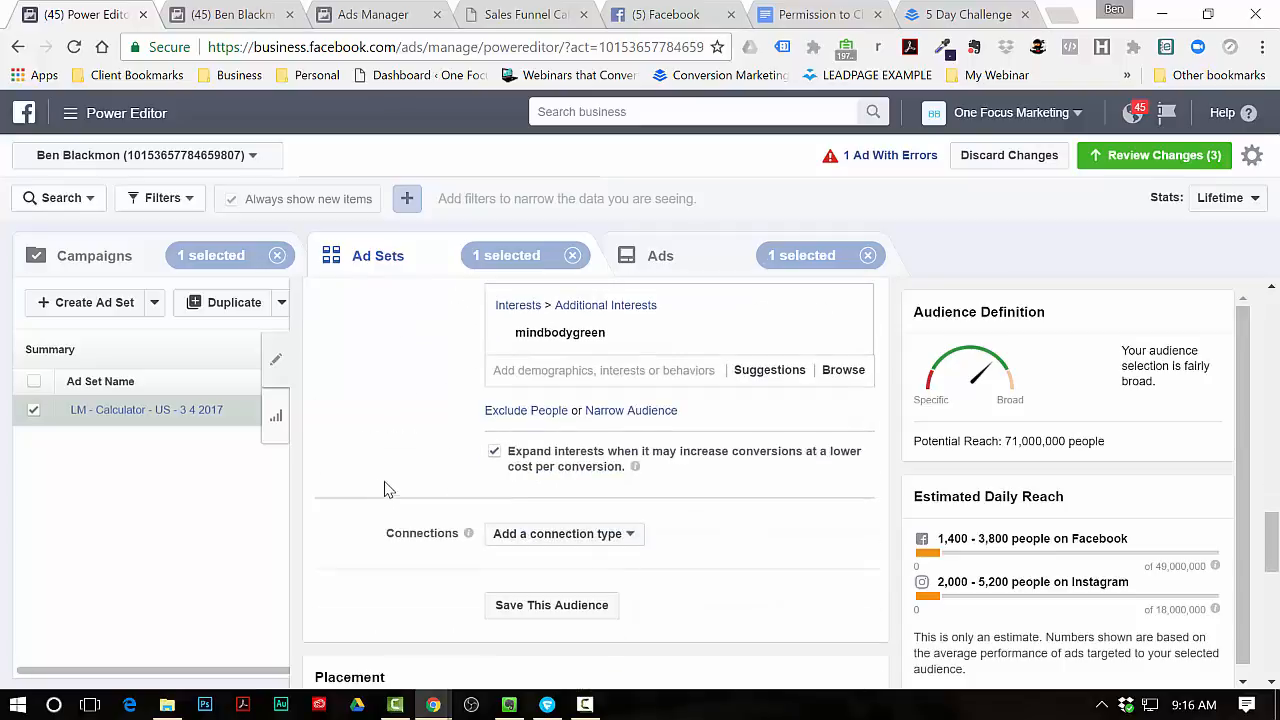
pyautogui.moveTo(560, 352)
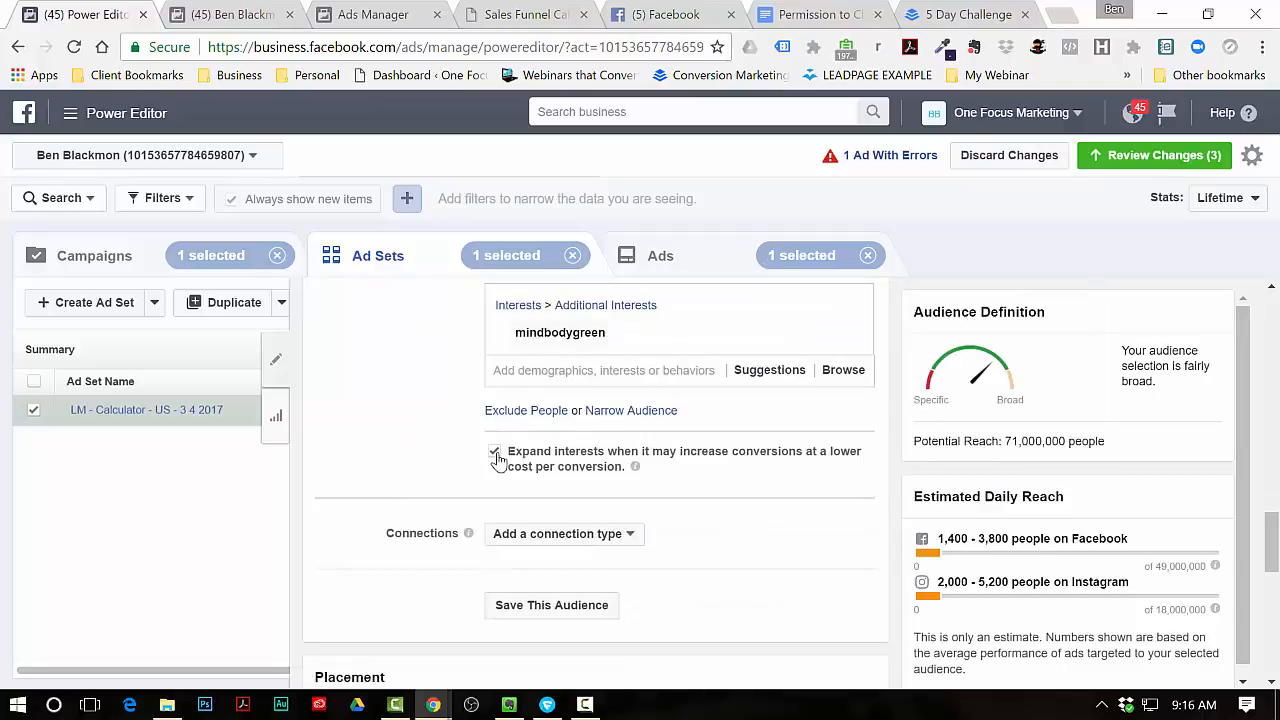
pyautogui.click(604, 411)
pyautogui.click(540, 442)
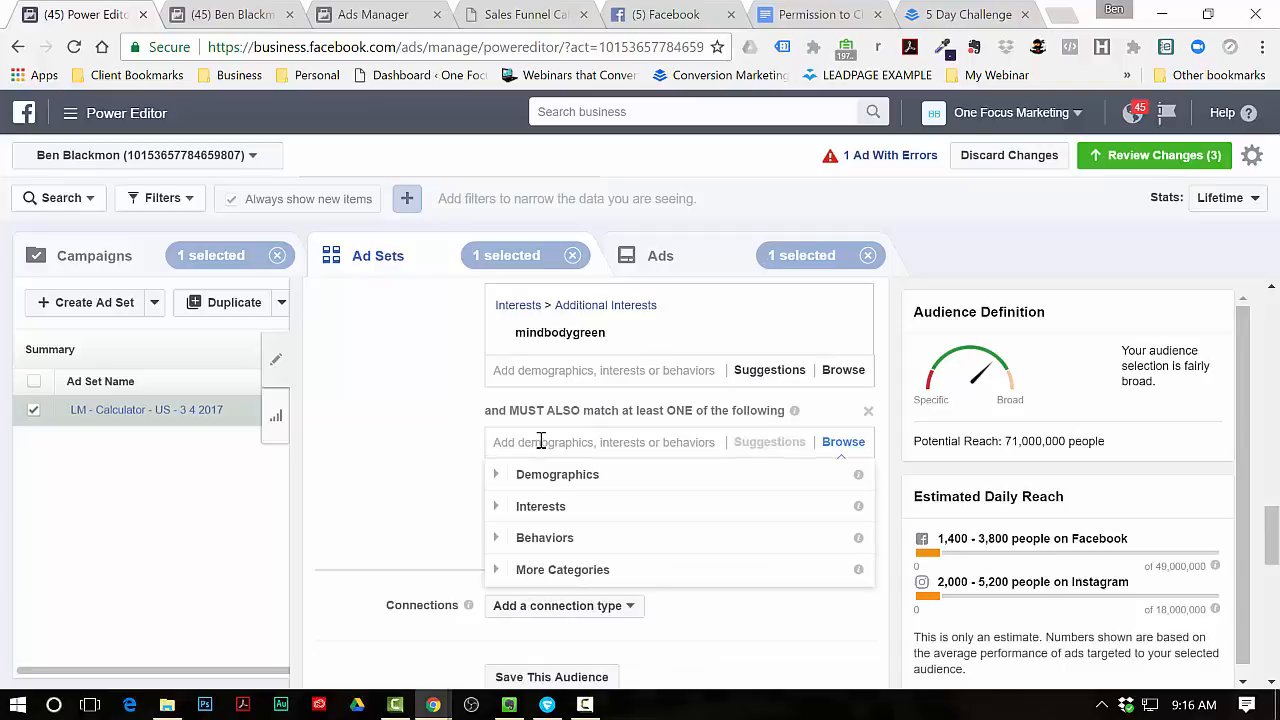
pyautogui.write('pa')
pyautogui.write('rent')
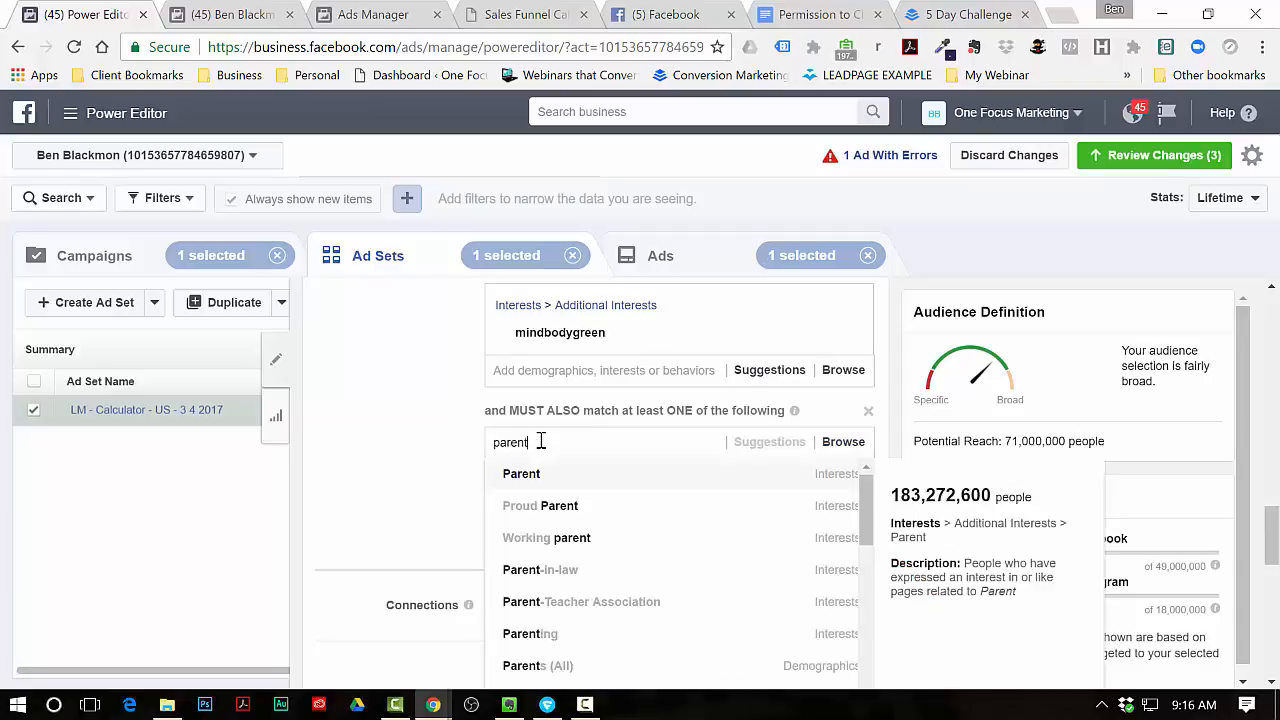
pyautogui.write('s')
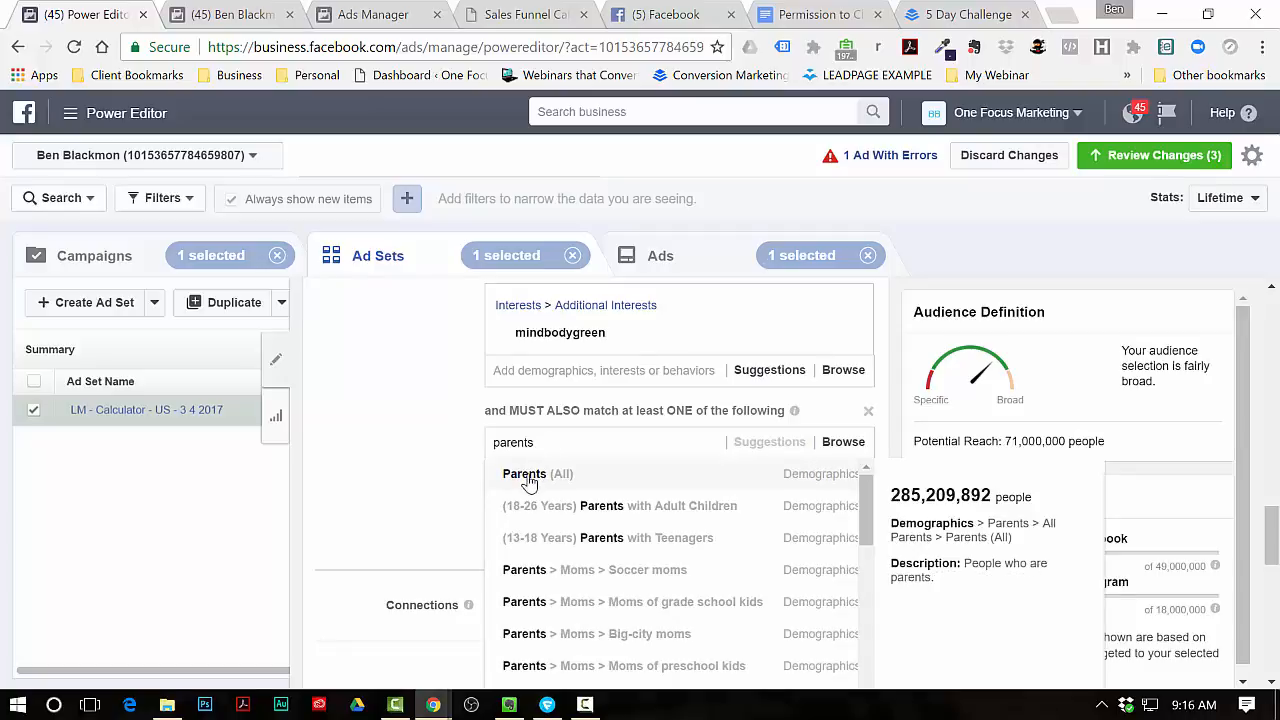
pyautogui.click(808, 481)
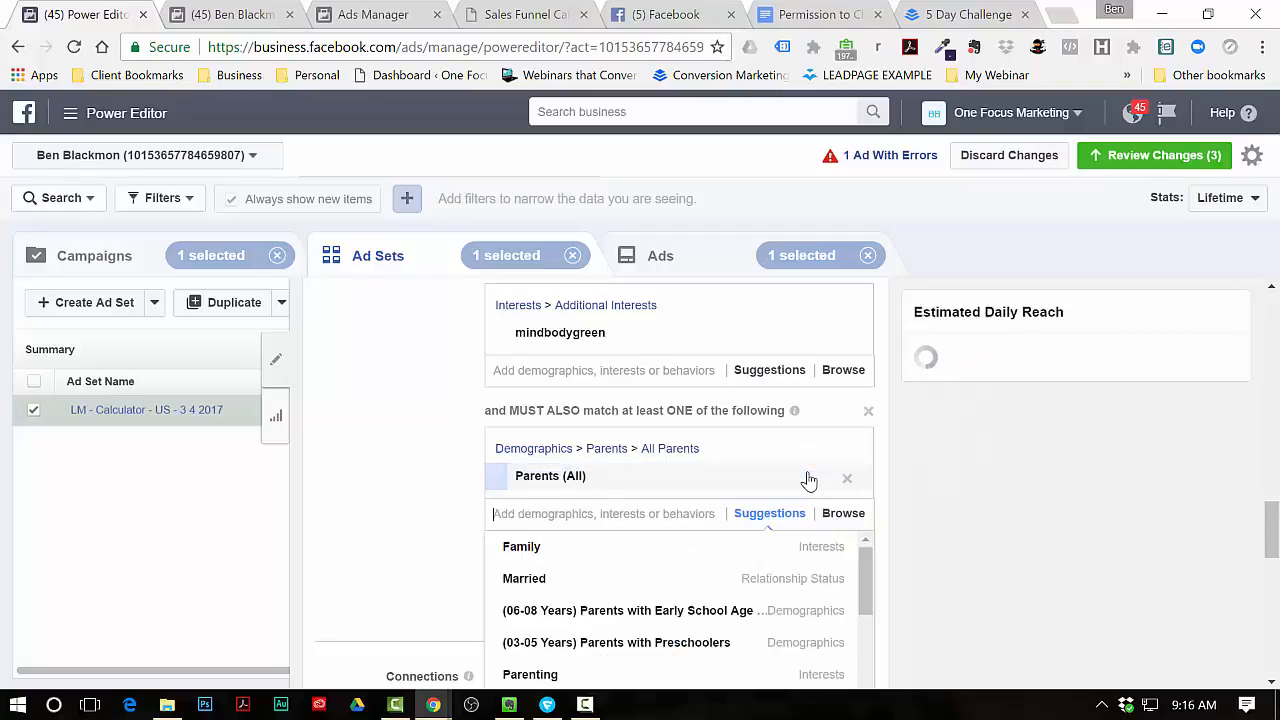
pyautogui.click(445, 458)
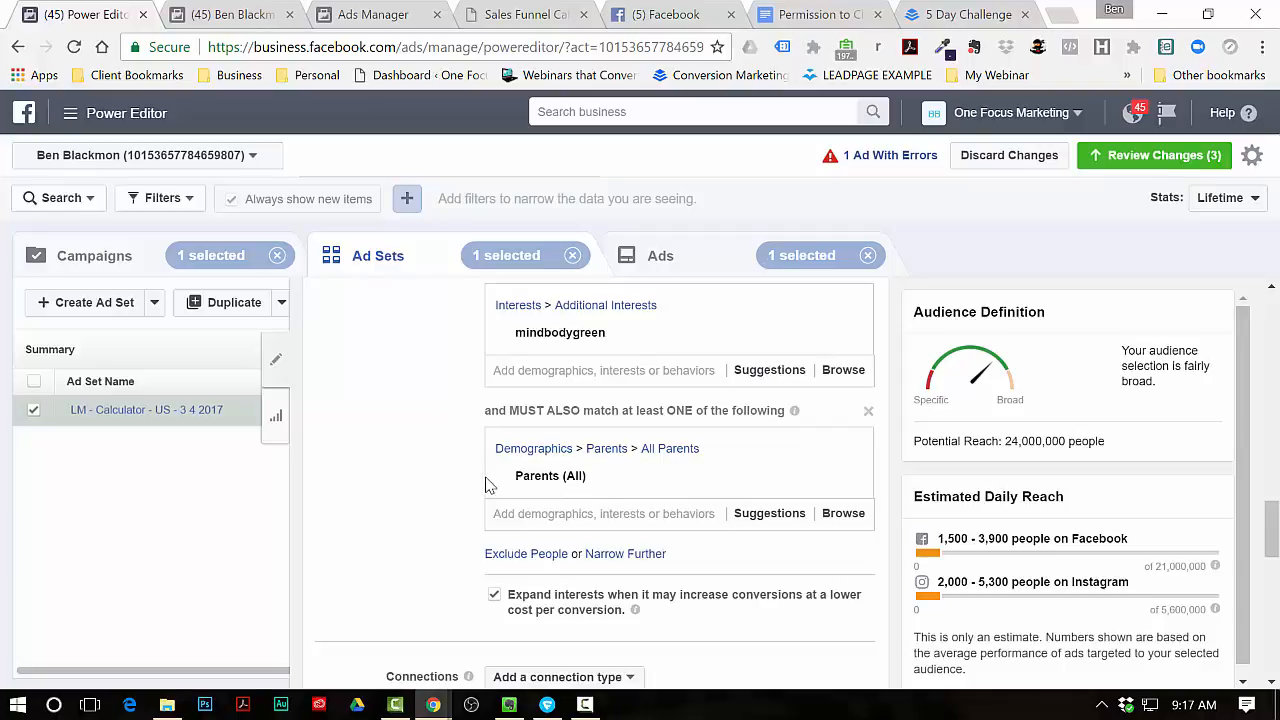
# - Compare the audience reach with and without interest expansion, and leave the expansion option turned off
pyautogui.click(493, 598)
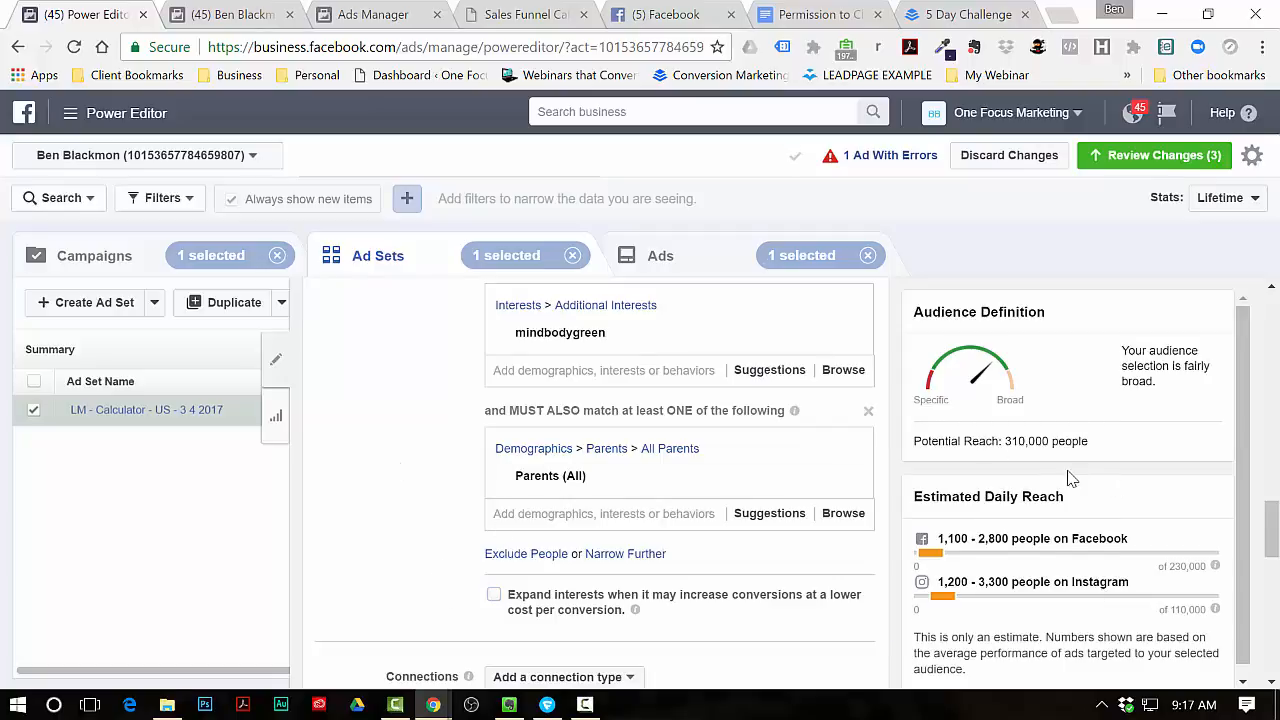
pyautogui.click(499, 598)
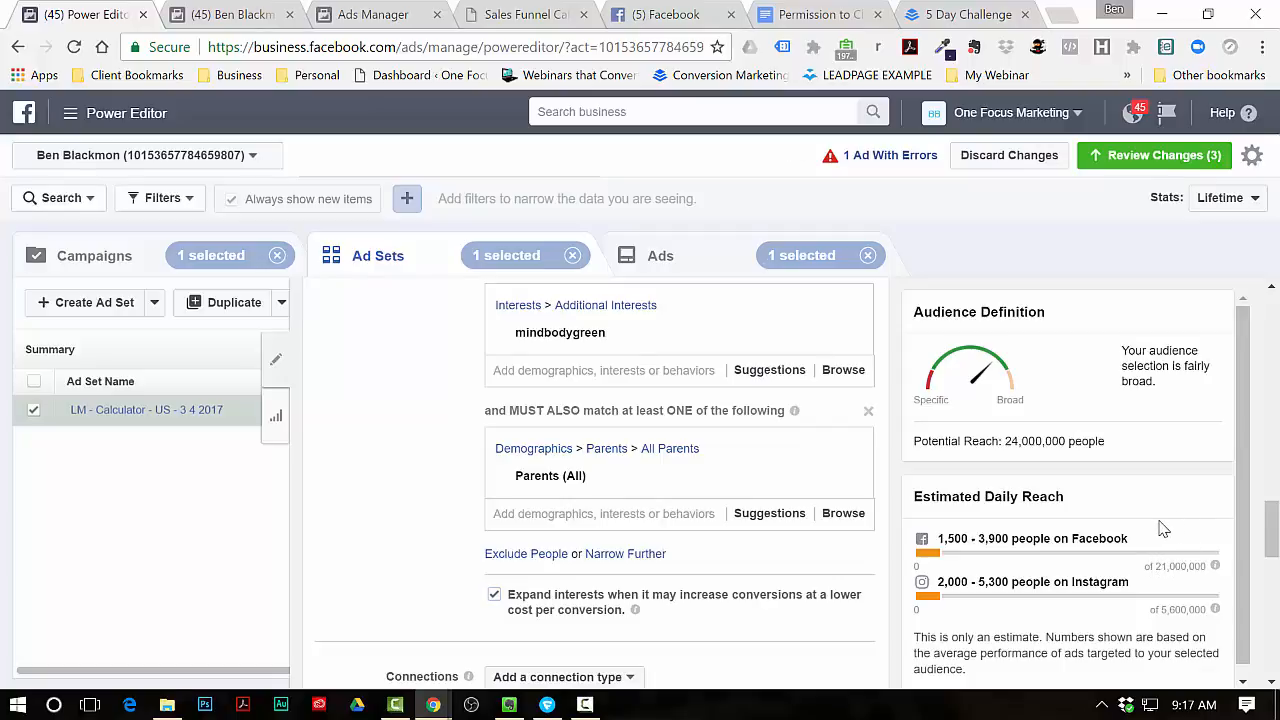
pyautogui.click(495, 596)
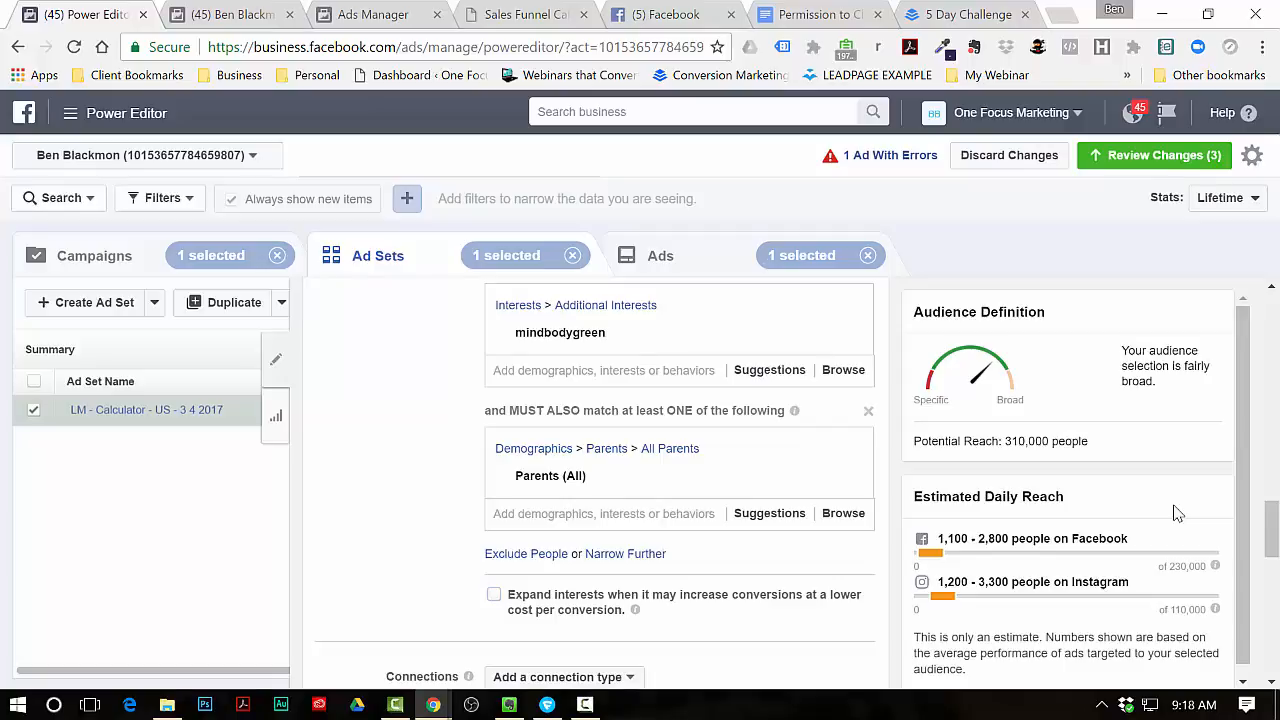
# - Dismiss the F-Secure prompt on the desktop, examine the ad costs in calculator results.jpg, and return to Power Editor
pyautogui.scroll(5, 705, 465)
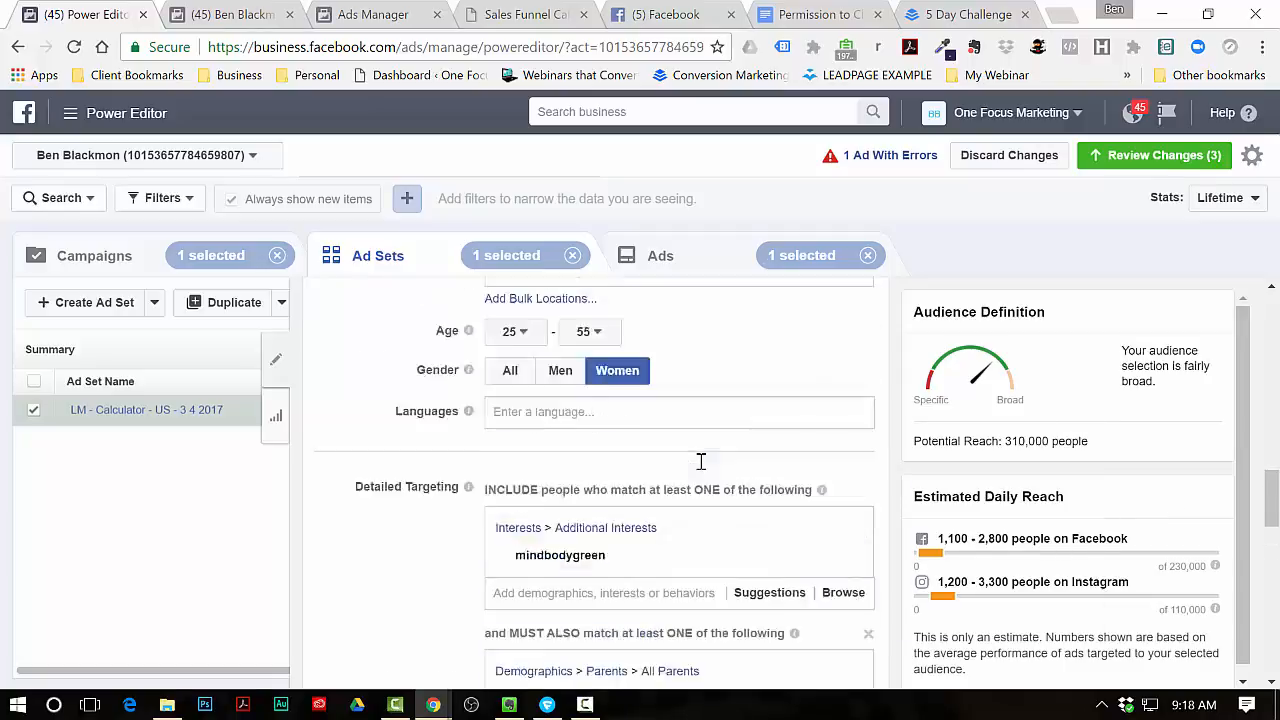
pyautogui.scroll(5, 697, 481)
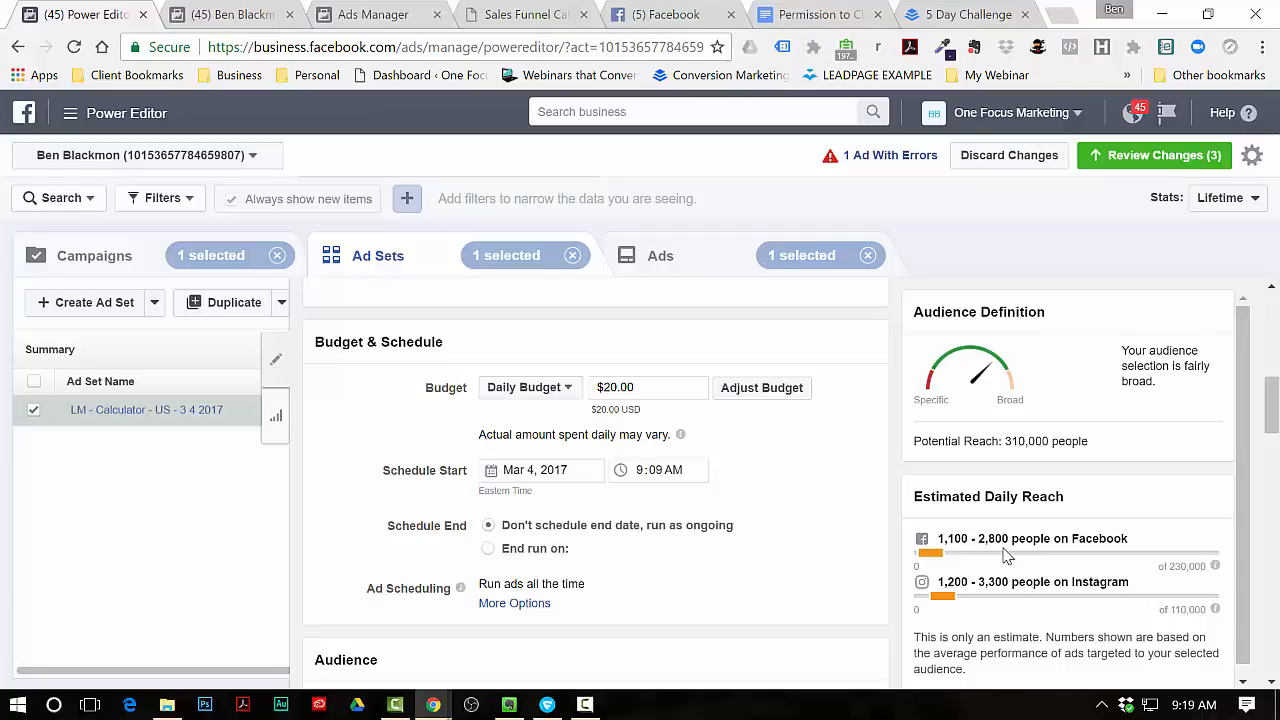
pyautogui.click(1168, 18)
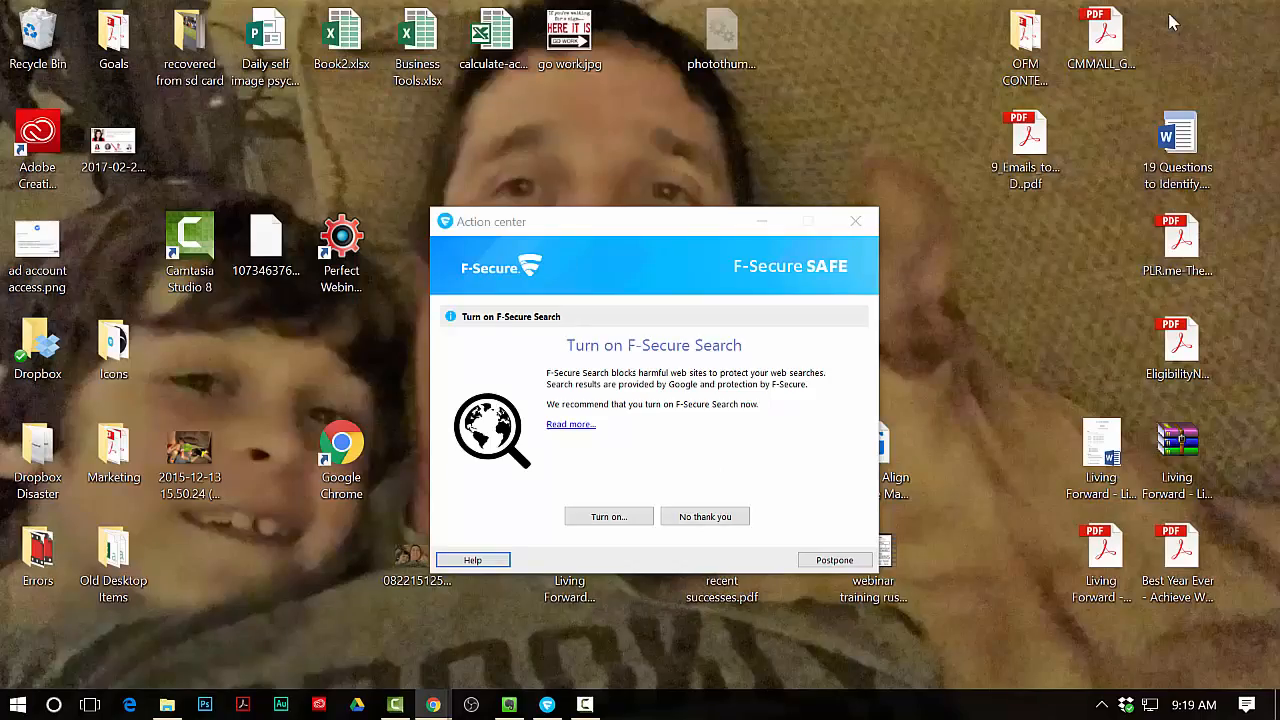
pyautogui.click(860, 222)
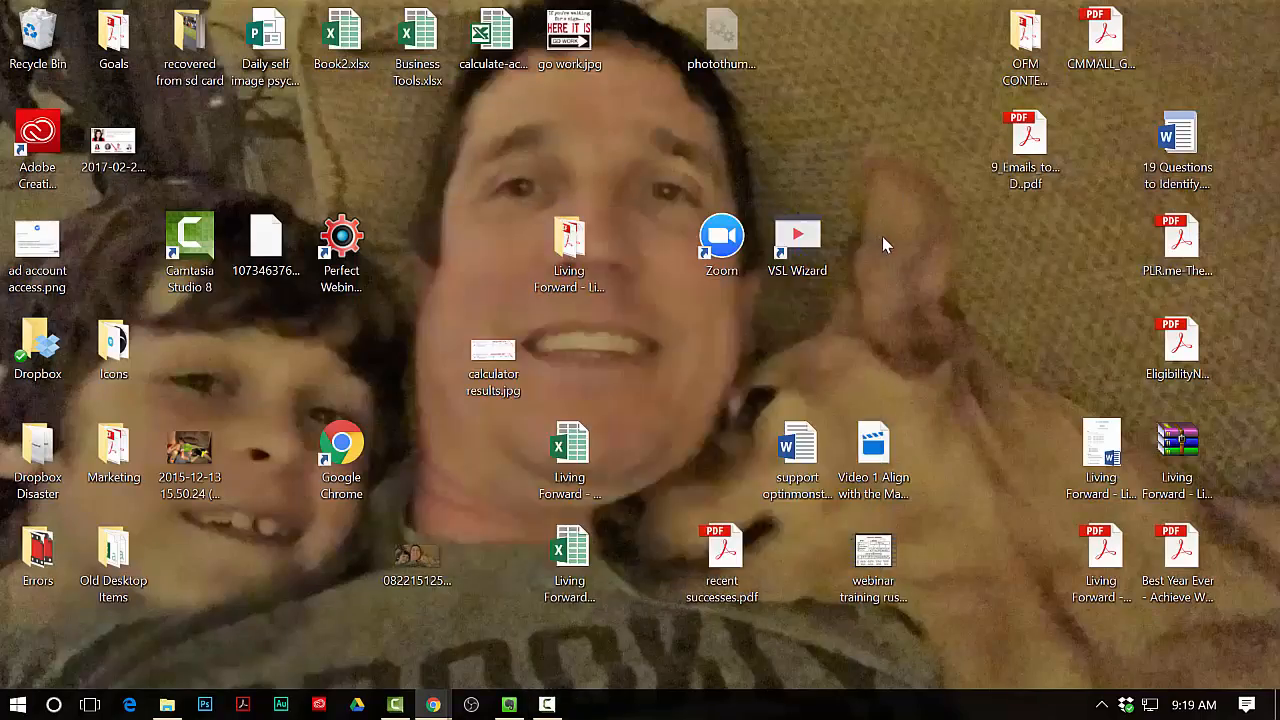
pyautogui.doubleClick(485, 357)
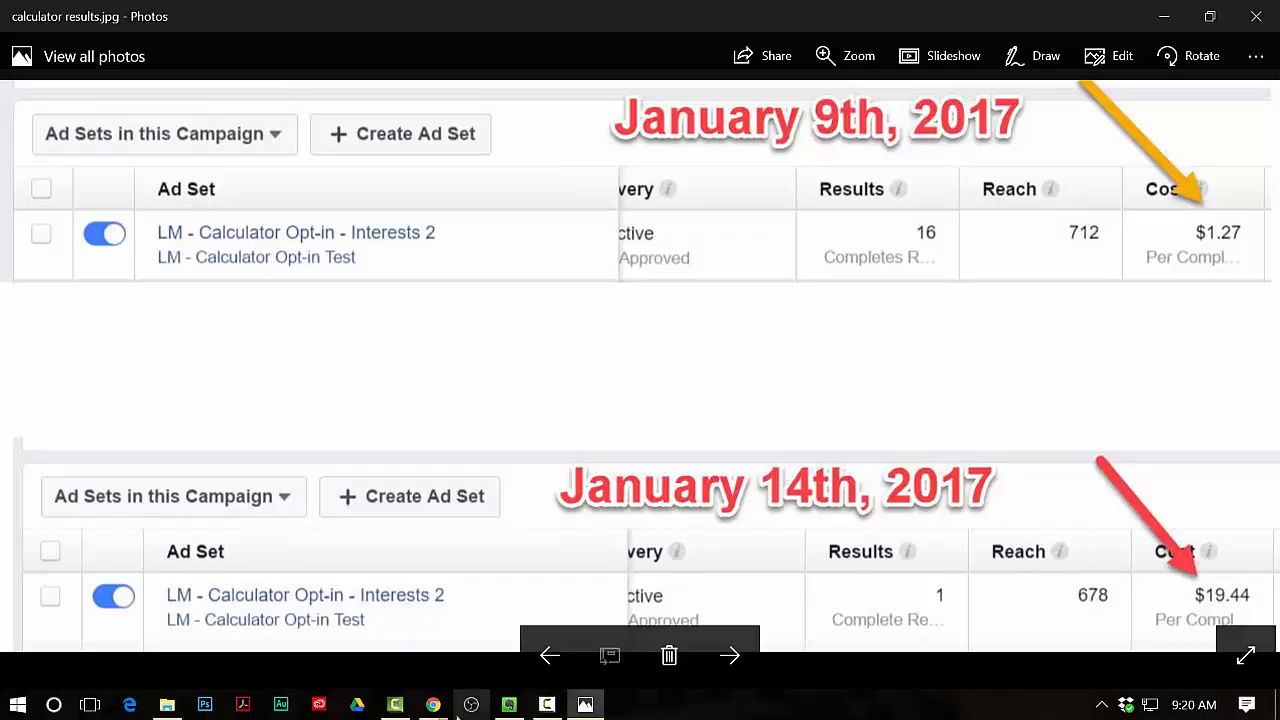
pyautogui.moveTo(445, 708)
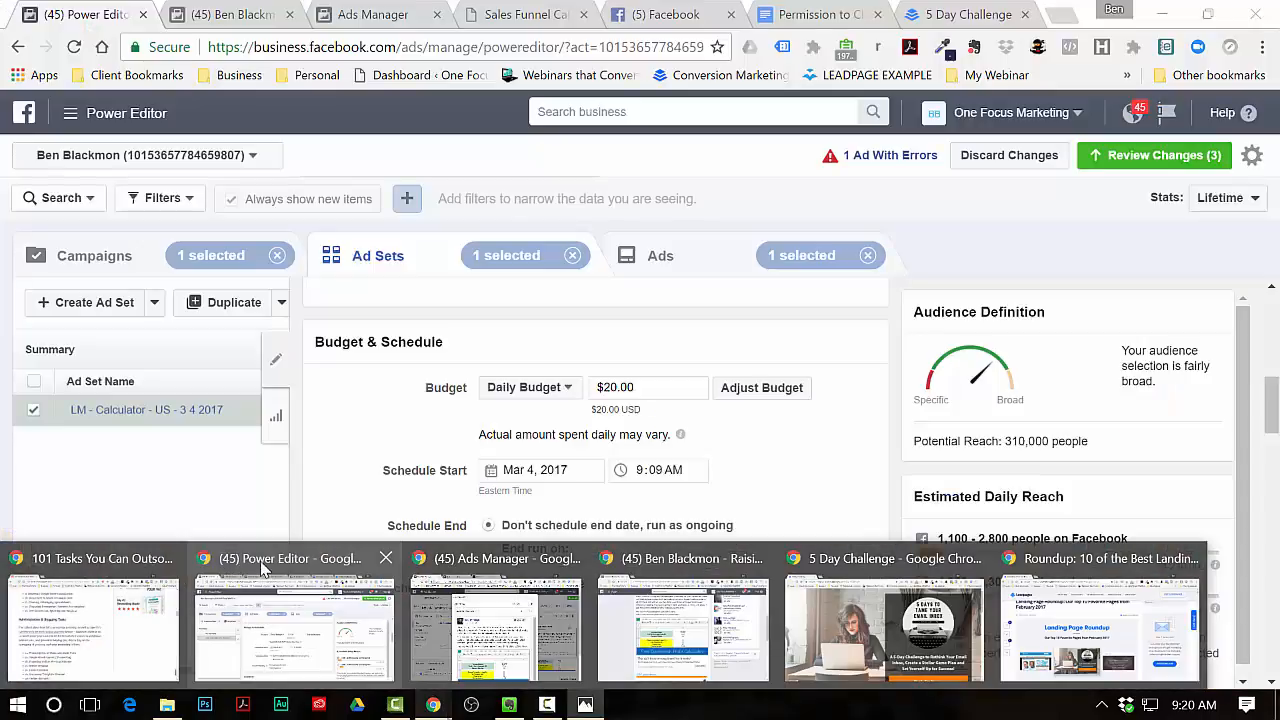
pyautogui.click(262, 568)
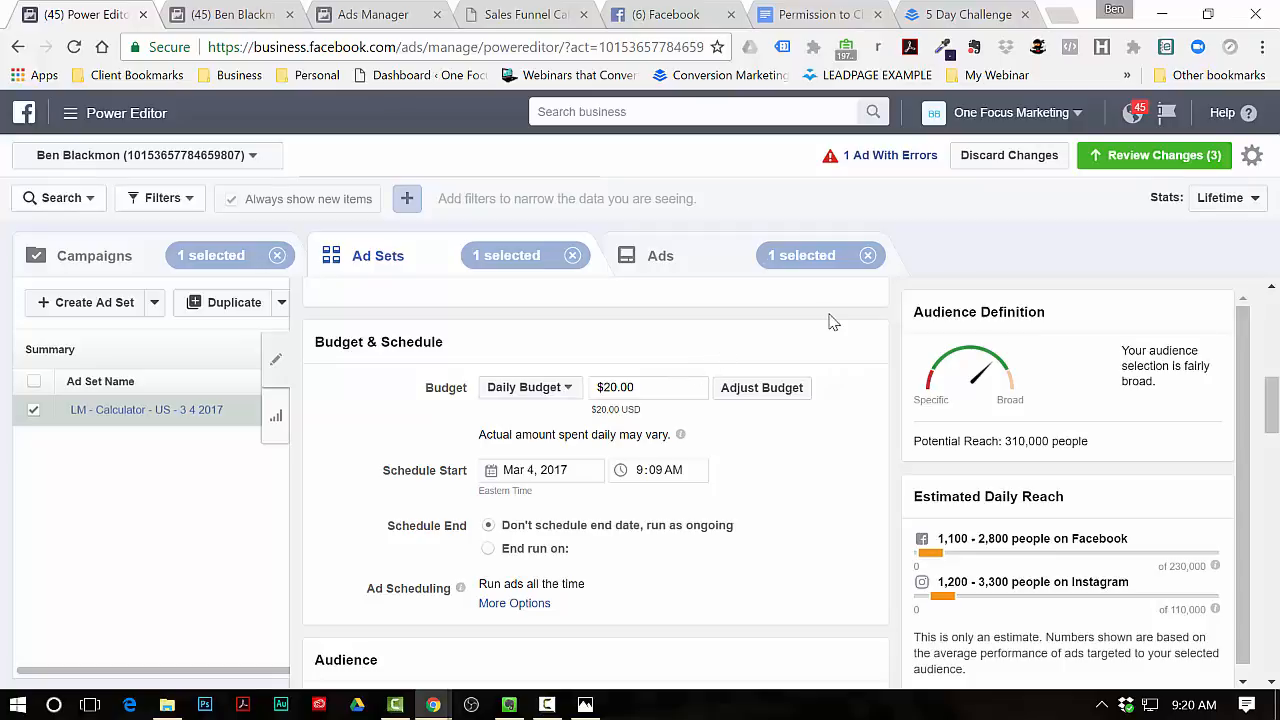
# - Set the ad set's daily budget to $10.00
pyautogui.moveTo(664, 390); pyautogui.dragTo(559, 398)
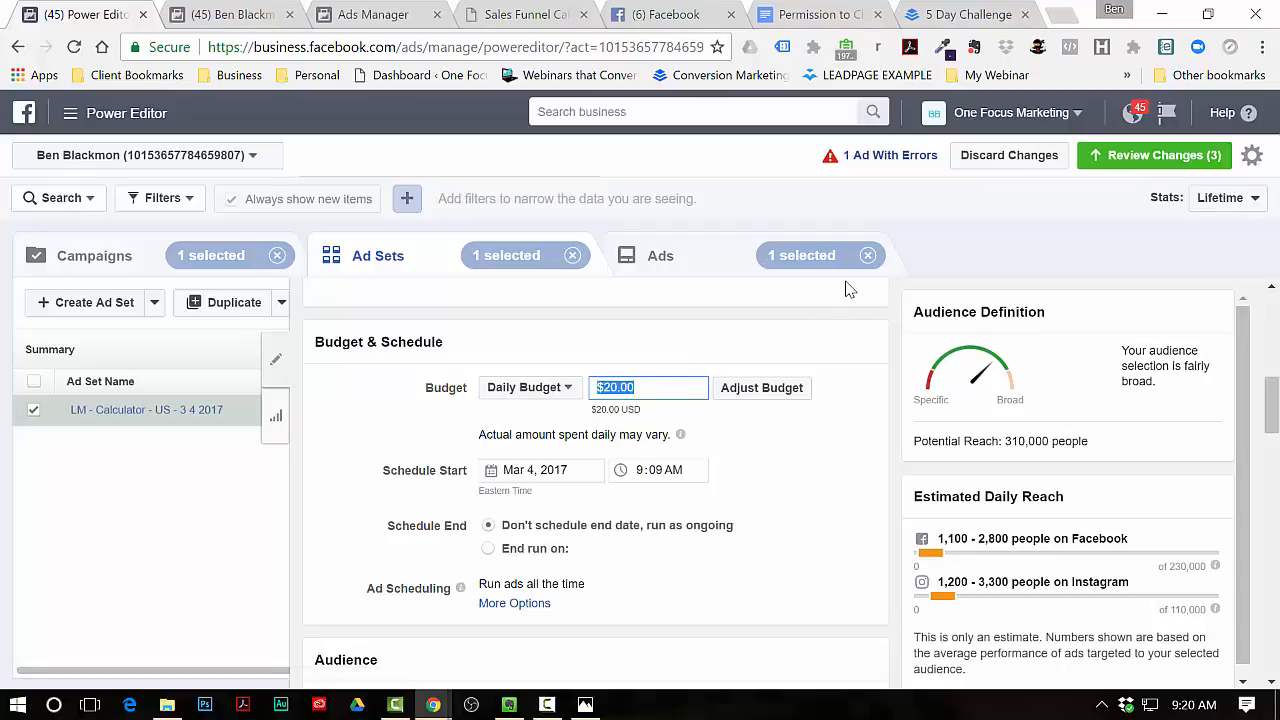
pyautogui.write('10.00')
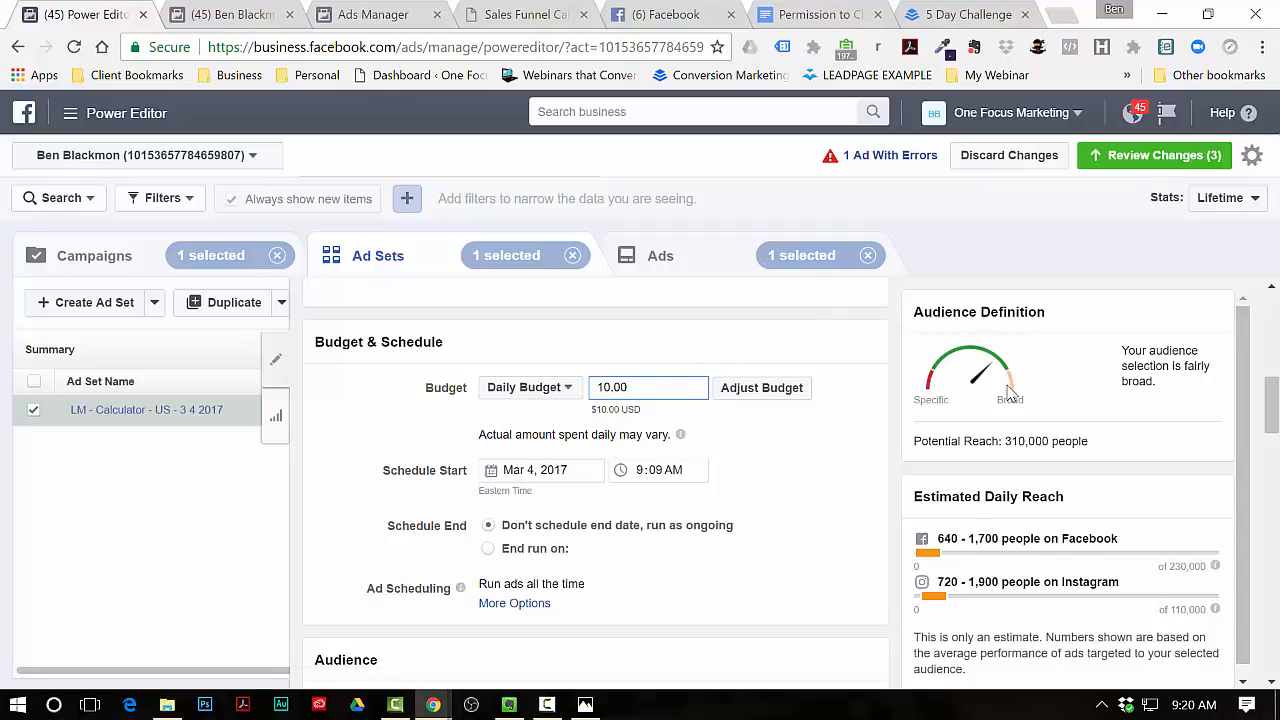
pyautogui.click(804, 442)
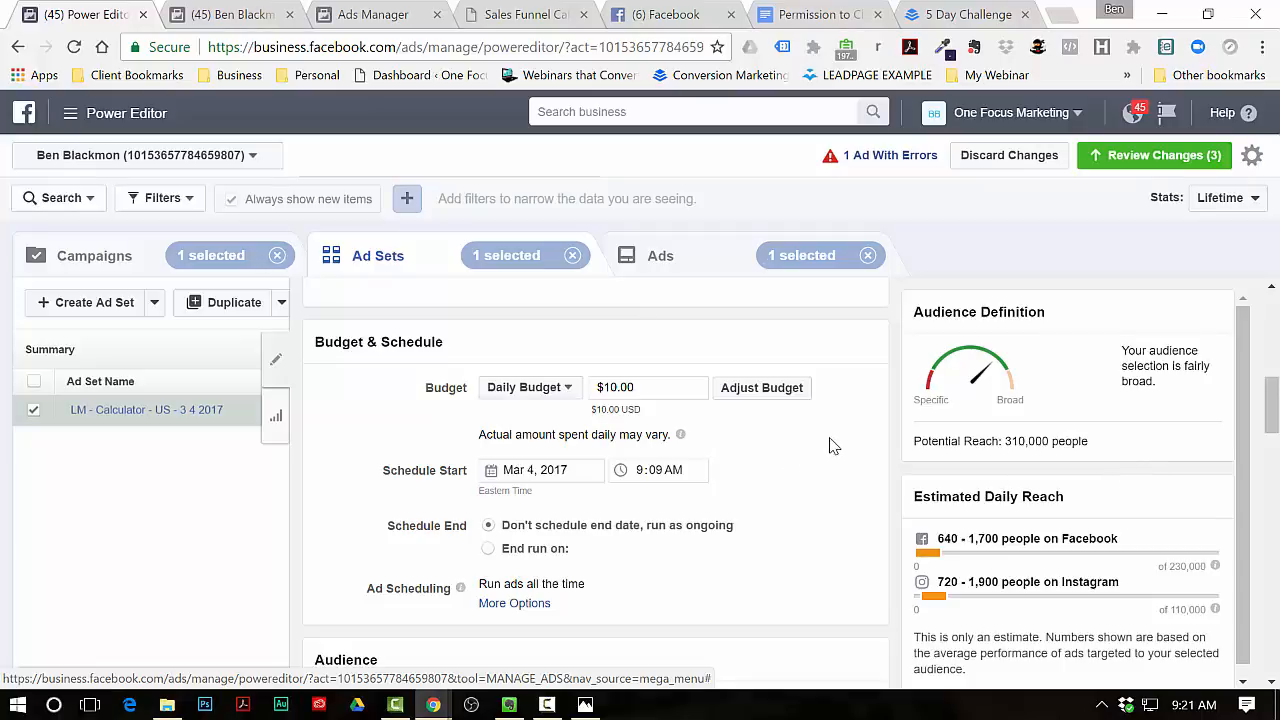
# - Add the suggested Wellness Mama interest alongside mindbodygreen in the ad set's detailed targeting
pyautogui.scroll(-3, 830, 444)
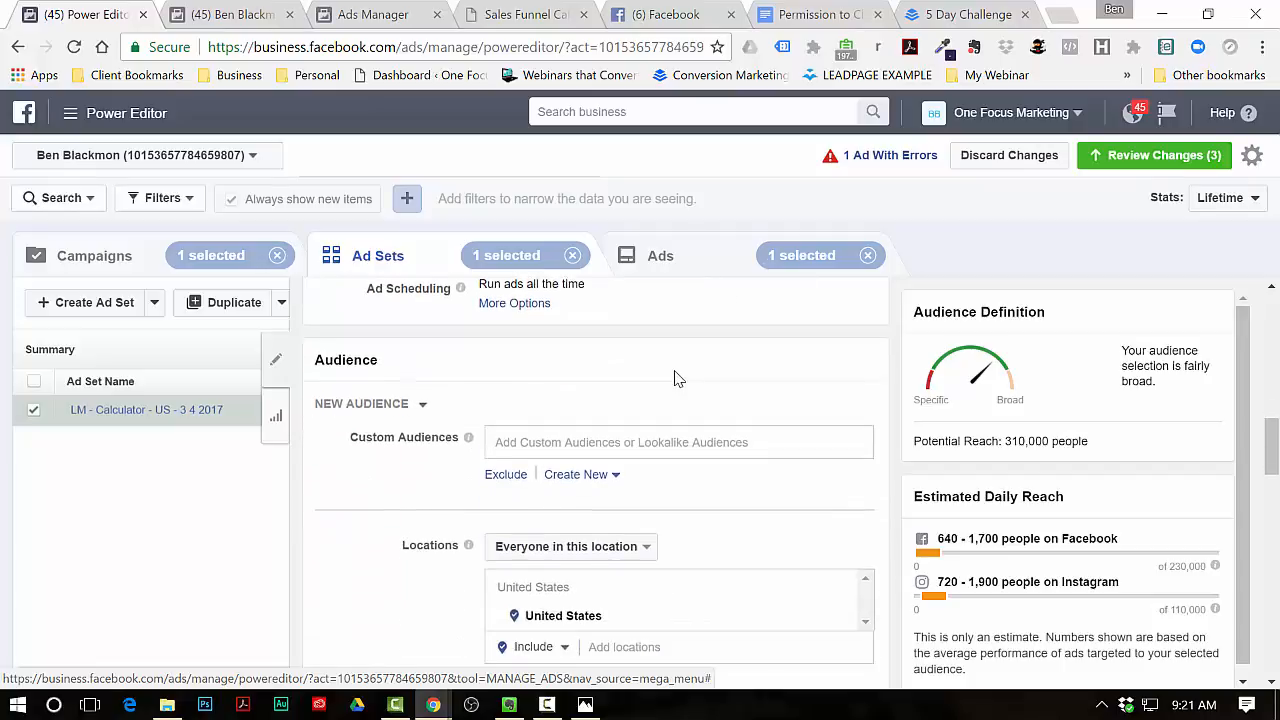
pyautogui.scroll(-5, 680, 385)
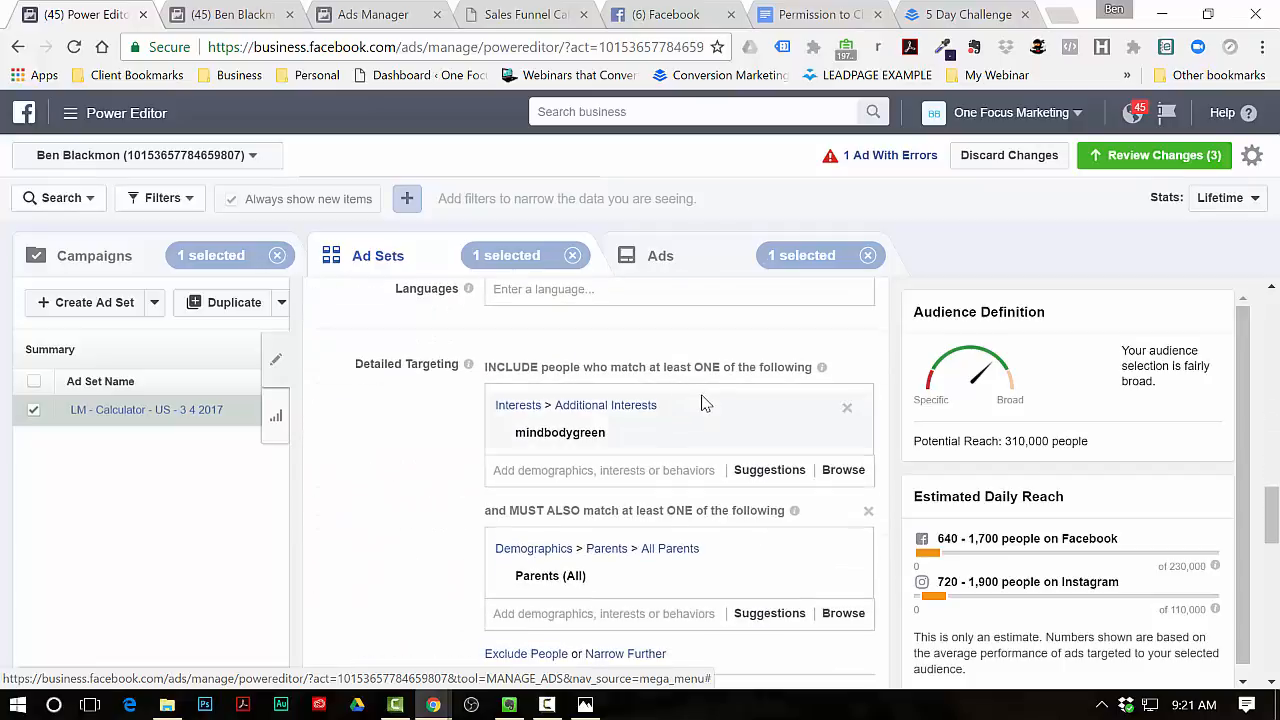
pyautogui.click(564, 473)
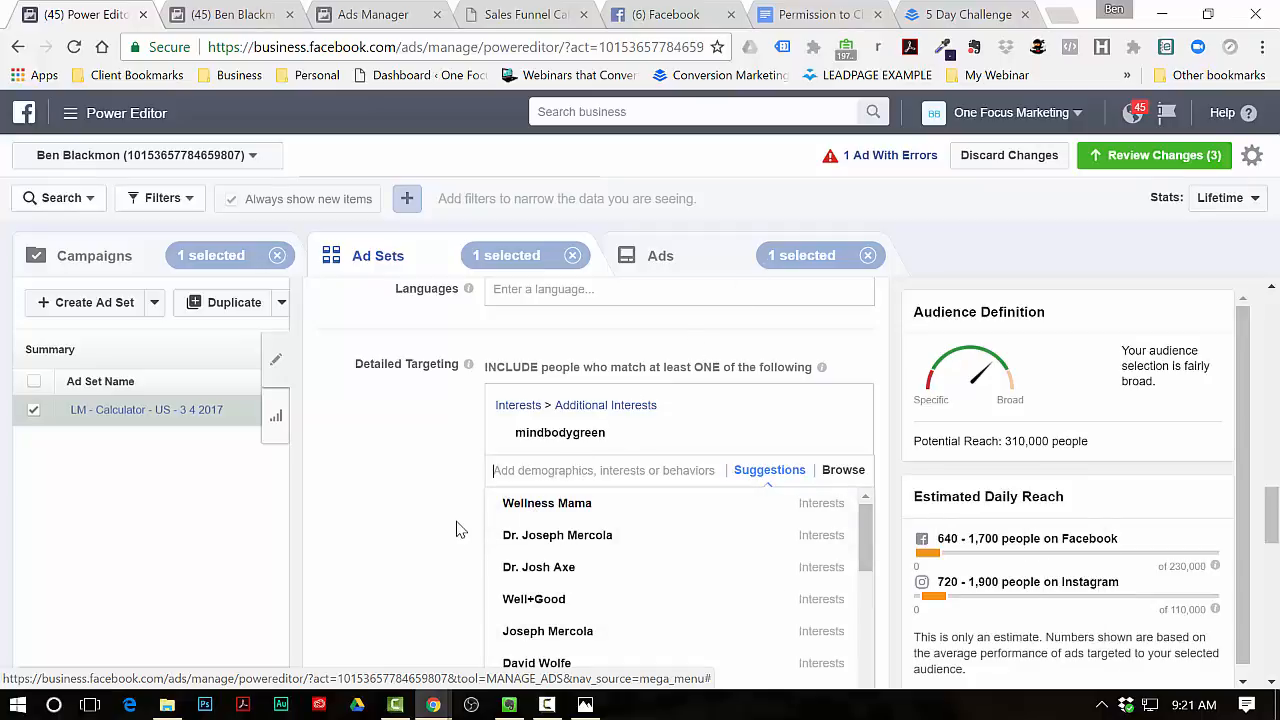
pyautogui.click(547, 504)
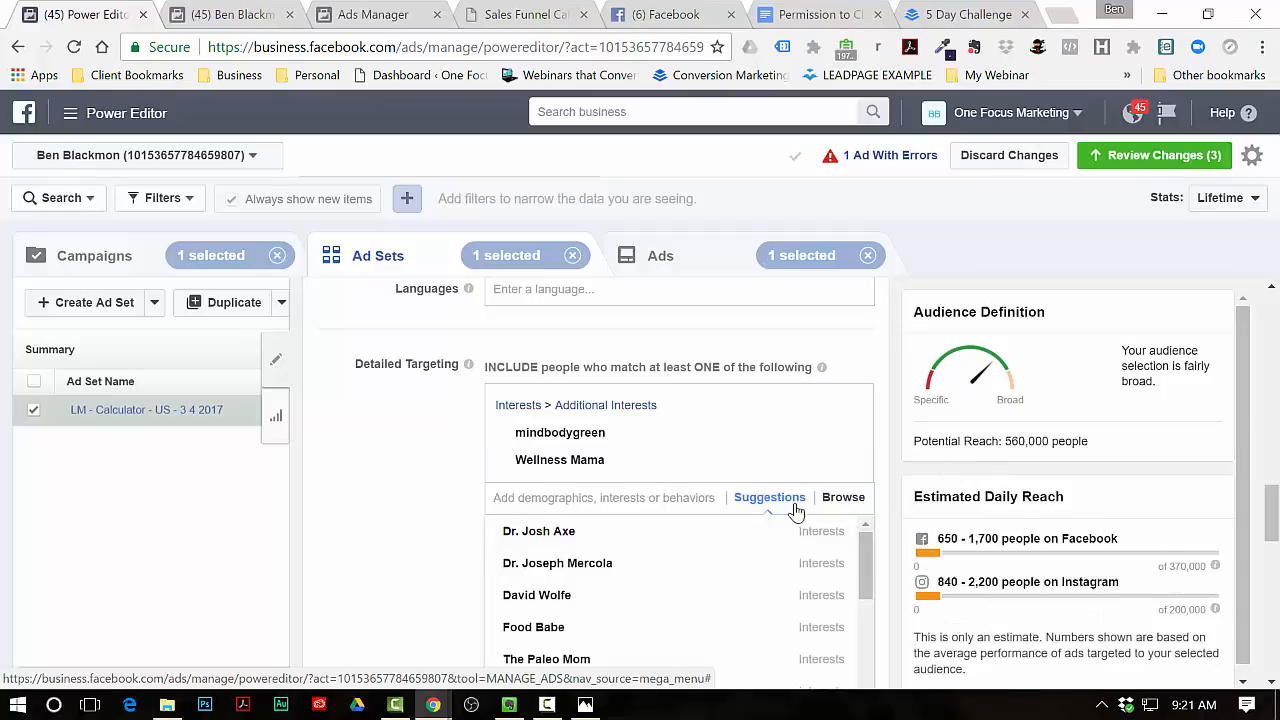
# - Add the suggested interests Dr. Joseph Mercola and David Wolfe to the ad set's detailed targeting
pyautogui.click(418, 489)
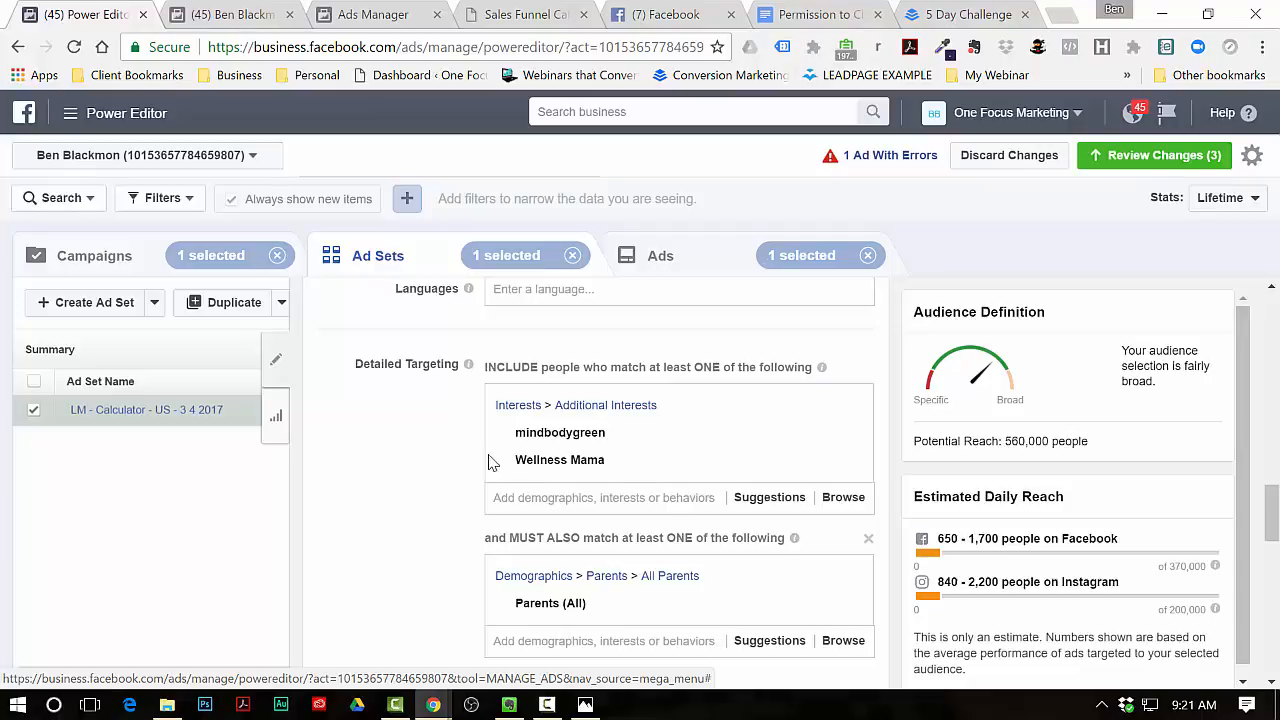
pyautogui.click(545, 500)
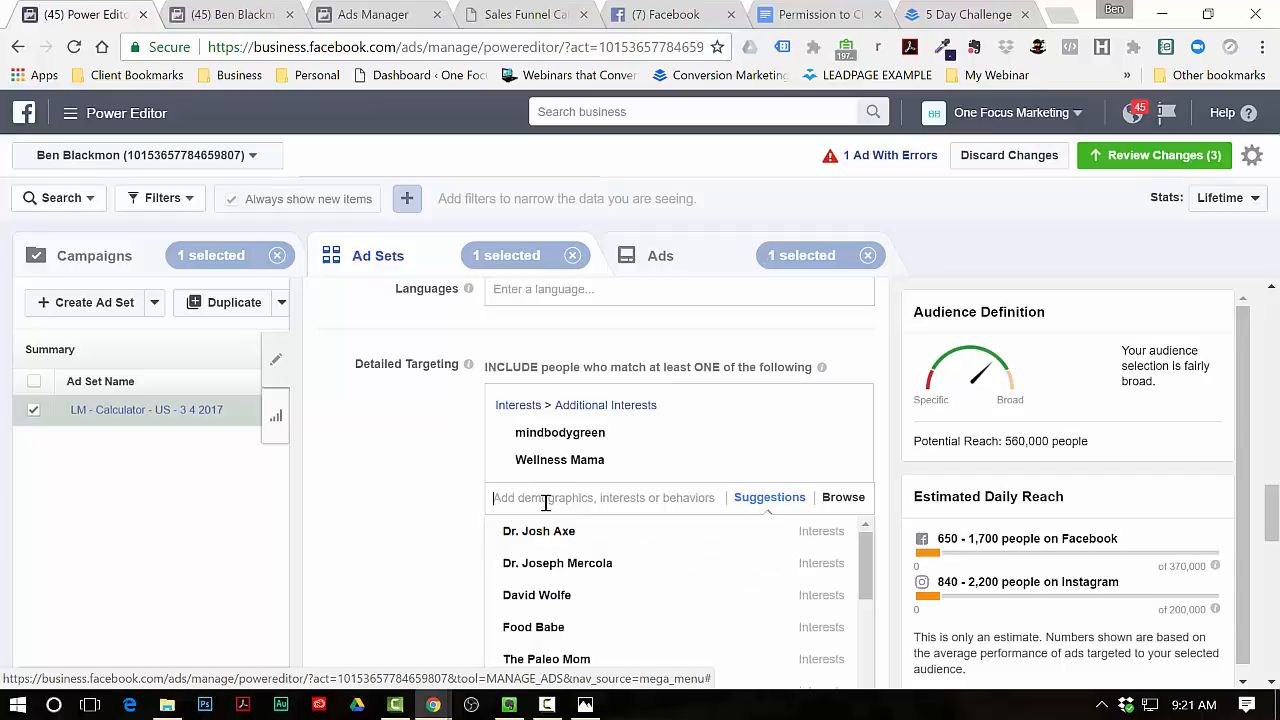
pyautogui.click(567, 566)
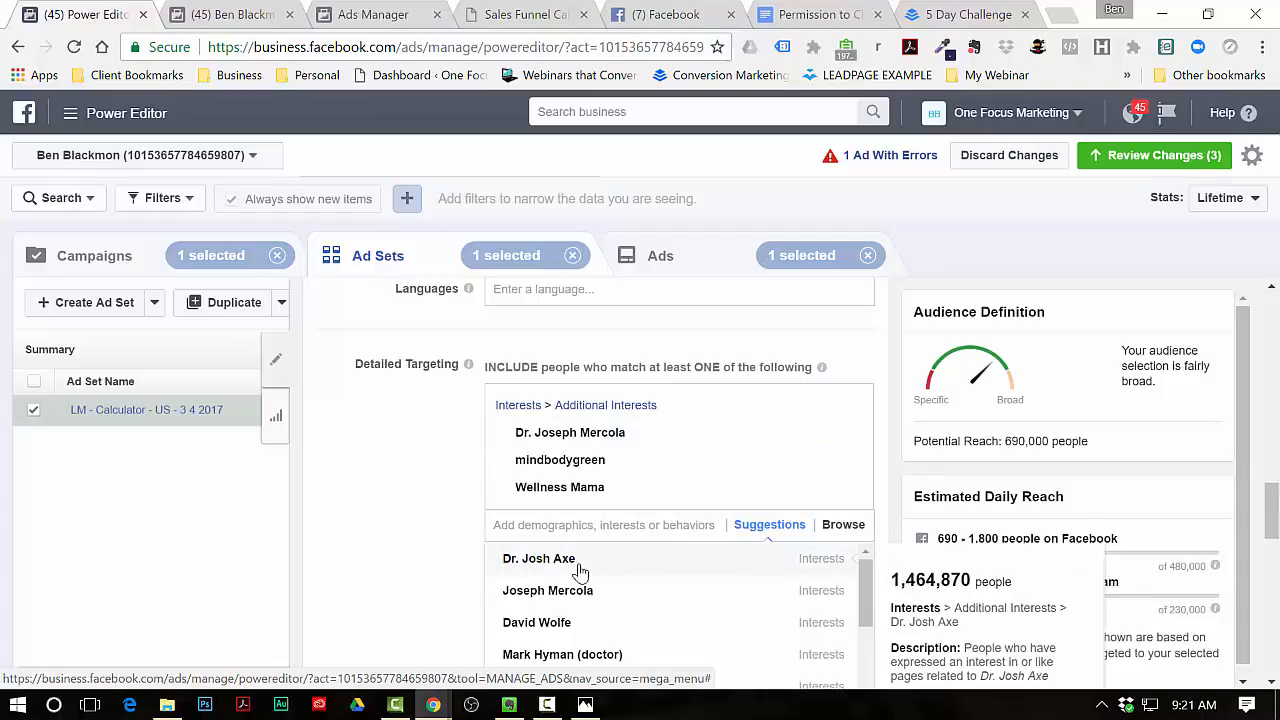
pyautogui.scroll(-1, 580, 572)
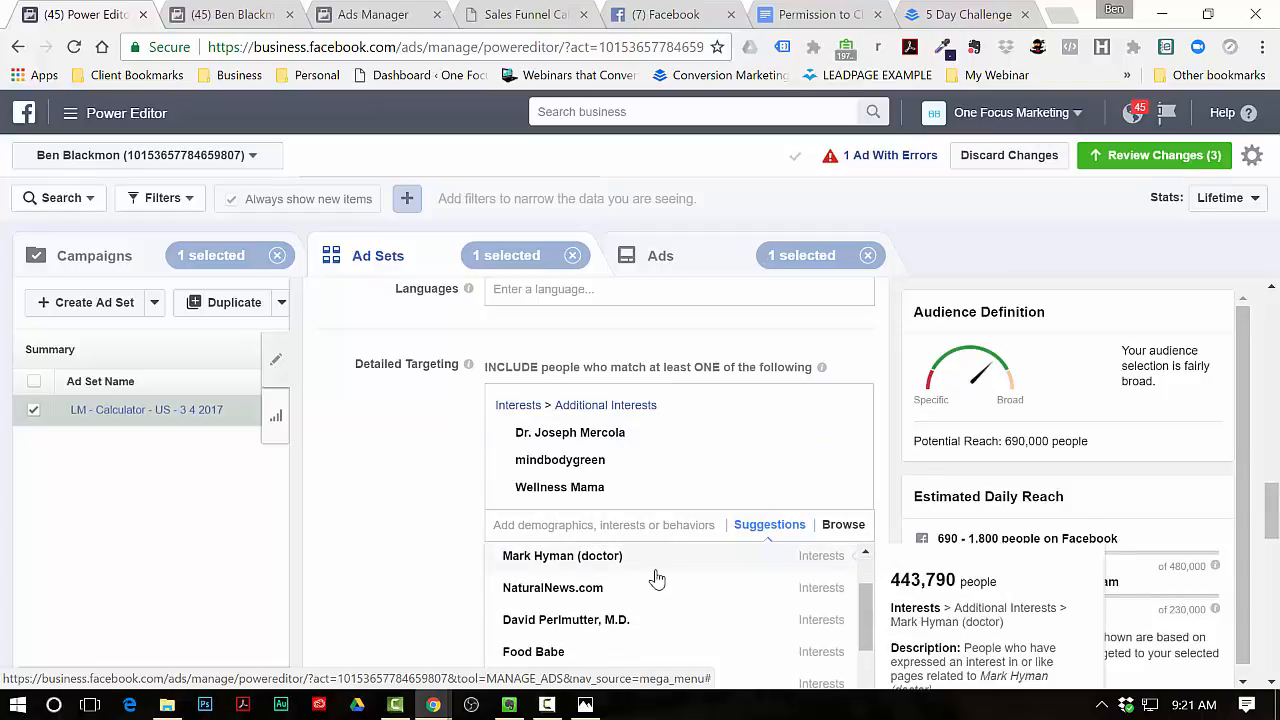
pyautogui.scroll(1, 610, 590)
pyautogui.click(563, 625)
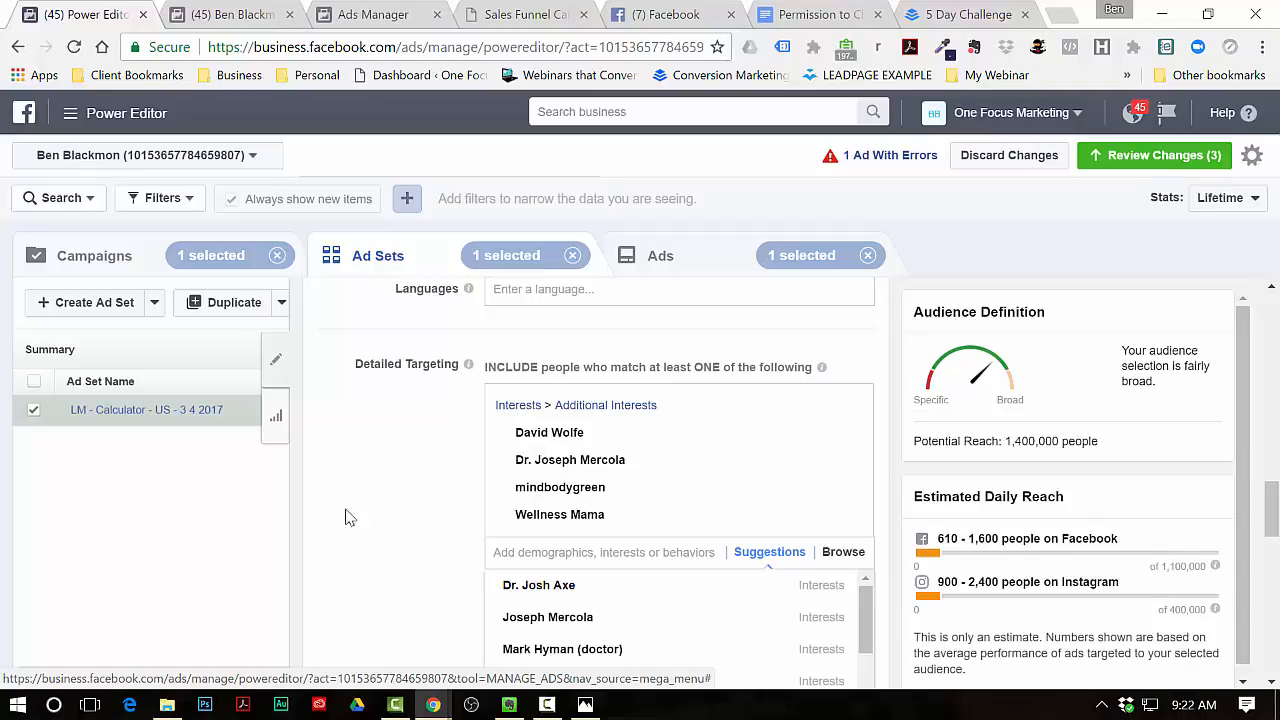
pyautogui.click(407, 486)
# - Remove all the additional interests and the Parents (All) condition from the ad set's detailed targeting
pyautogui.scroll(-1, 423, 457)
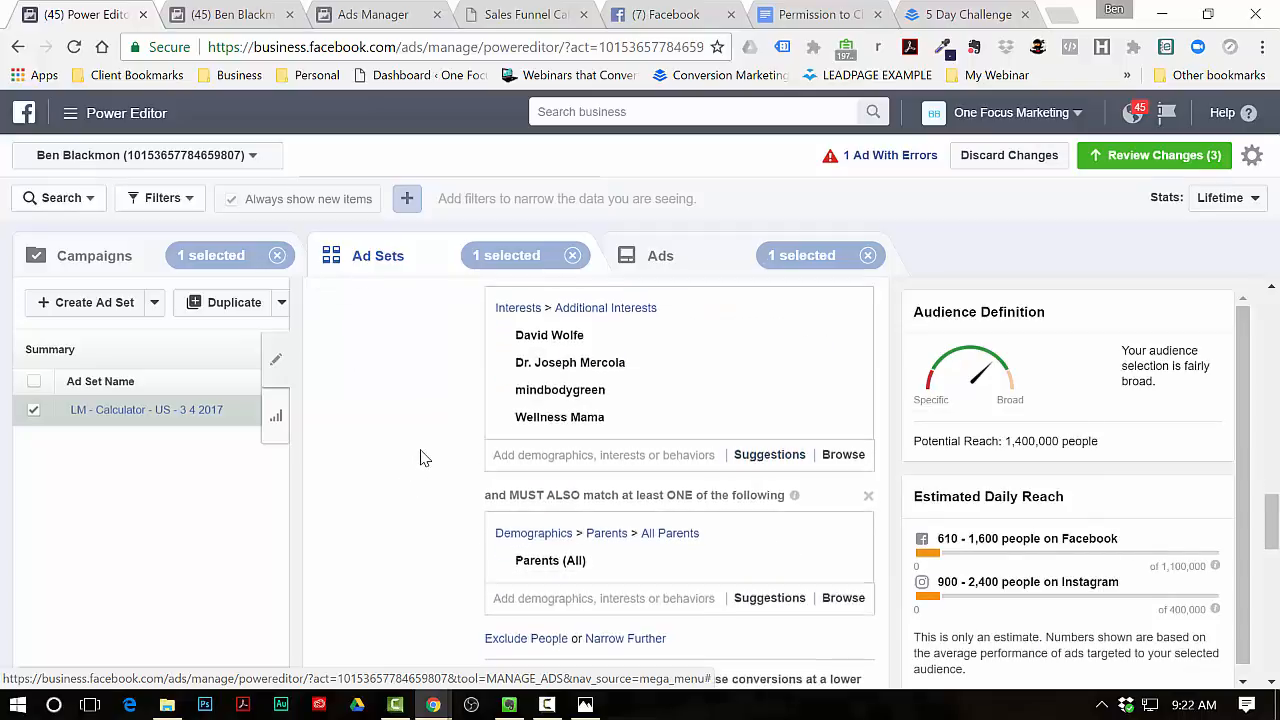
pyautogui.scroll(-2, 477, 393)
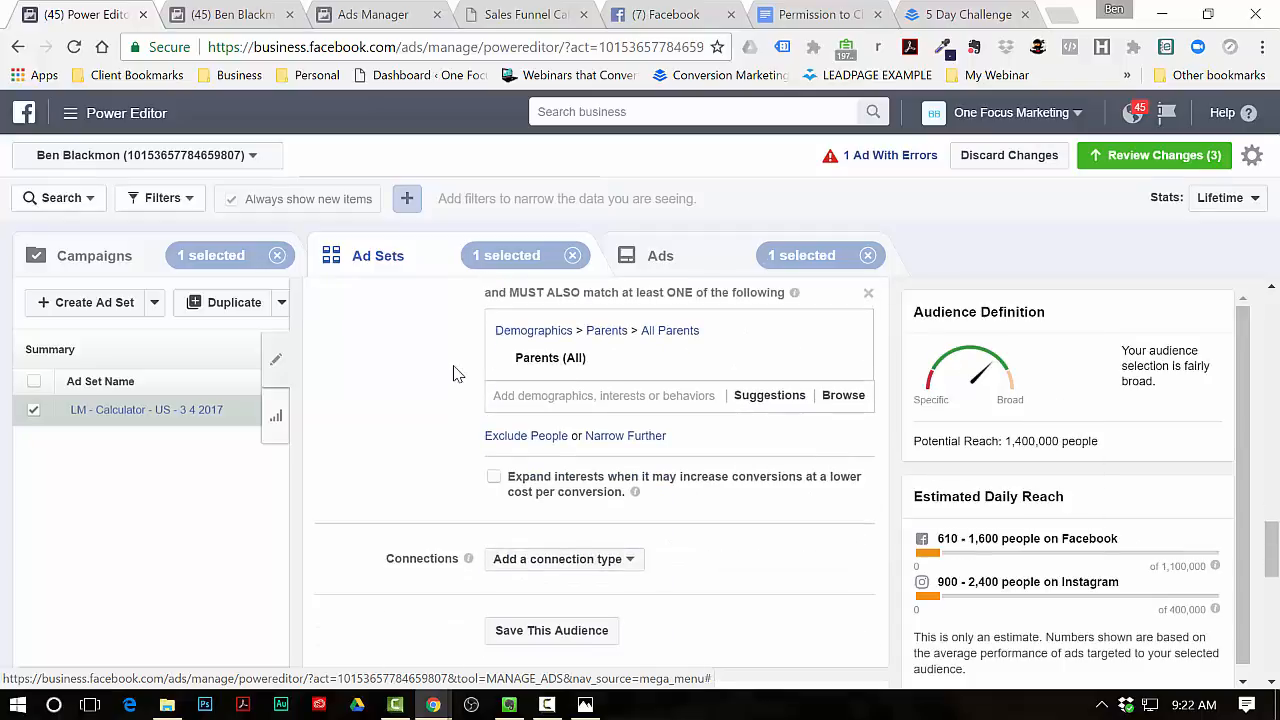
pyautogui.scroll(1, 443, 400)
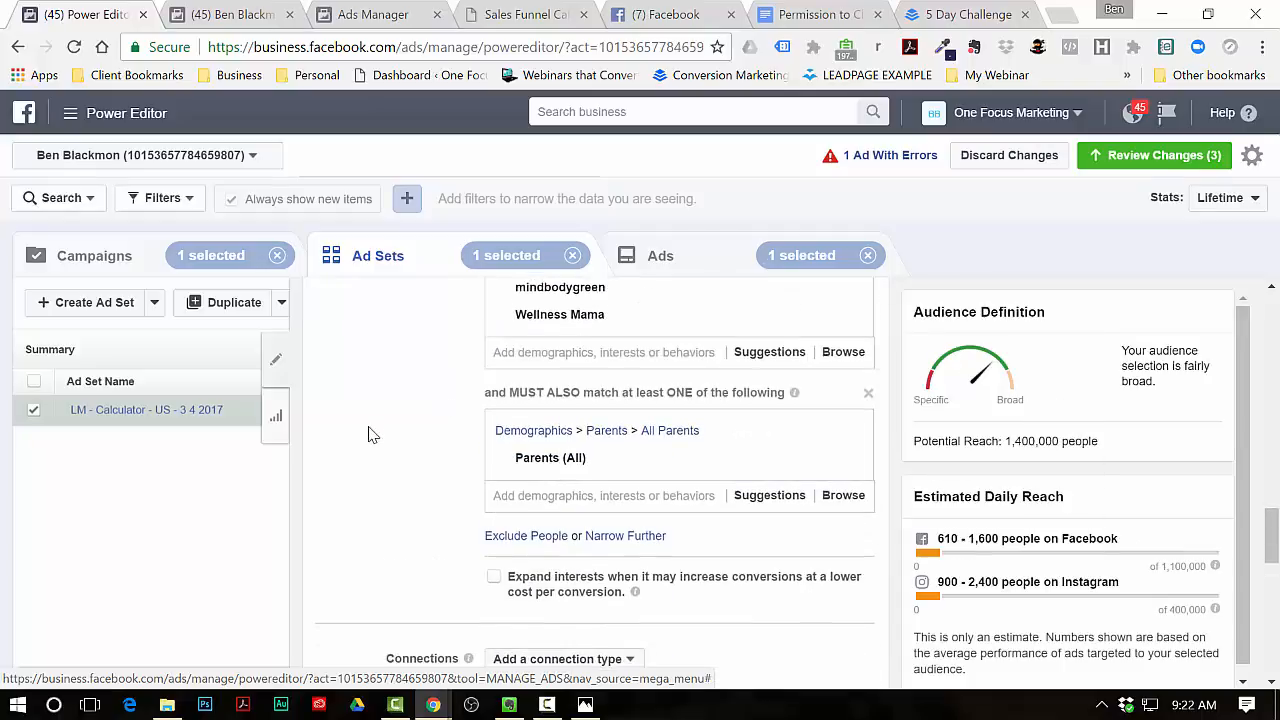
pyautogui.scroll(1, 375, 470)
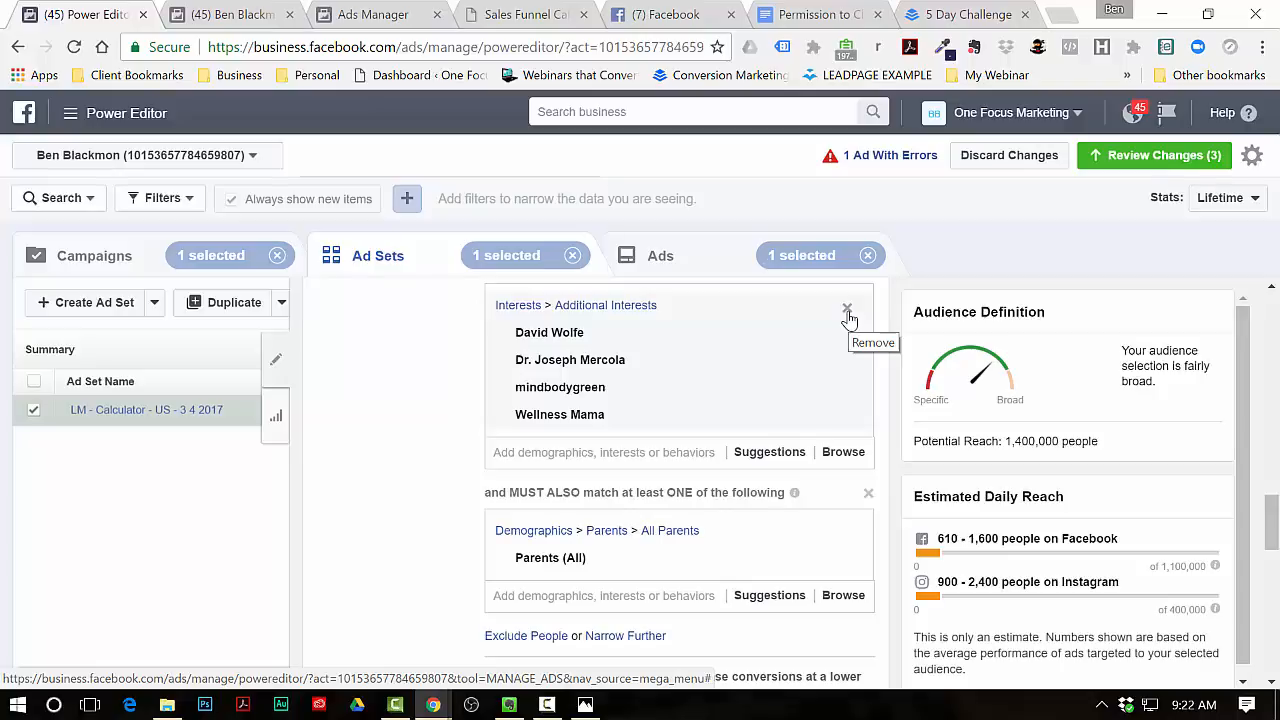
pyautogui.click(847, 315)
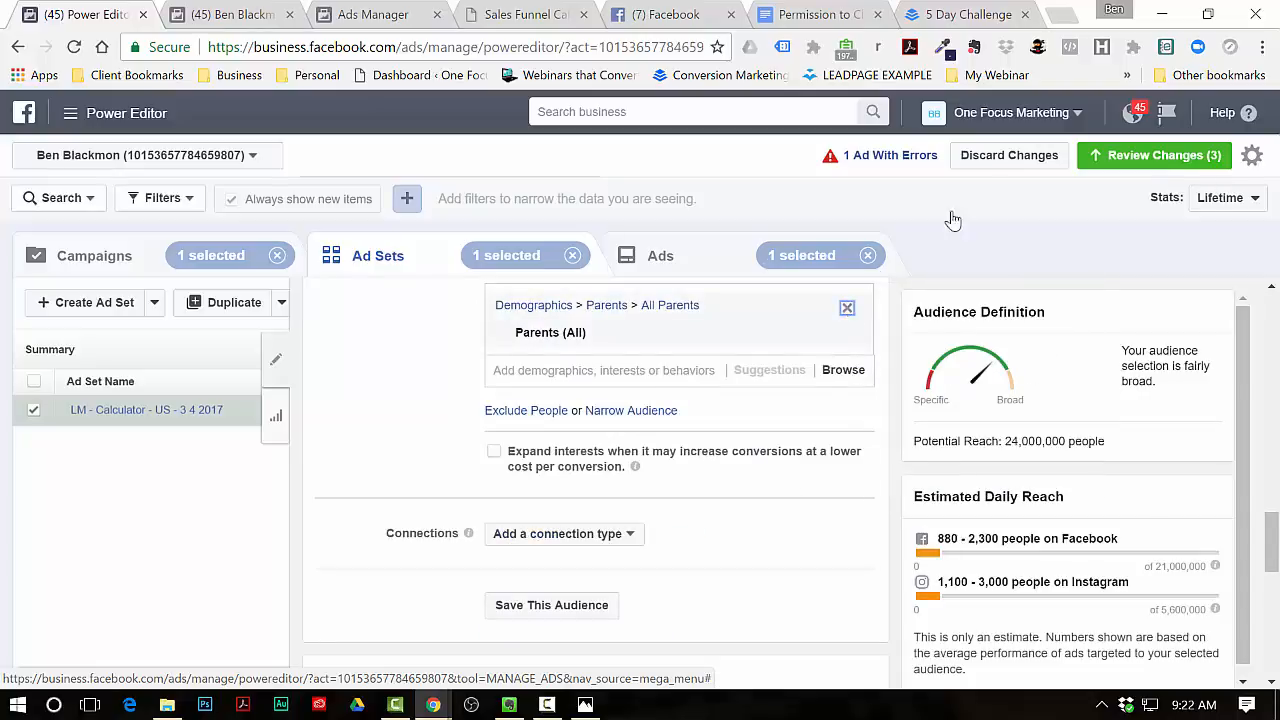
pyautogui.scroll(2, 471, 491)
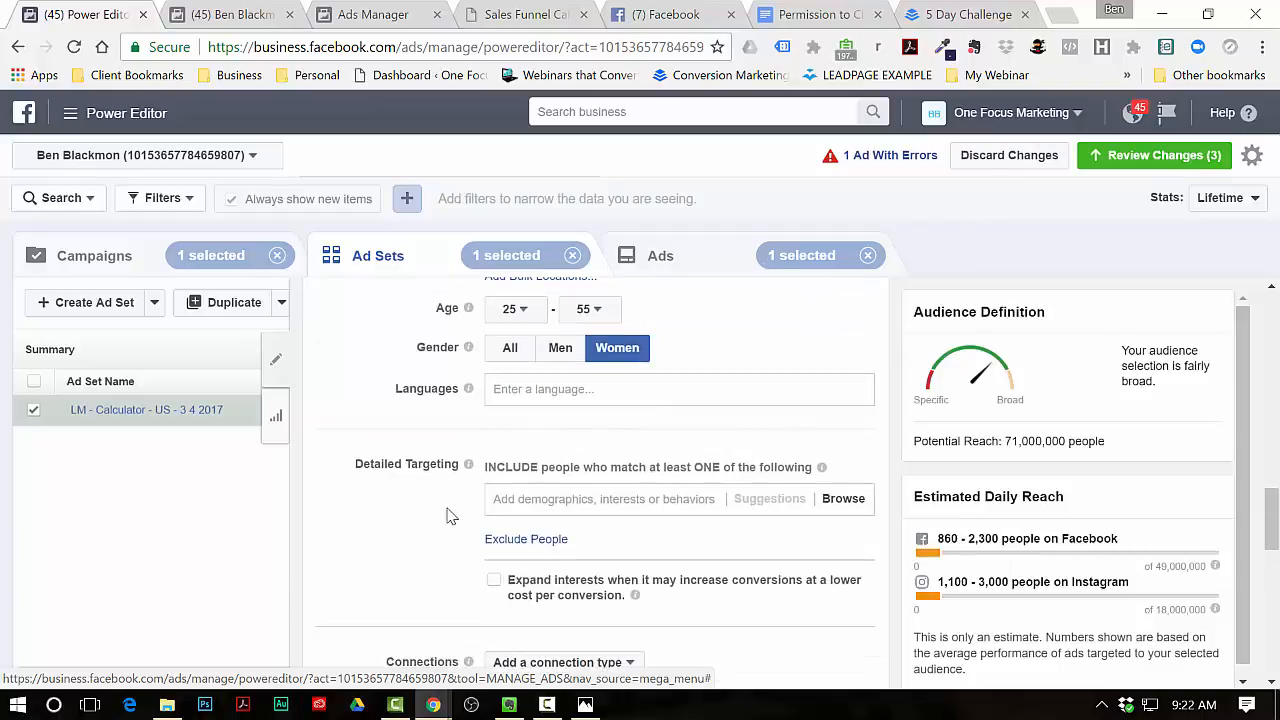
# - Add McDonald's as the only included interest in the ad set's detailed targeting
pyautogui.click(518, 503)
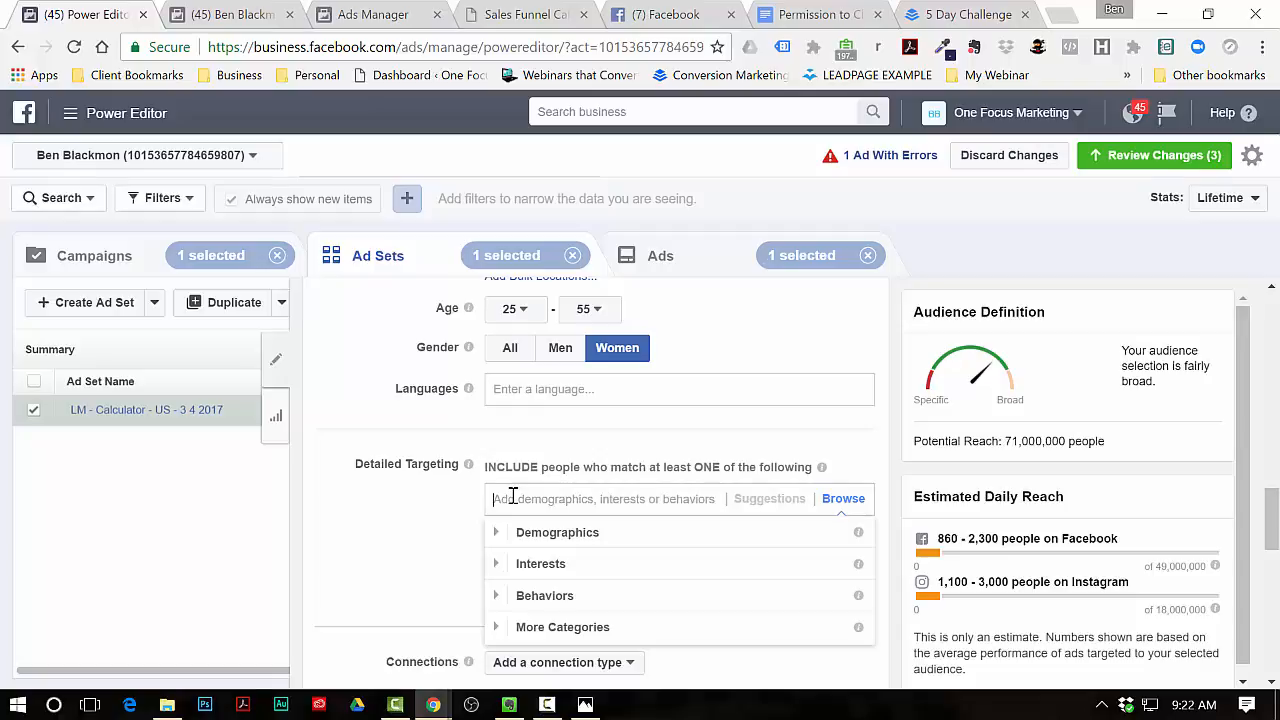
pyautogui.write('mcdonla')
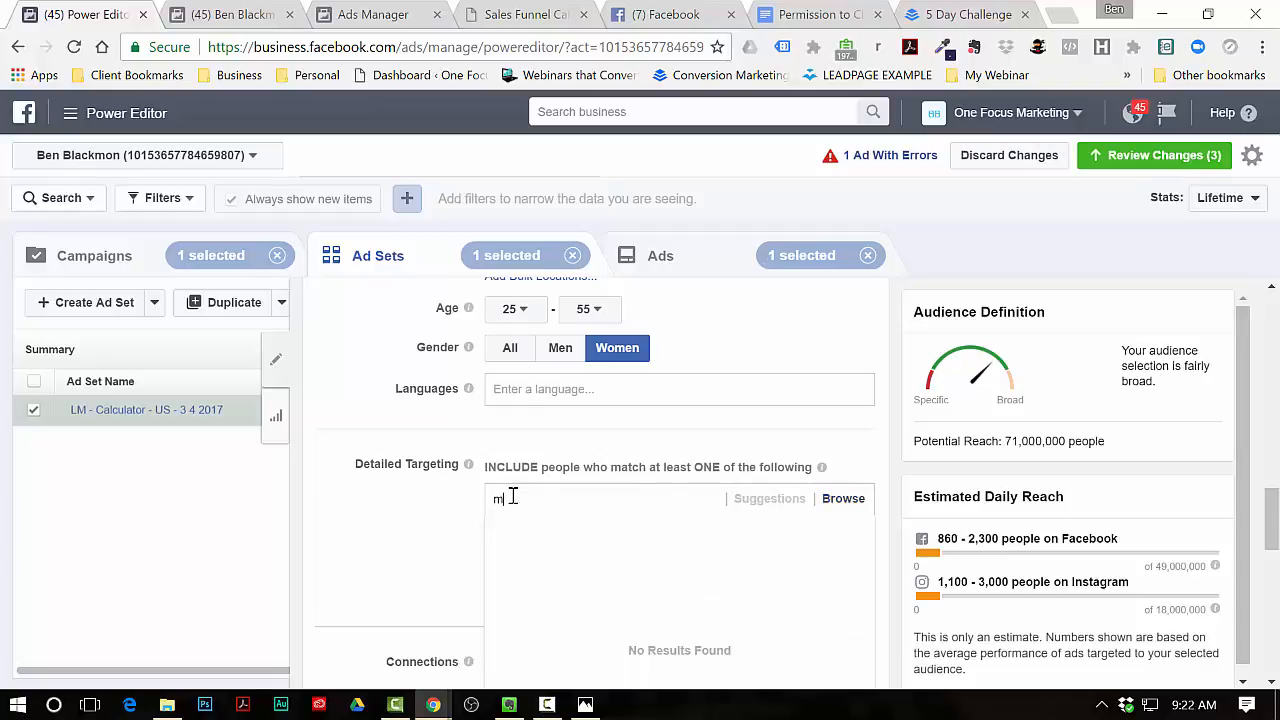
pyautogui.press('BackSpace')
pyautogui.press('BackSpace')
pyautogui.write('alds')
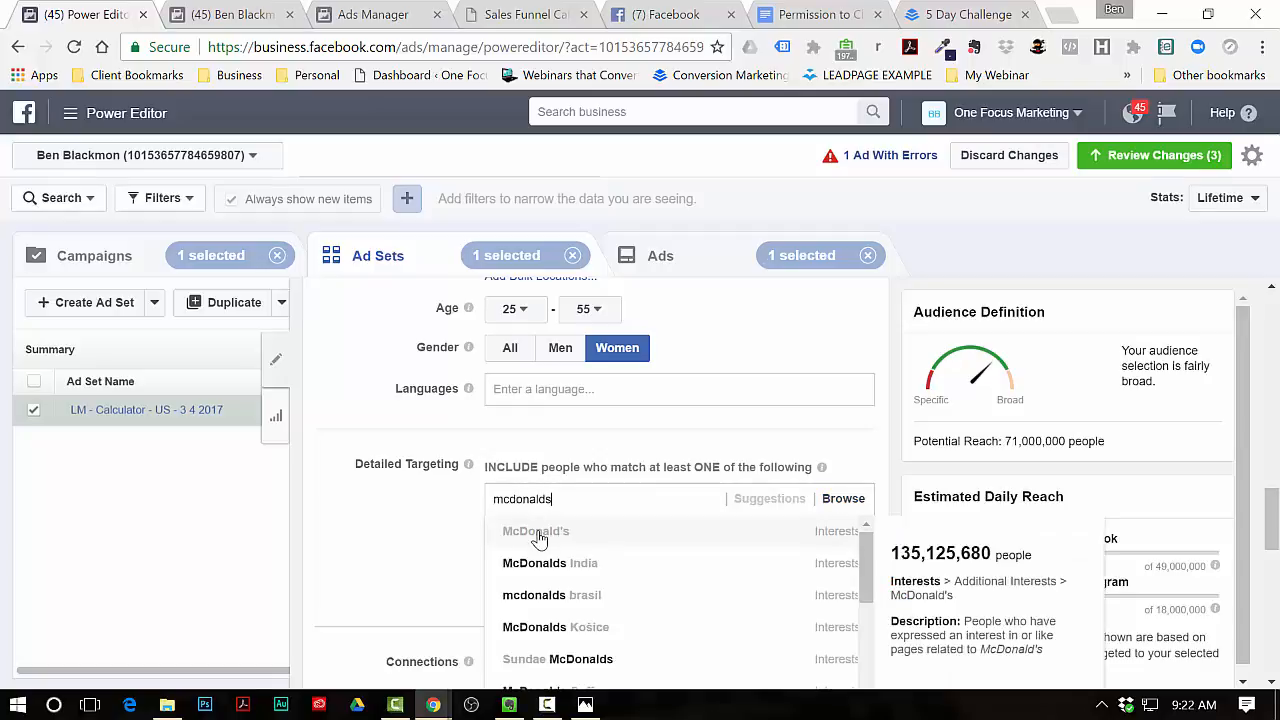
pyautogui.click(538, 538)
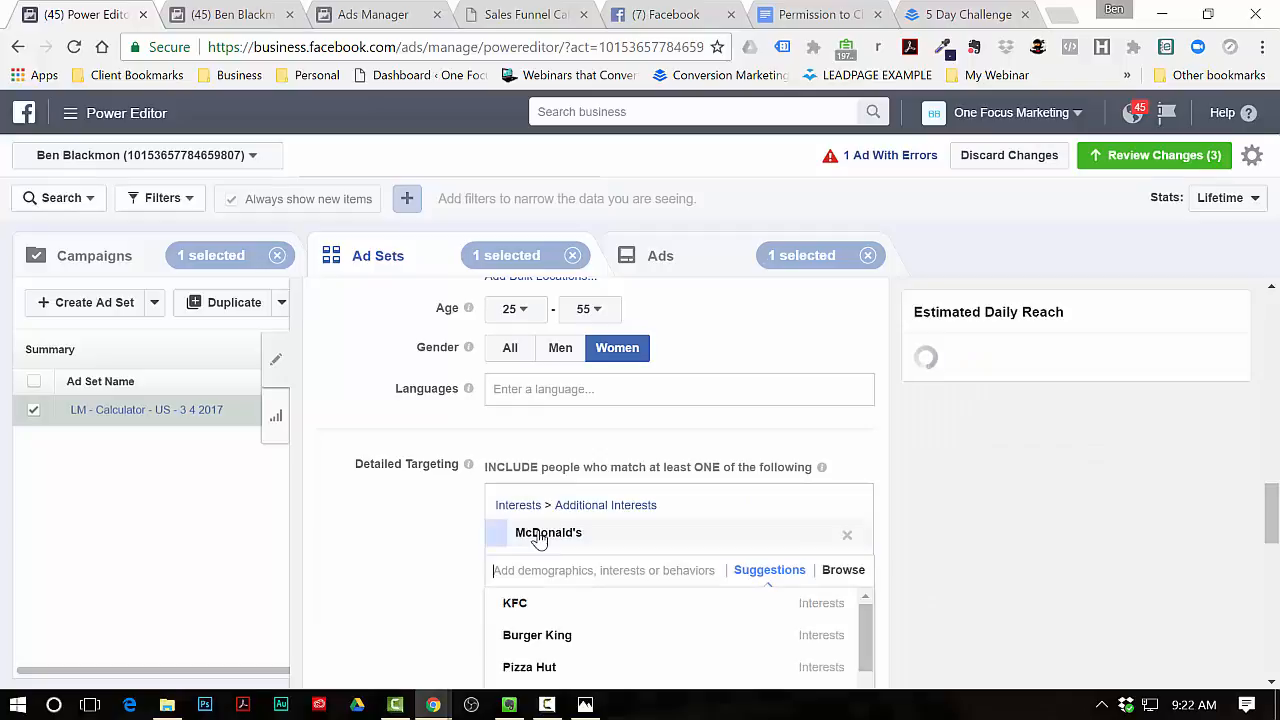
pyautogui.click(413, 526)
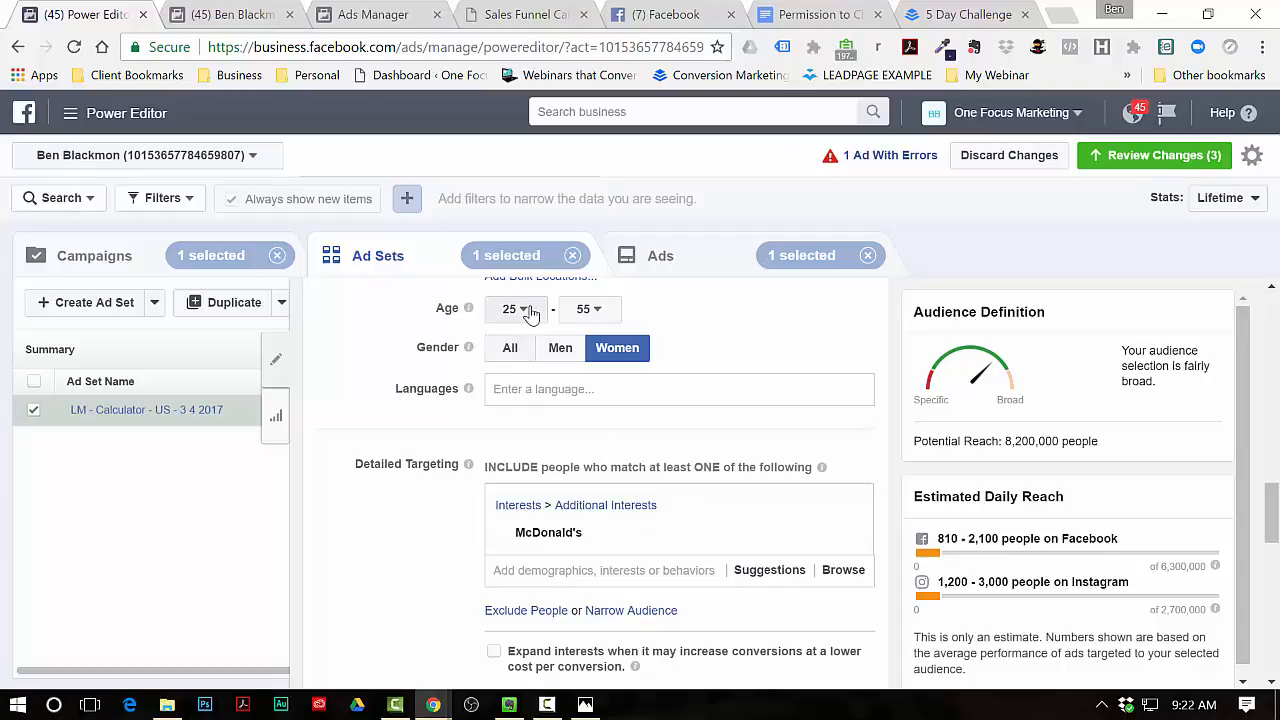
pyautogui.scroll(-1, 440, 530)
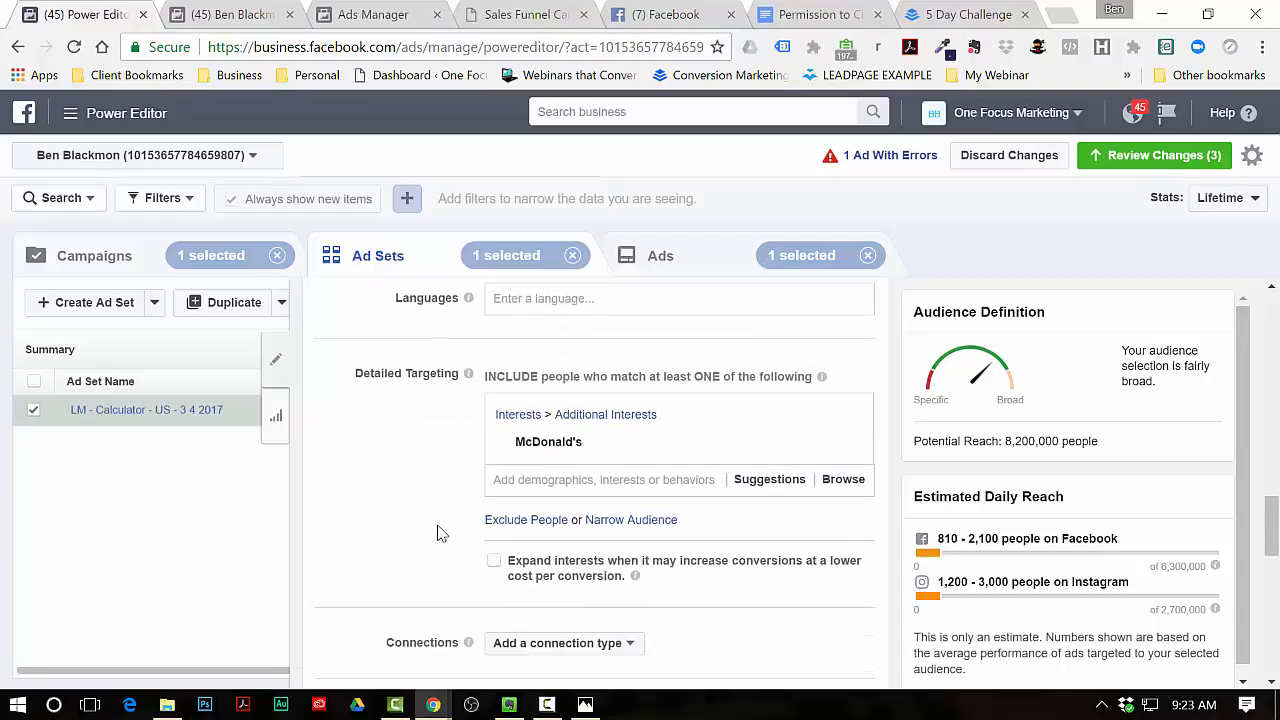
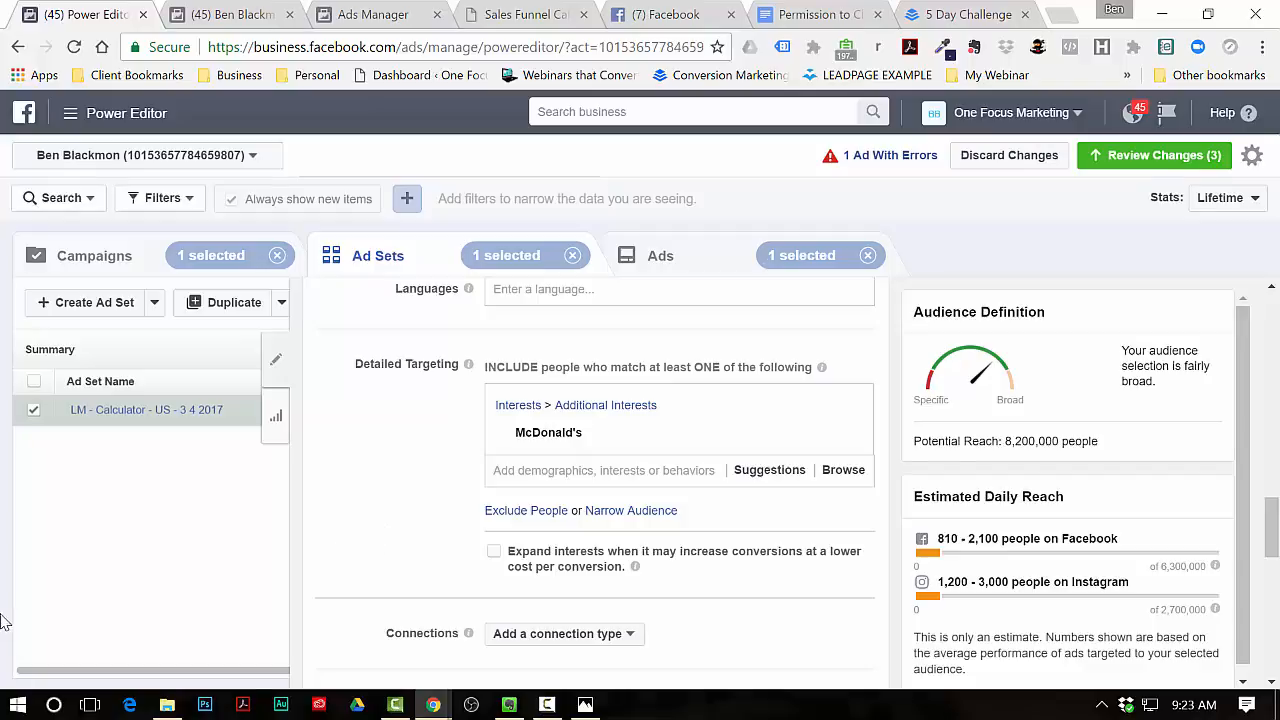
# - Replace the McDonald's interest with mindbodygreen, Wellness Mama, Dr. Joseph Mercola and David Wolfe in the detailed targeting
pyautogui.moveTo(800, 424)
pyautogui.click(846, 430)
pyautogui.click(604, 410)
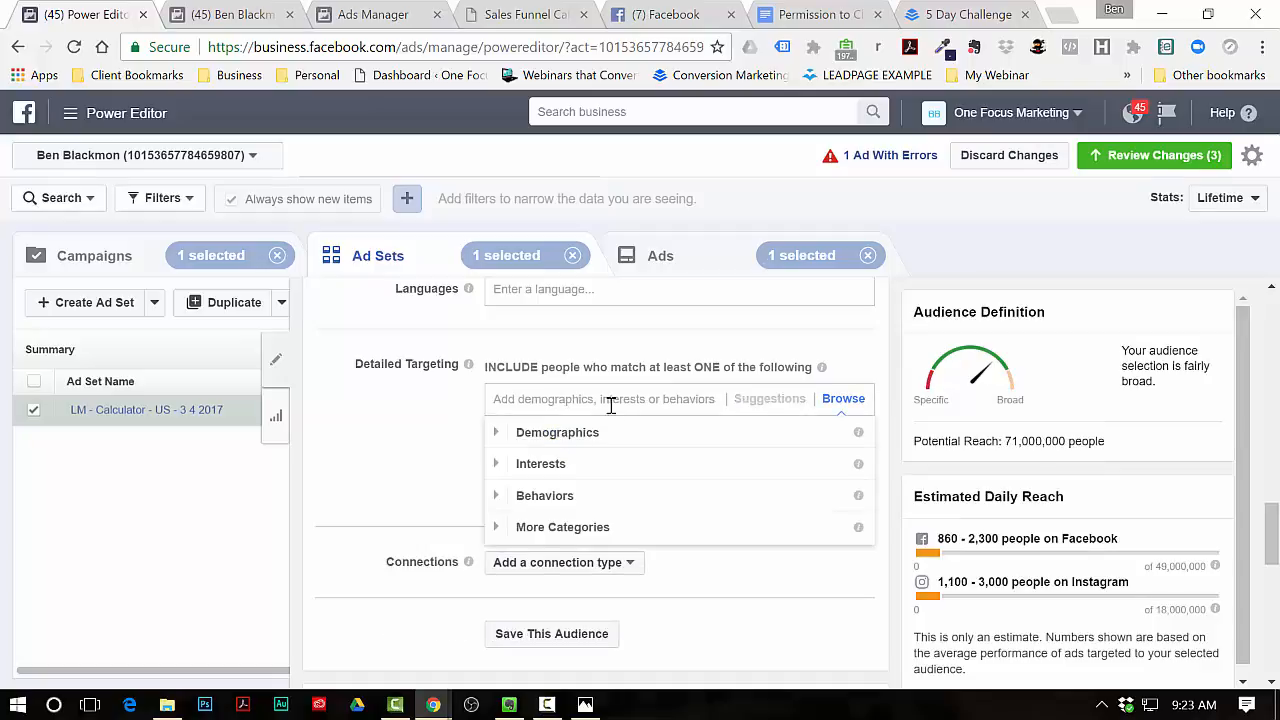
pyautogui.write('mind')
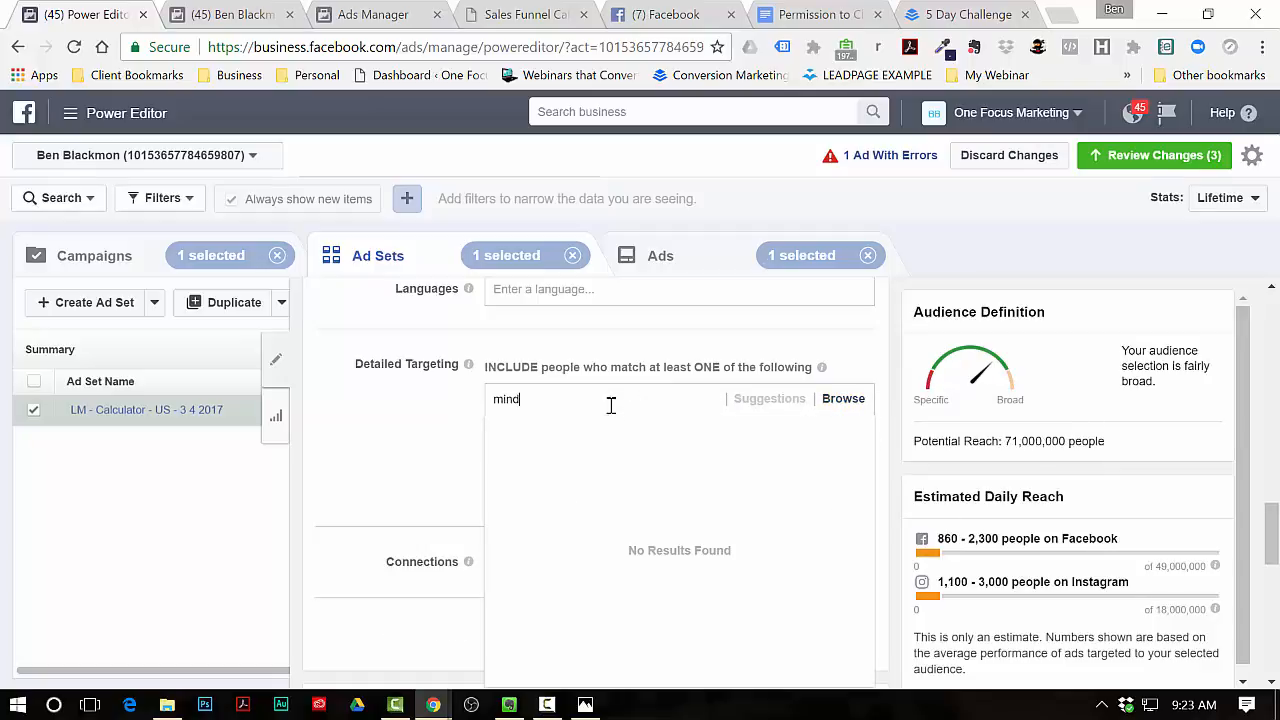
pyautogui.write('body')
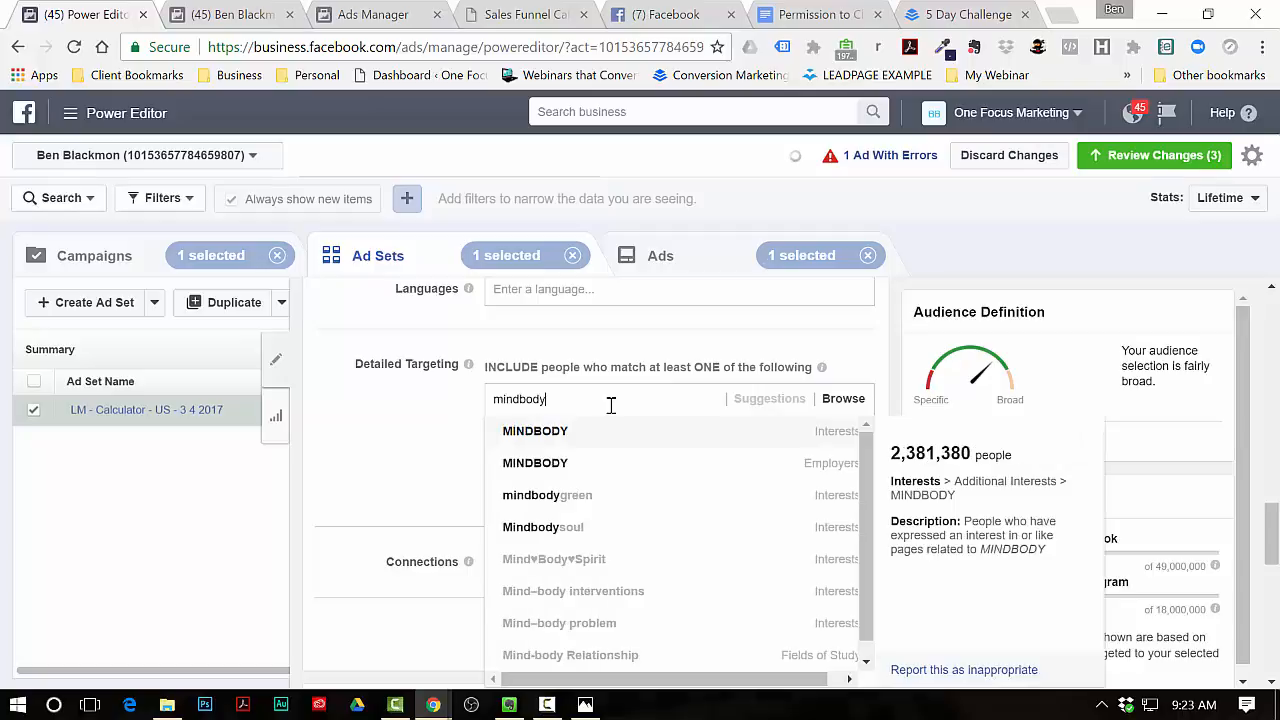
pyautogui.click(584, 498)
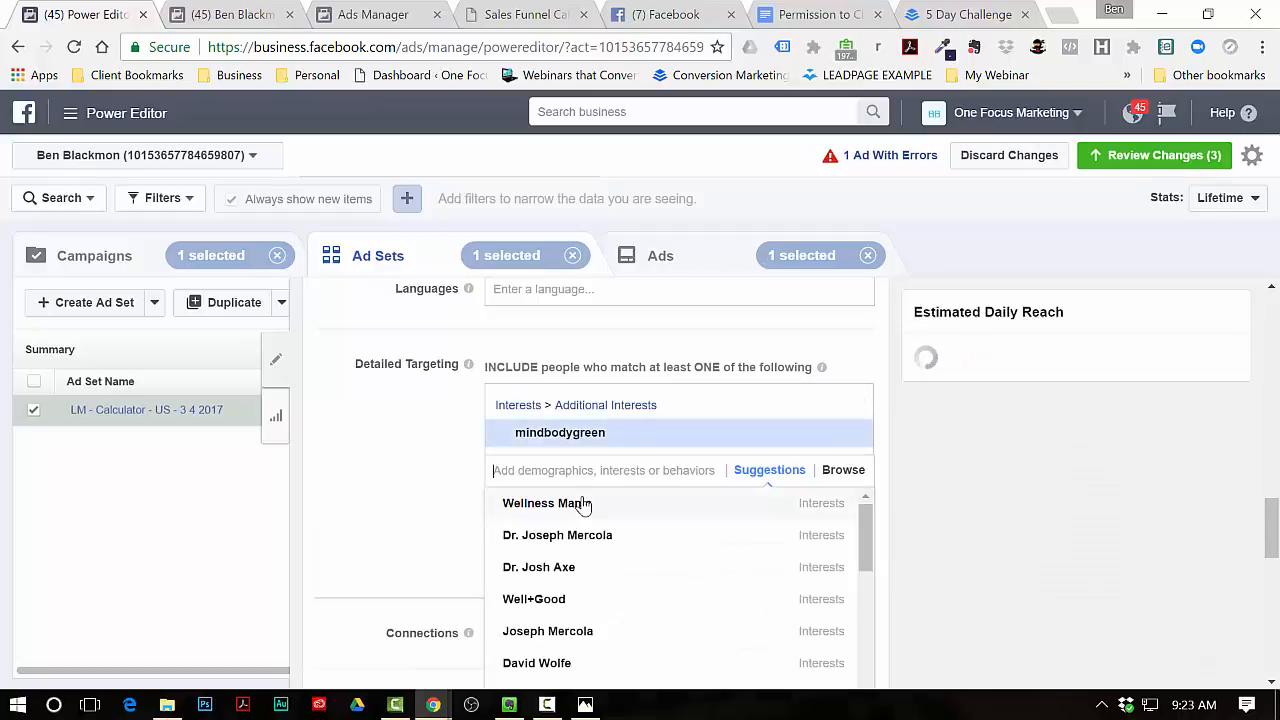
pyautogui.click(558, 505)
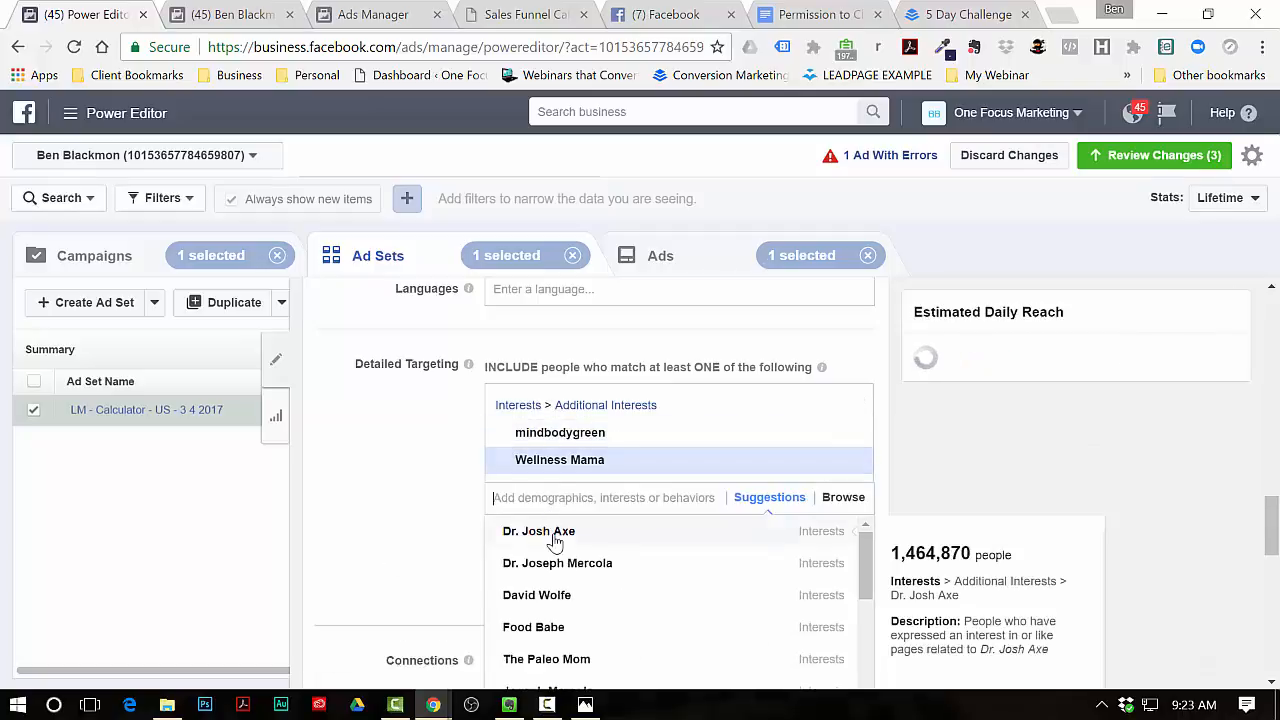
pyautogui.click(557, 568)
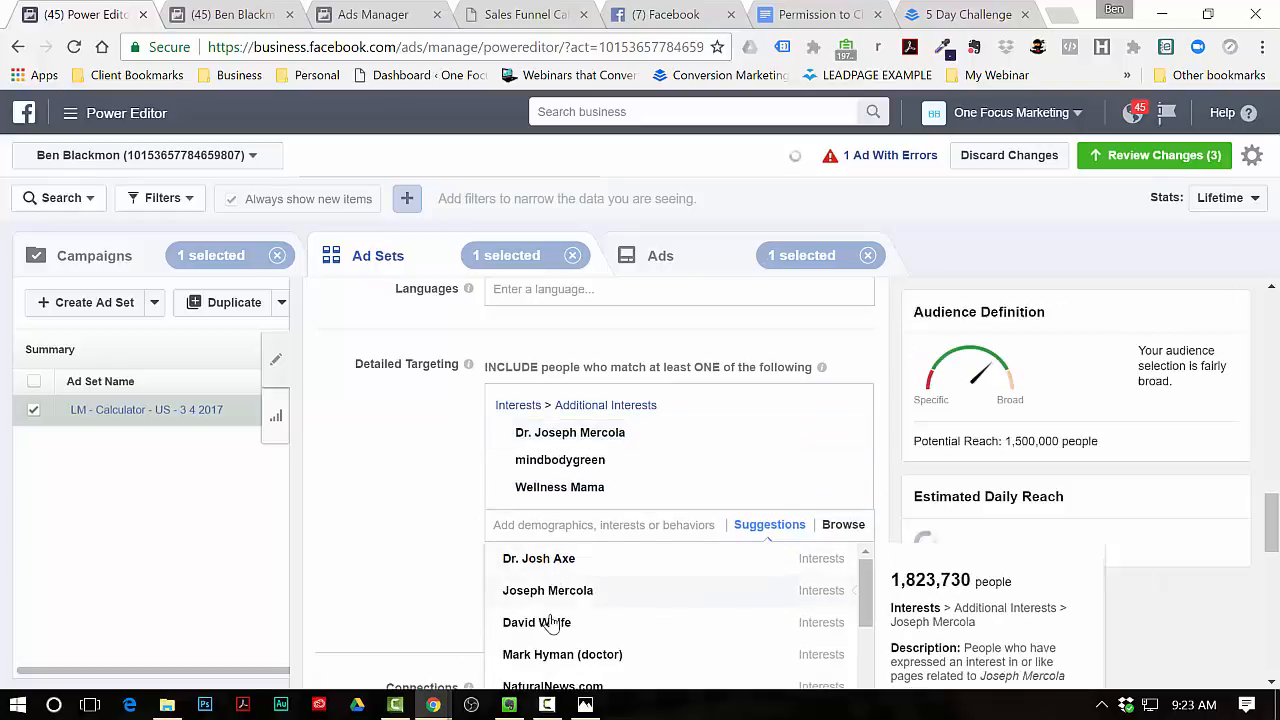
pyautogui.click(551, 622)
pyautogui.click(409, 480)
# - Narrow the audience so people must also match the Parents (All) demographic, and look through the related suggestions
pyautogui.scroll(-1, 519, 489)
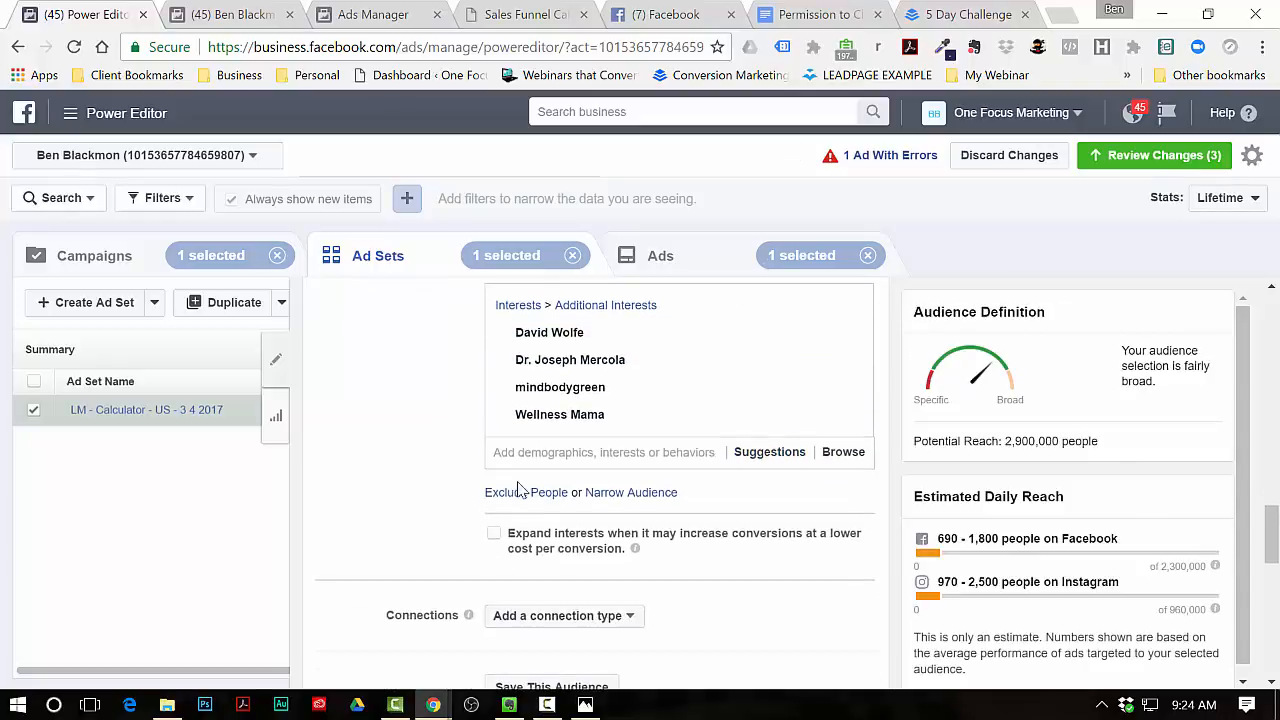
pyautogui.click(618, 503)
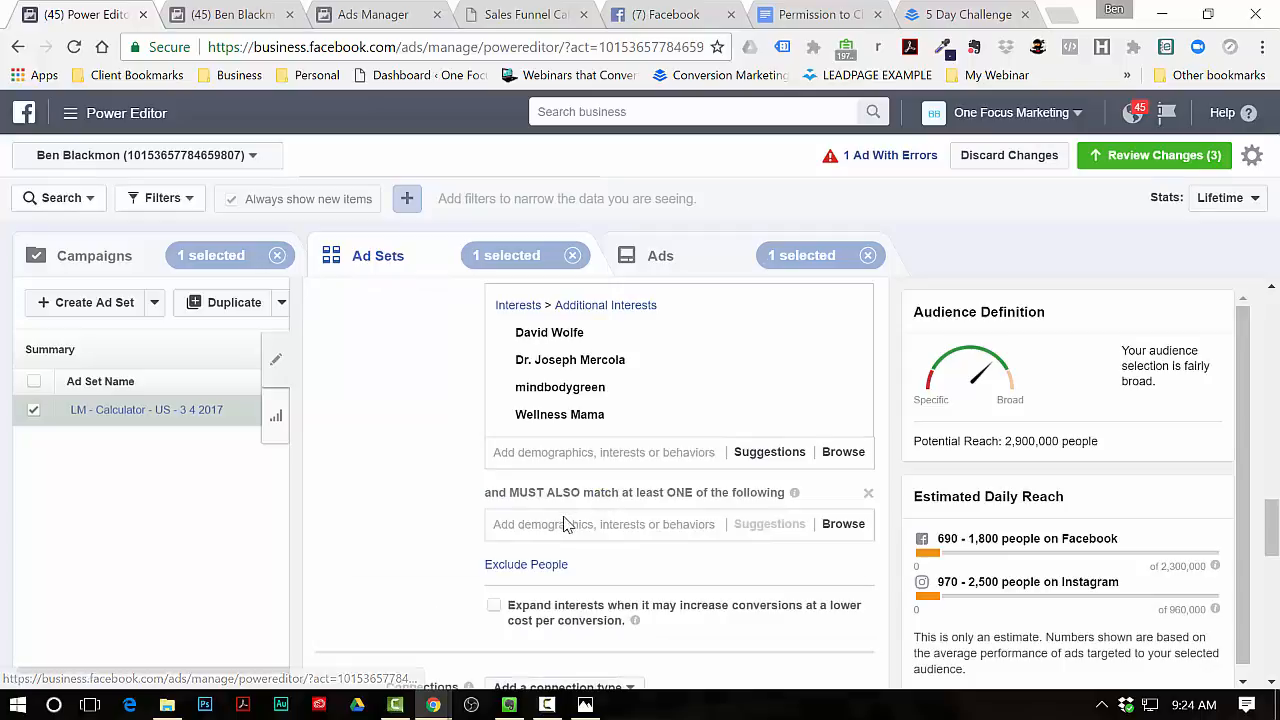
pyautogui.click(563, 523)
pyautogui.write('parents')
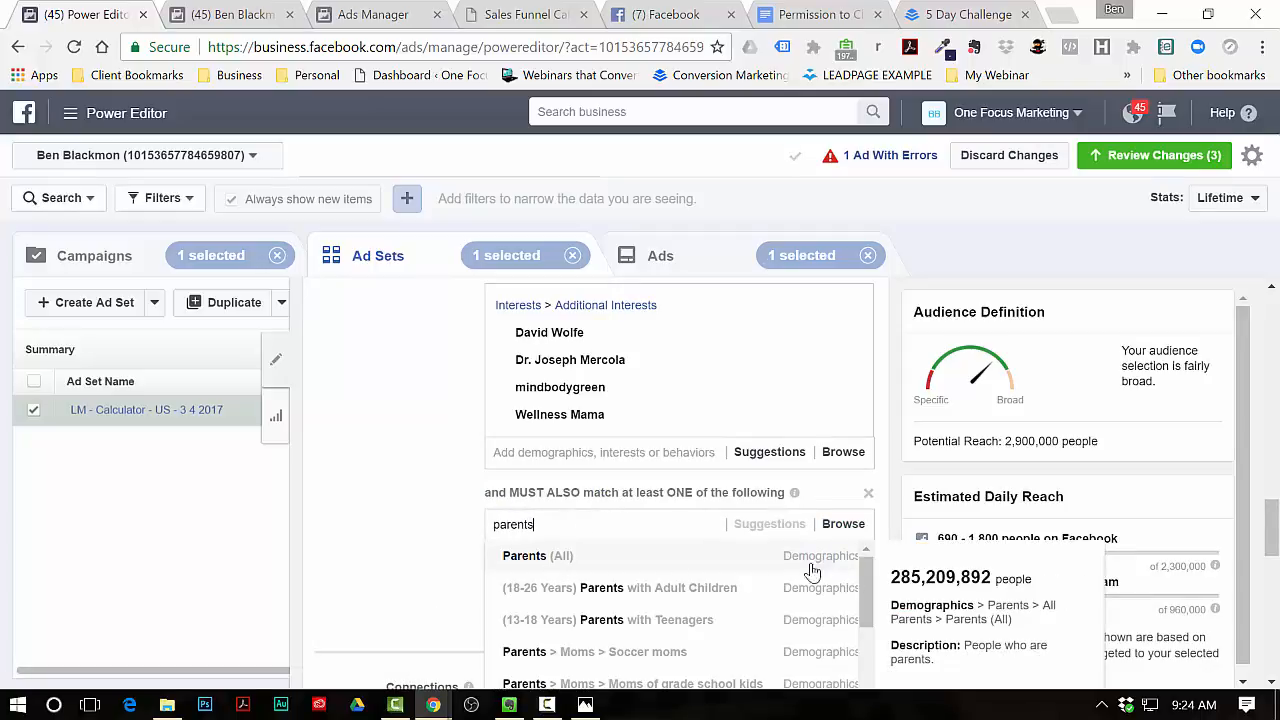
pyautogui.click(593, 561)
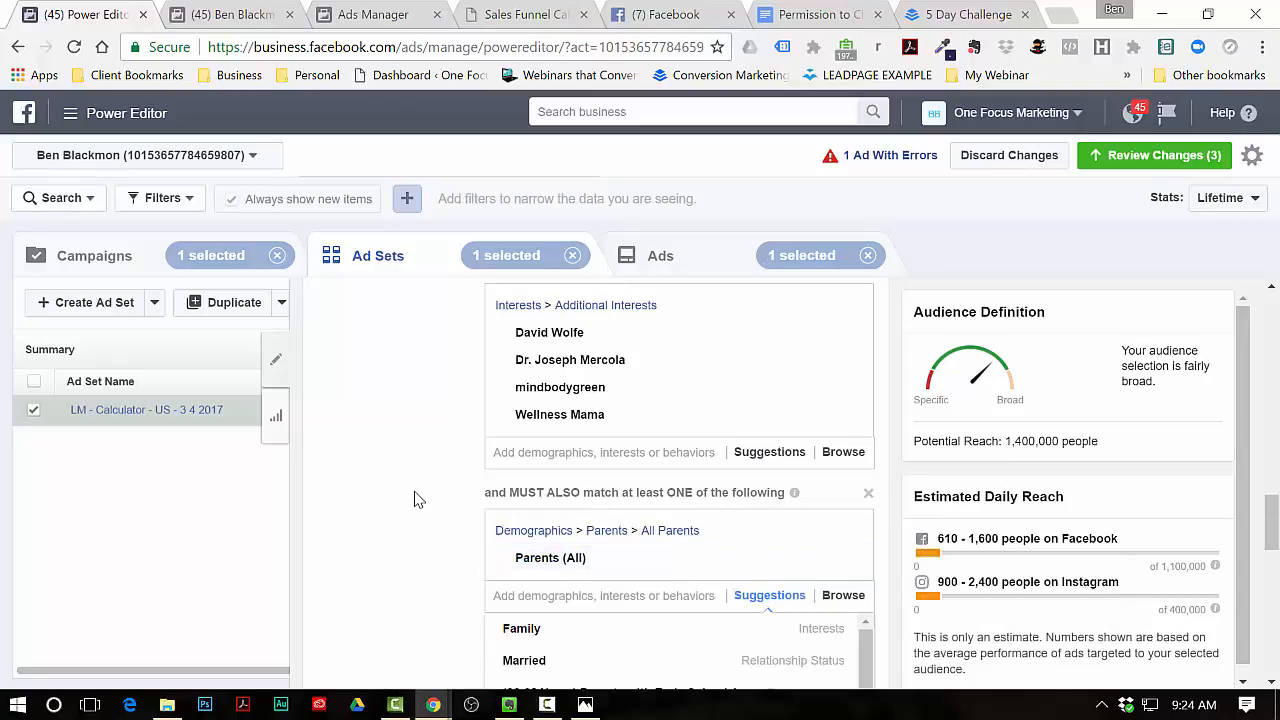
pyautogui.scroll(-1, 403, 527)
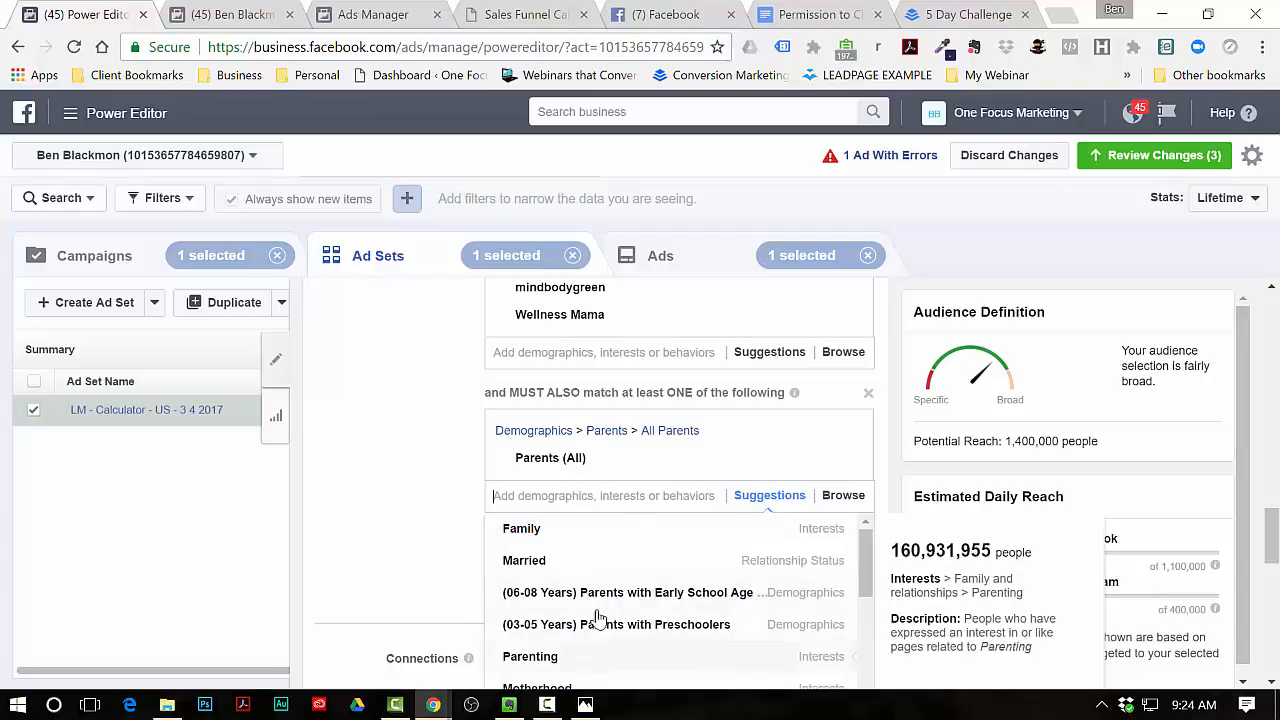
pyautogui.scroll(-3, 584, 584)
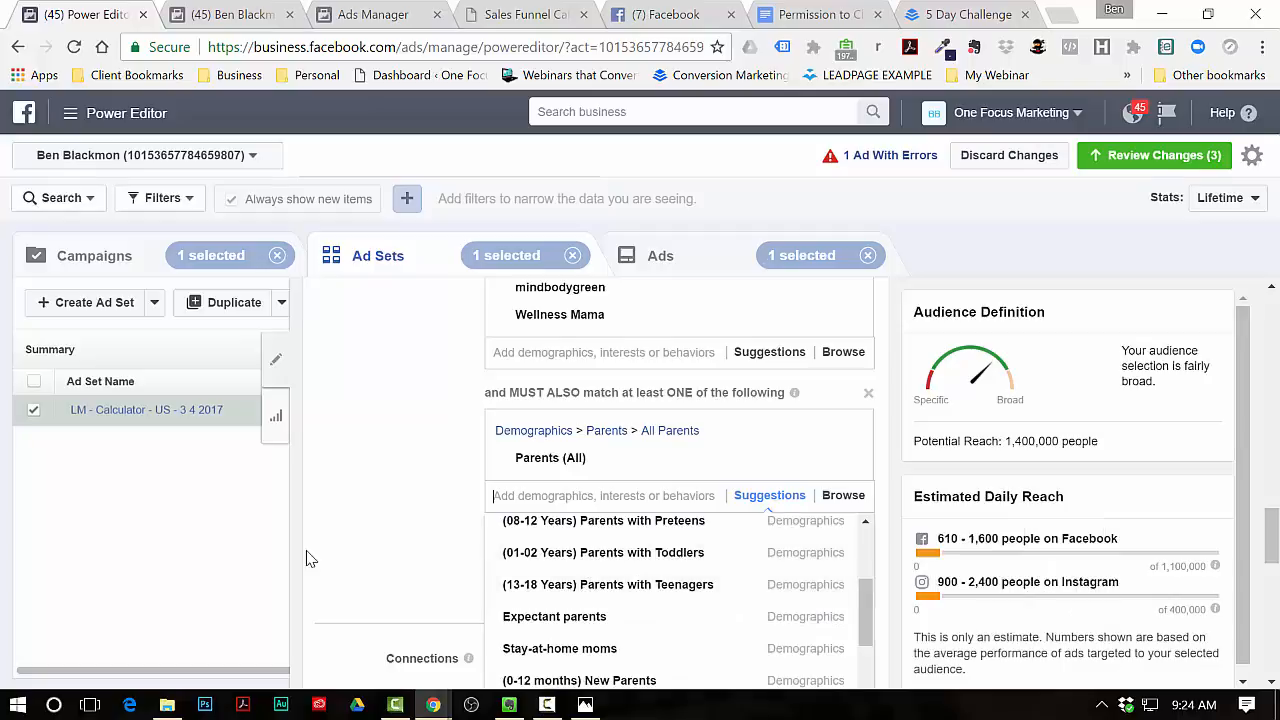
pyautogui.click(416, 556)
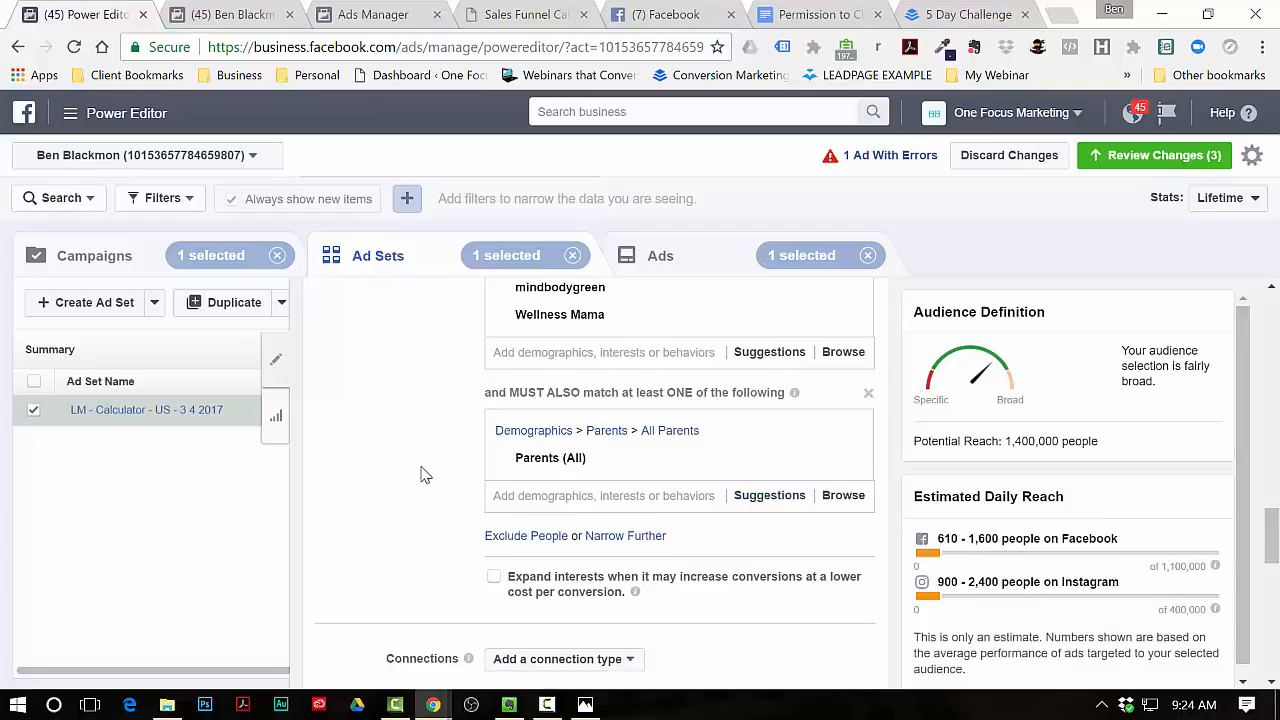
# - Add a Facebook Pages connection to the ad set that excludes people who like the business owner's personal-brand Page
pyautogui.scroll(-2, 420, 471)
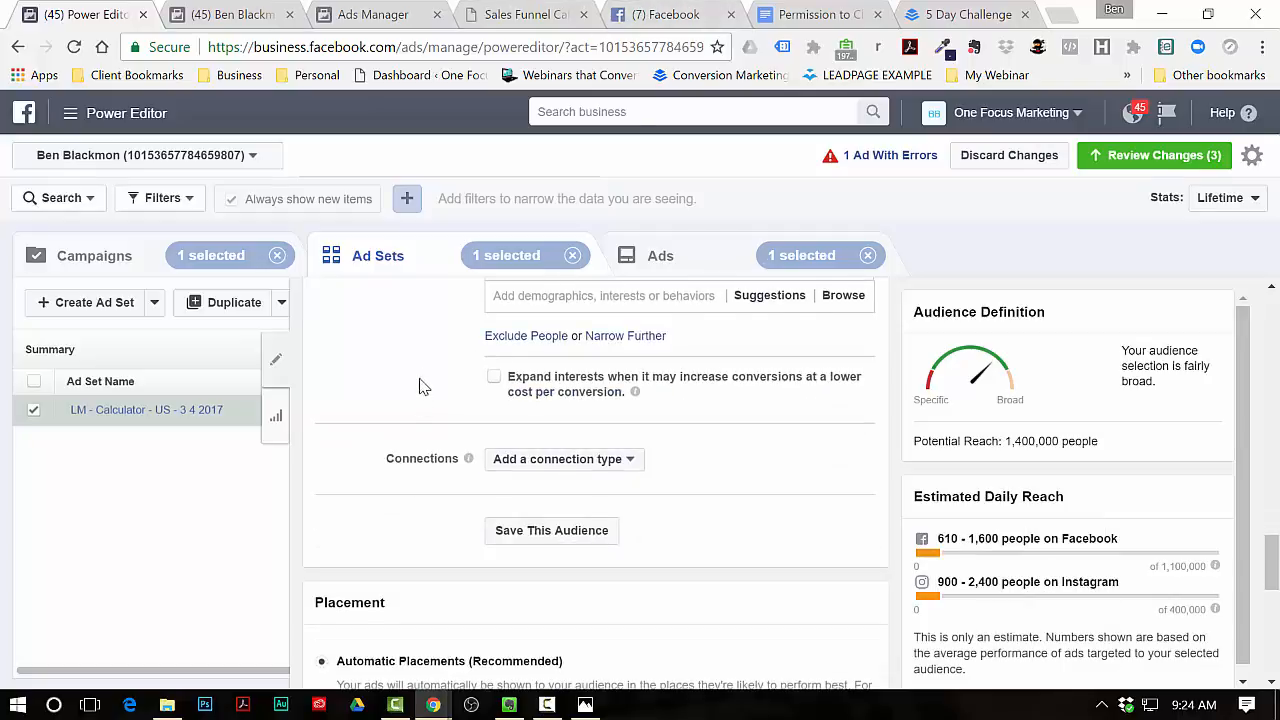
pyautogui.scroll(2, 425, 420)
pyautogui.scroll(-1, 480, 500)
pyautogui.click(620, 560)
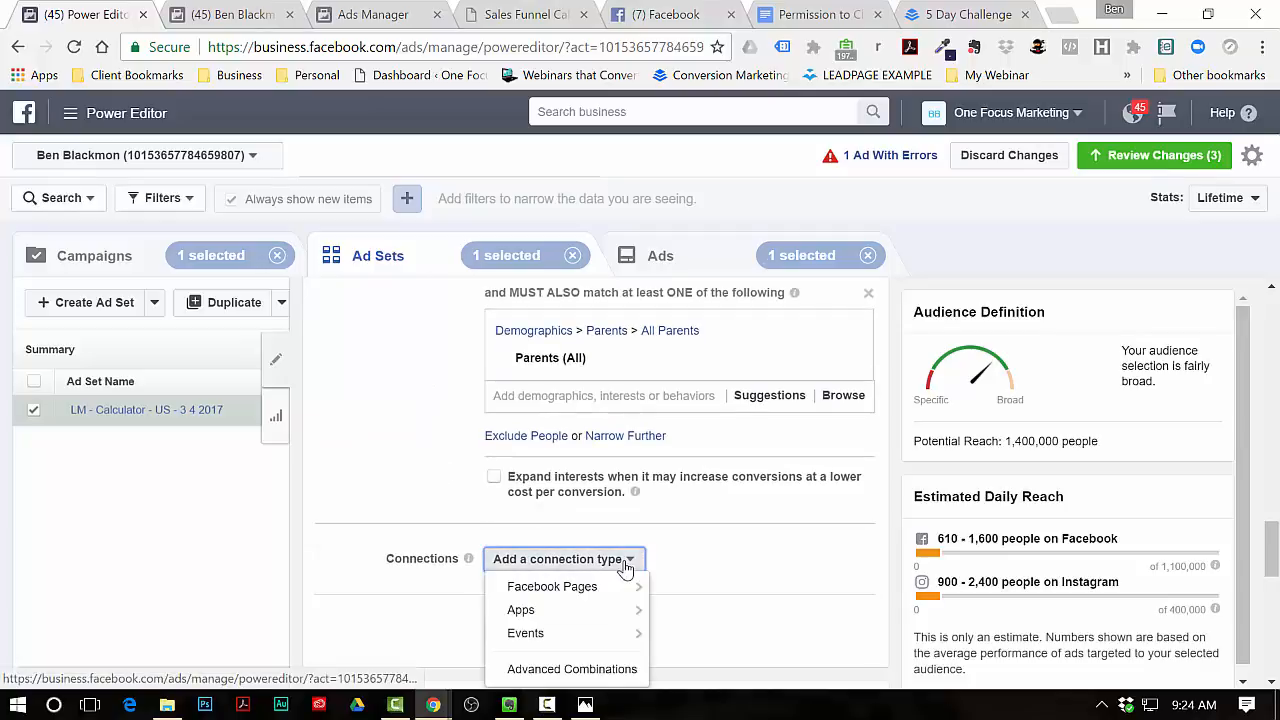
pyautogui.moveTo(636, 590)
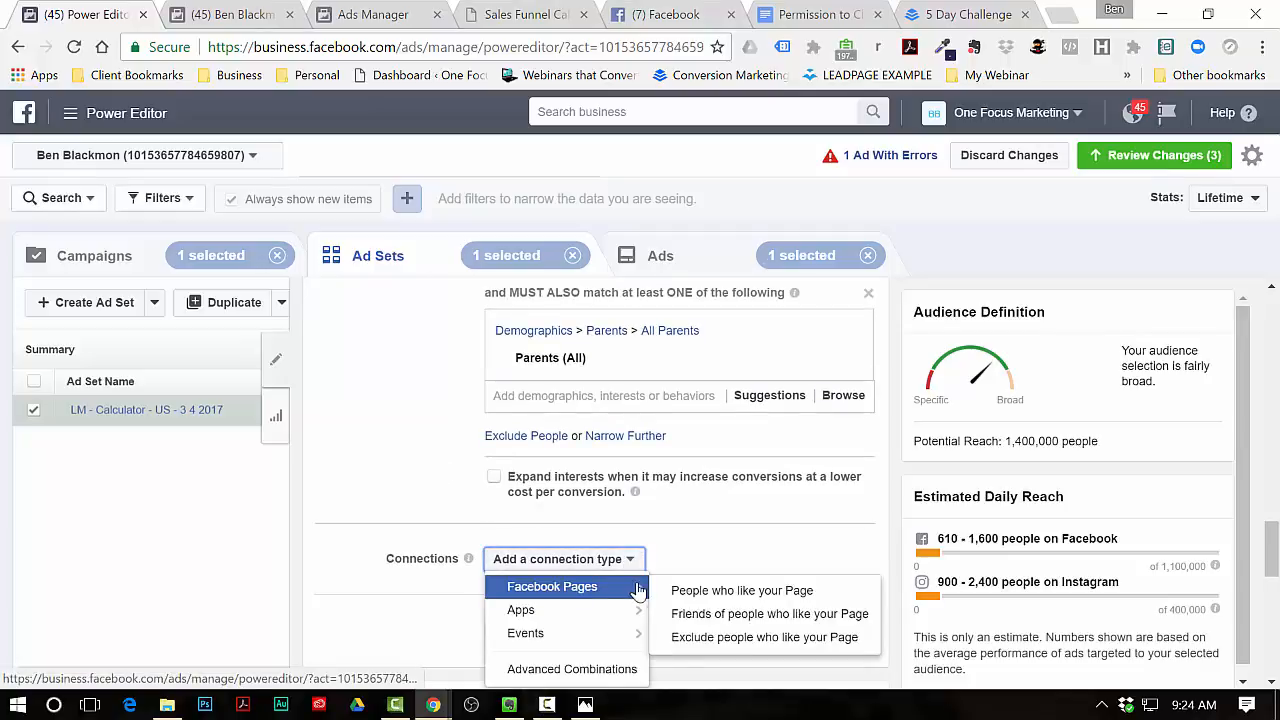
pyautogui.click(750, 637)
pyautogui.click(617, 630)
pyautogui.write('ben')
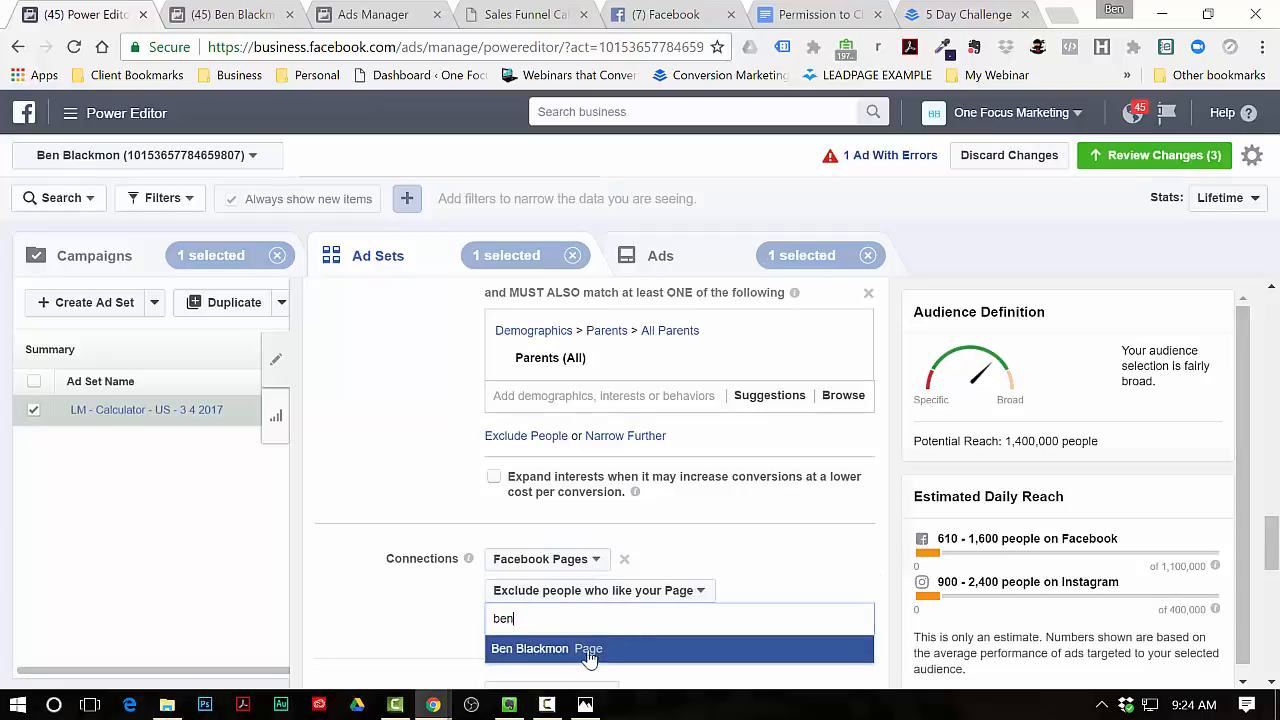
pyautogui.click(589, 650)
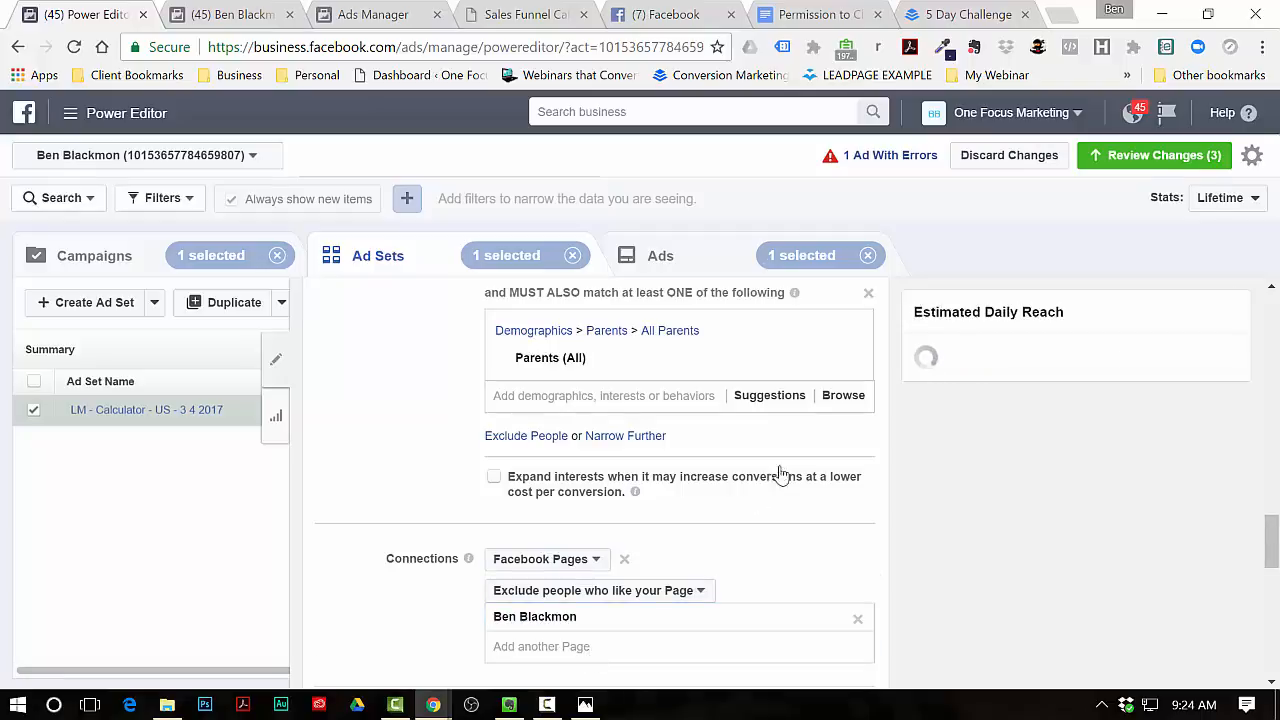
# - Switch the ad set from automatic to edited placements and expand the Instagram and Facebook platform options
pyautogui.scroll(-2, 790, 505)
pyautogui.scroll(-2, 350, 390)
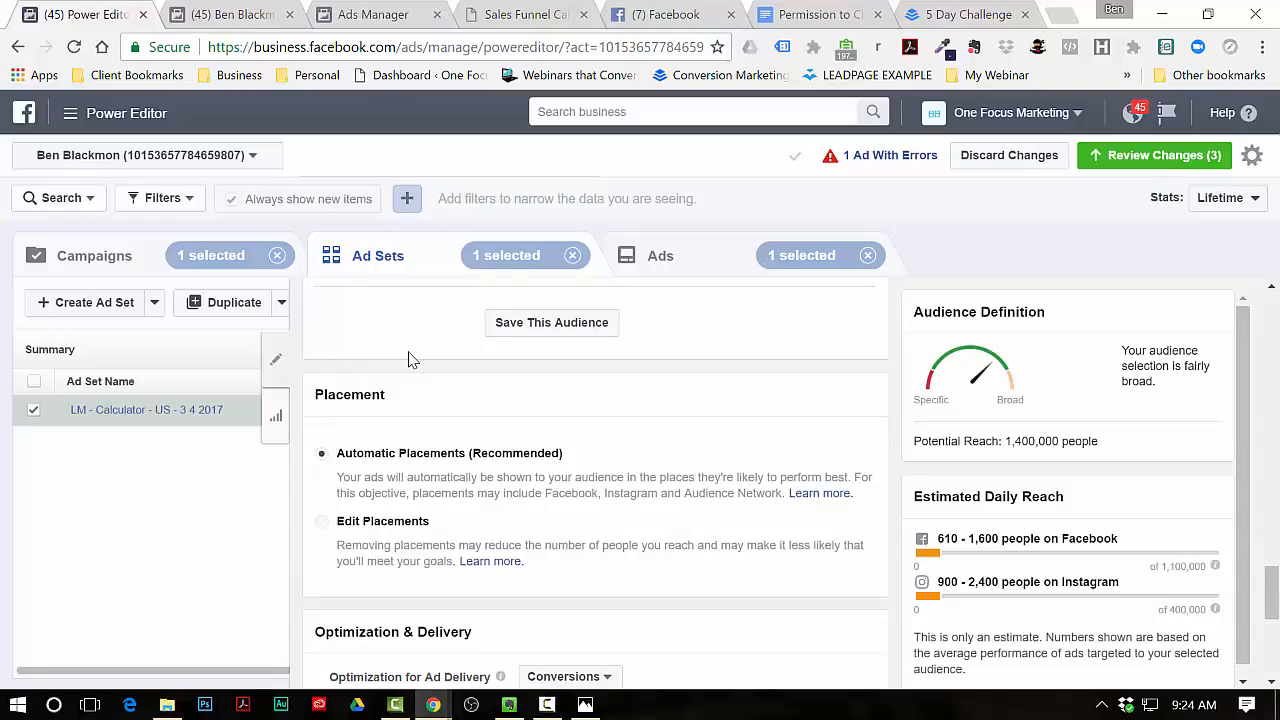
pyautogui.click(321, 521)
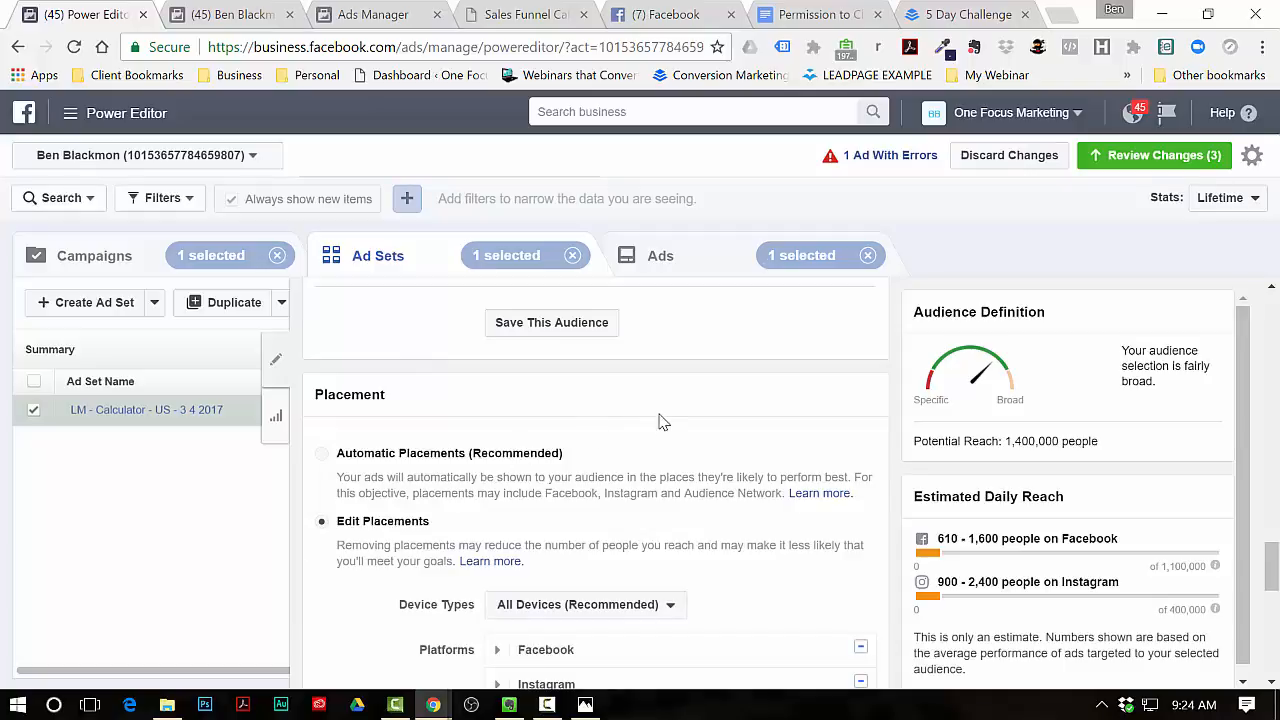
pyautogui.scroll(-1, 690, 420)
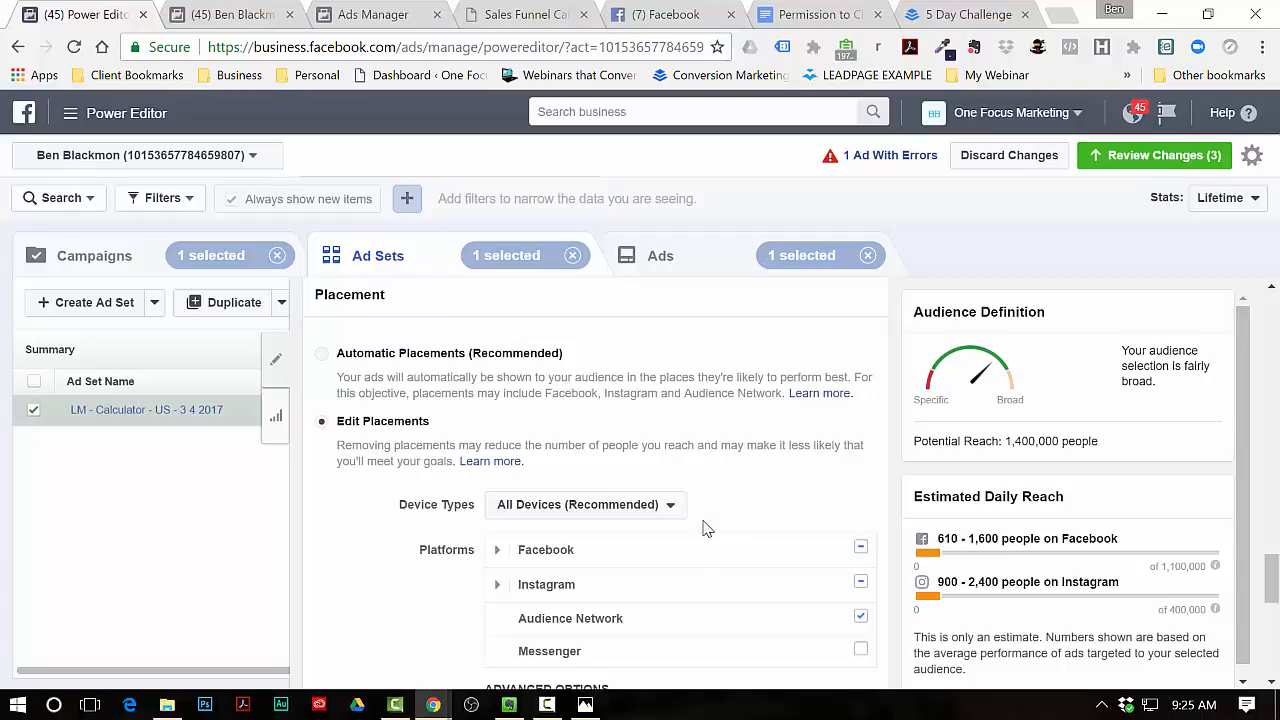
pyautogui.scroll(-1, 366, 583)
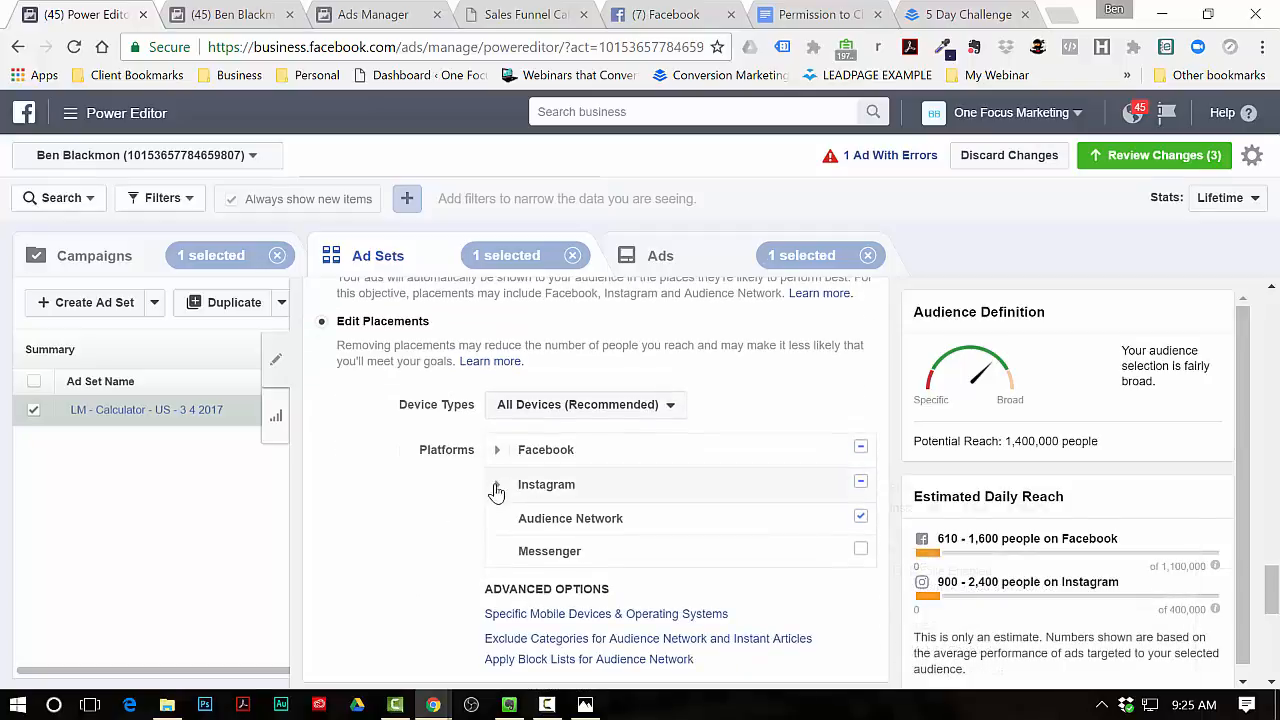
pyautogui.click(497, 486)
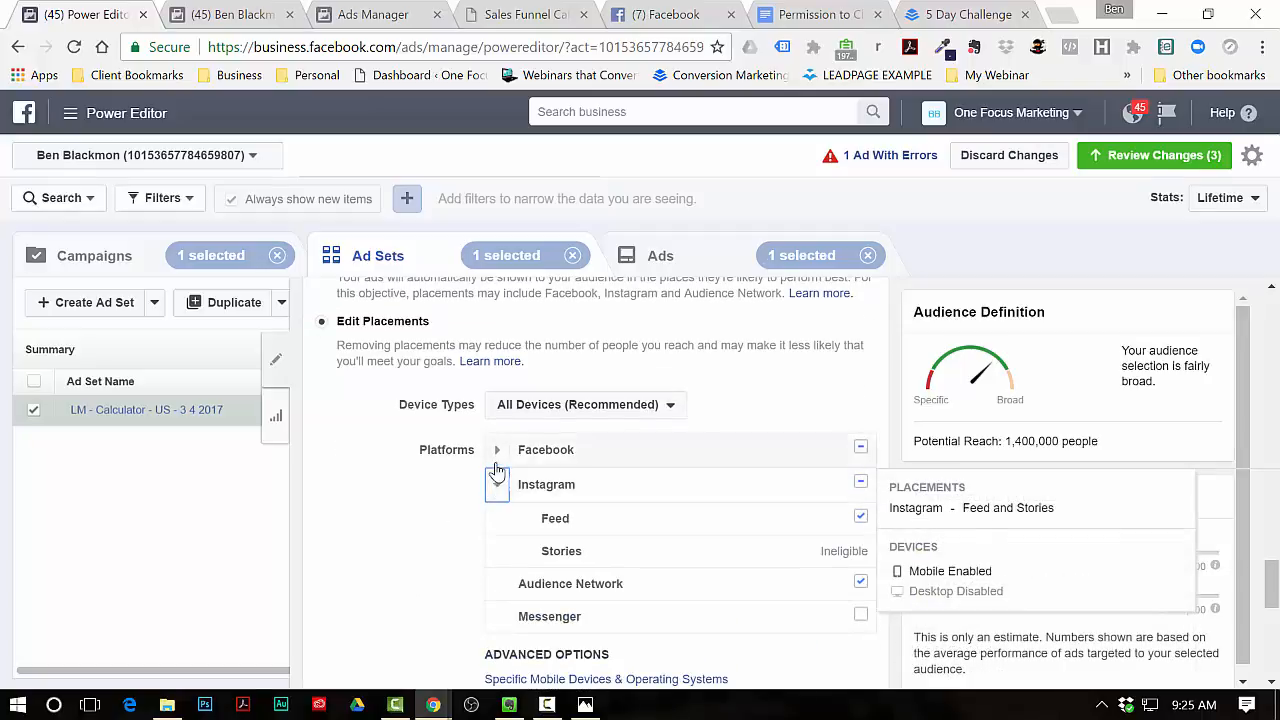
pyautogui.click(497, 452)
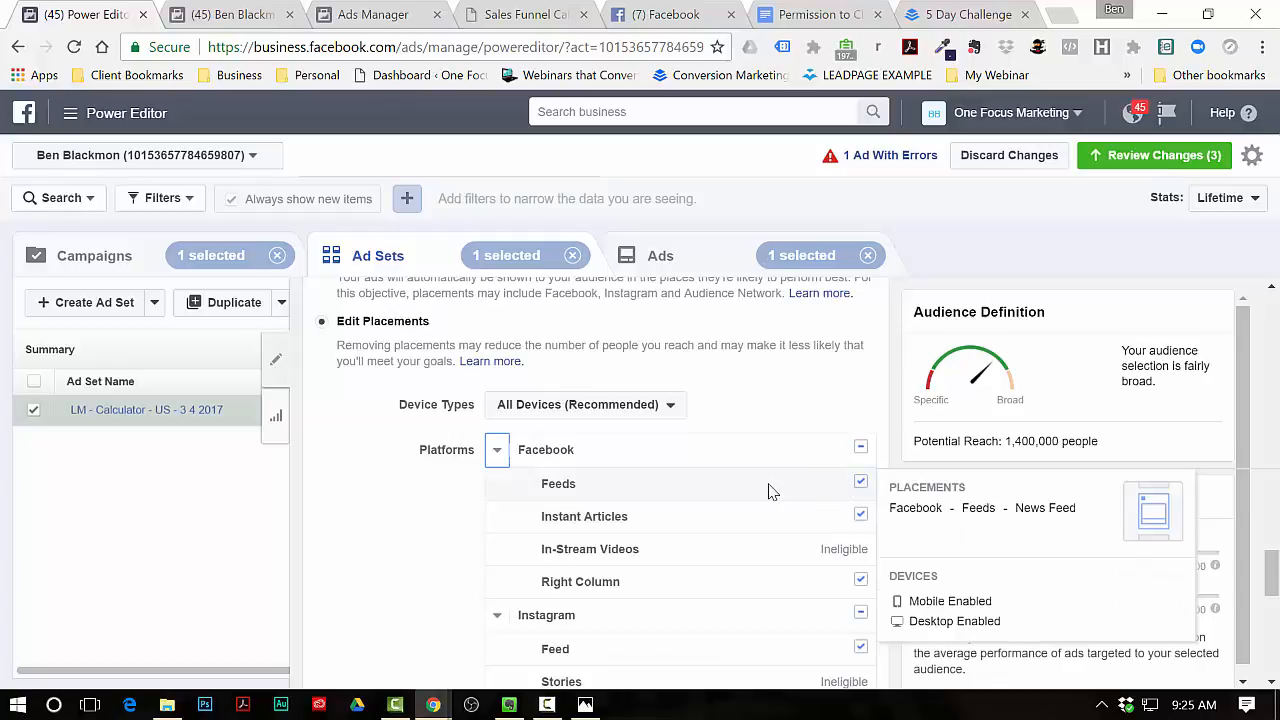
# - Remove Instant Articles, Right Column, Instagram Feed and Audience Network from the placements, leaving only Facebook Feeds selected
pyautogui.click(860, 514)
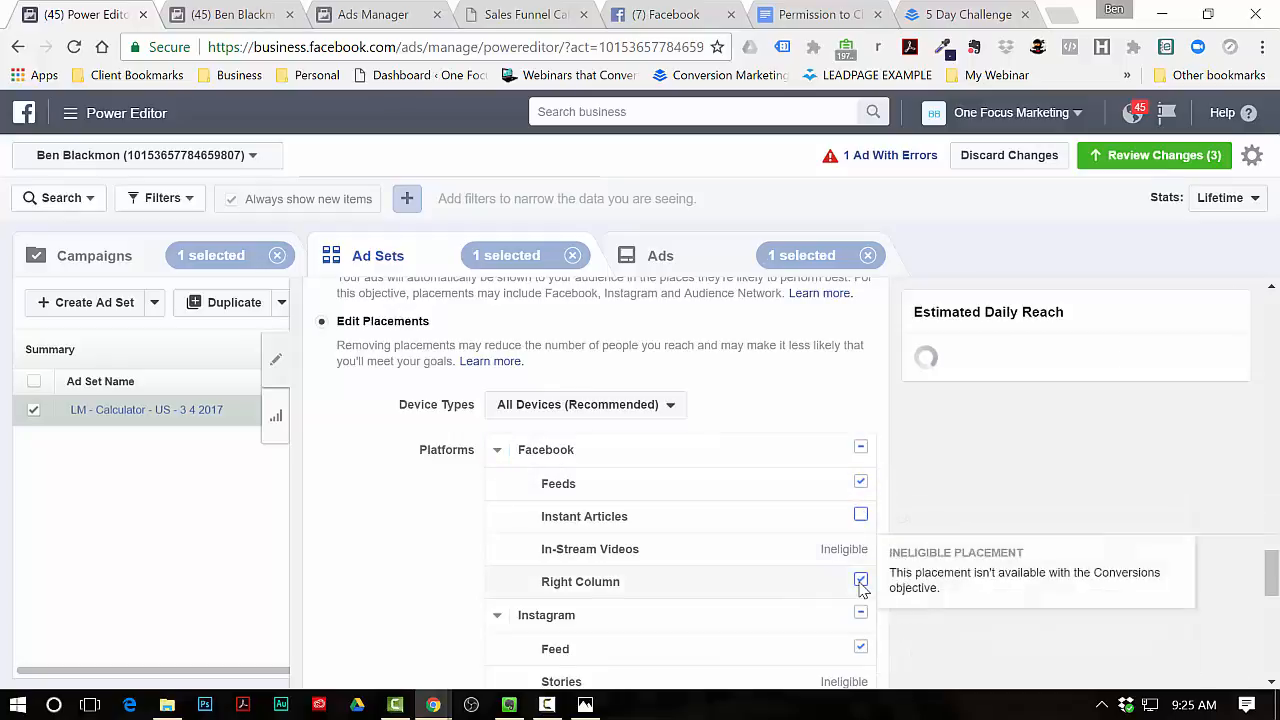
pyautogui.click(860, 581)
pyautogui.click(860, 647)
pyautogui.scroll(-2, 840, 610)
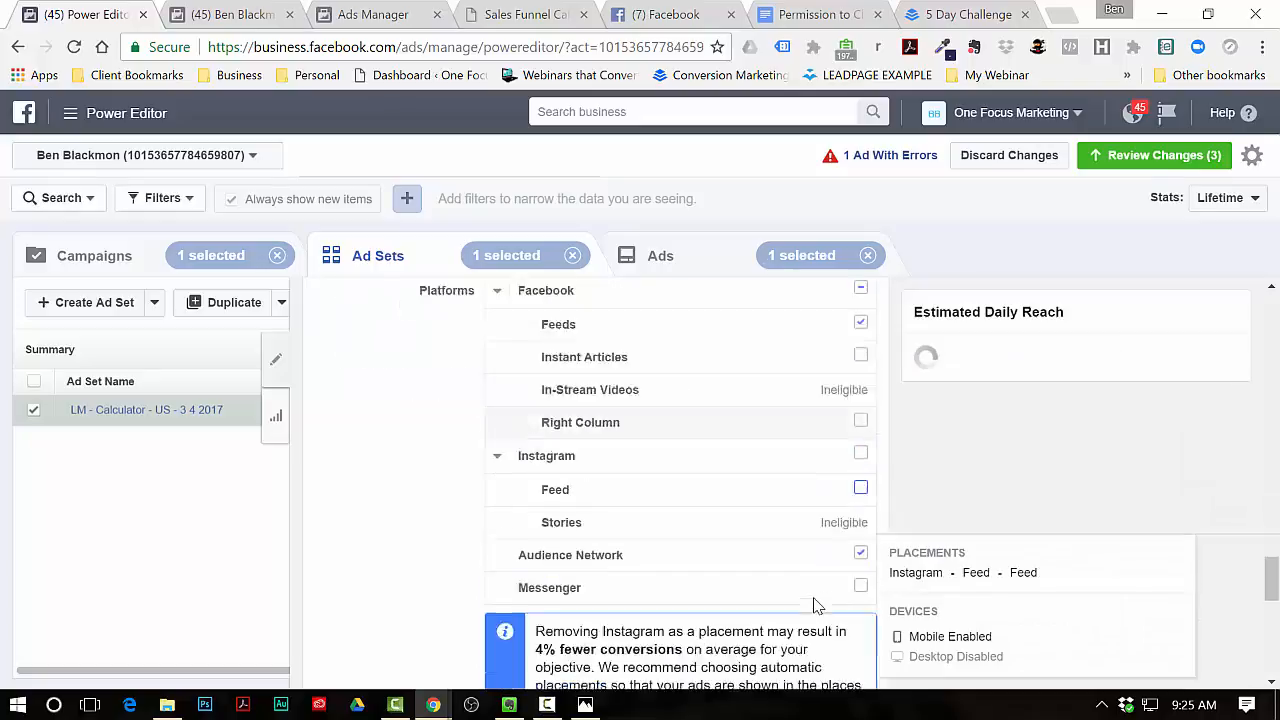
pyautogui.click(860, 514)
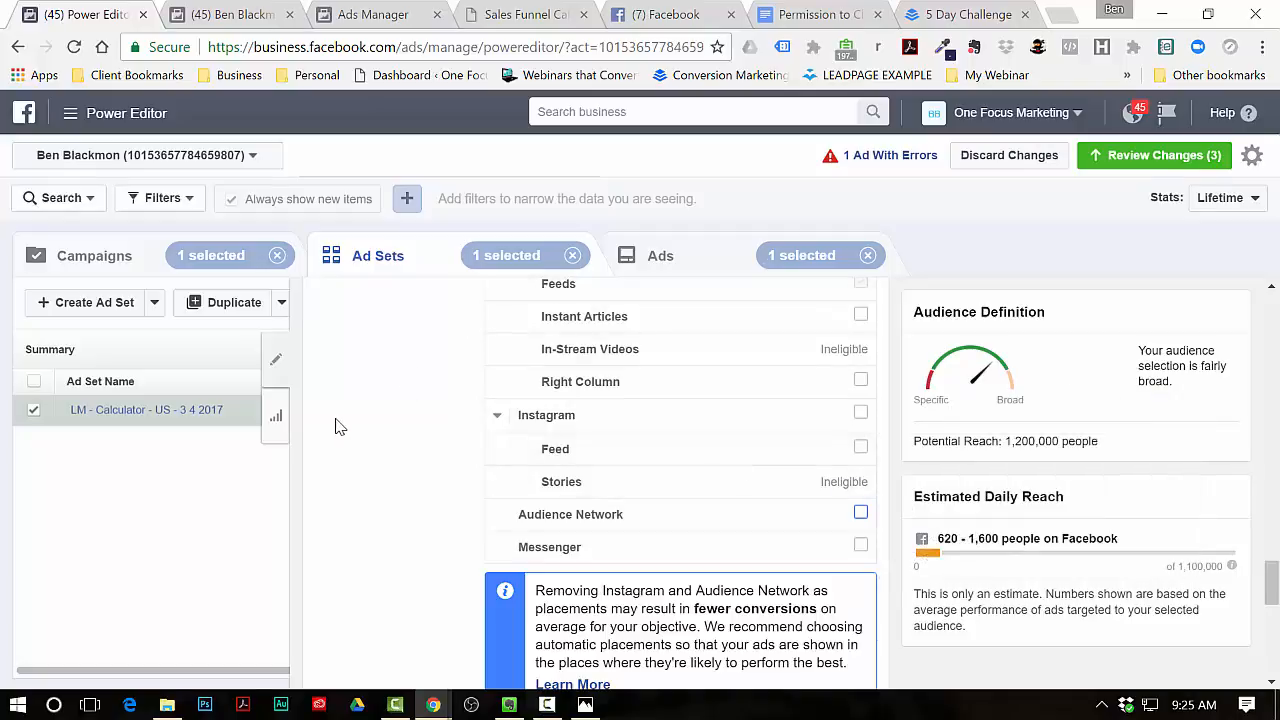
# - Set the ad set's conversion window to 1 day after clicking in the optimization and delivery settings
pyautogui.scroll(-1, 379, 400)
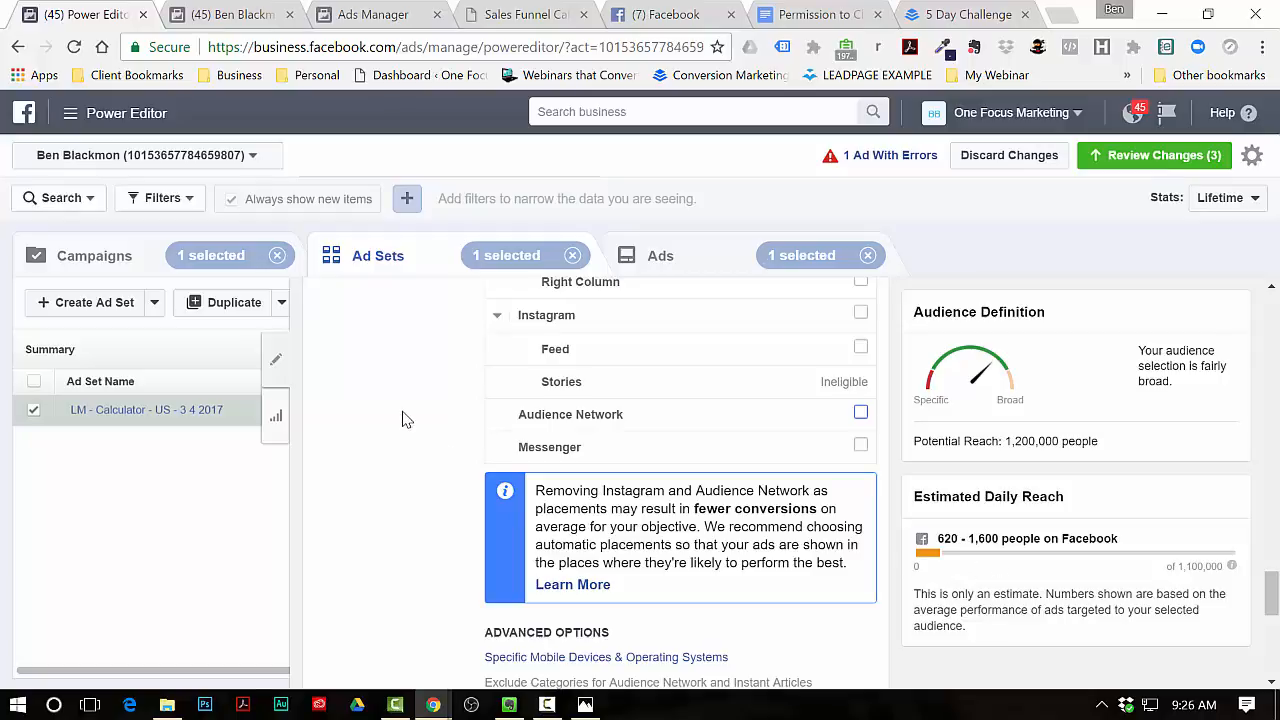
pyautogui.scroll(-1, 398, 384)
pyautogui.scroll(-1, 395, 383)
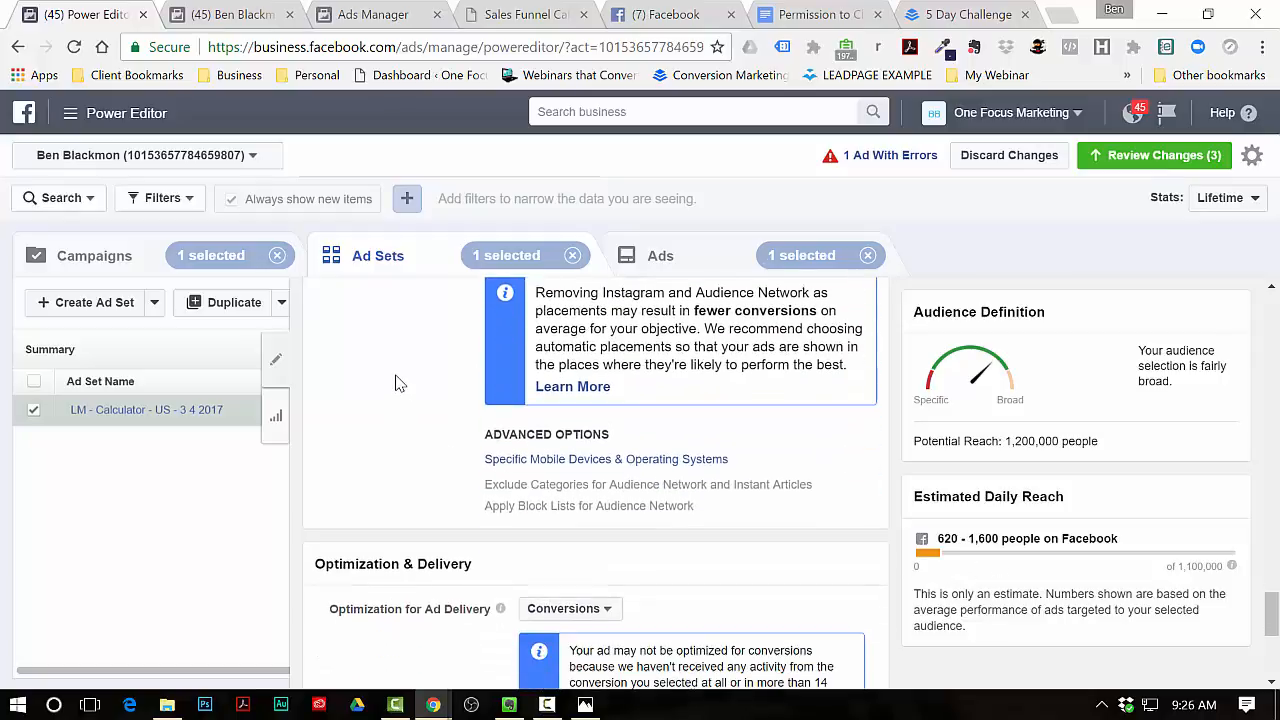
pyautogui.scroll(-1, 395, 383)
pyautogui.scroll(-1, 395, 383)
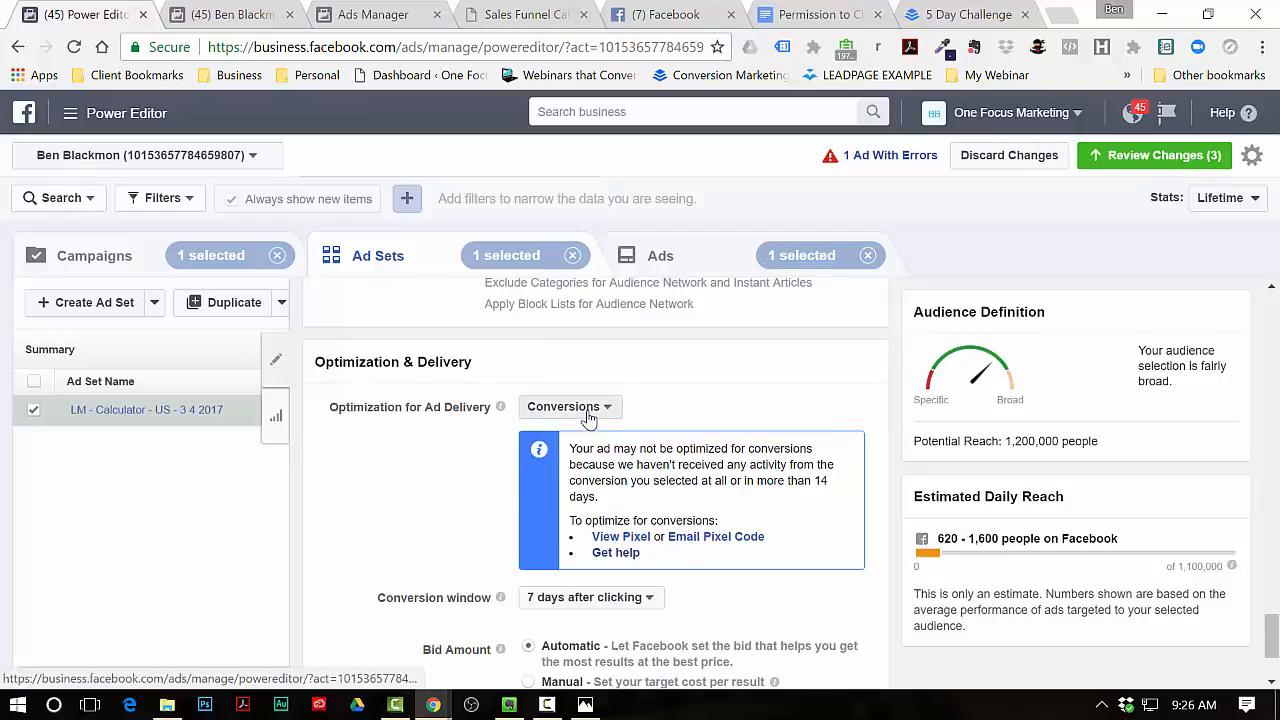
pyautogui.scroll(-1, 660, 376)
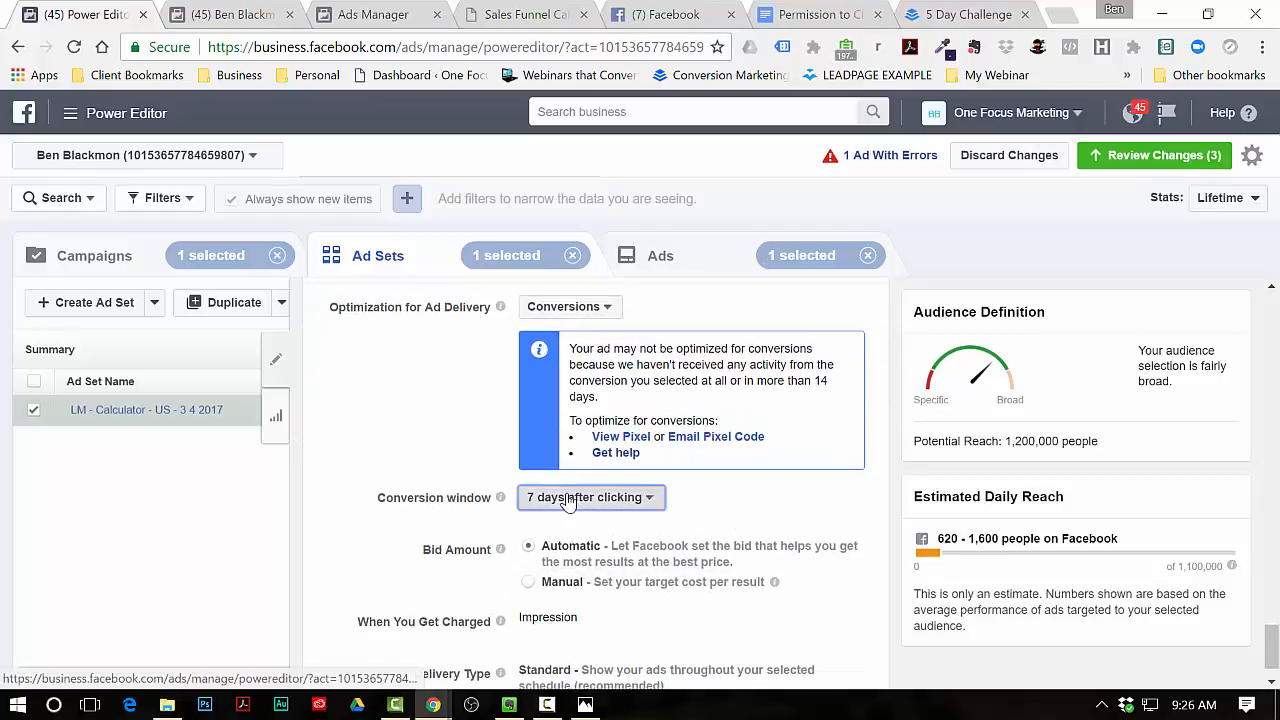
pyautogui.click(567, 498)
pyautogui.click(562, 522)
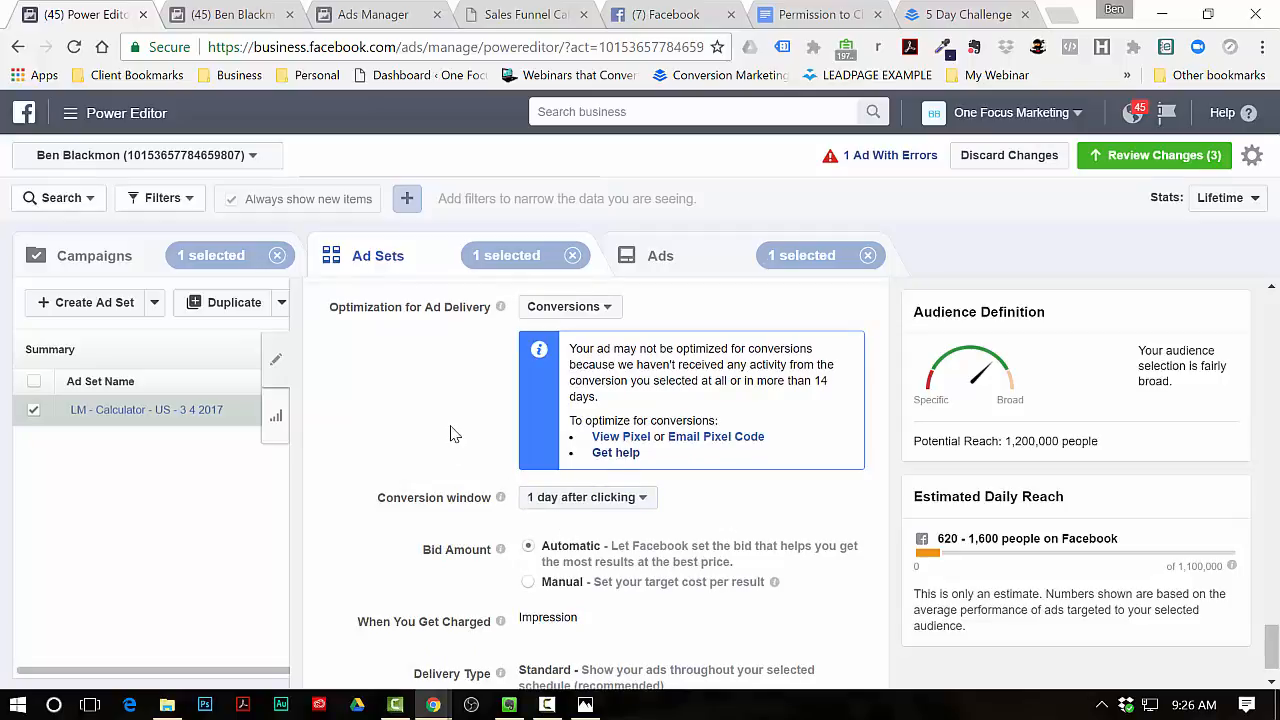
# - Review the ad set's delivery, placement, connection and targeting settings, and look over the ad's creative and name settings
pyautogui.scroll(-1, 450, 433)
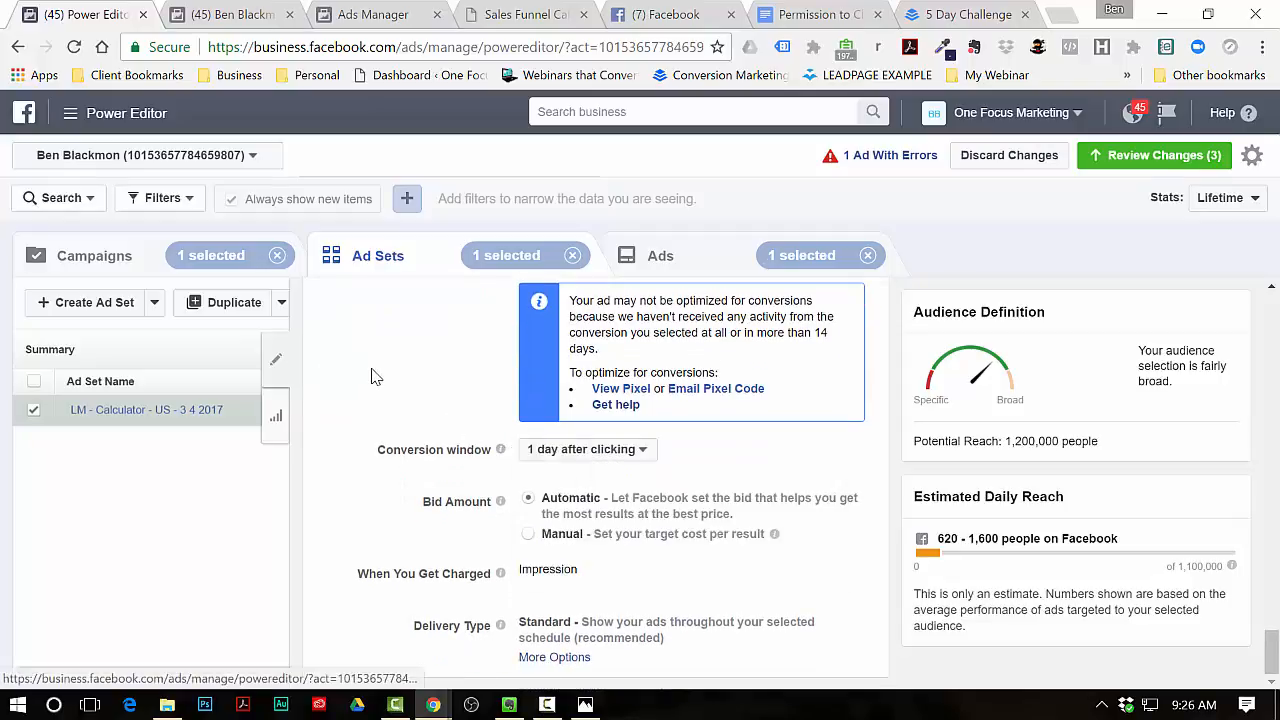
pyautogui.scroll(8, 446, 517)
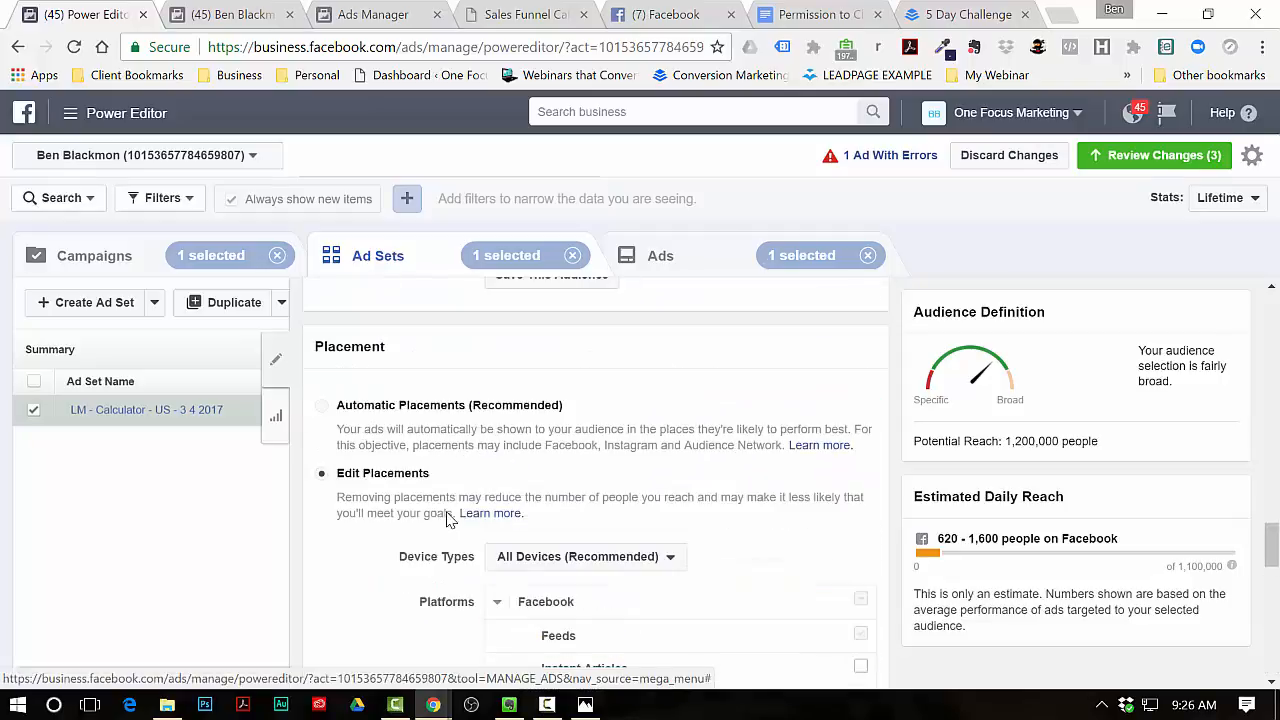
pyautogui.scroll(2, 750, 450)
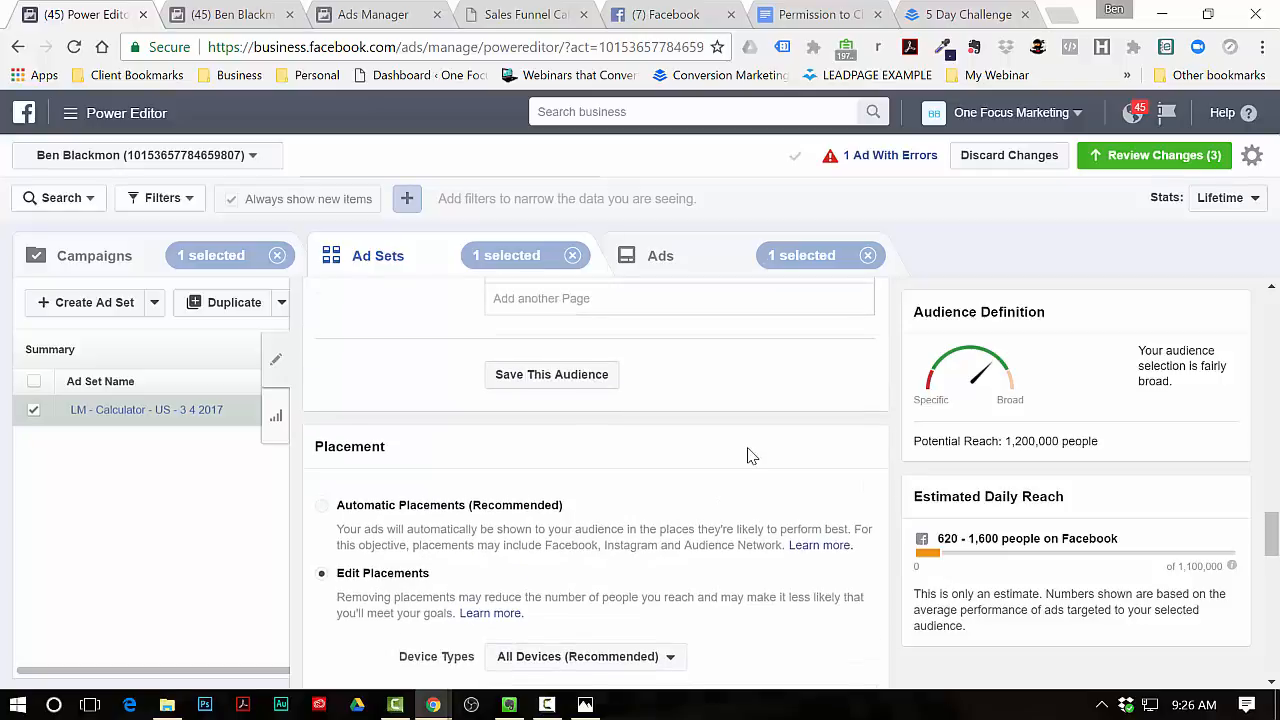
pyautogui.scroll(1, 750, 456)
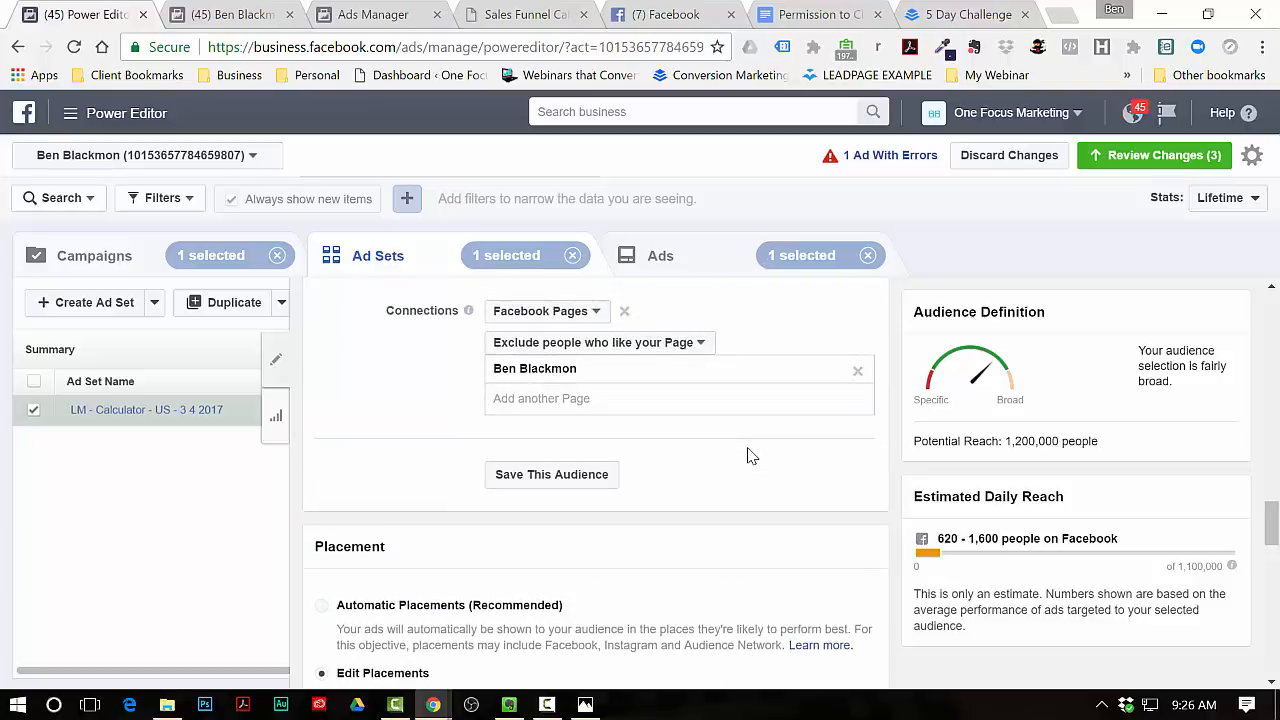
pyautogui.scroll(3, 752, 456)
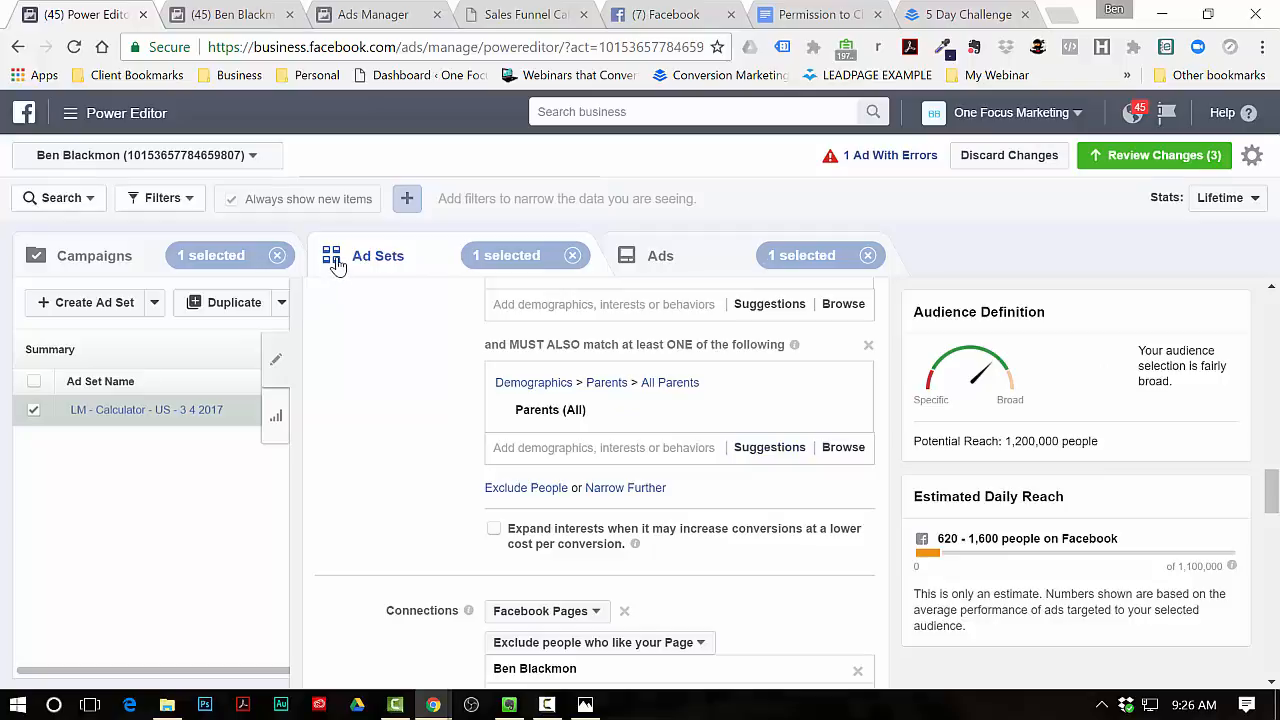
pyautogui.click(679, 262)
pyautogui.scroll(5, 500, 373)
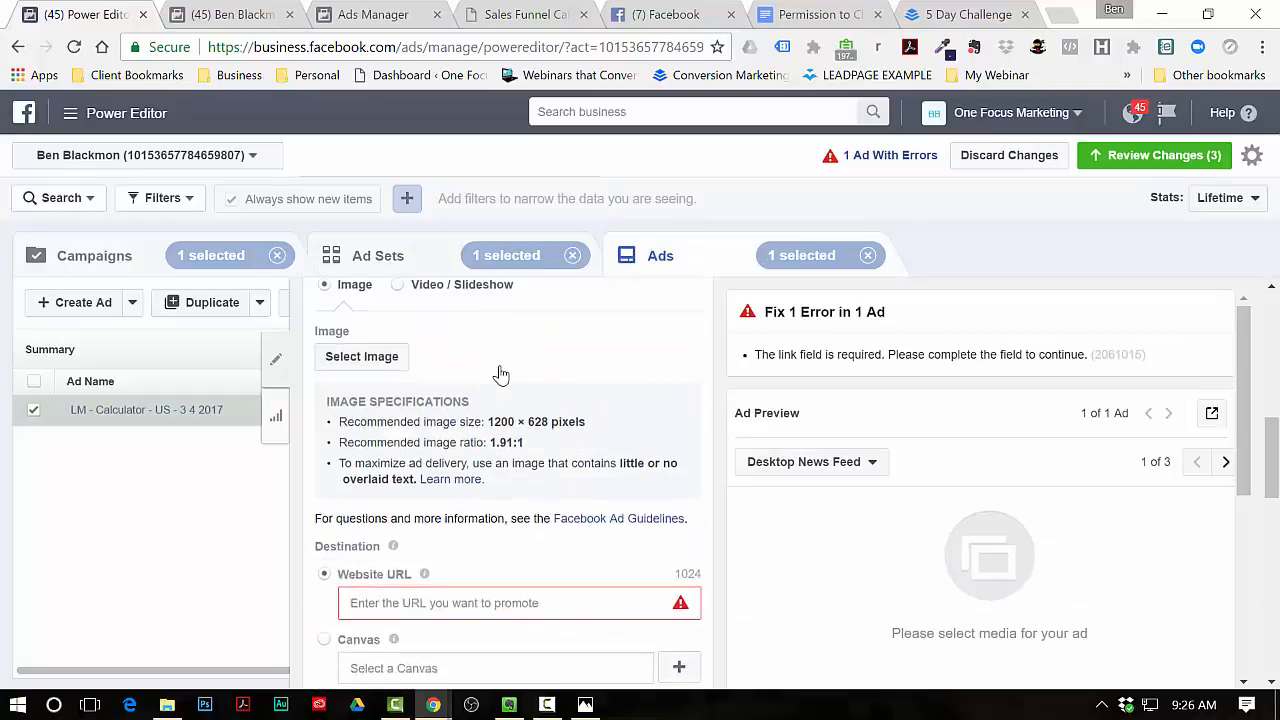
pyautogui.scroll(5, 500, 373)
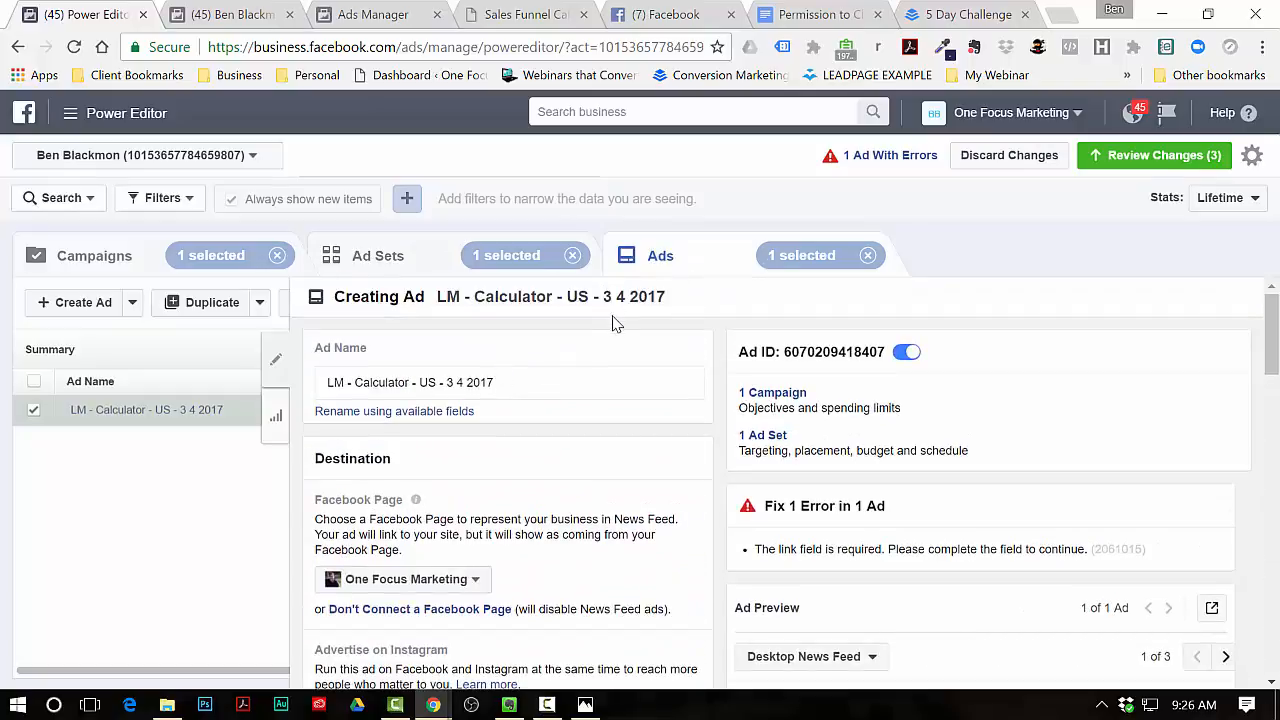
# - Append "- Parents" to the ad set's name, checking its detailed targeting for the audience description
pyautogui.click(387, 263)
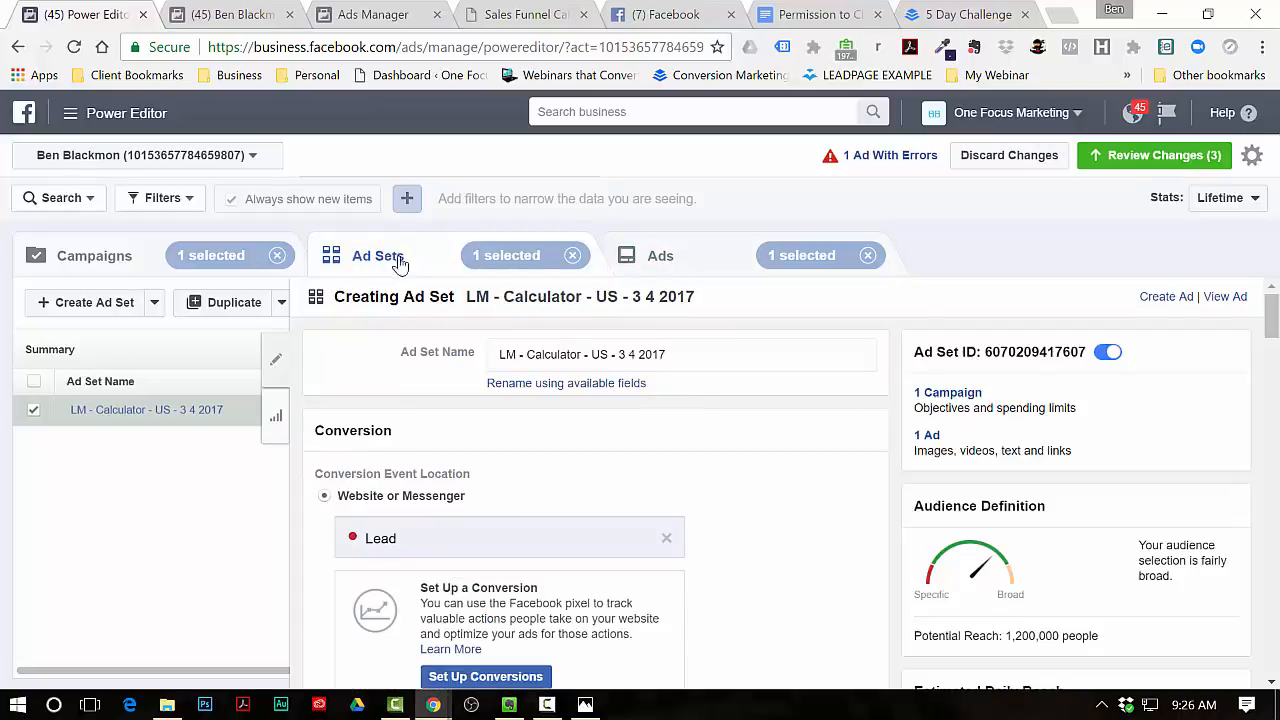
pyautogui.click(682, 353)
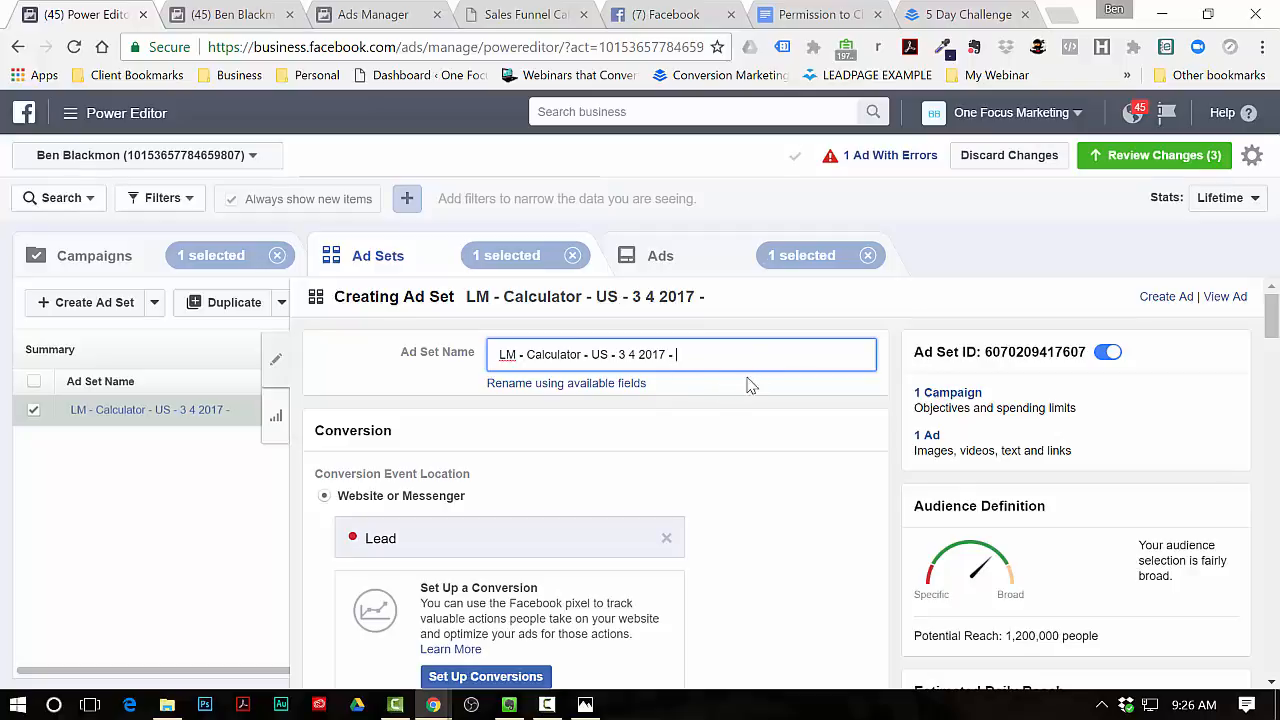
pyautogui.scroll(-10, 706, 460)
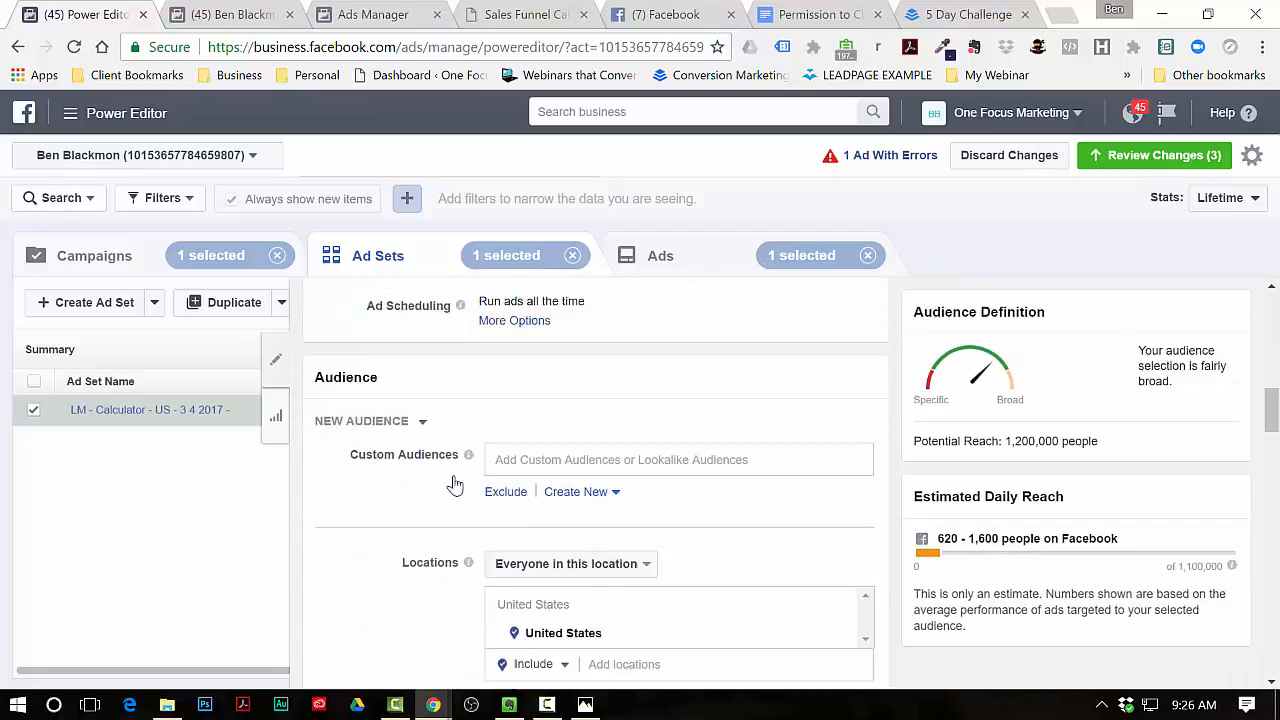
pyautogui.scroll(-5, 455, 485)
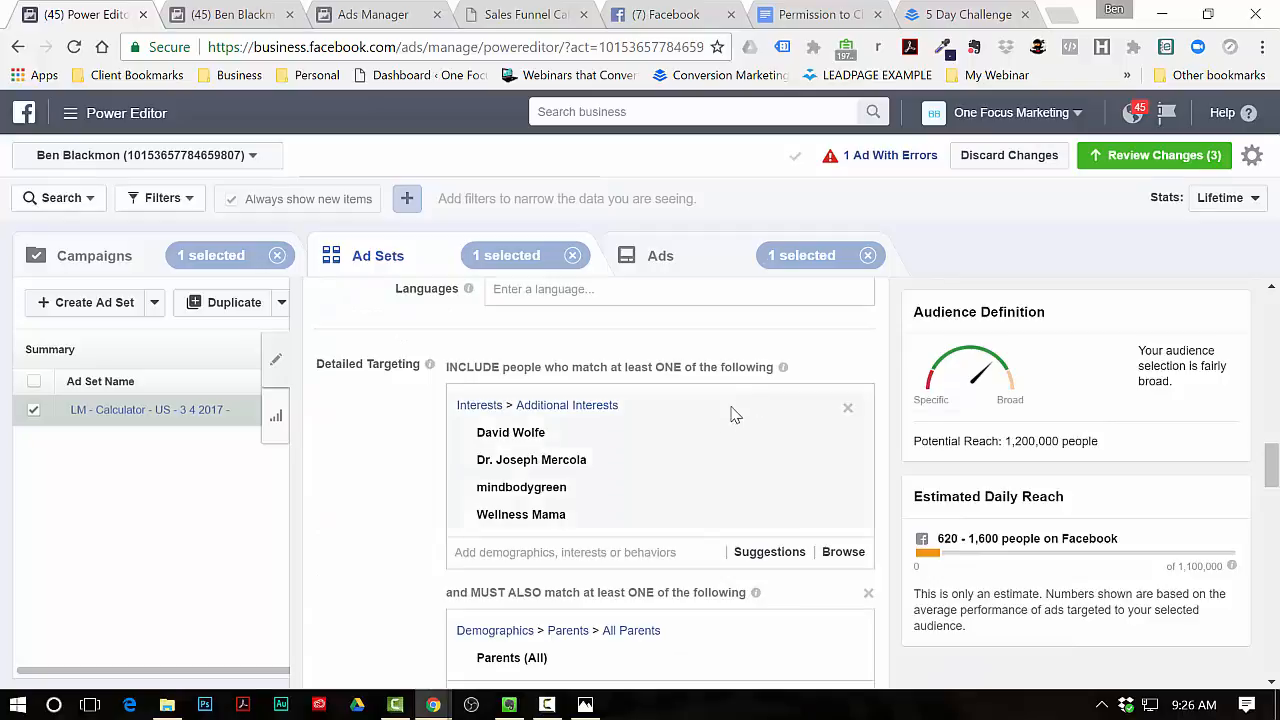
pyautogui.scroll(5, 680, 506)
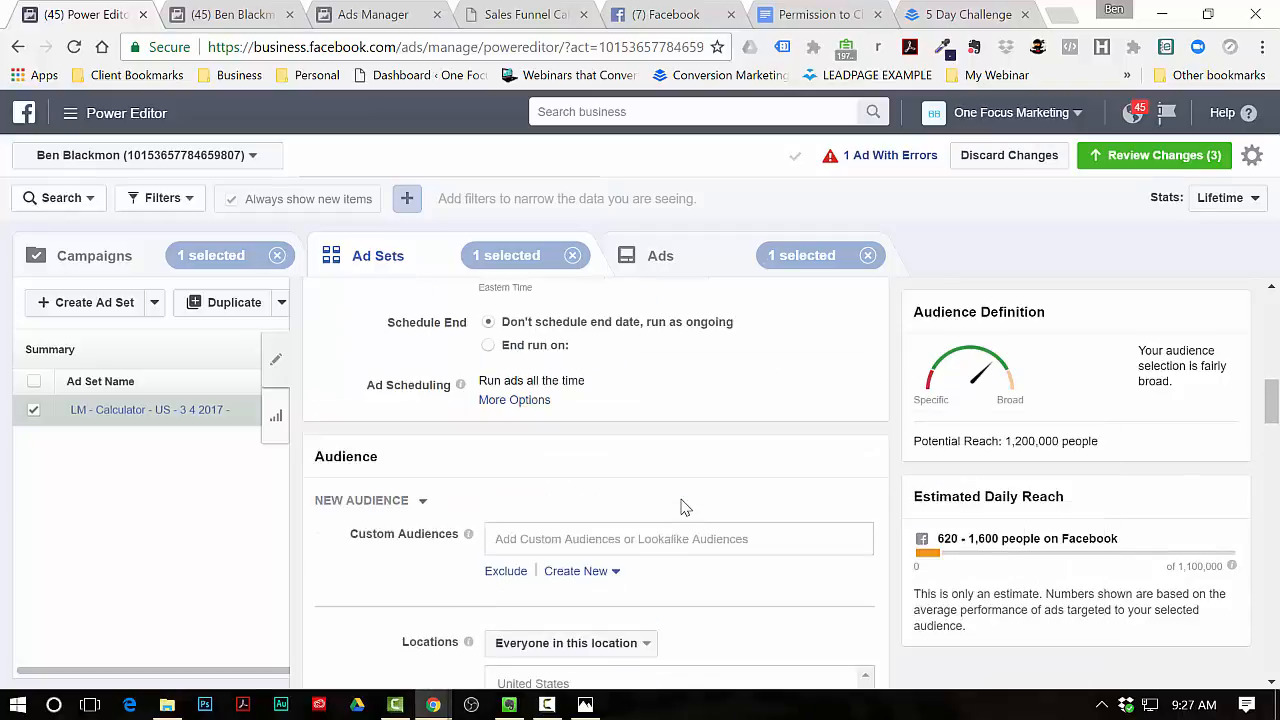
pyautogui.scroll(5, 680, 506)
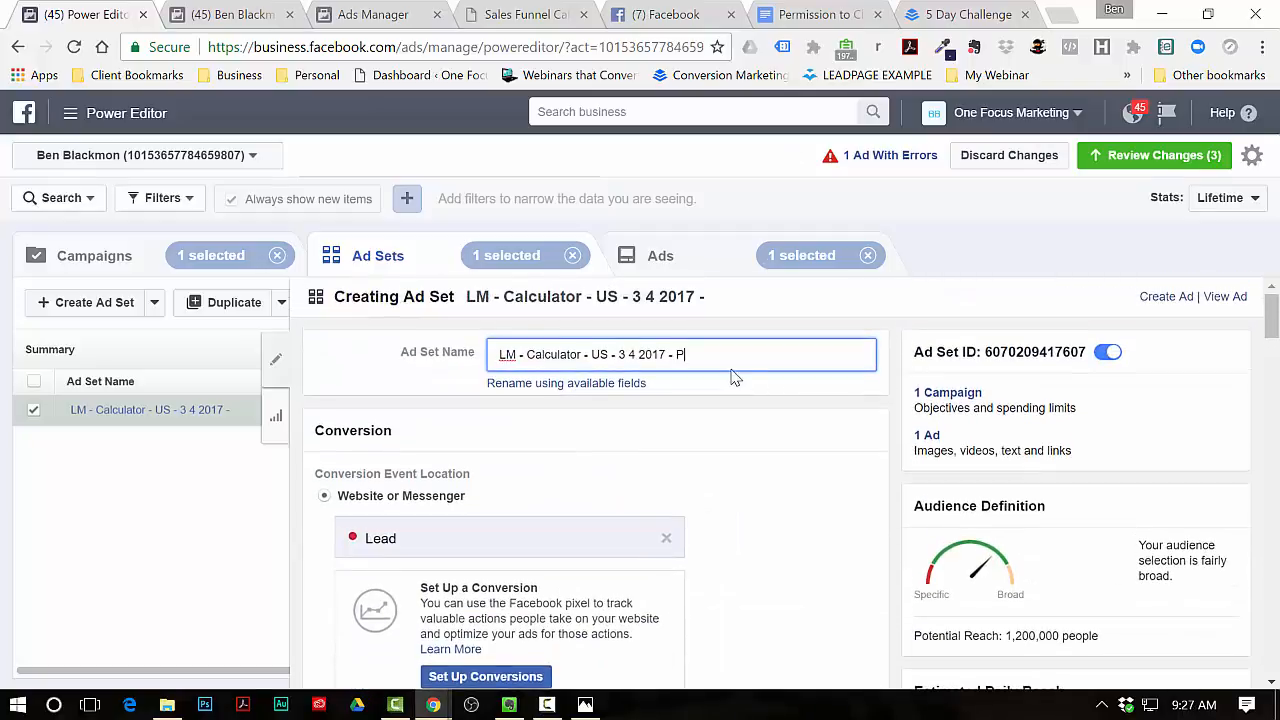
pyautogui.write('ents')
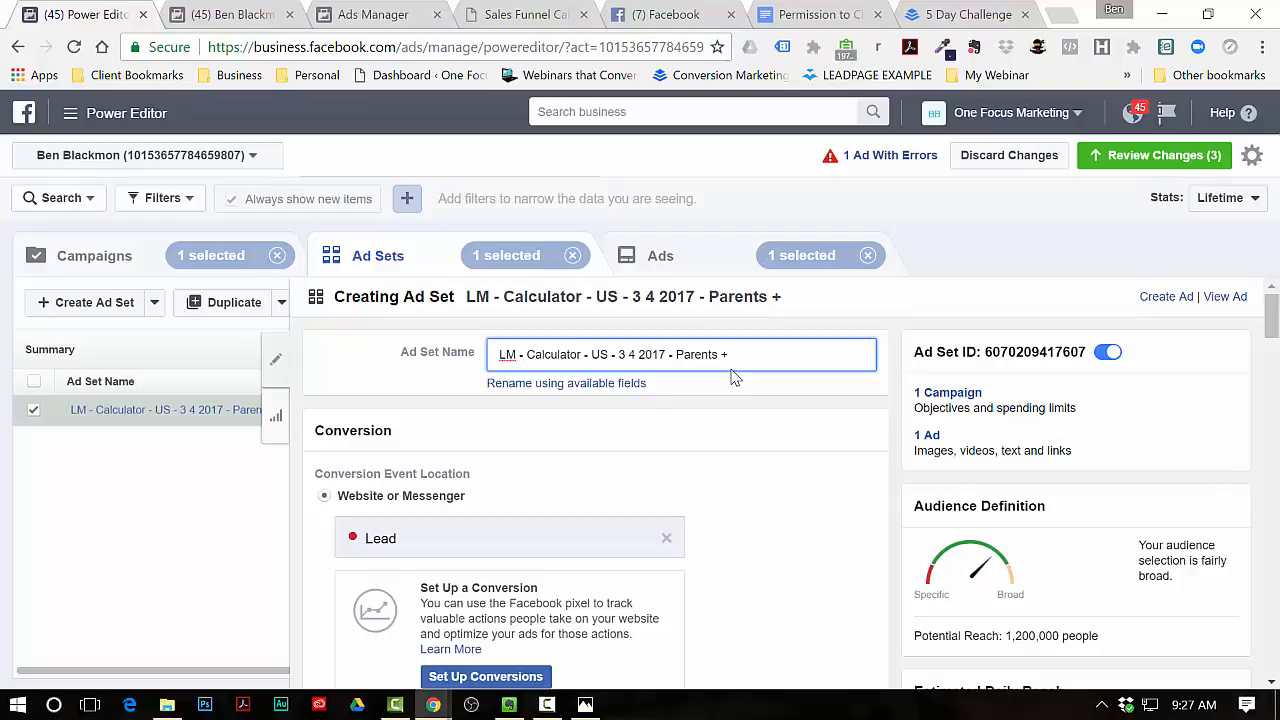
# - Extend the ad set name with "+ mindbodygreen, David W, Joseph M, Wellness M" and check it against the targeted interests
pyautogui.write('+ mindbodygreen, Dad')
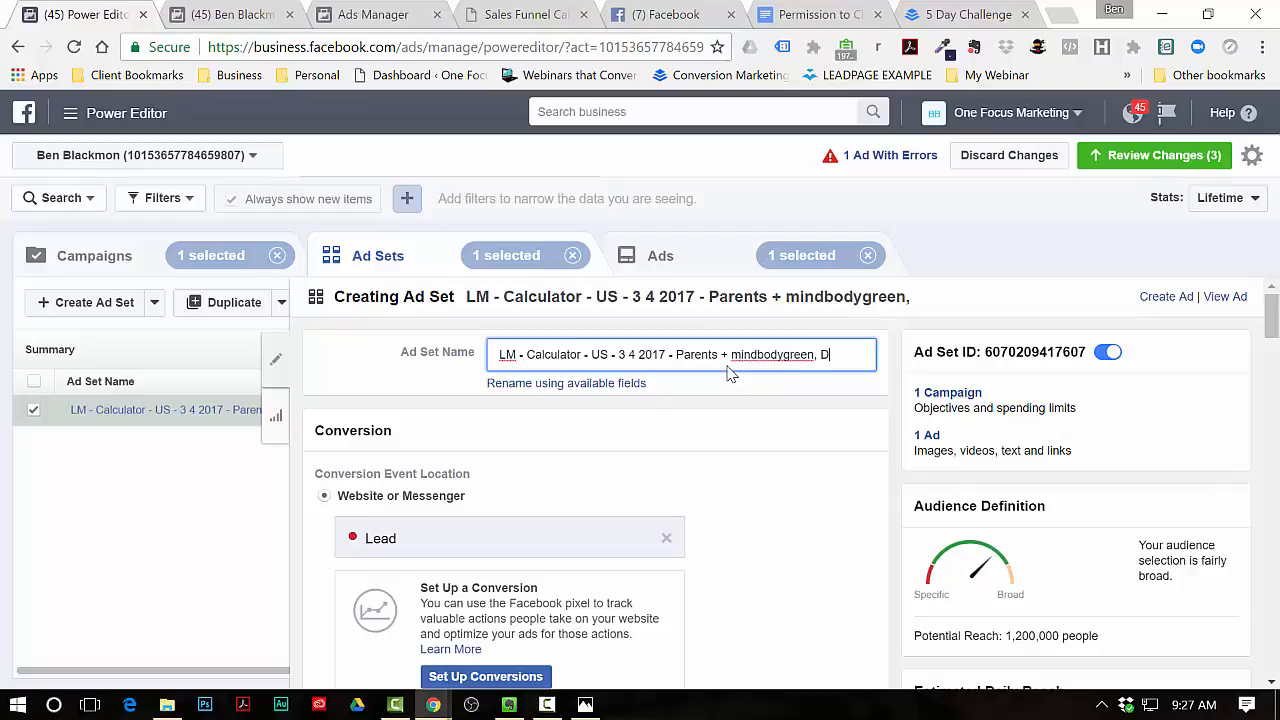
pyautogui.press('BackSpace')
pyautogui.press('BackSpace')
pyautogui.write('adids')
pyautogui.press('BackSpace')
pyautogui.press('BackSpace')
pyautogui.press('BackSpace')
pyautogui.write('d W, ')
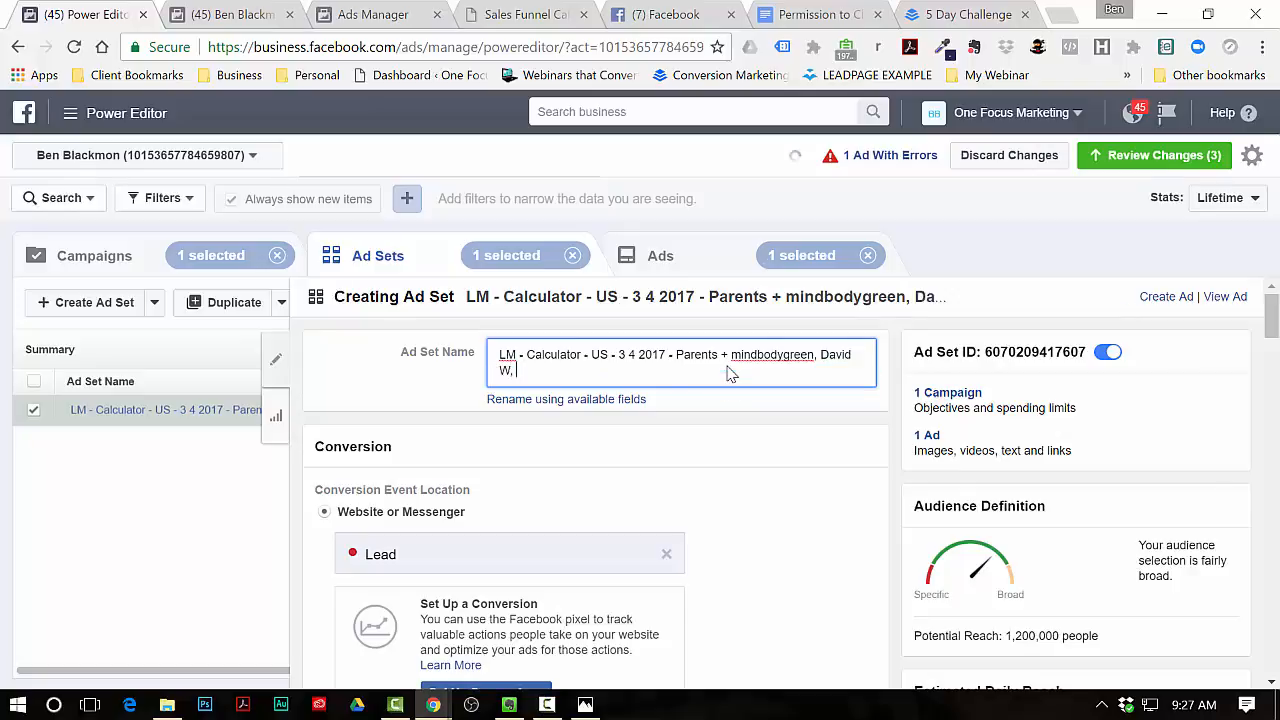
pyautogui.write('Joseph M, Wellness M')
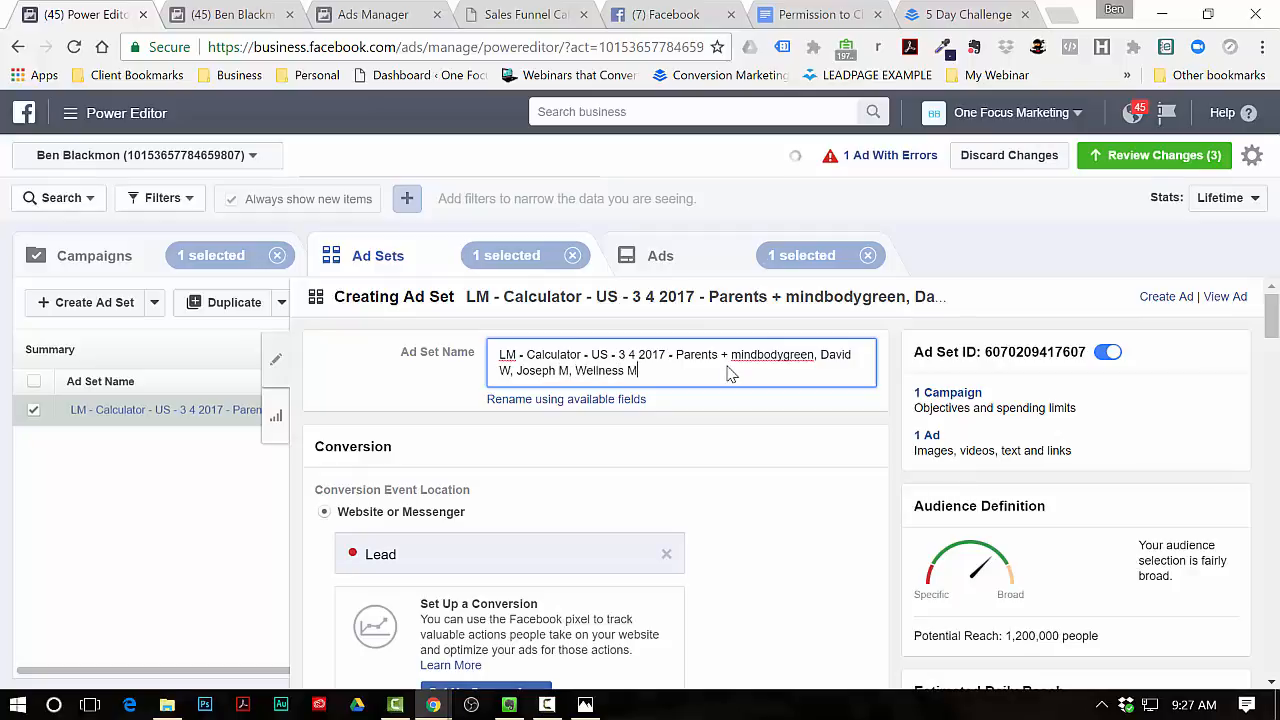
pyautogui.scroll(-10, 738, 424)
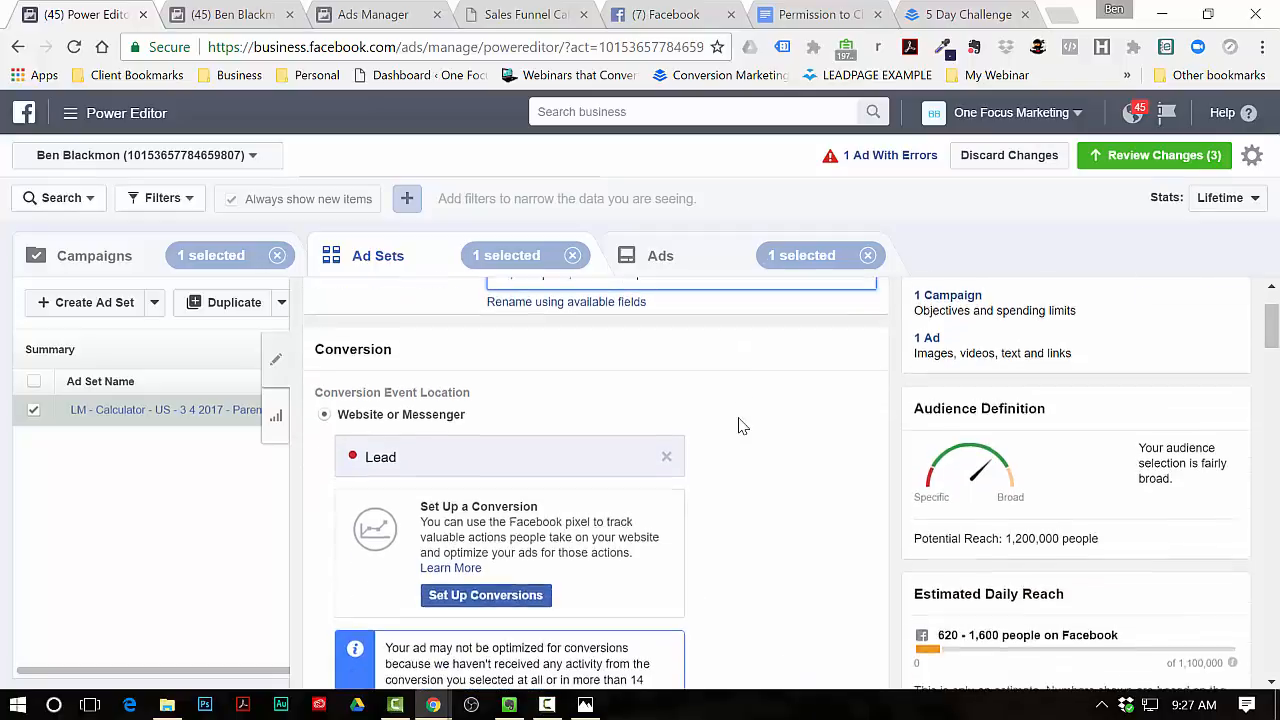
pyautogui.scroll(-4, 738, 424)
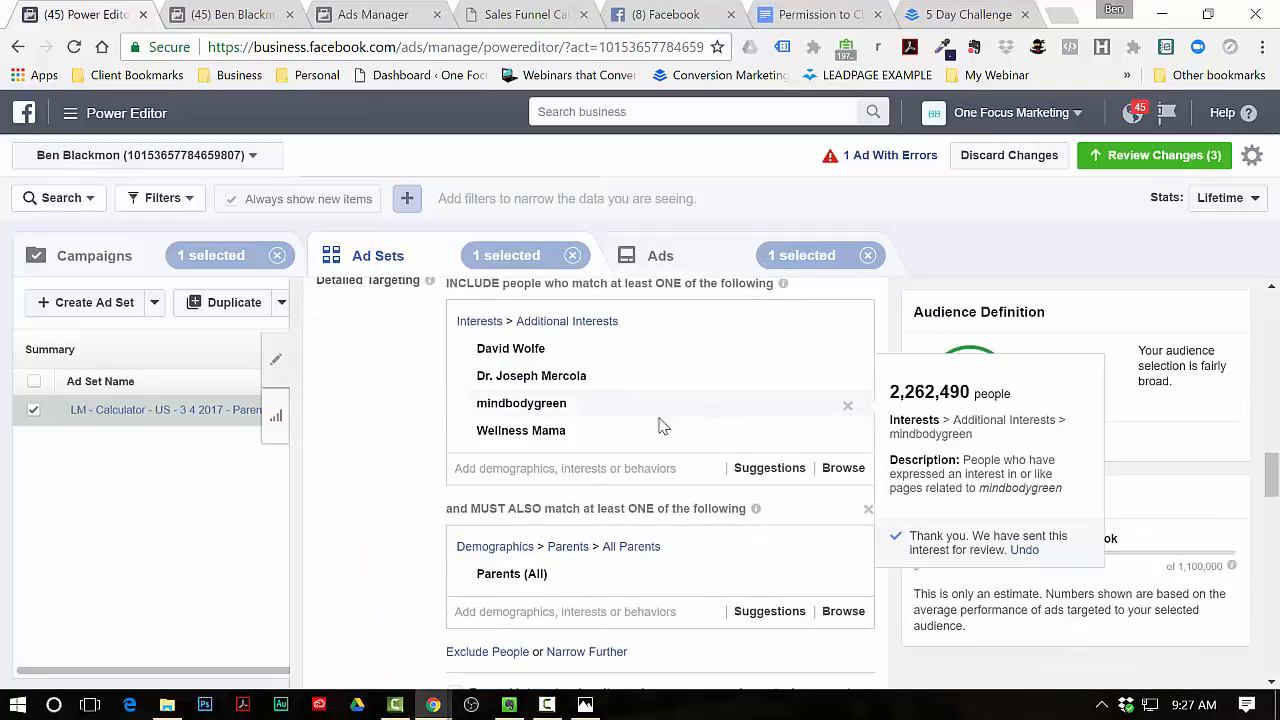
pyautogui.scroll(6, 660, 426)
pyautogui.scroll(8, 684, 427)
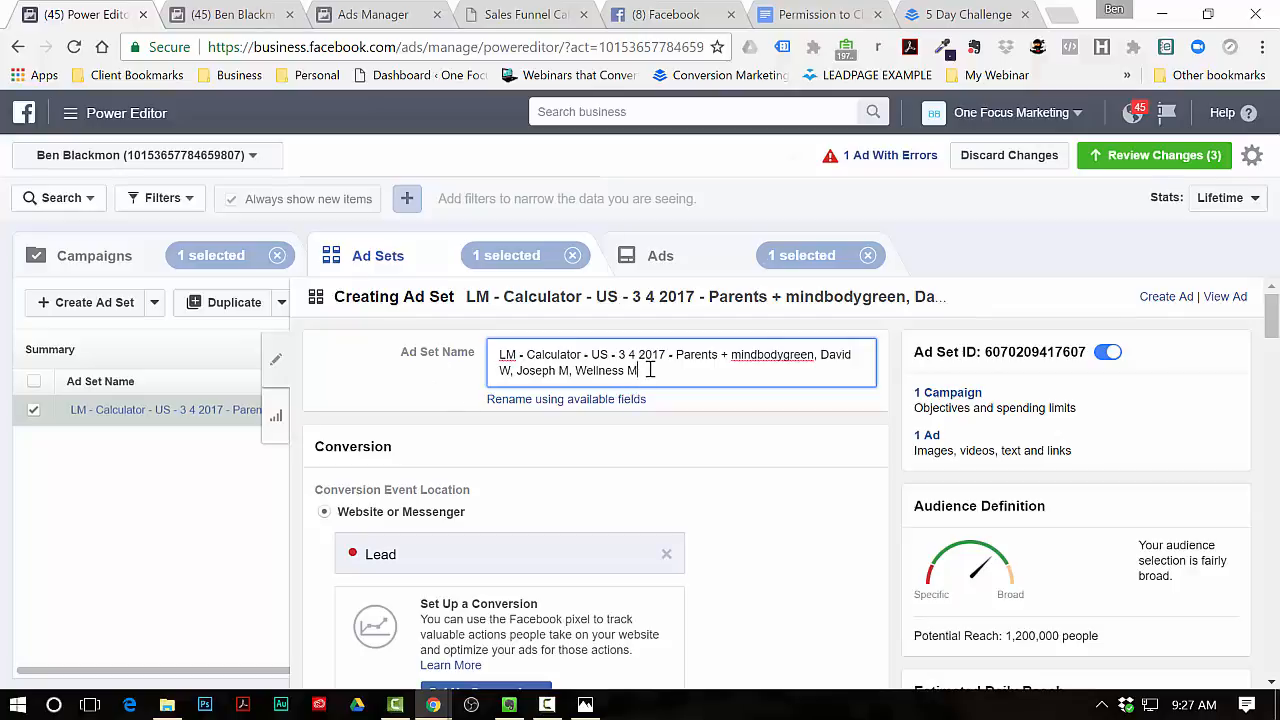
# - Copy the full ad set name and use it to replace the name of the ad
pyautogui.moveTo(646, 370); pyautogui.dragTo(491, 360)
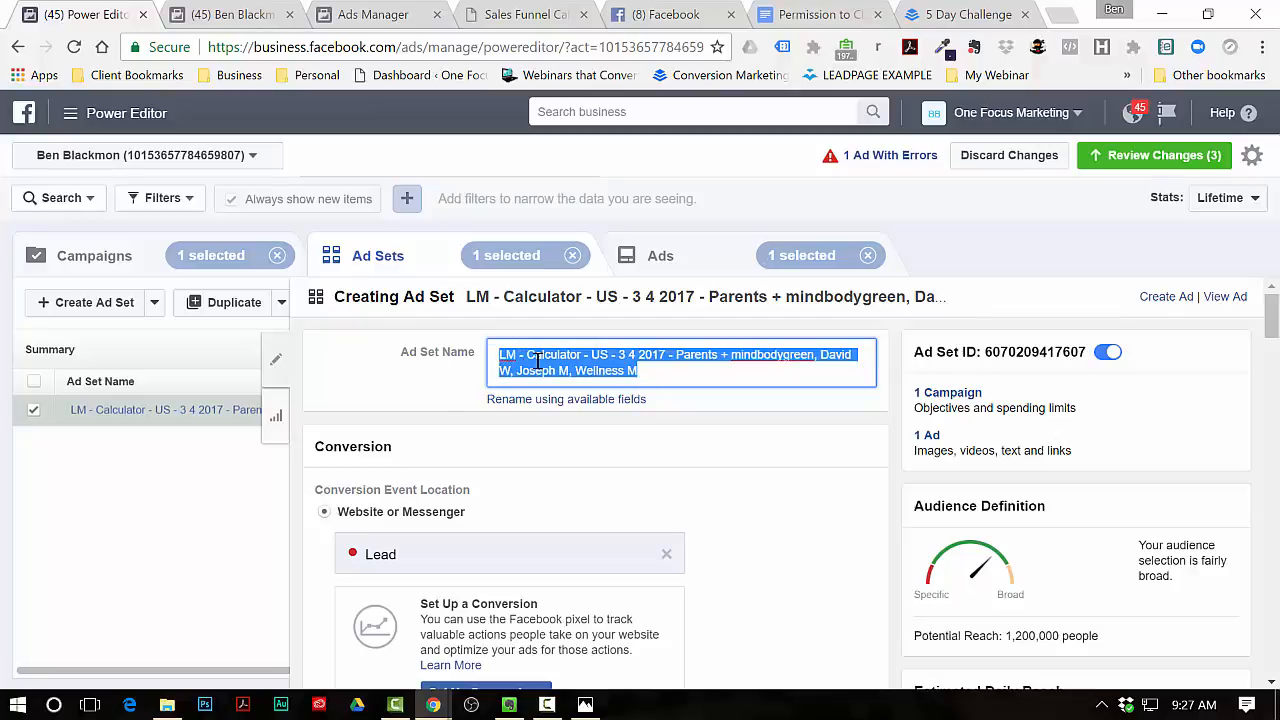
pyautogui.rightClick(537, 360)
pyautogui.click(585, 50)
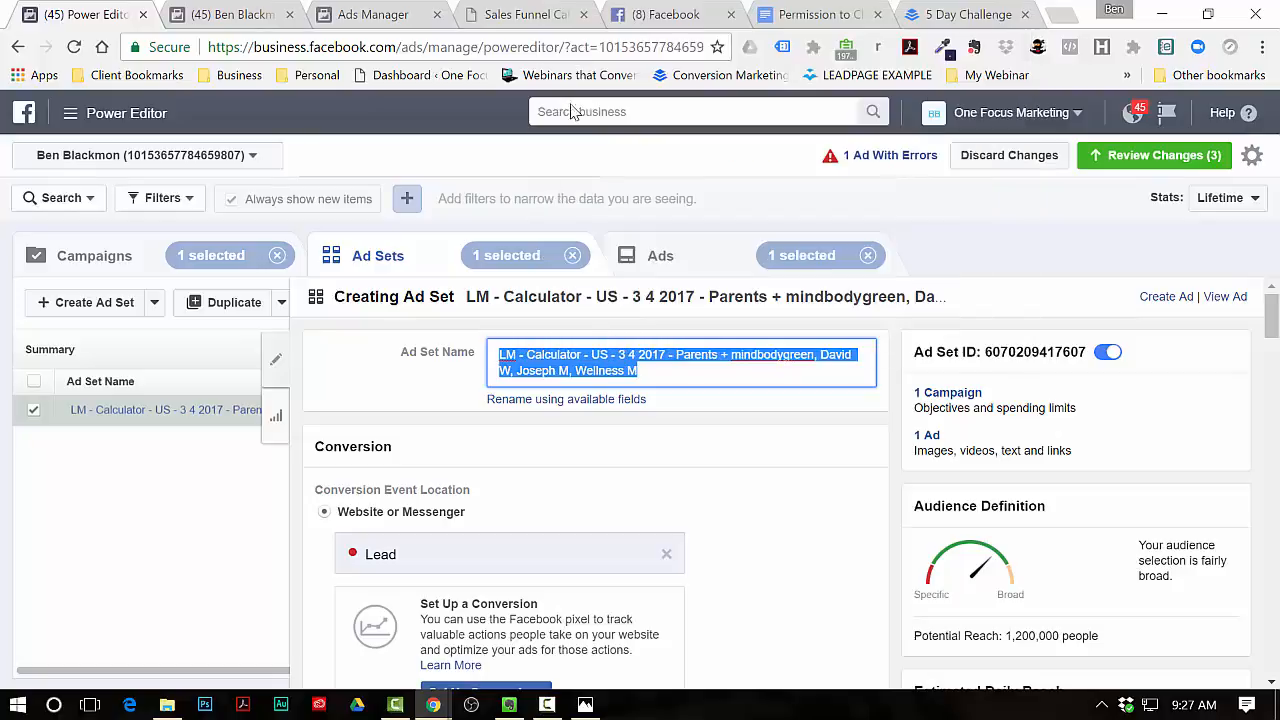
pyautogui.click(384, 392)
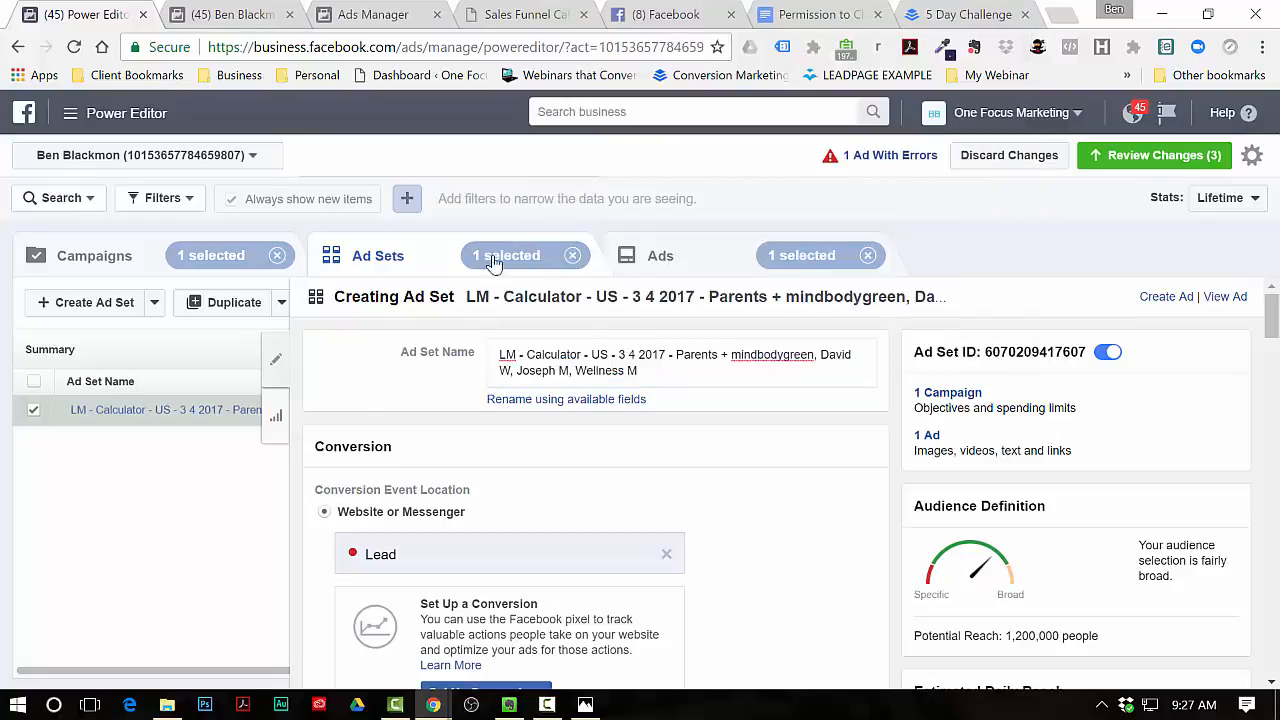
pyautogui.click(660, 263)
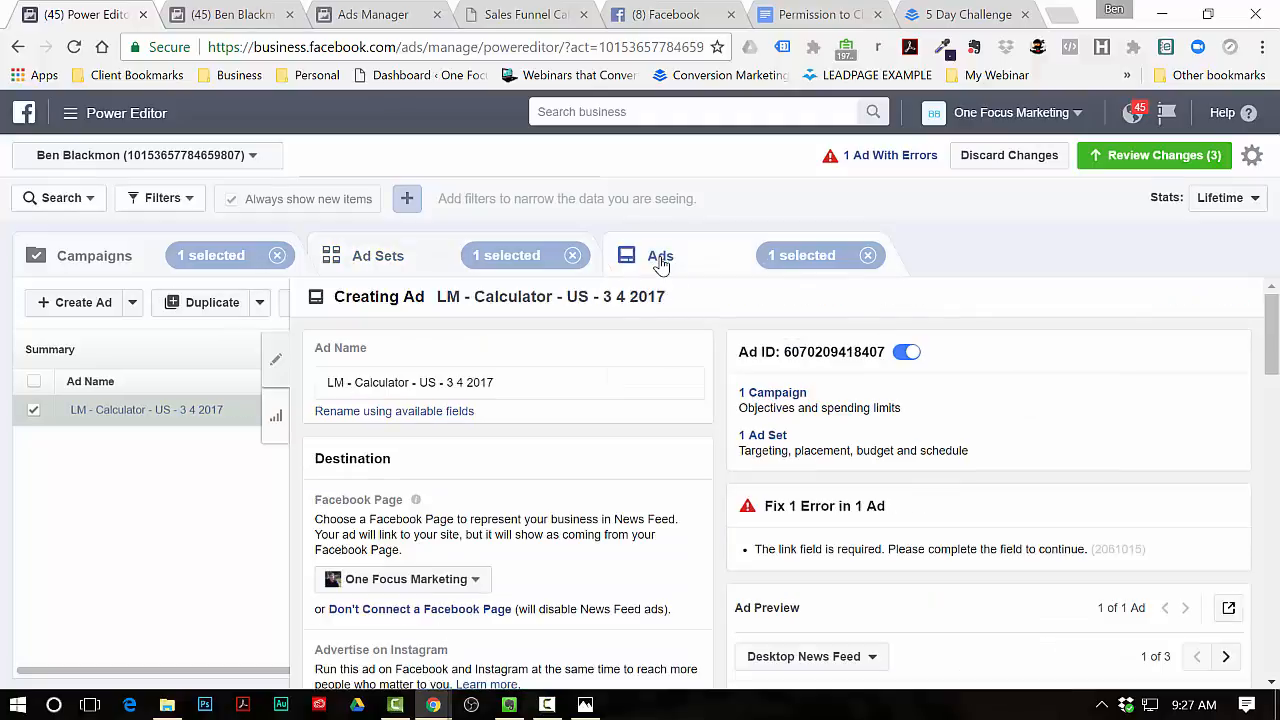
pyautogui.tripleClick(529, 392)
pyautogui.hotkey('ctrl', 'v')
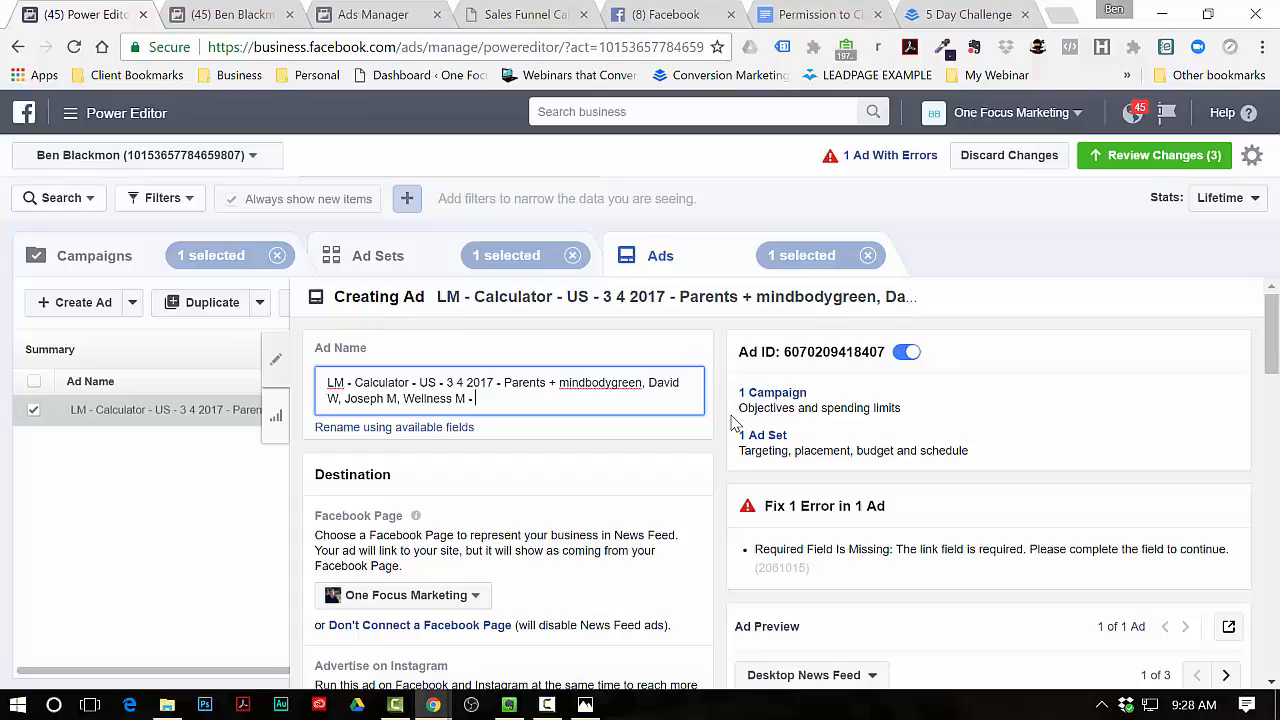
# - Append "copy 1, calculator" to the ad name to identify its text and image variation
pyautogui.write('copy 1')
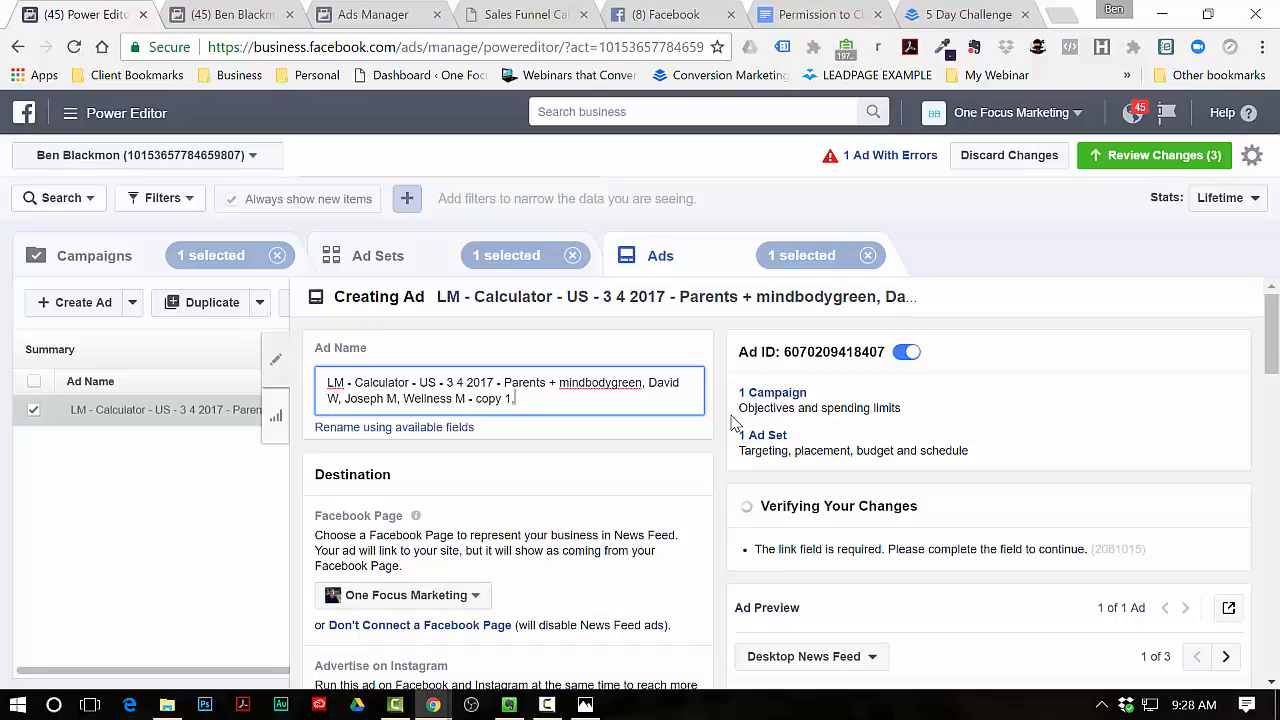
pyautogui.write(', calulc')
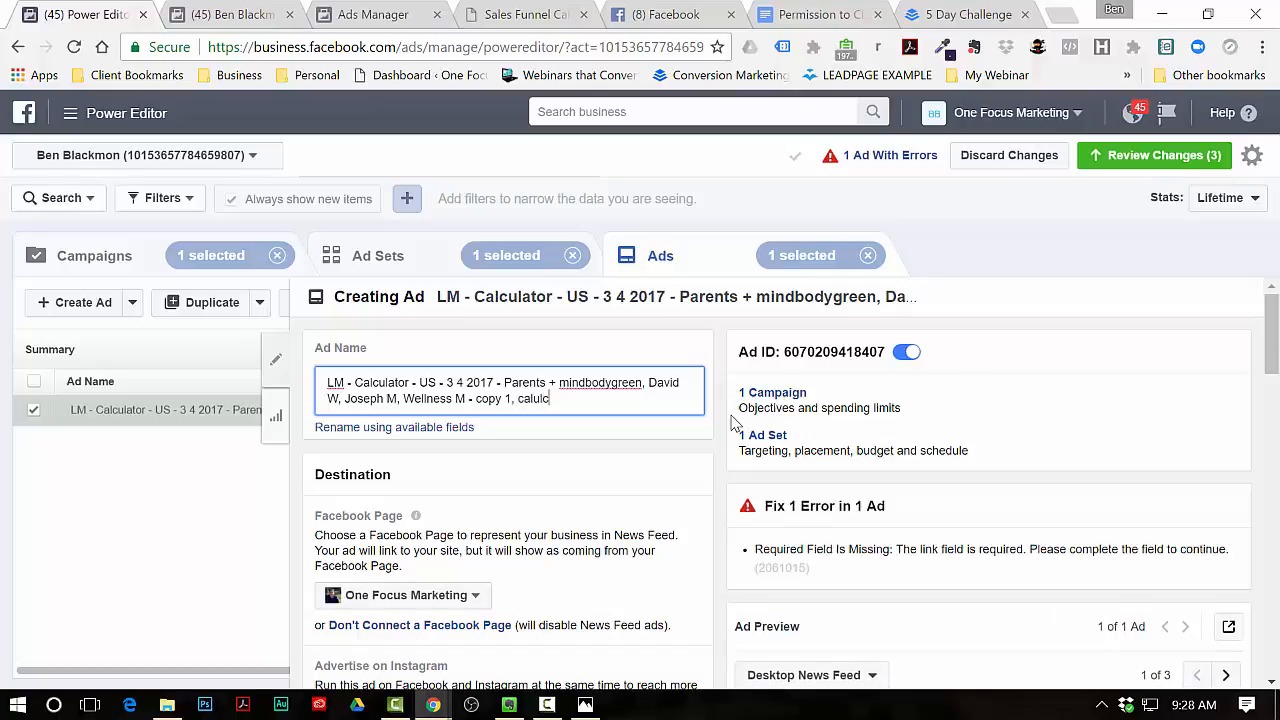
pyautogui.press('BackSpace')
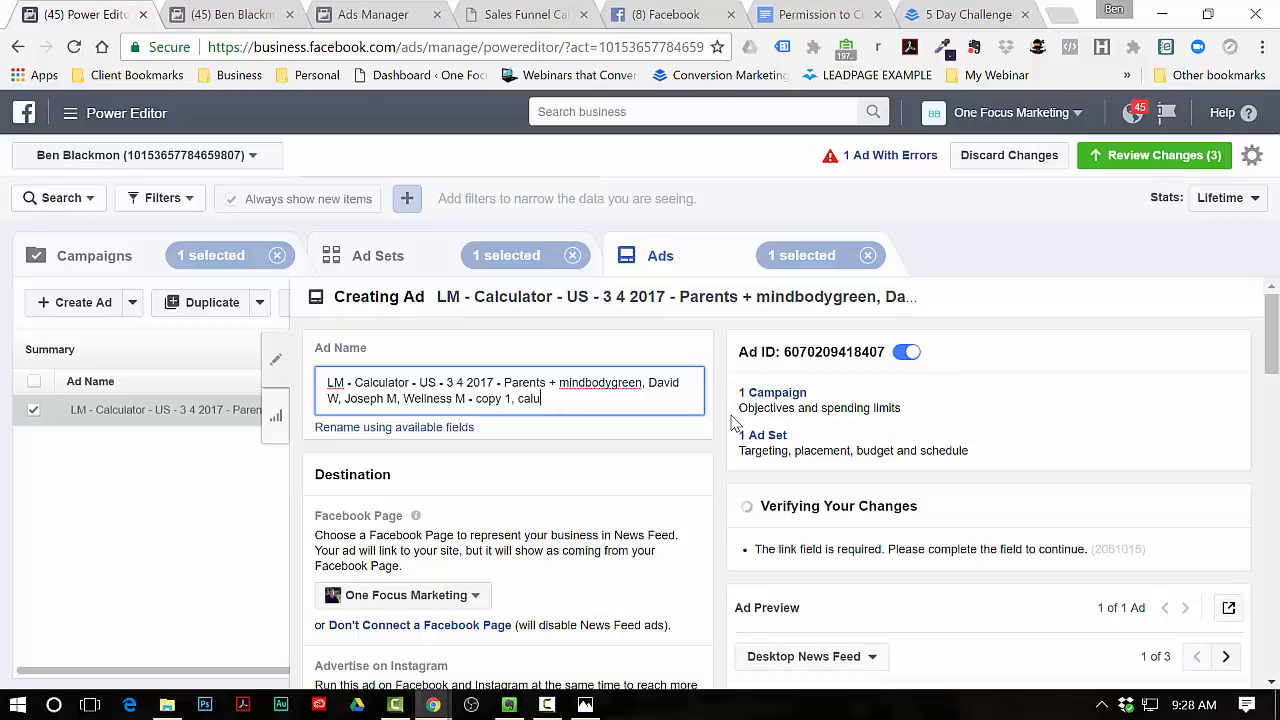
pyautogui.press('BackSpace')
pyautogui.write('culator')
# - Try "My Image" as the image label in the ad name, and replace it with "Calculator"
pyautogui.moveTo(570, 398); pyautogui.dragTo(519, 411)
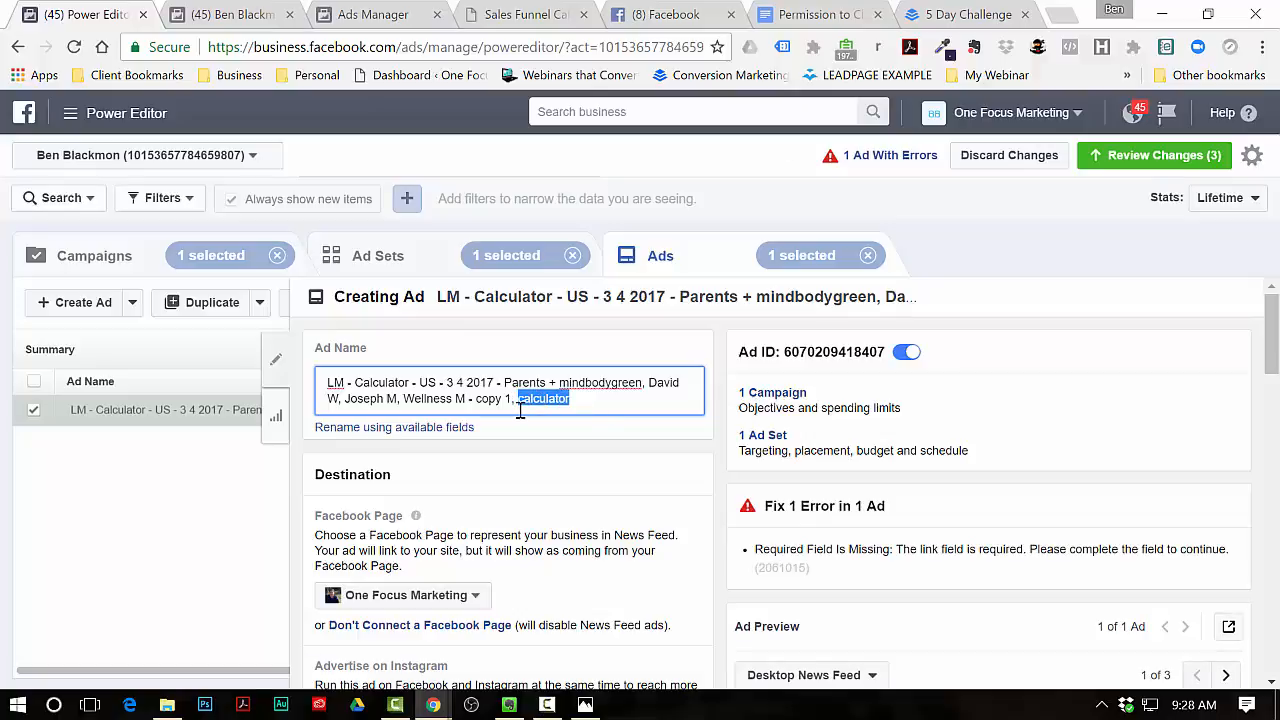
pyautogui.write('M')
pyautogui.write('y Image')
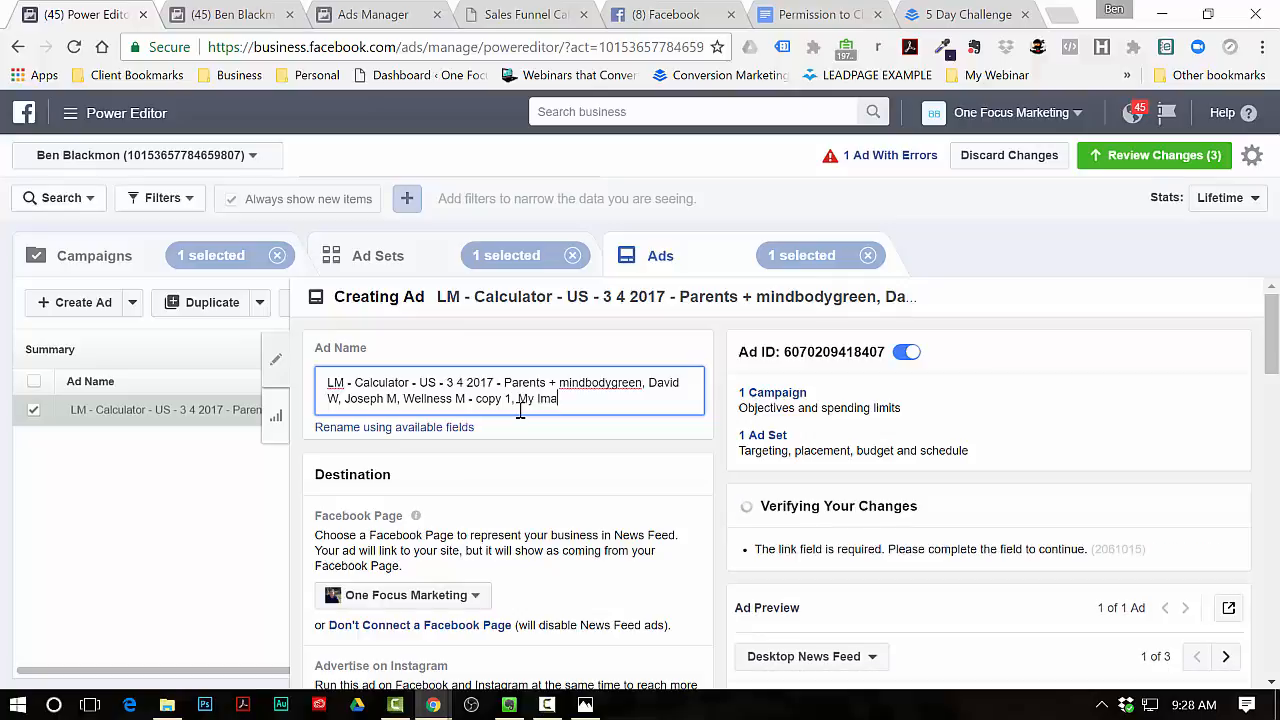
pyautogui.press('BackSpace')
pyautogui.press('BackSpace')
pyautogui.press('BackSpace')
pyautogui.press('BackSpace')
pyautogui.press('BackSpace')
pyautogui.press('BackSpace')
pyautogui.press('BackSpace')
pyautogui.press('BackSpace')
pyautogui.press('BackSpace')
pyautogui.press('BackSpace')
pyautogui.write(', Calculator')
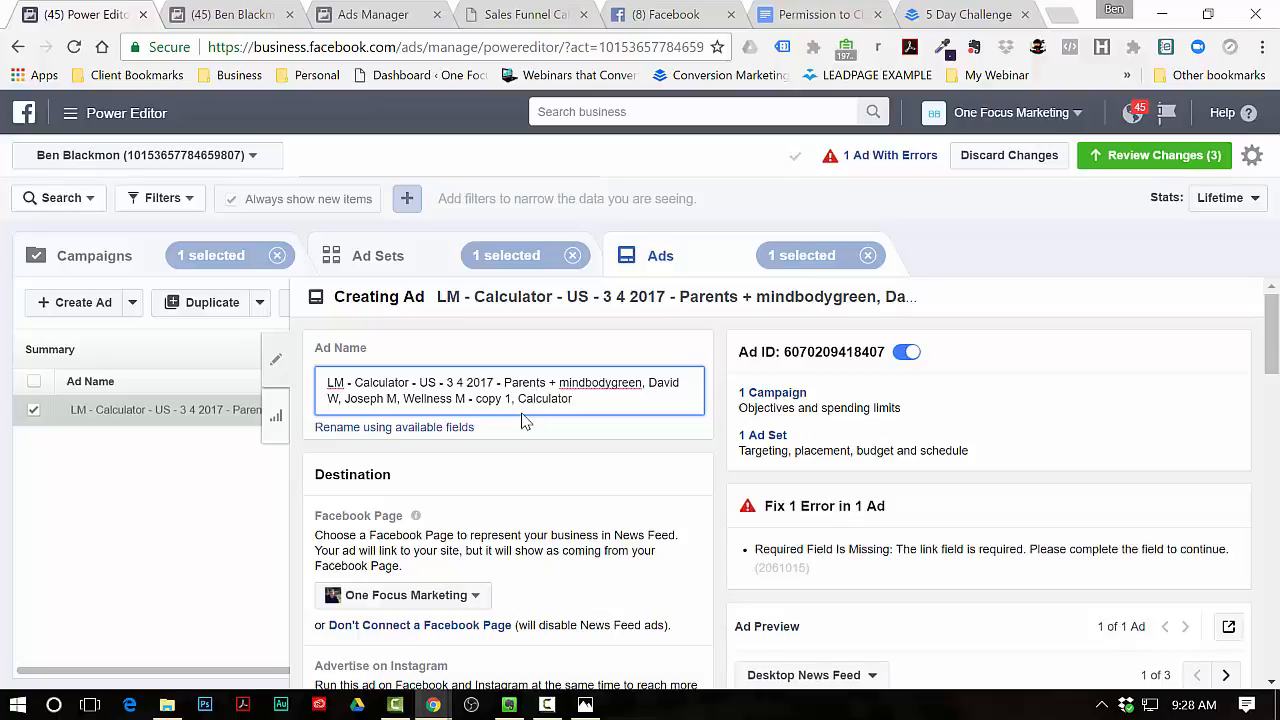
# - Switch the ad's Facebook Page from One Focus Marketing to the owner's personal-name page, searching the page list by first name
pyautogui.scroll(-1, 521, 420)
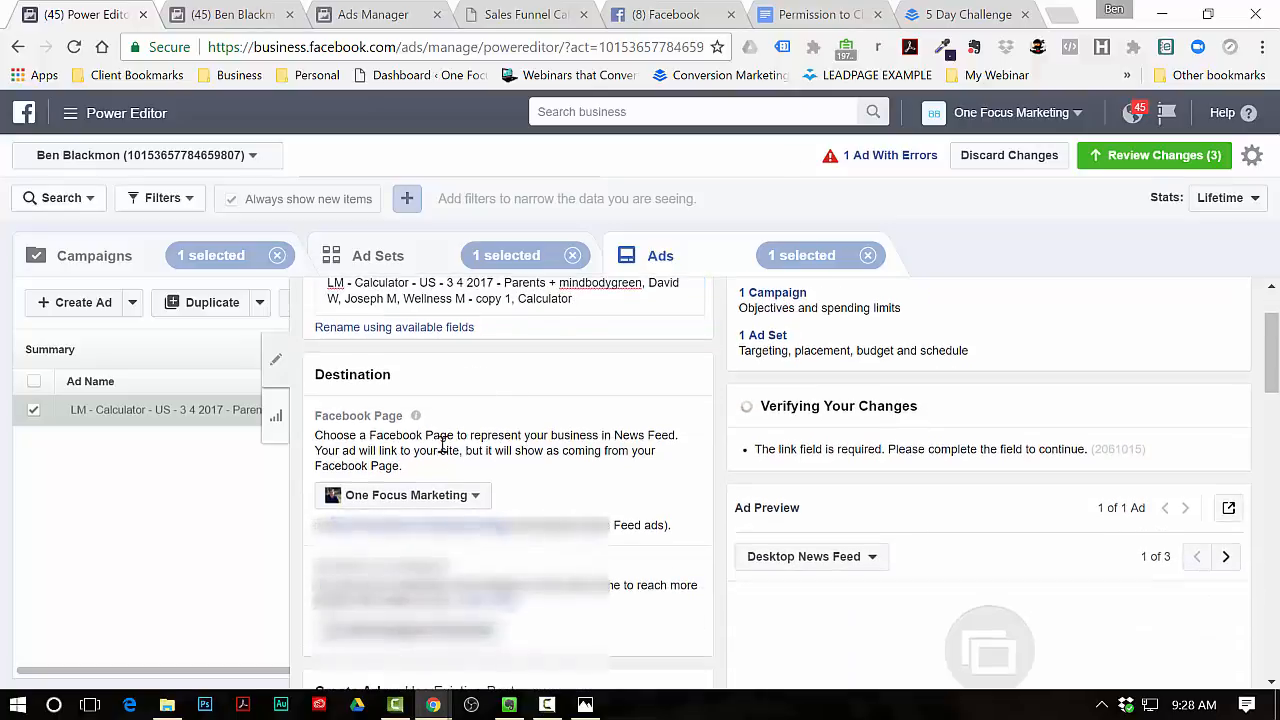
pyautogui.click(444, 502)
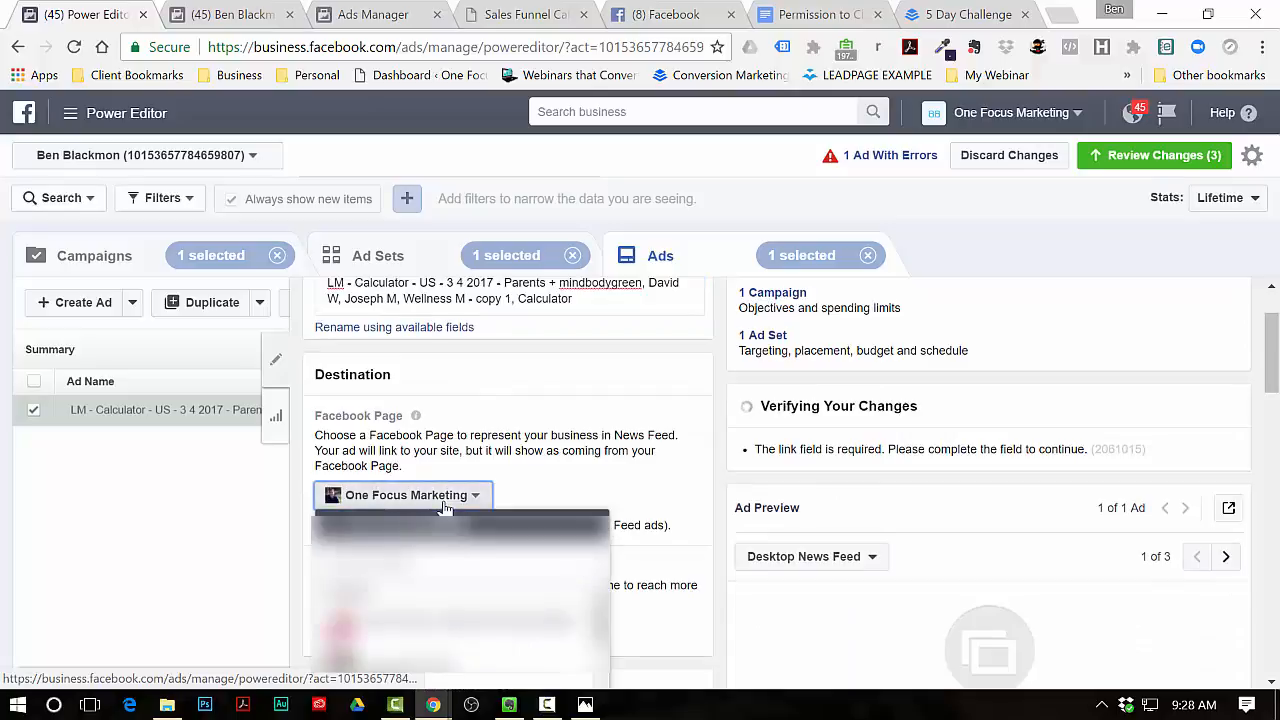
pyautogui.click(425, 565)
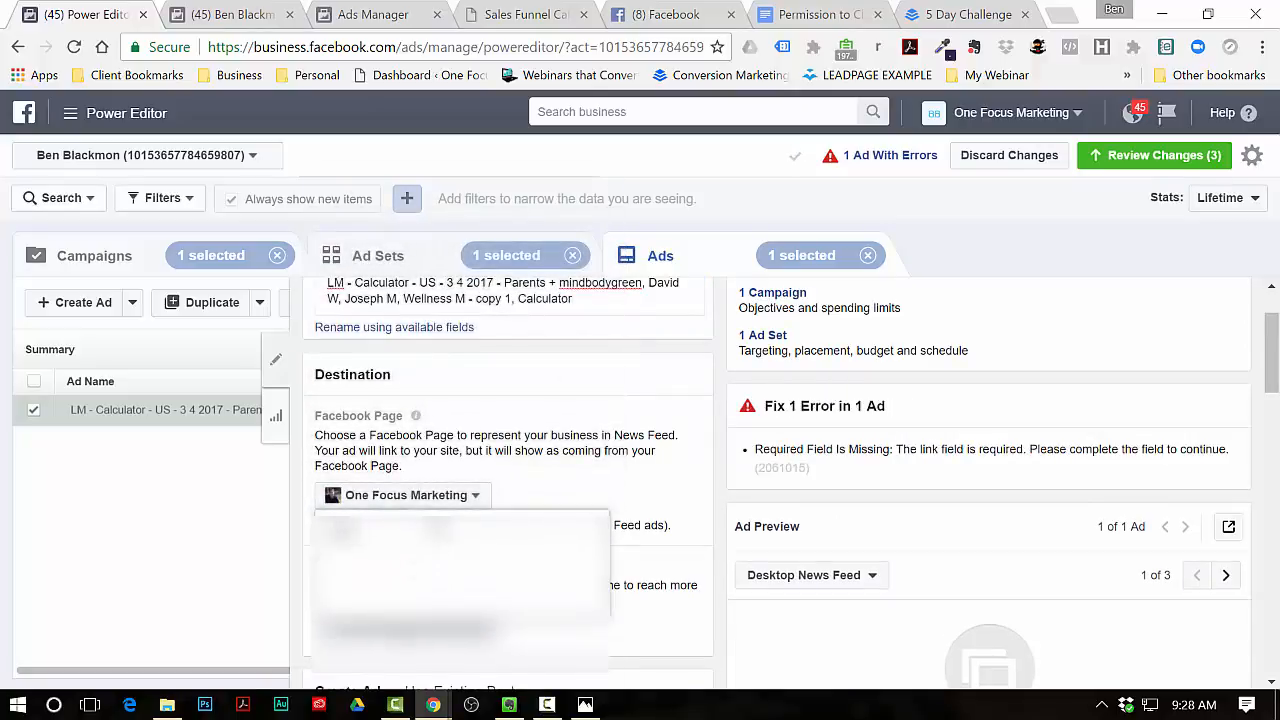
pyautogui.click(440, 501)
pyautogui.click(440, 501)
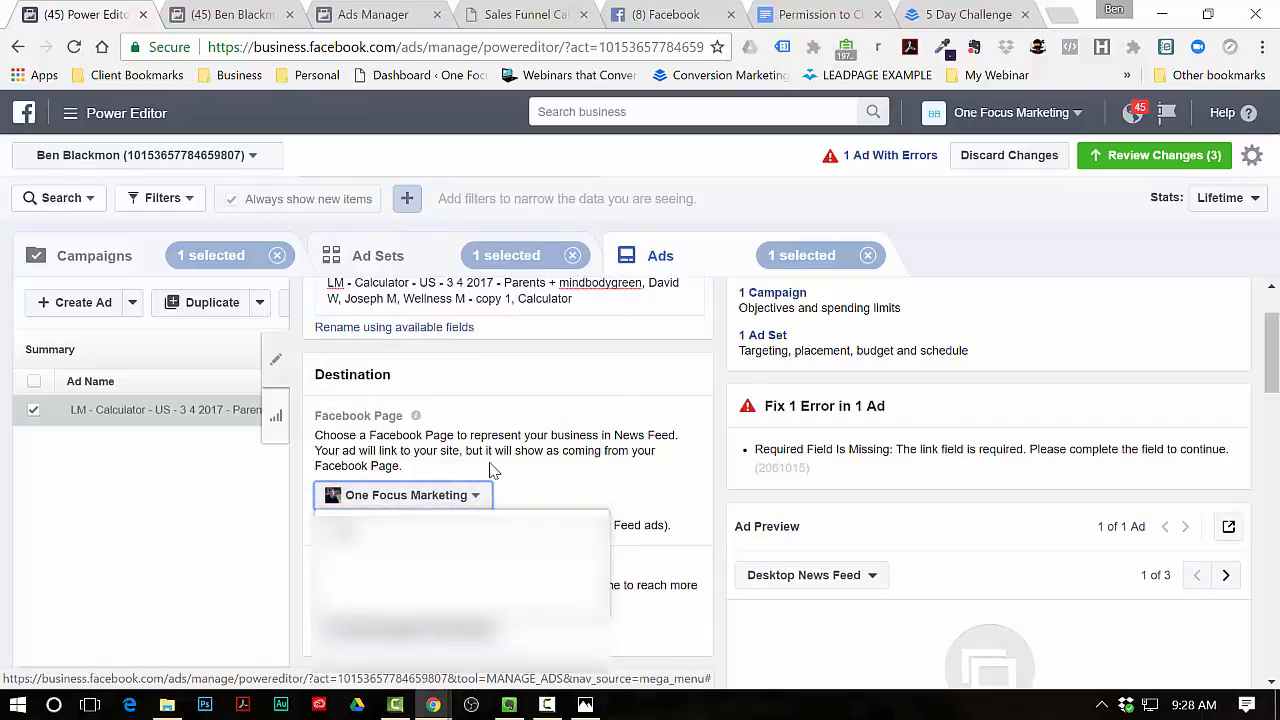
pyautogui.click(452, 498)
pyautogui.click(468, 503)
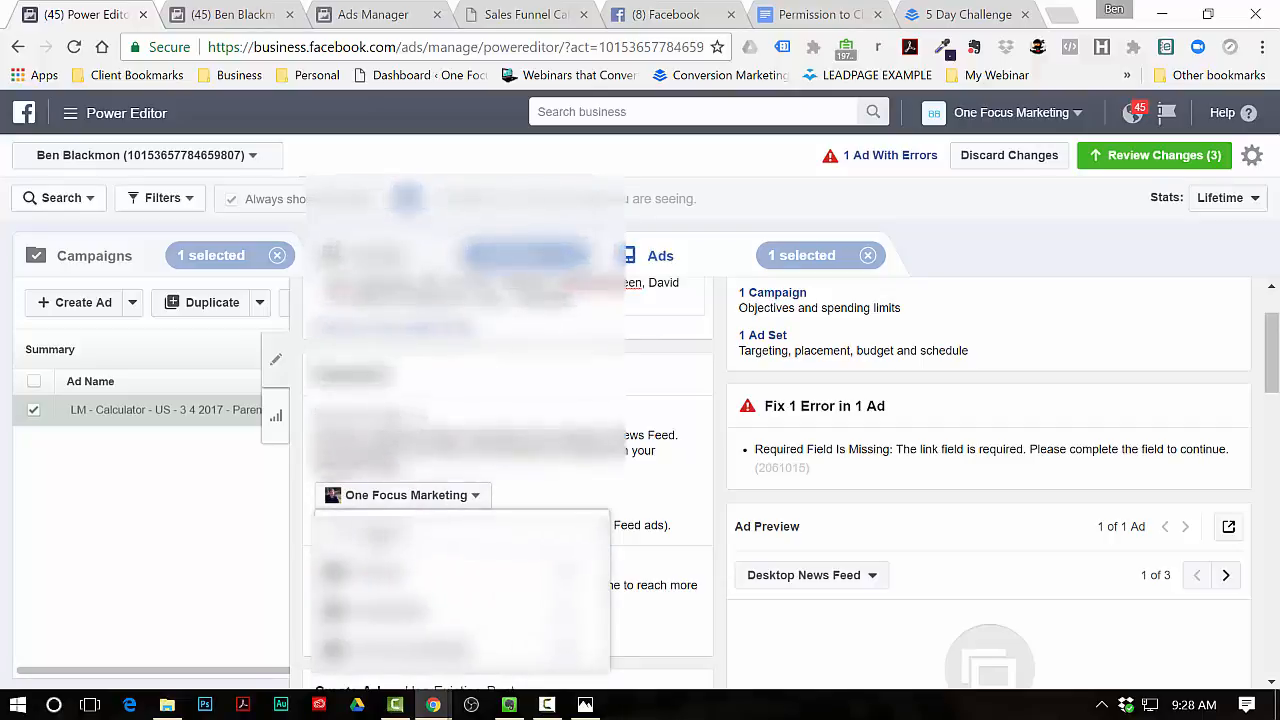
pyautogui.write('ben')
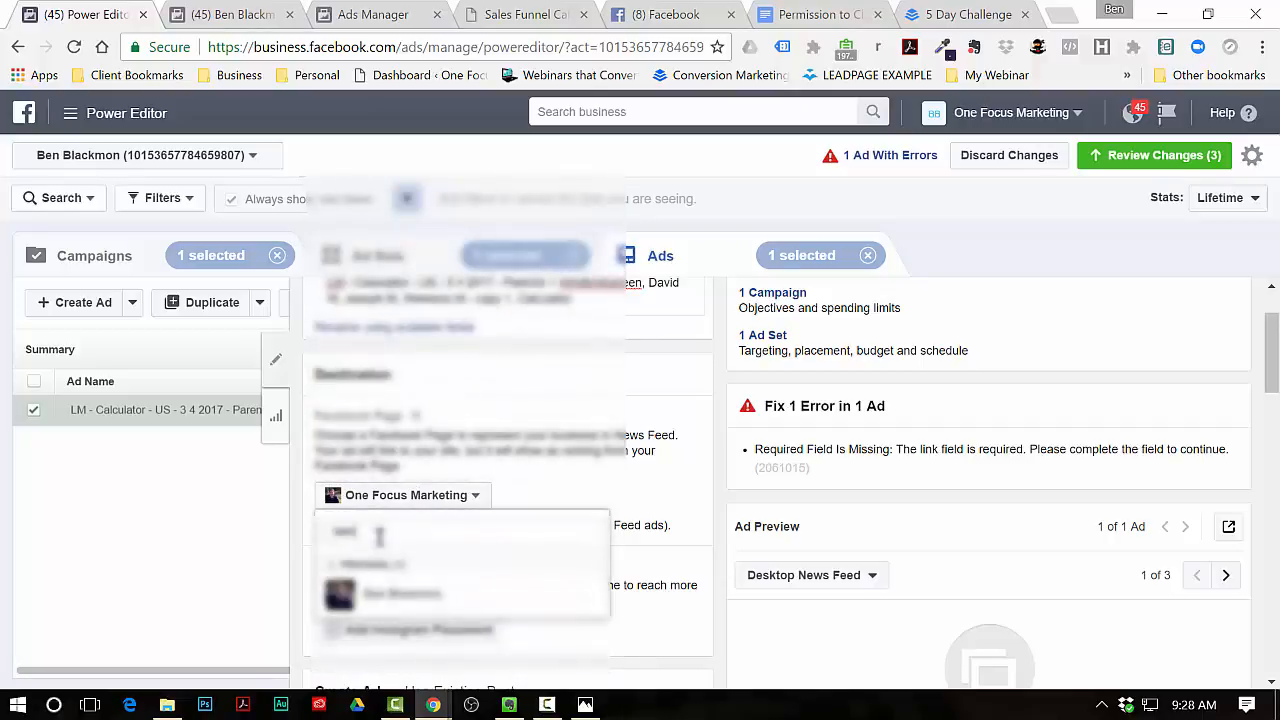
pyautogui.click(404, 593)
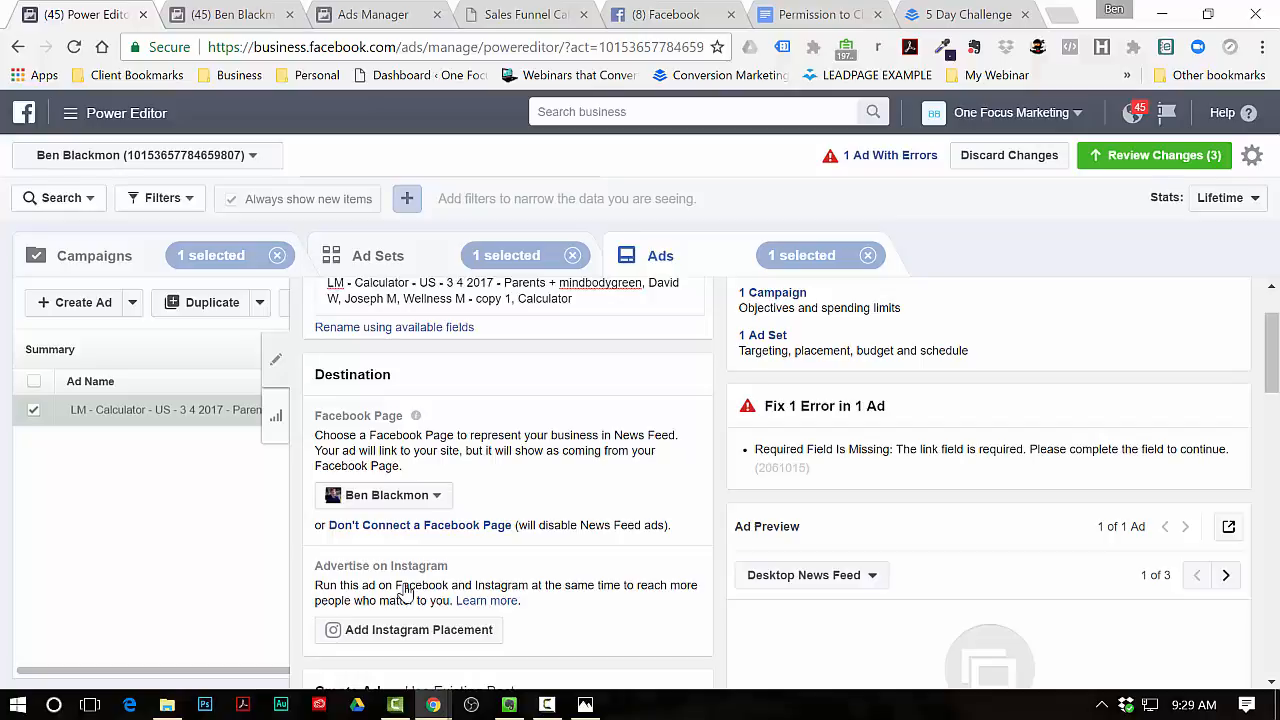
# - Set the ad's image to the sales funnel profit calculator picture from the image library
pyautogui.scroll(-2, 405, 592)
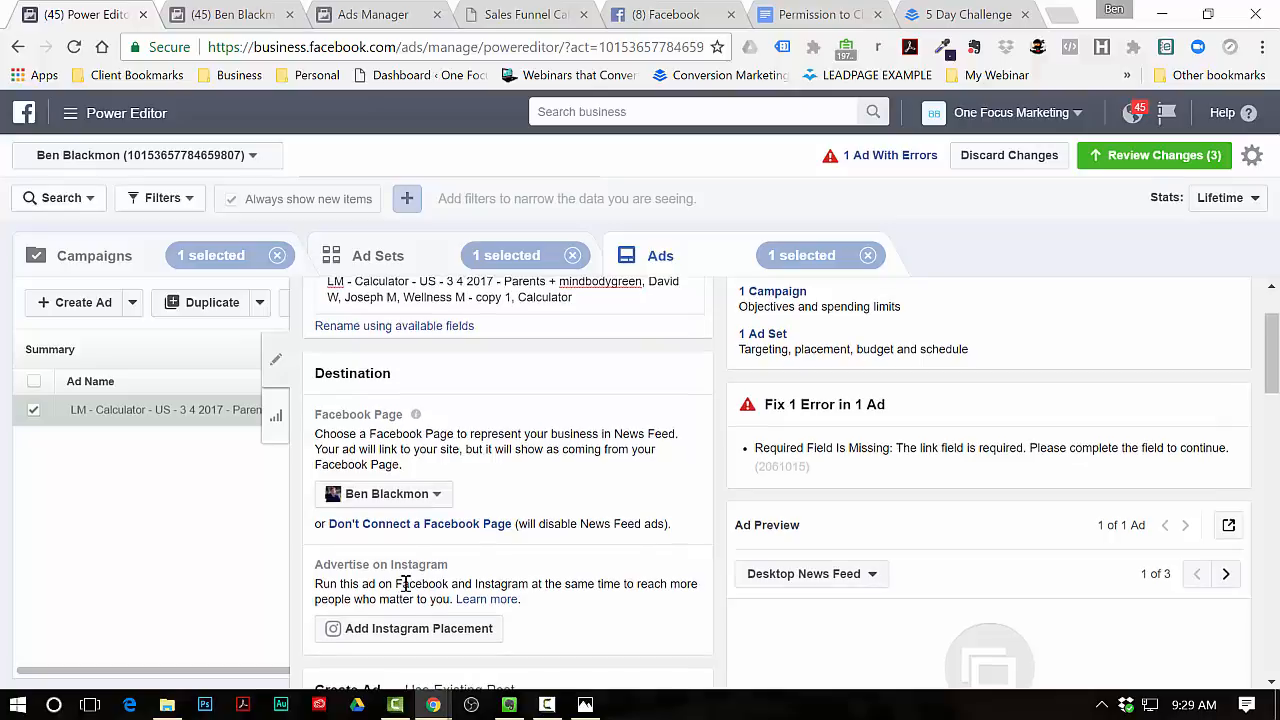
pyautogui.scroll(-2, 510, 475)
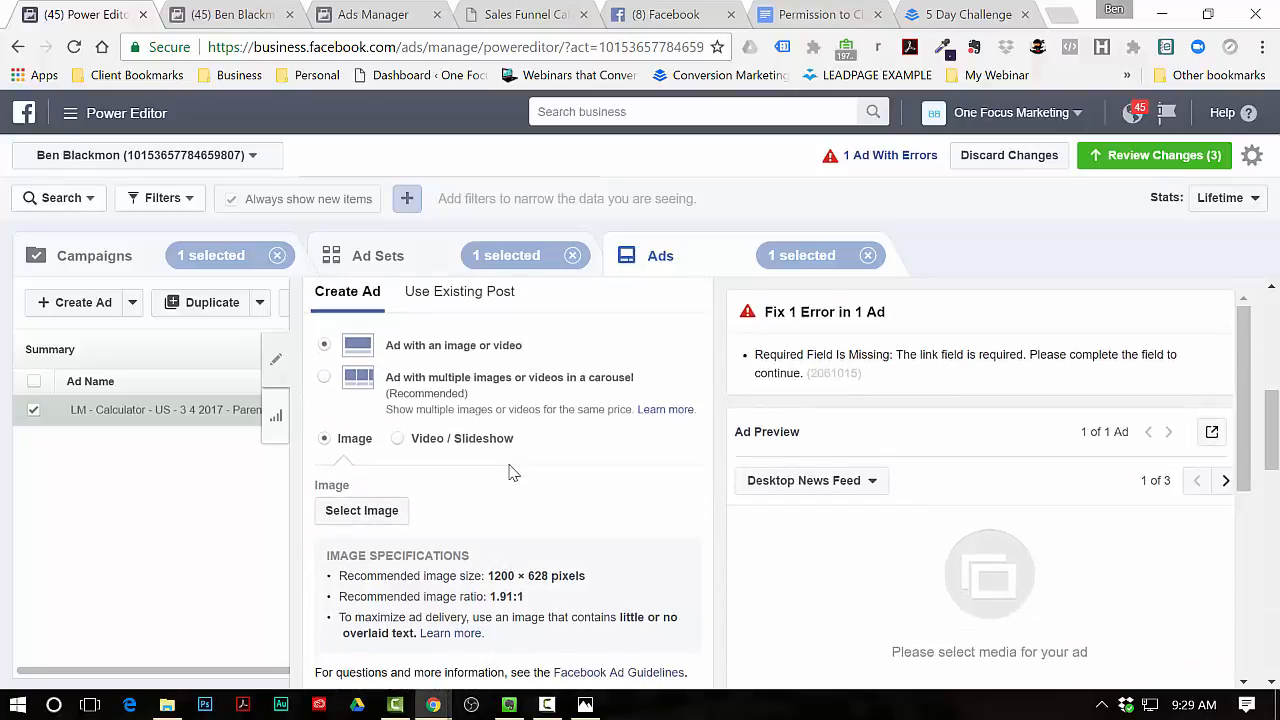
pyautogui.click(364, 514)
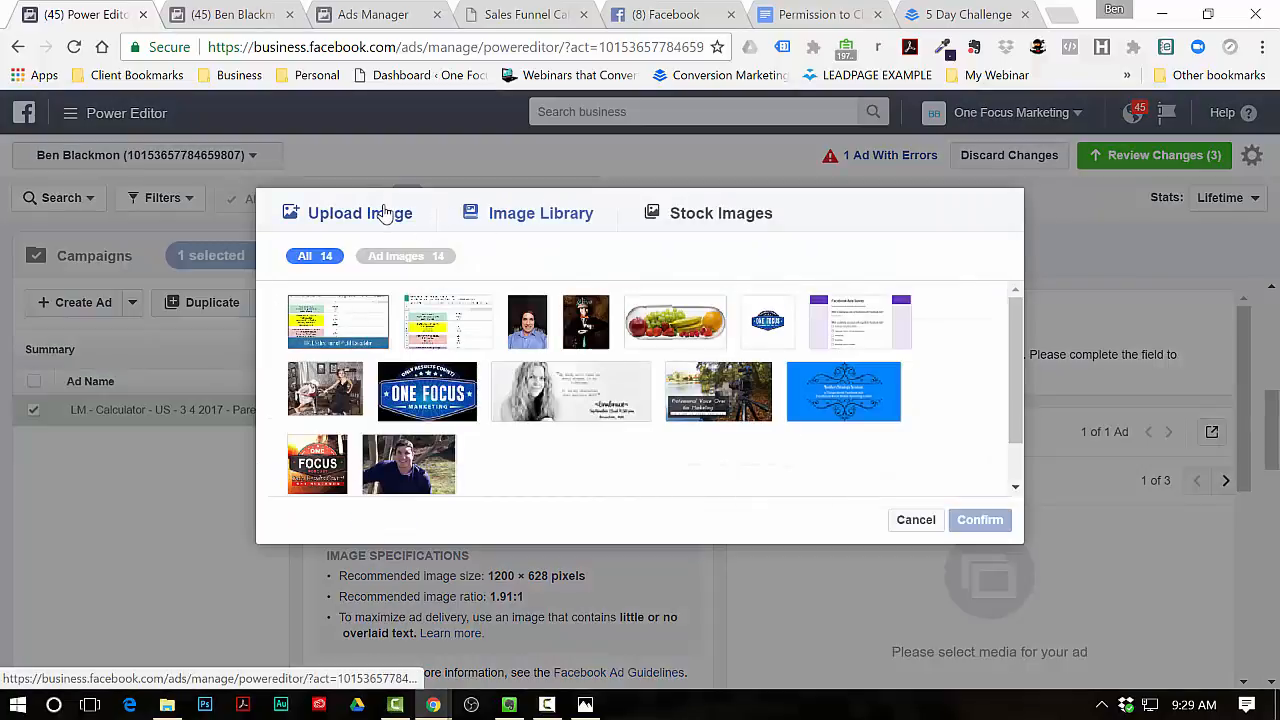
pyautogui.click(340, 324)
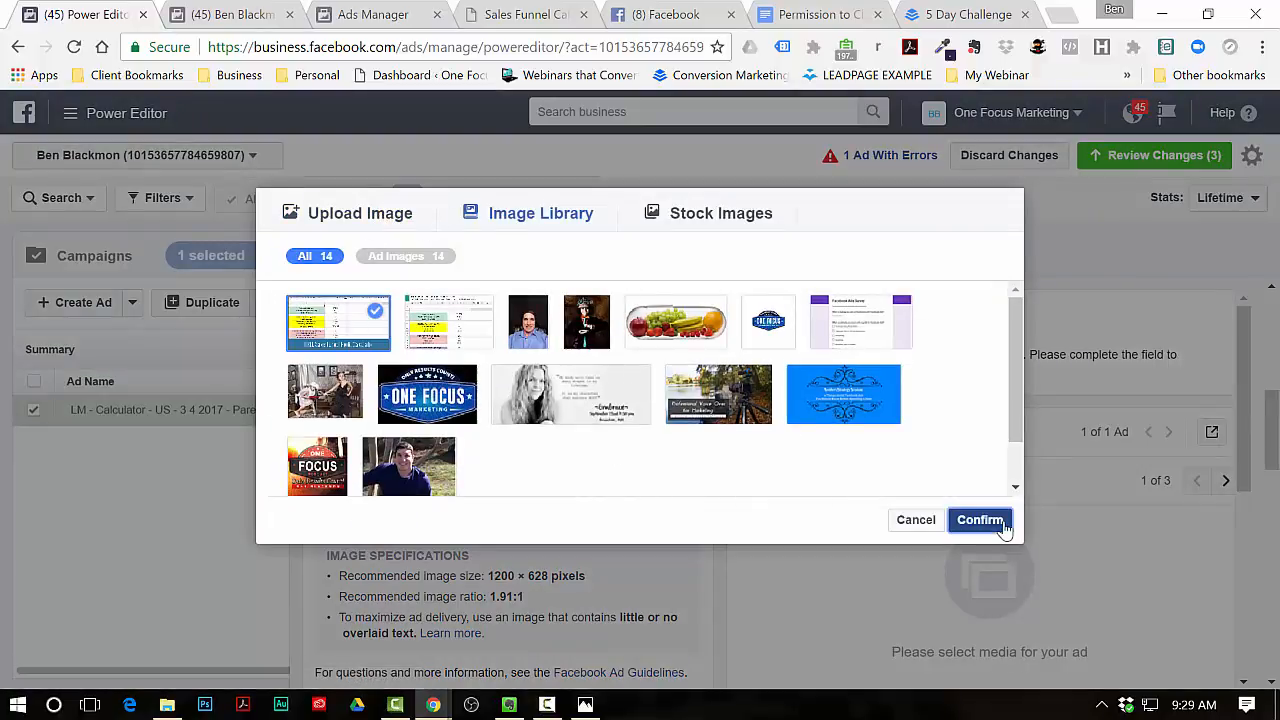
pyautogui.click(980, 520)
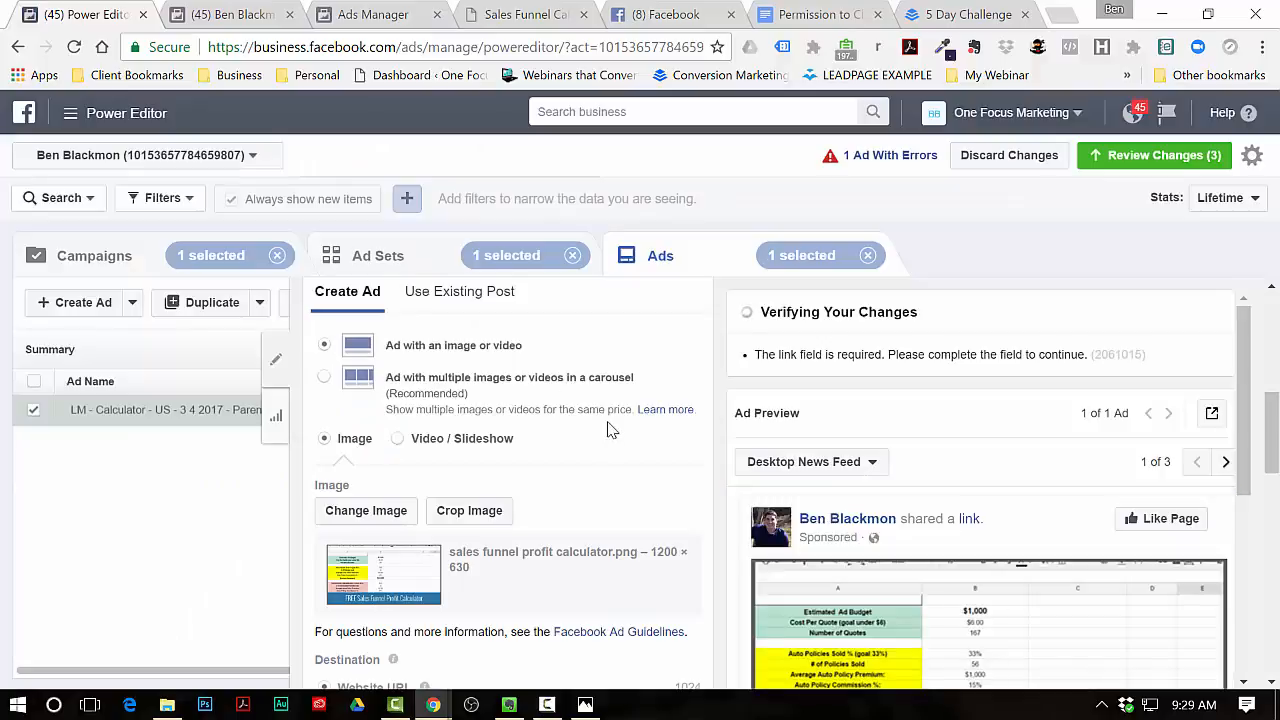
pyautogui.scroll(-2, 510, 415)
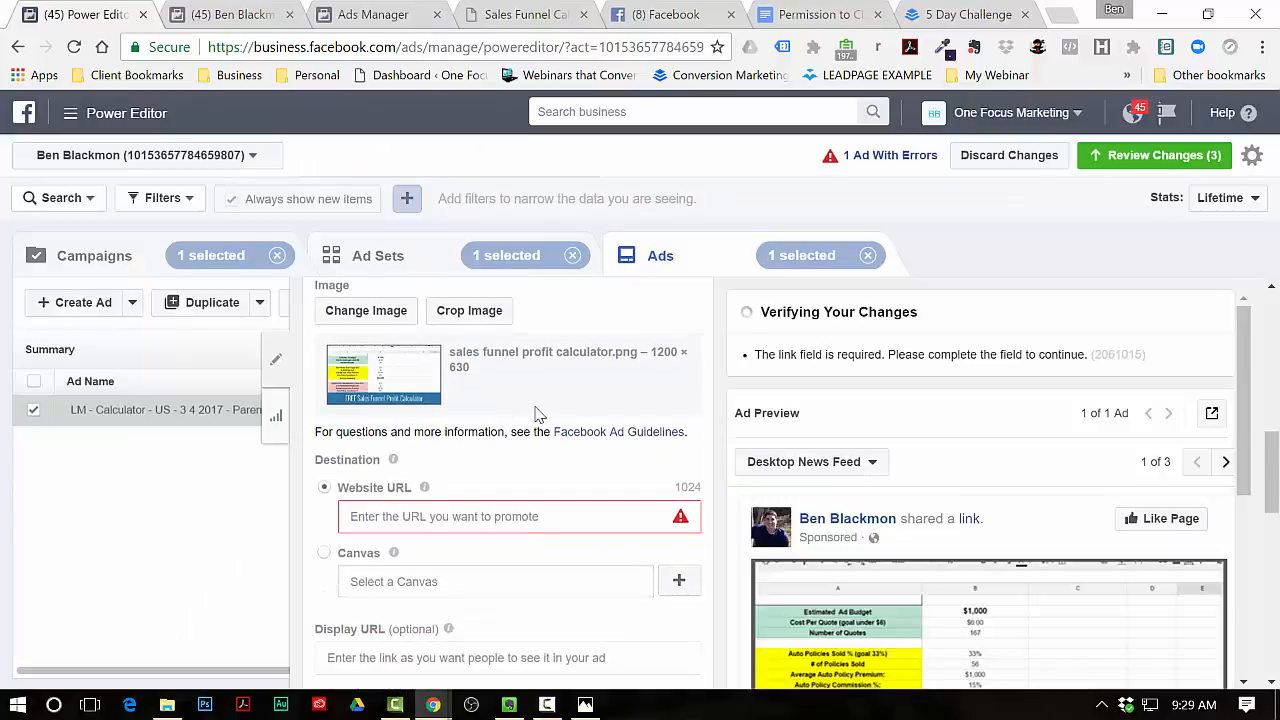
pyautogui.click(471, 515)
pyautogui.write('h')
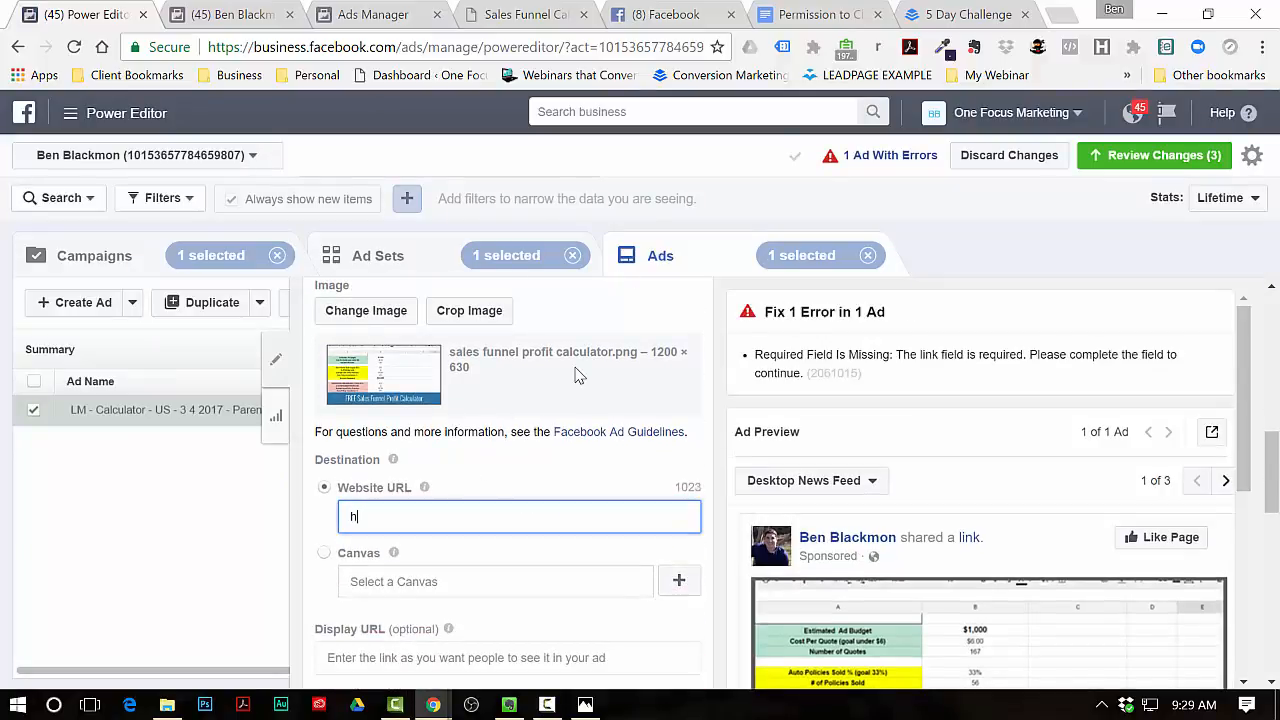
pyautogui.write('ttp://www.onefocusma')
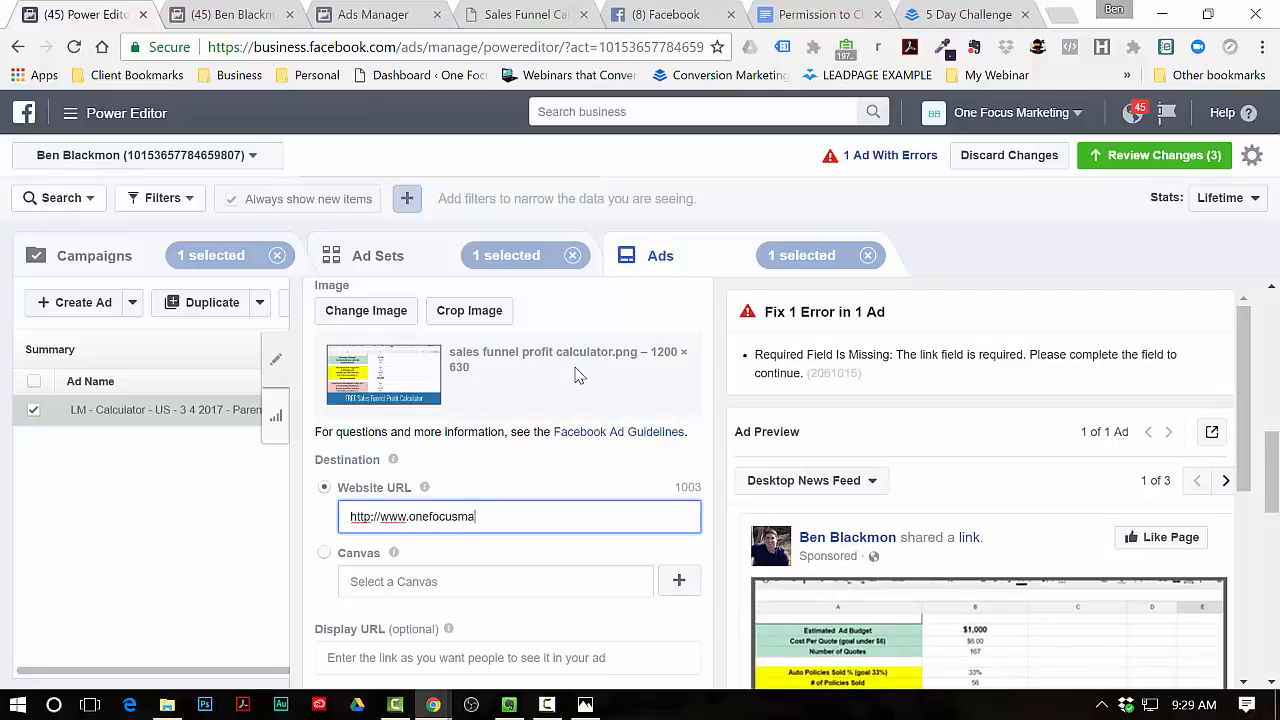
pyautogui.write('rketing.com/calculator')
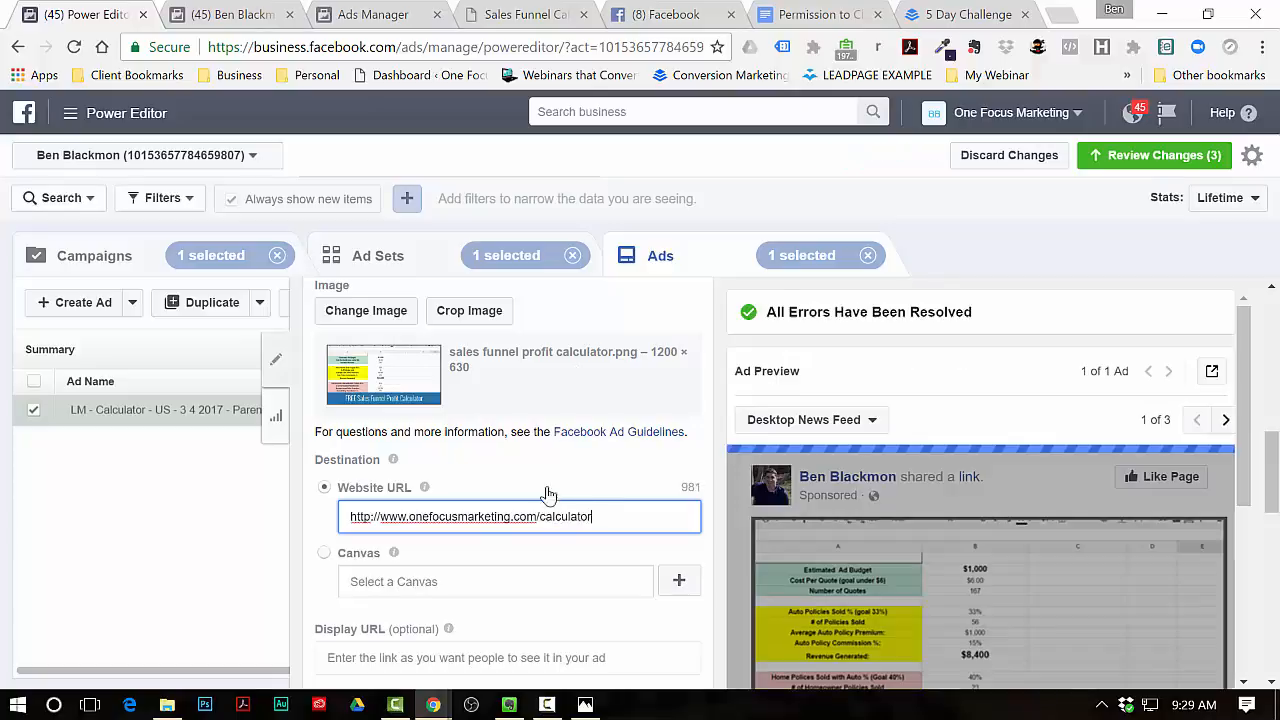
pyautogui.click(541, 448)
# - Set the ad's display URL to onefocusmarketing.com
pyautogui.scroll(-1, 542, 432)
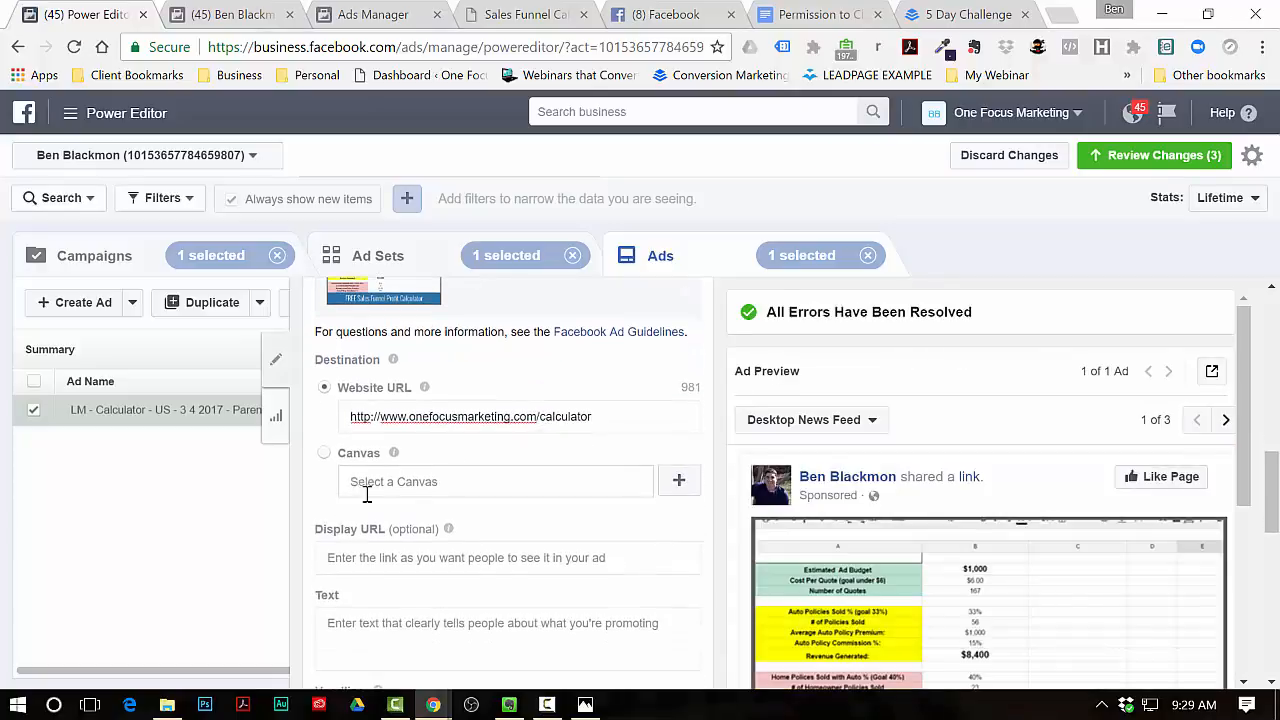
pyautogui.scroll(-3, 728, 508)
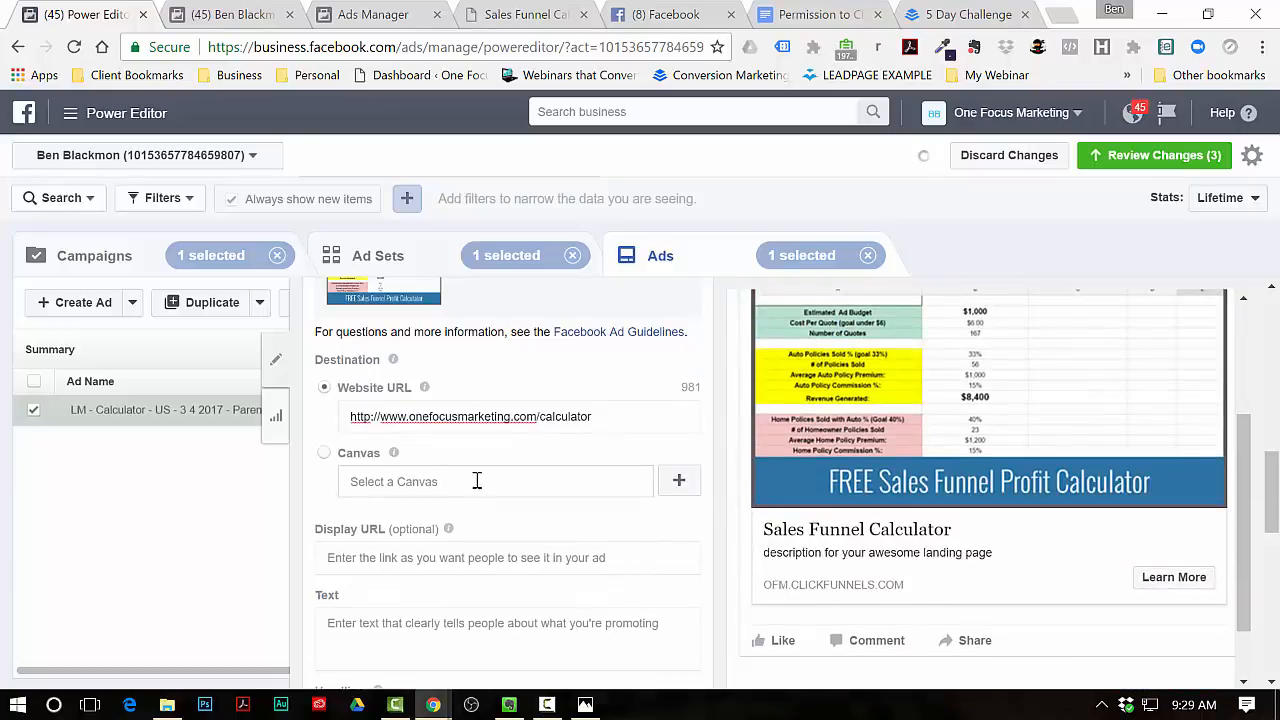
pyautogui.click(440, 558)
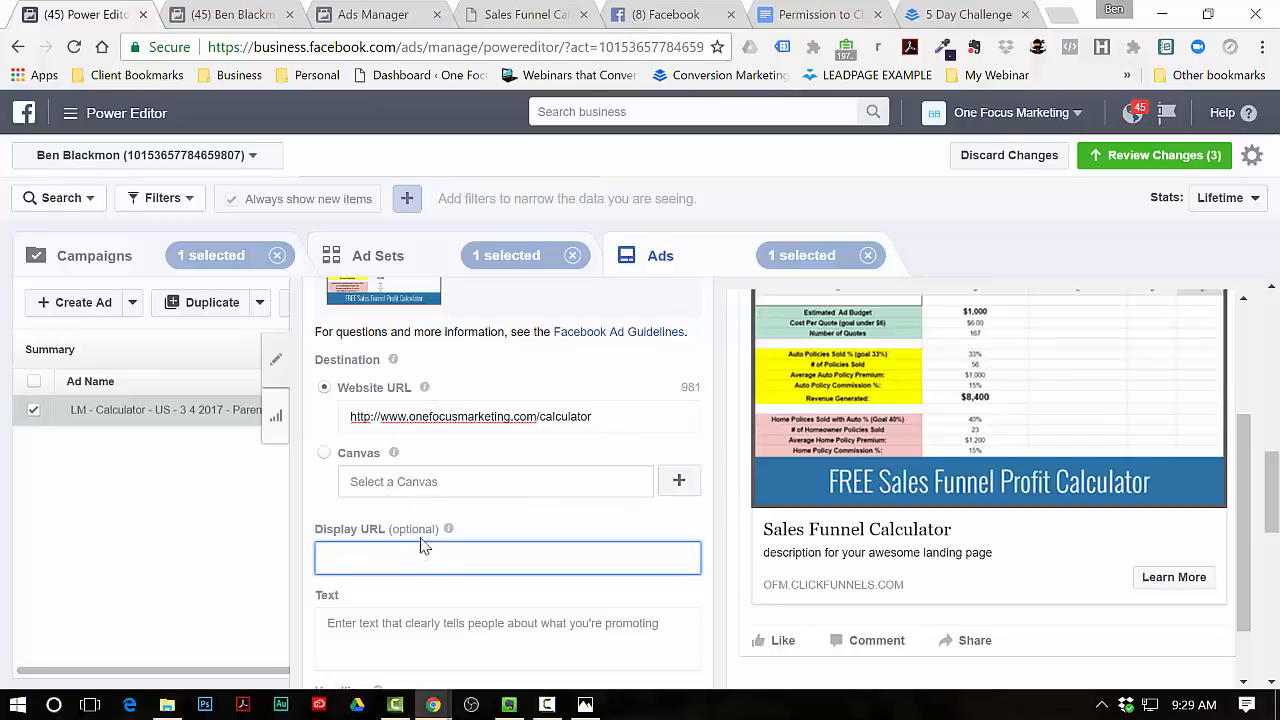
pyautogui.write('onefocusmarketing.com')
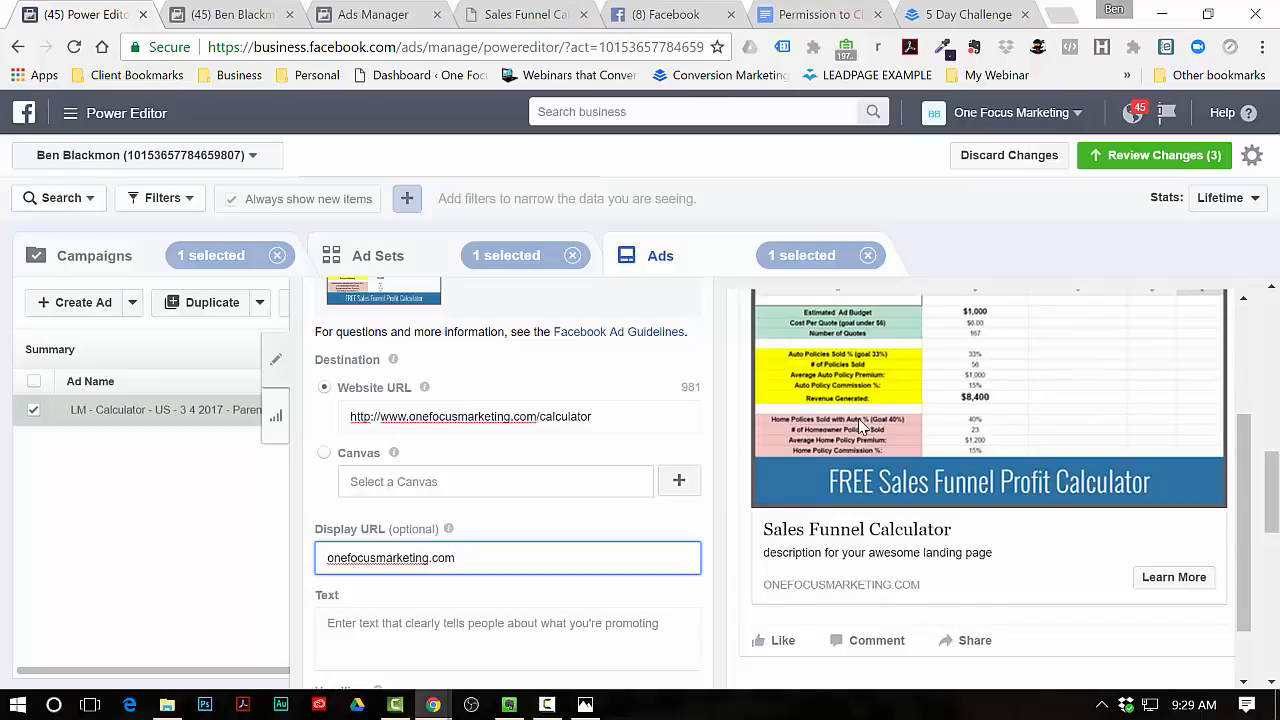
# - Paste the copied ad copy beginning "Raising kids, running a household and being an entrepreneur" as the ad's text
pyautogui.scroll(2, 560, 410)
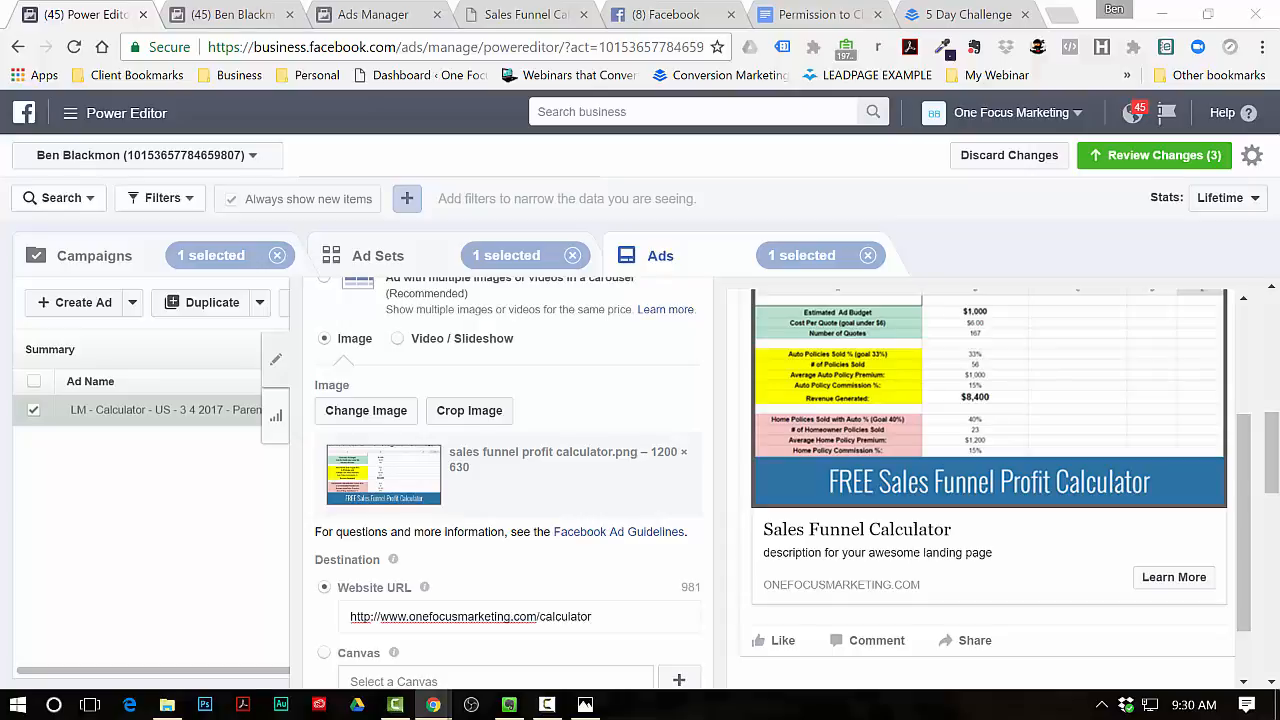
pyautogui.scroll(-2, 492, 363)
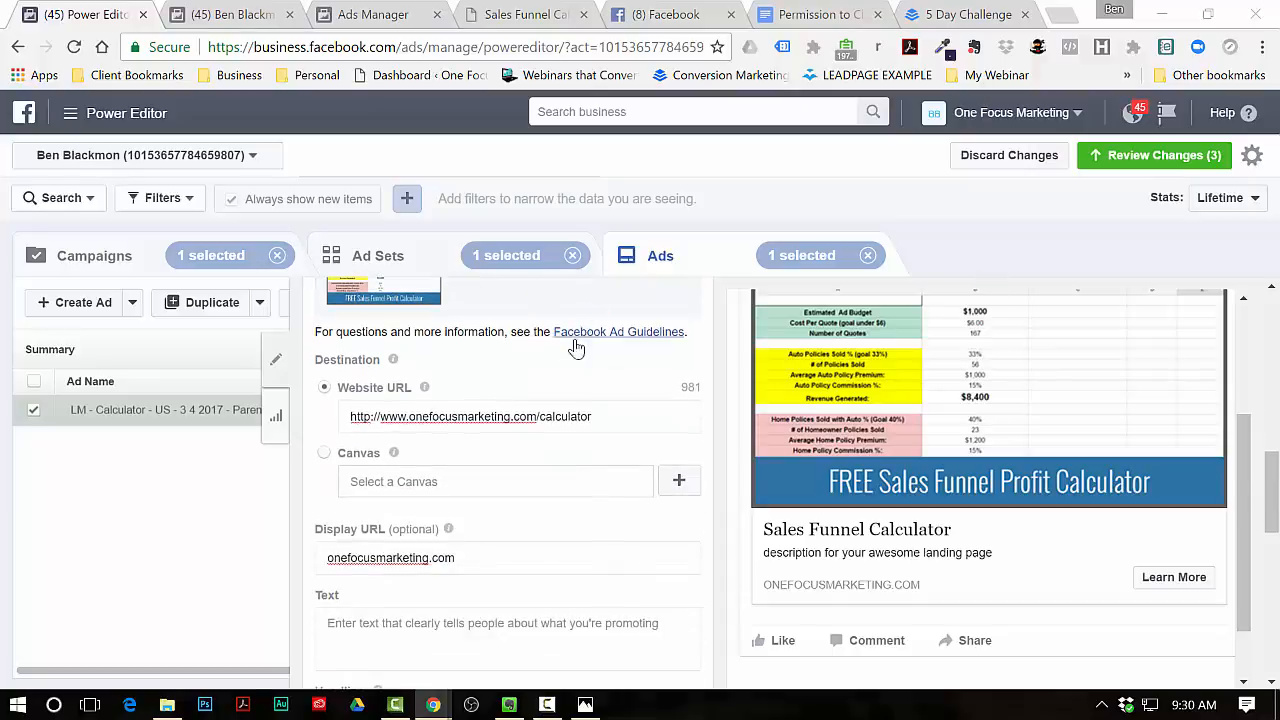
pyautogui.scroll(-1, 572, 358)
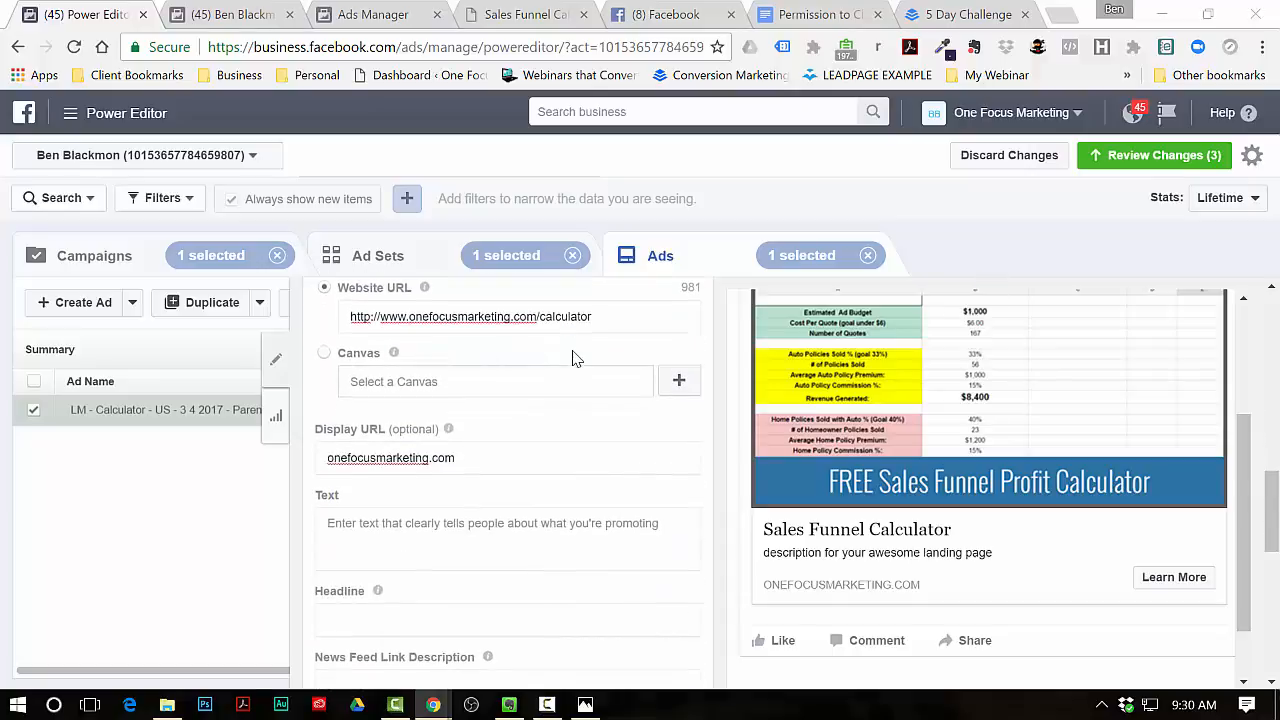
pyautogui.scroll(3, 893, 428)
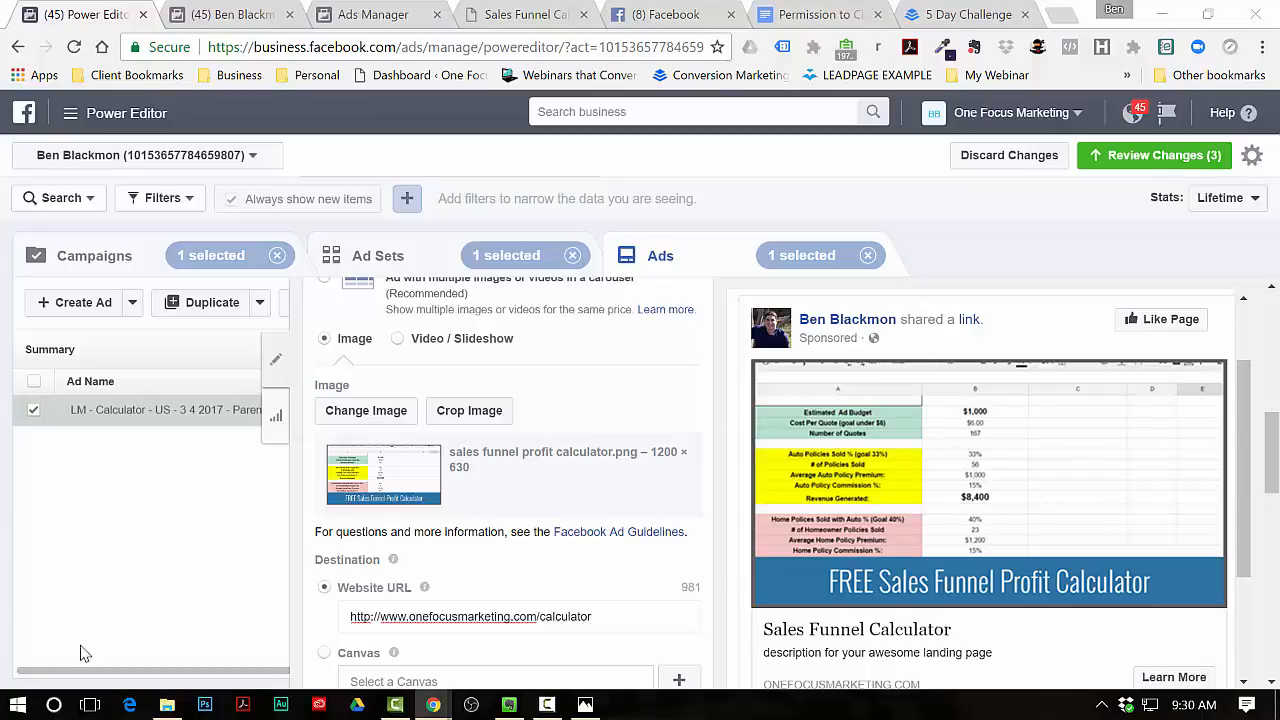
pyautogui.scroll(-3, 358, 478)
pyautogui.scroll(1, 370, 447)
pyautogui.scroll(-1, 370, 447)
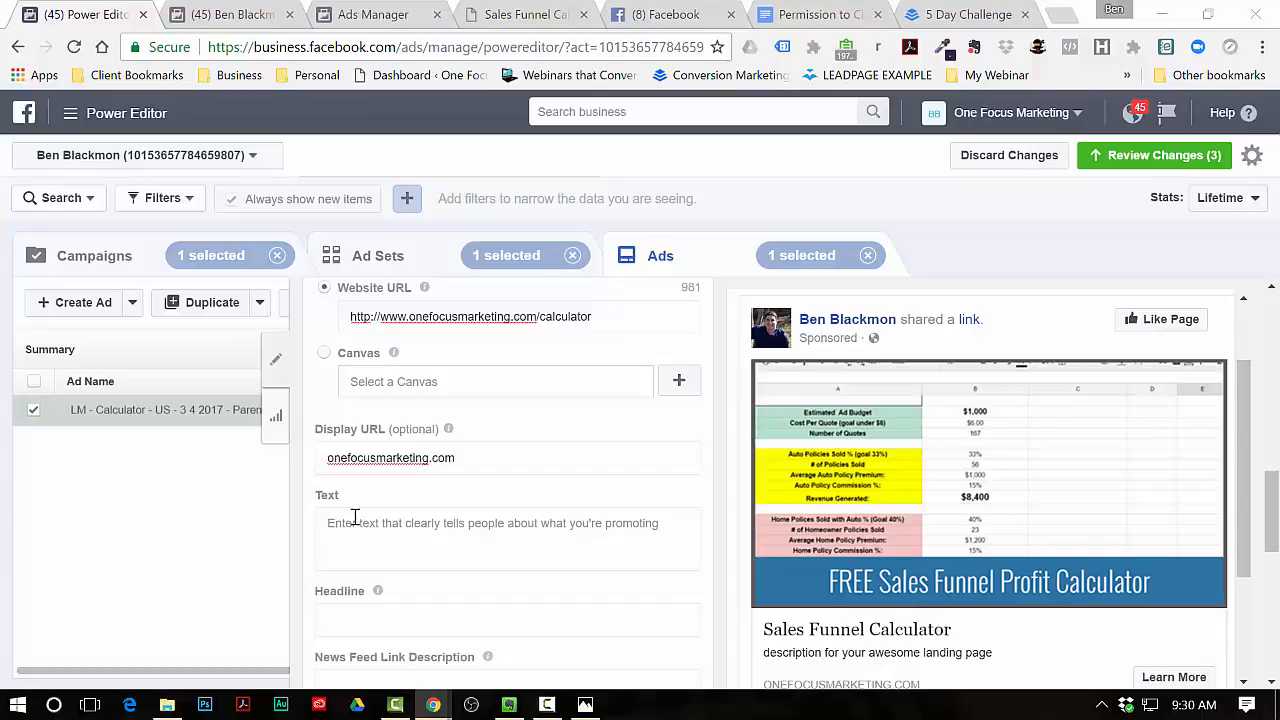
pyautogui.click(355, 517)
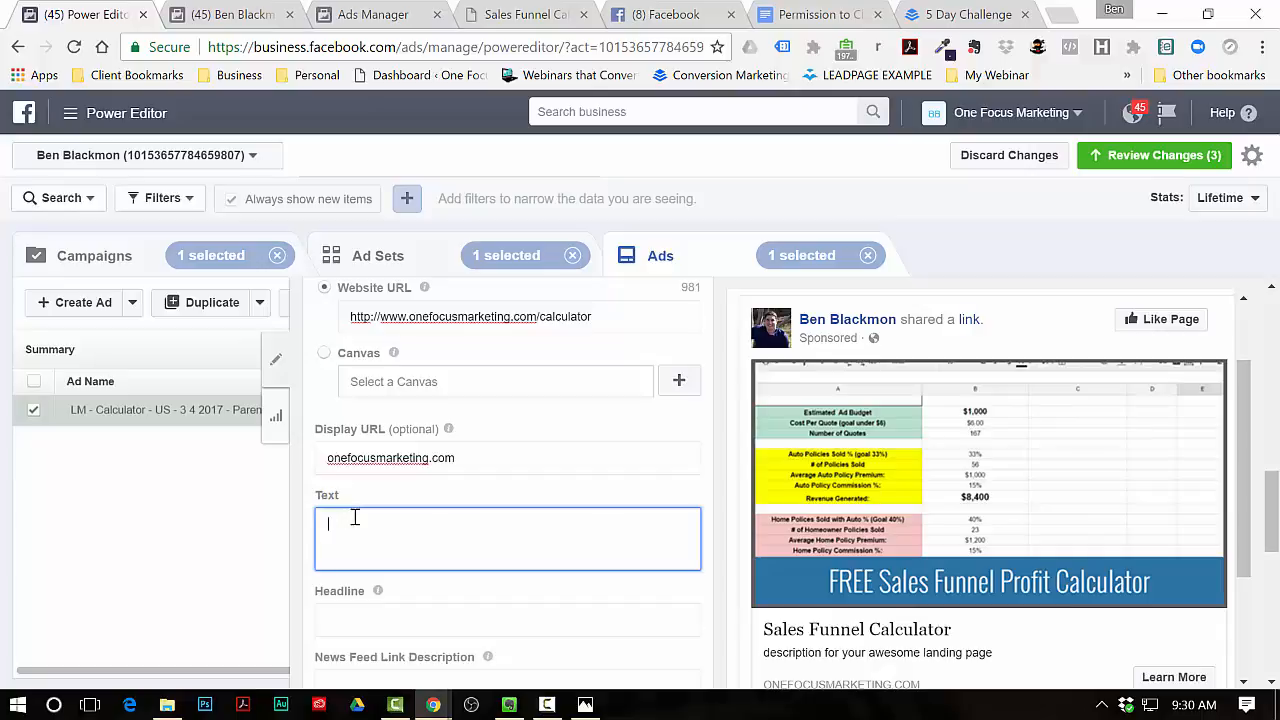
pyautogui.hotkey('ctrl', 'v')
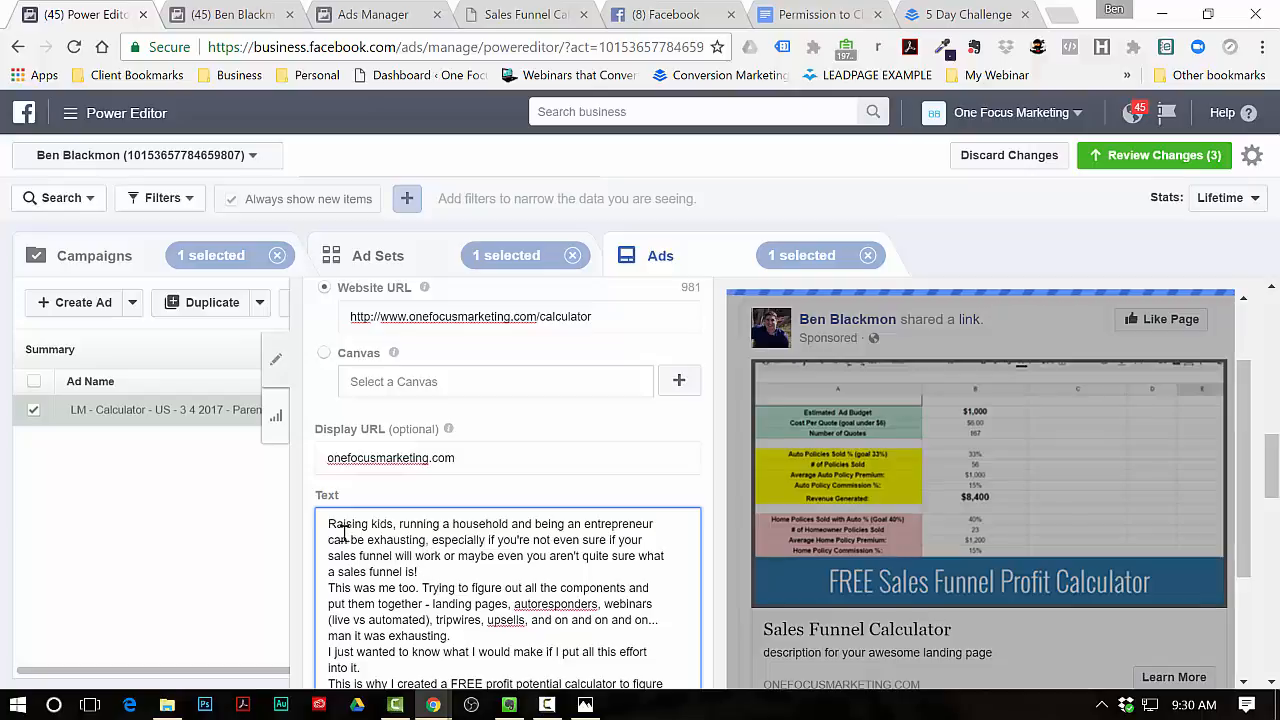
# - Insert blank lines between the ad text's opening paragraphs, around the "Get it Here" link line and after "Here is what you do"
pyautogui.click(437, 571)
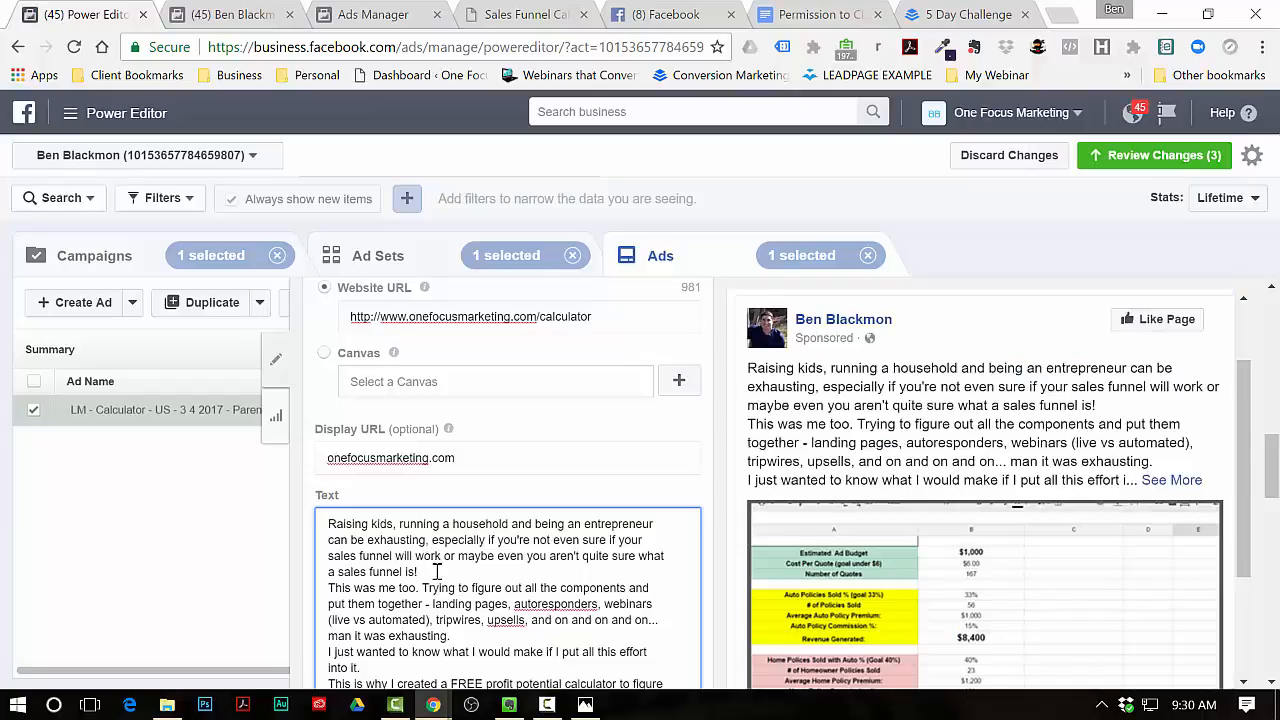
pyautogui.press('Return')
pyautogui.scroll(-1, 437, 571)
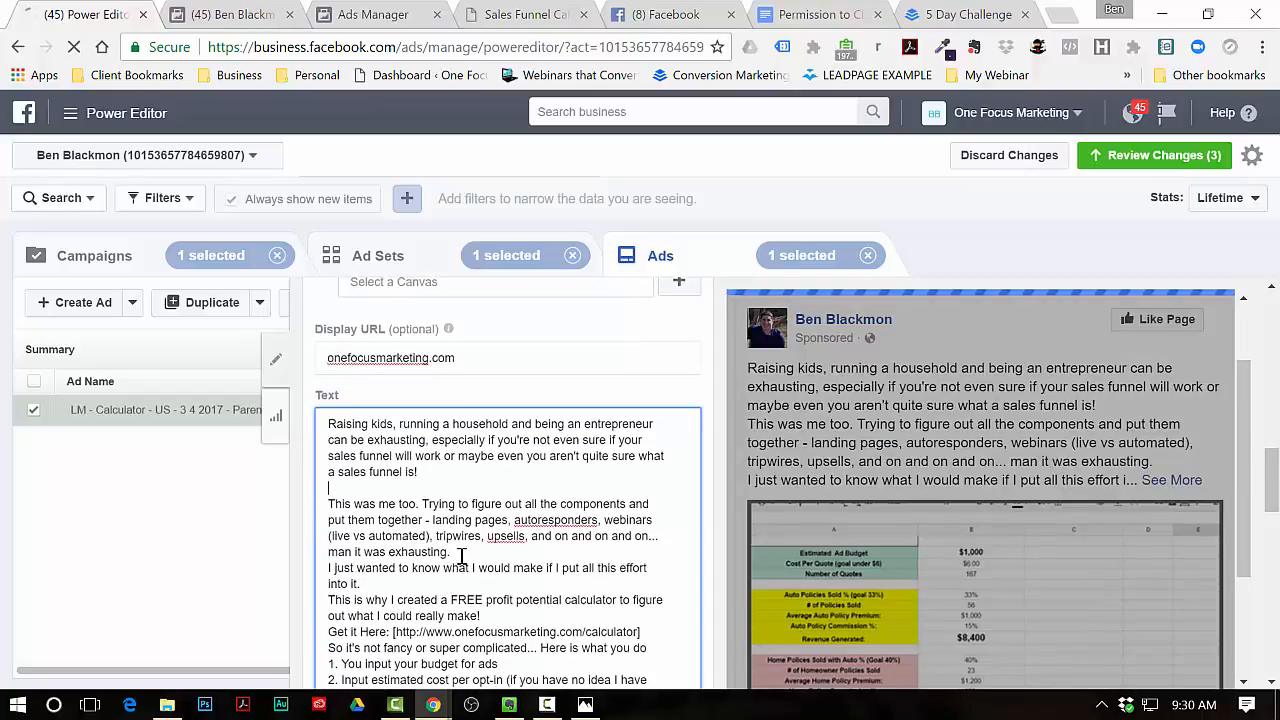
pyautogui.click(461, 553)
pyautogui.press('Return')
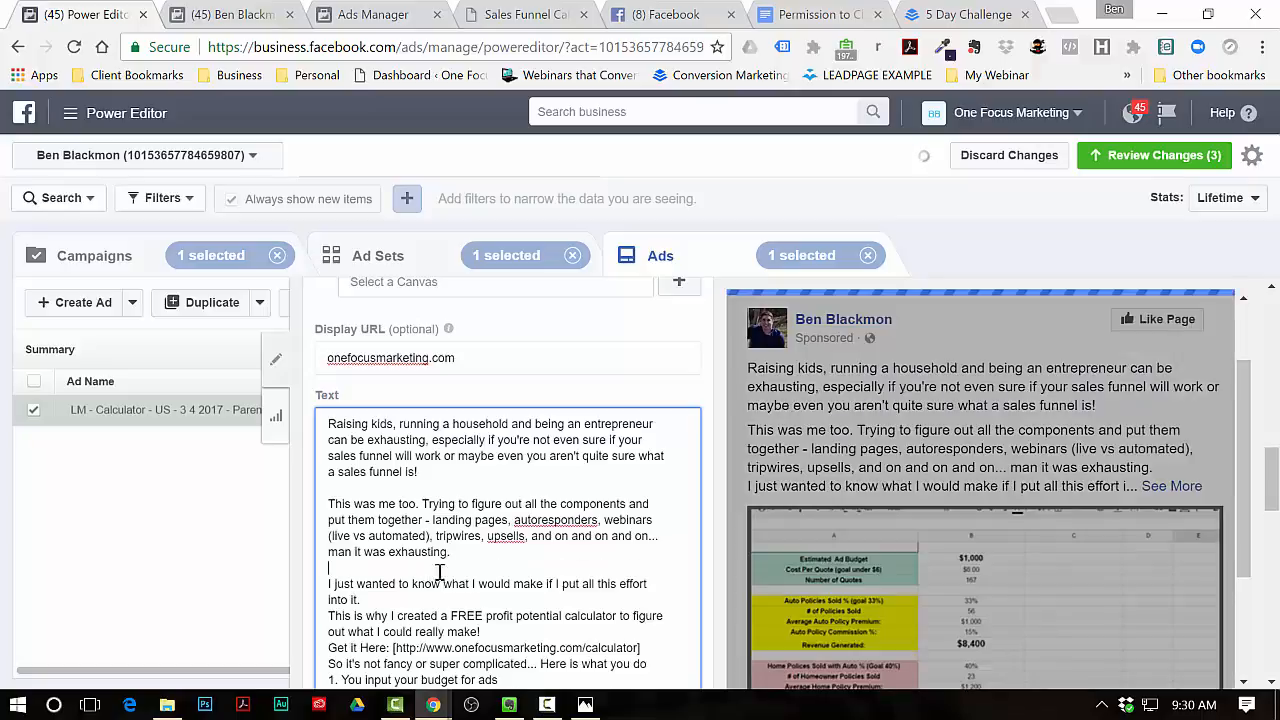
pyautogui.click(399, 600)
pyautogui.press('Return')
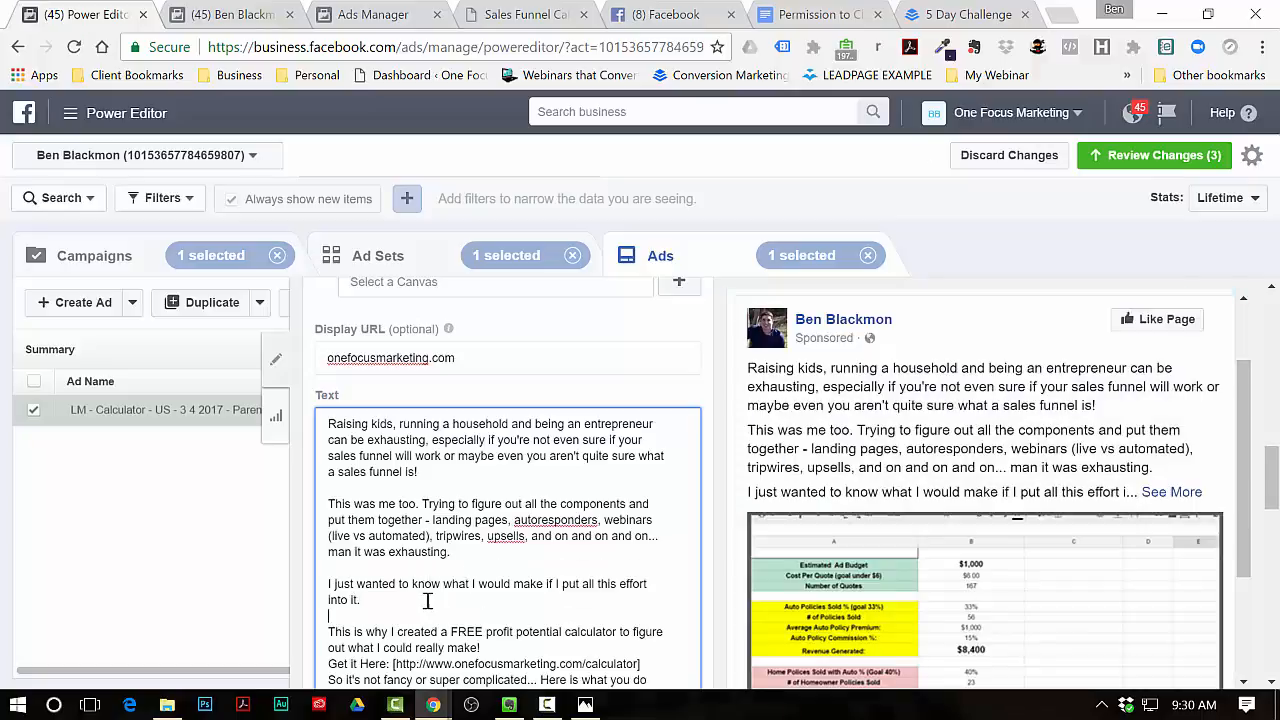
pyautogui.scroll(-1, 434, 600)
pyautogui.click(507, 547)
pyautogui.press('Return')
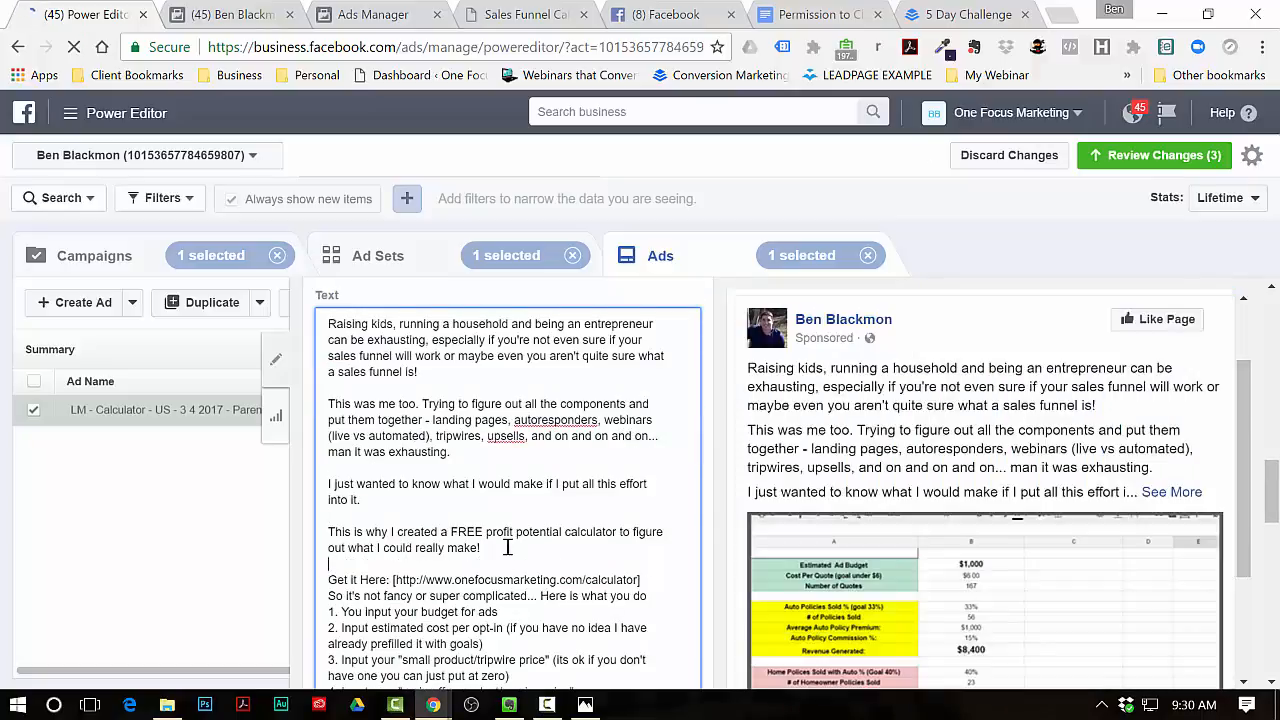
pyautogui.click(642, 579)
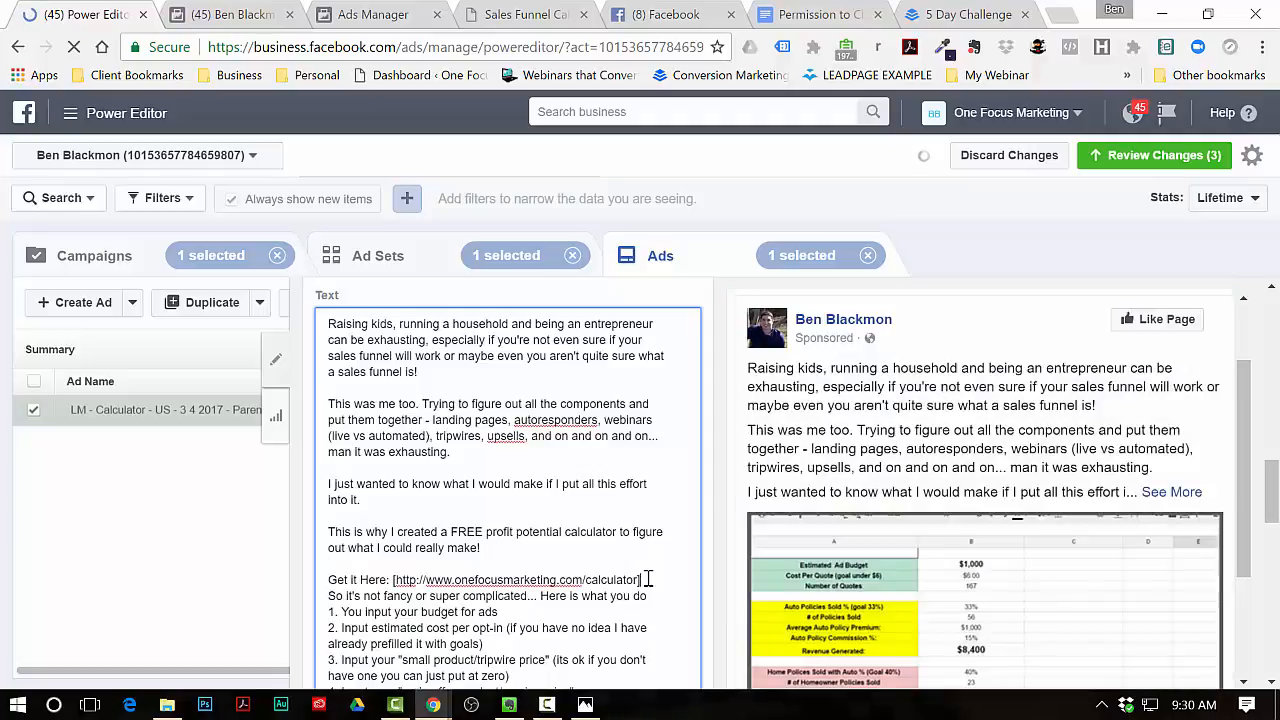
pyautogui.press('Return')
pyautogui.click(660, 614)
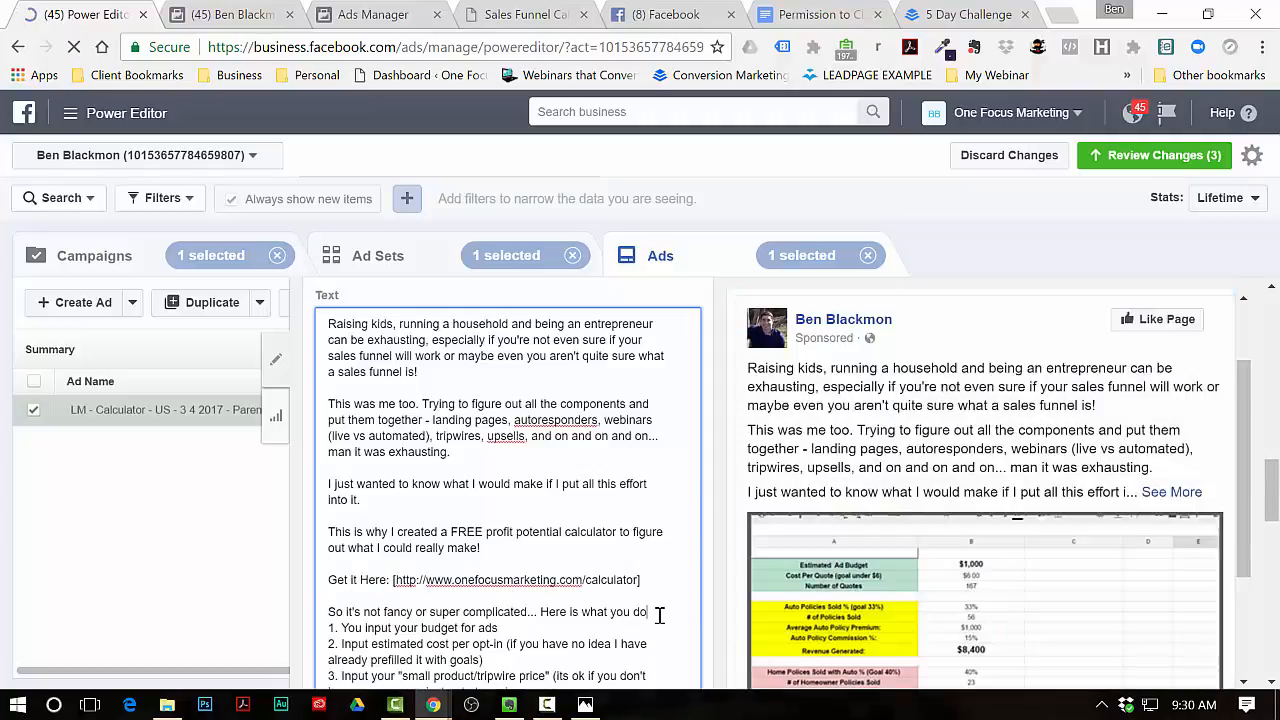
pyautogui.press('Return')
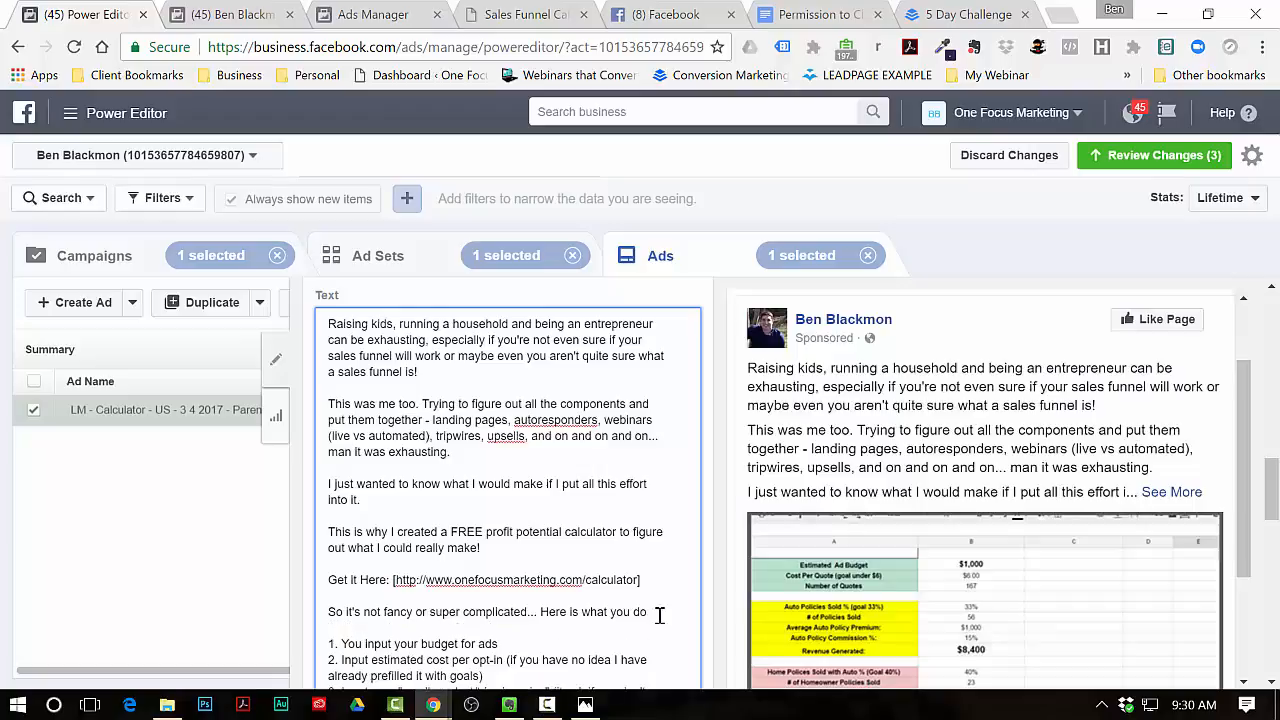
# - Insert a blank line after each of the five numbered calculator instructions in the ad text
pyautogui.scroll(-1, 474, 623)
pyautogui.scroll(-1, 488, 563)
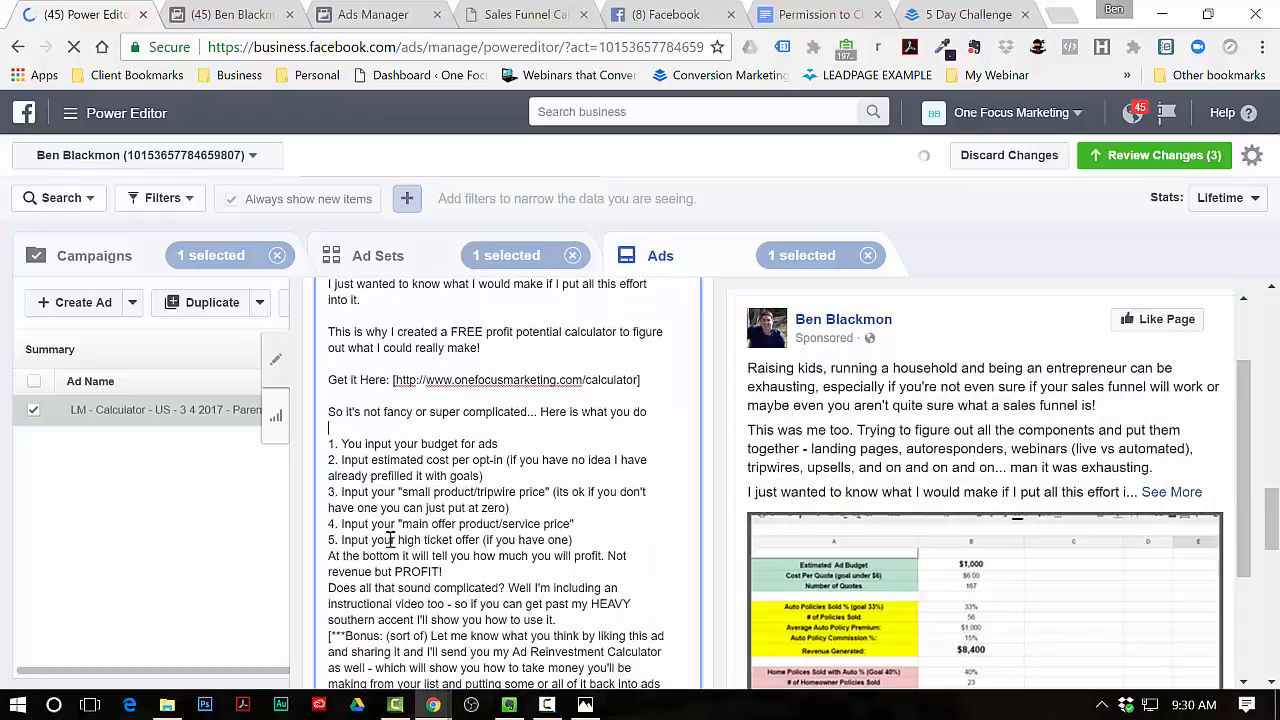
pyautogui.click(465, 570)
pyautogui.click(593, 538)
pyautogui.press('Return')
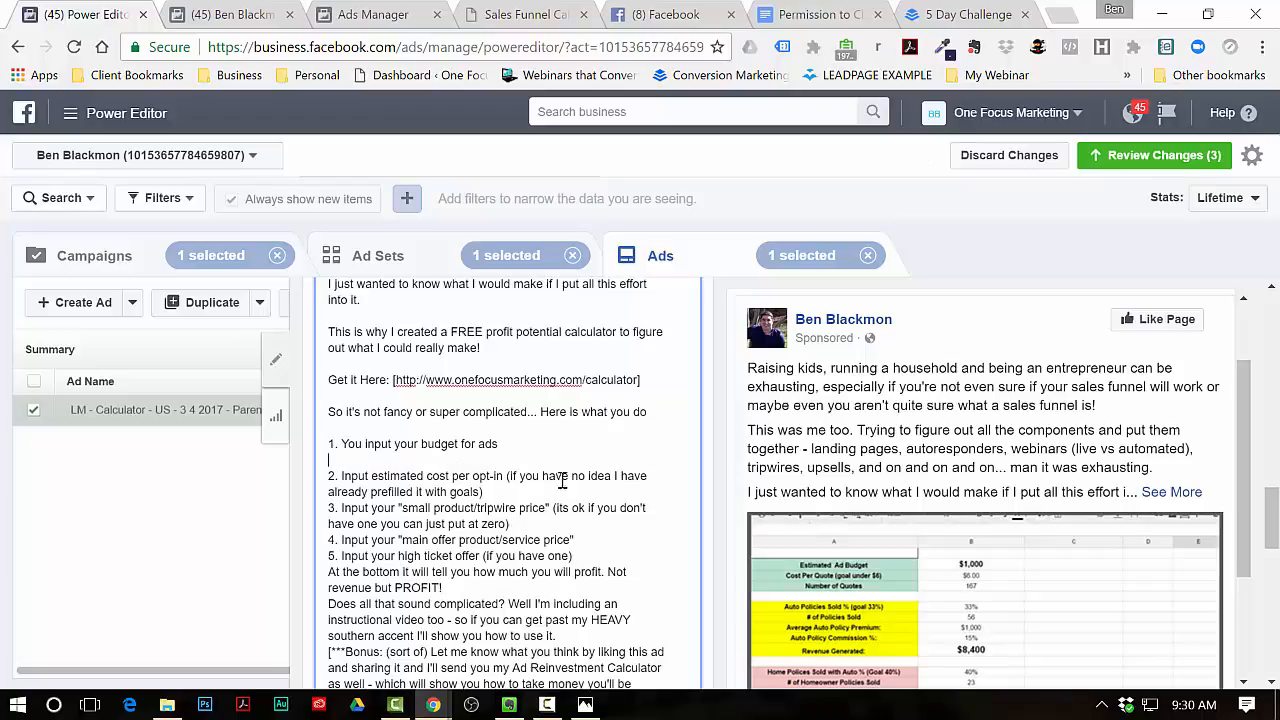
pyautogui.click(502, 497)
pyautogui.press('Return')
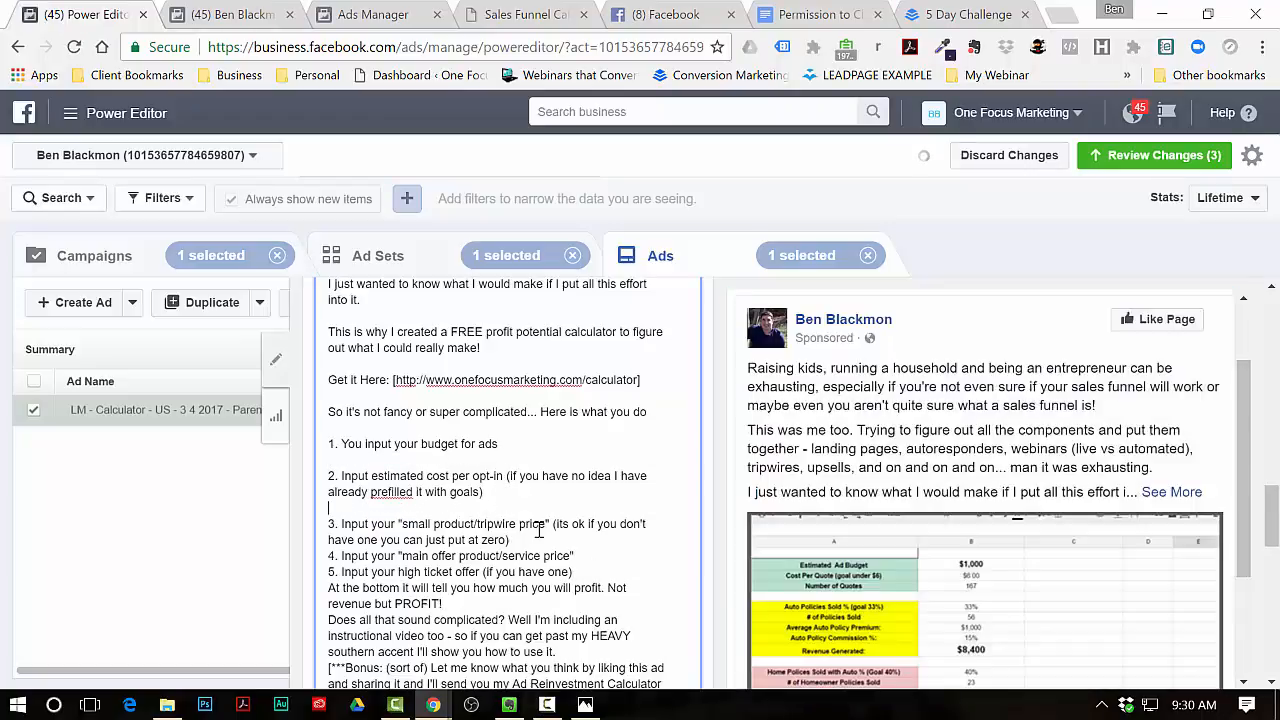
pyautogui.click(536, 536)
pyautogui.press('Return')
pyautogui.click(577, 571)
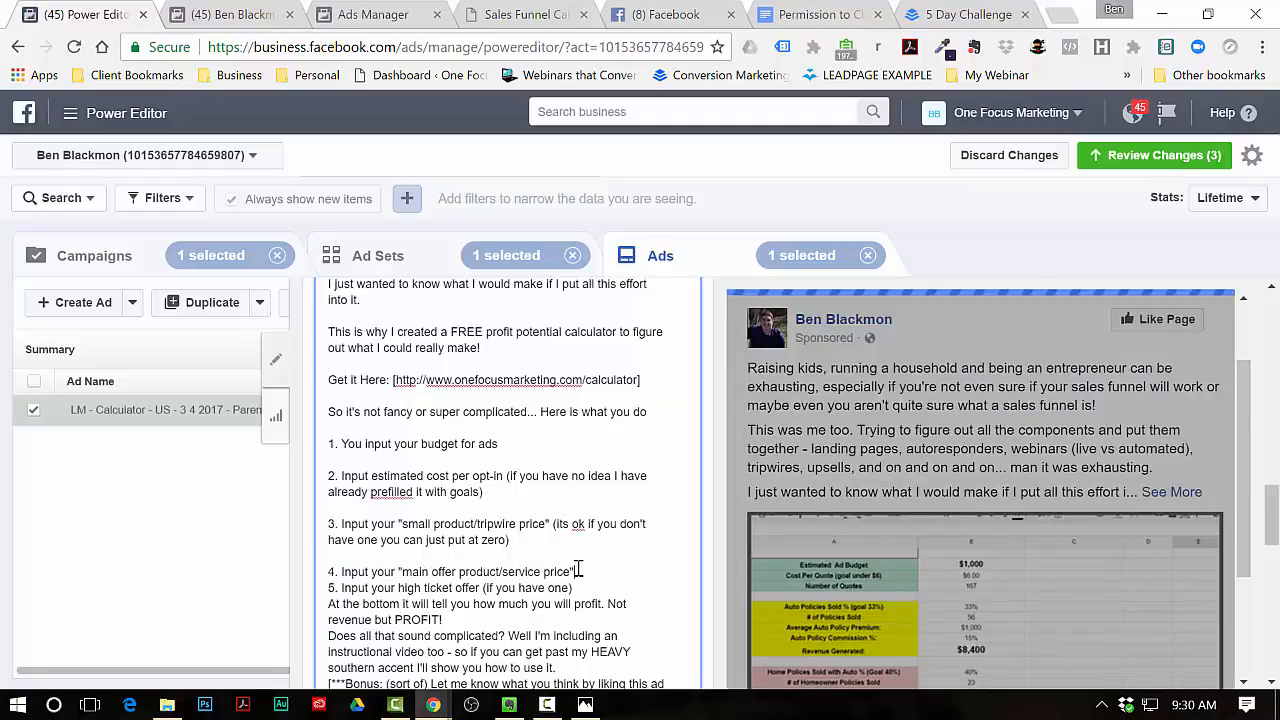
pyautogui.press('Return')
pyautogui.click(573, 603)
pyautogui.scroll(-1, 600, 560)
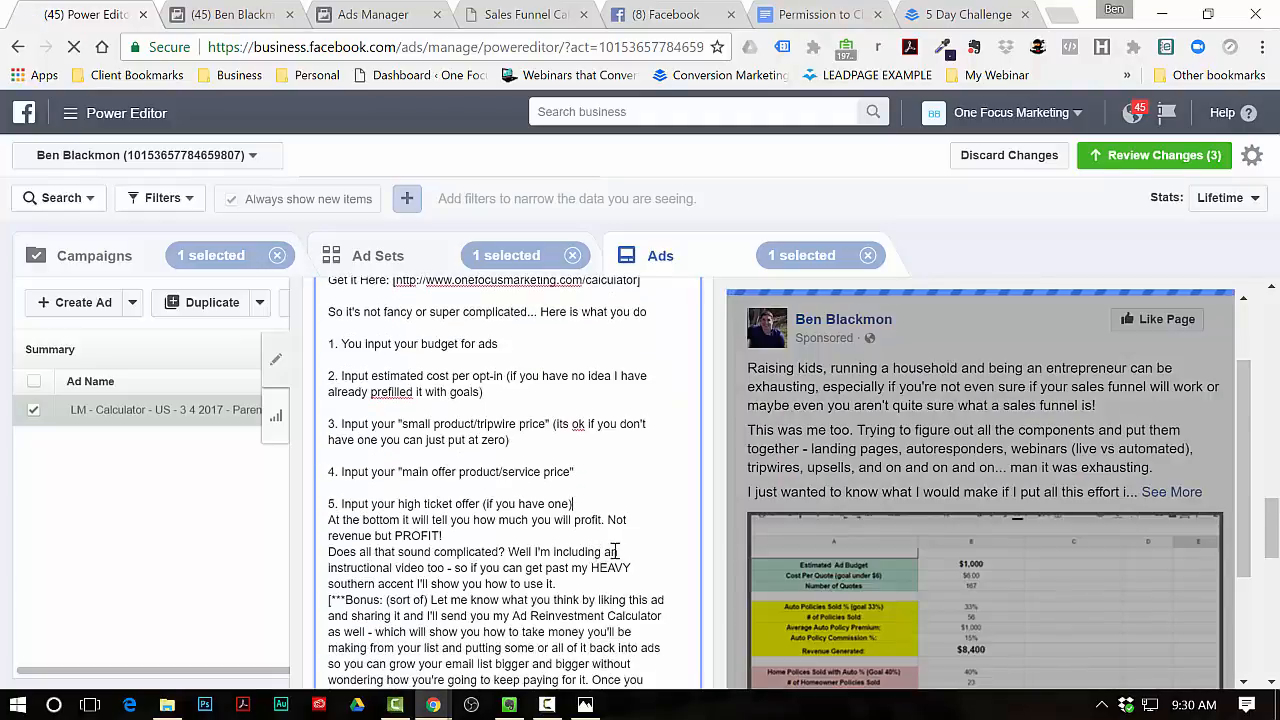
pyautogui.press('Return')
# - Insert blank lines after the "revenue but PROFIT!" paragraph and the instructional video paragraph in the ad text
pyautogui.click(506, 554)
pyautogui.press('Return')
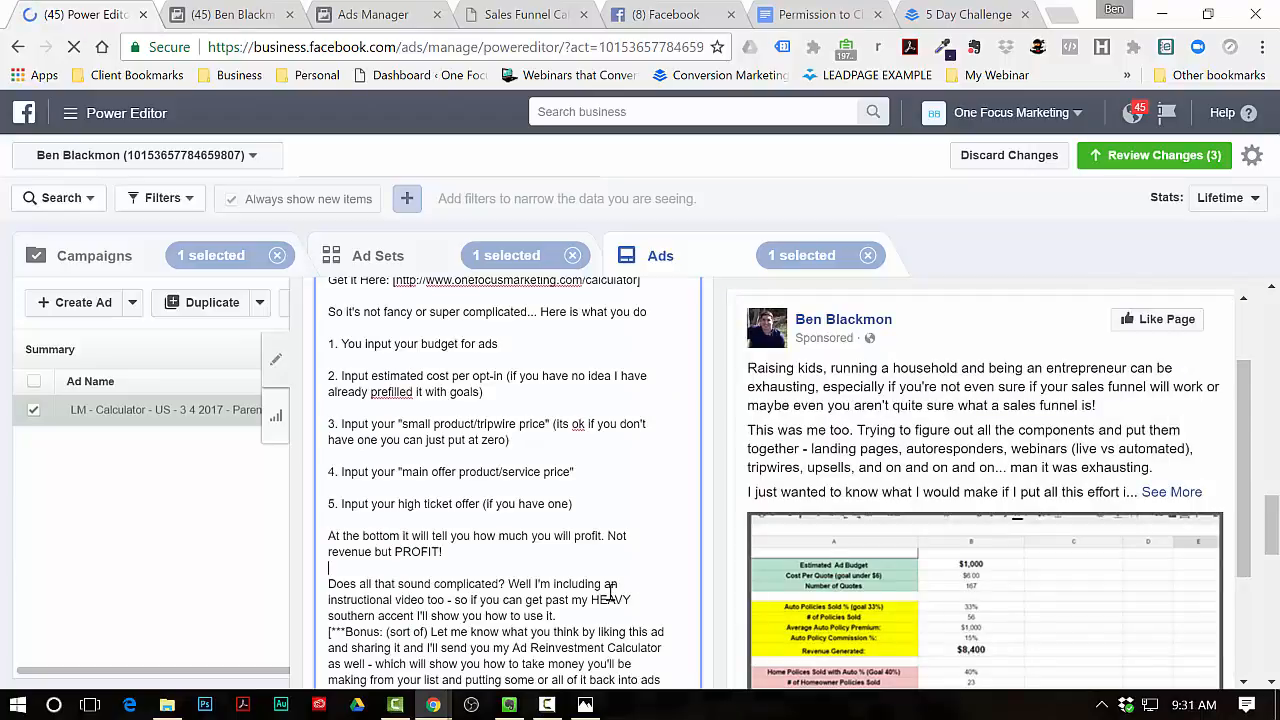
pyautogui.click(570, 617)
pyautogui.press('Return')
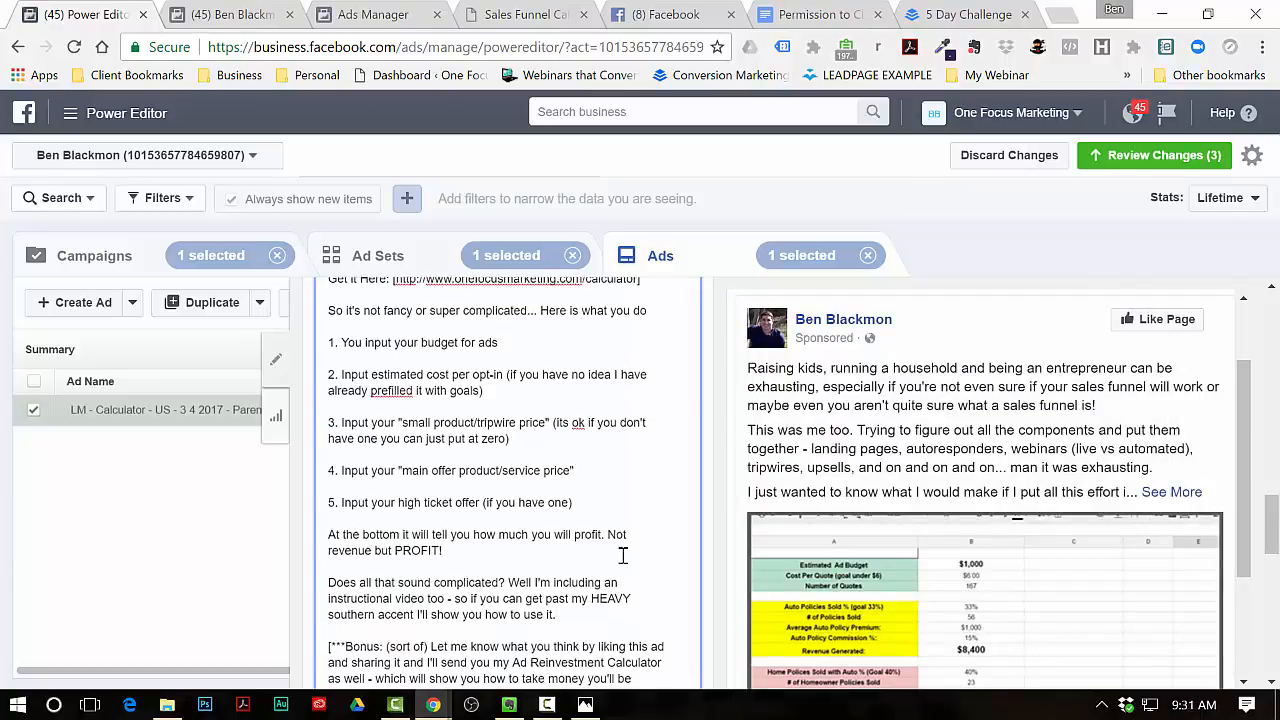
# - Insert a blank line after the bracketed "Bonus" paragraph, before "Get the Profit Conversion Calculator here:", in the ad text
pyautogui.scroll(-2, 560, 540)
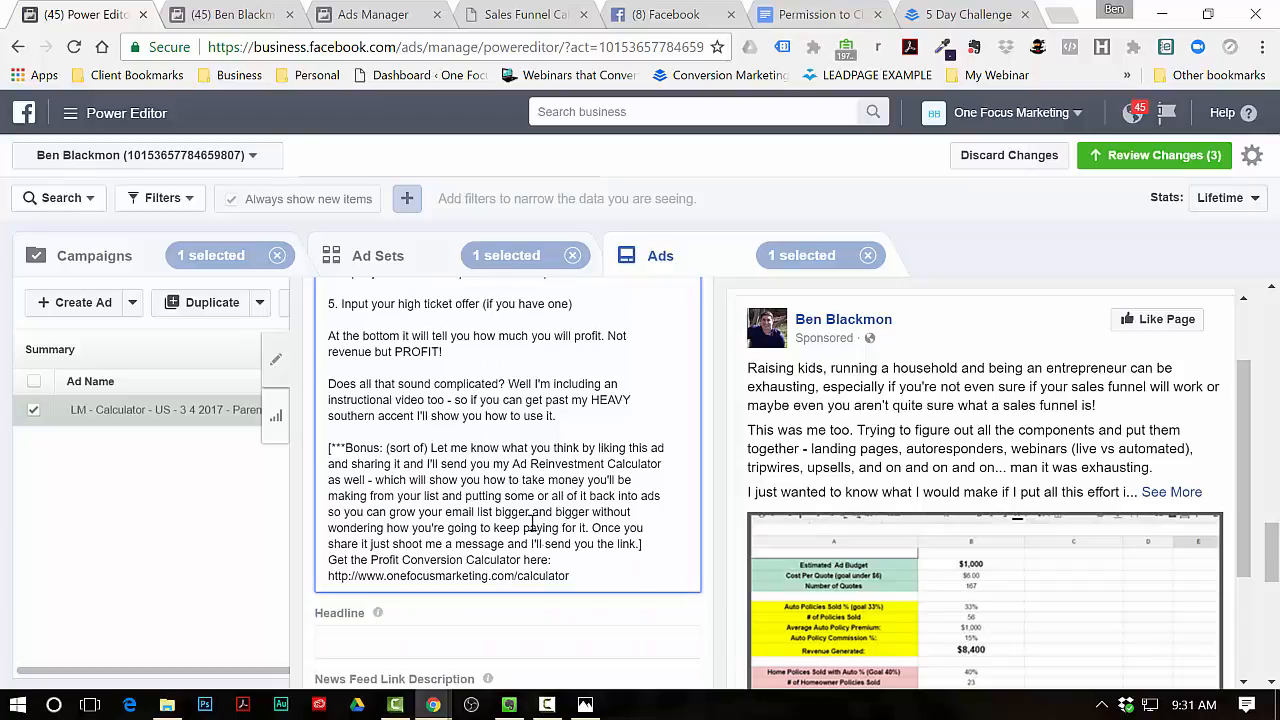
pyautogui.click(653, 544)
pyautogui.press('Return')
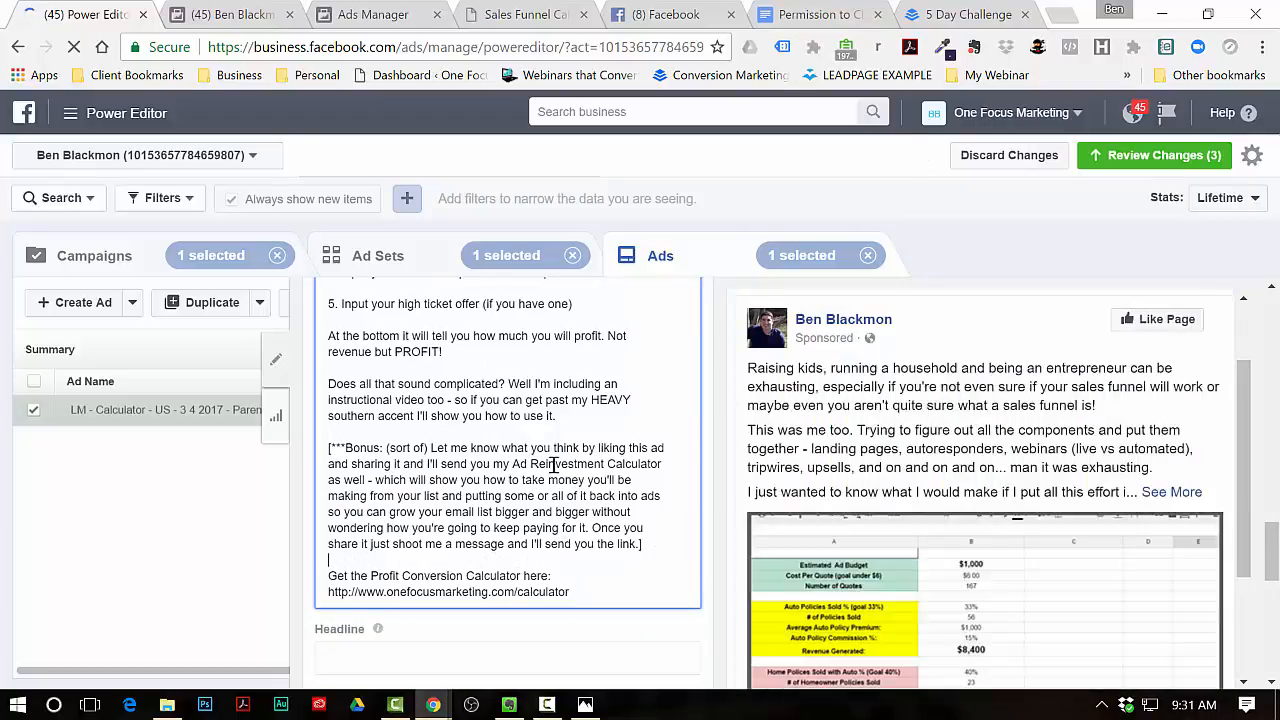
# - Set the ad's headline to "This ain't fancy or complicated but it works!"
pyautogui.scroll(3, 555, 464)
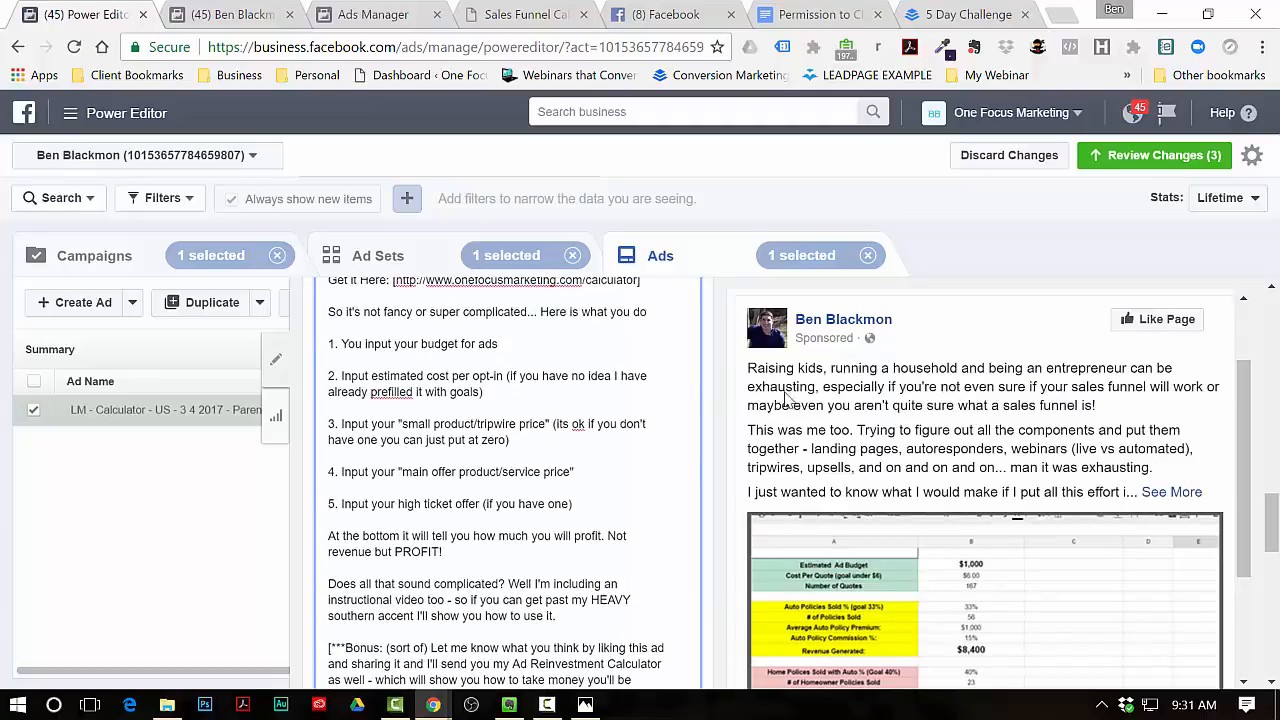
pyautogui.scroll(1, 523, 422)
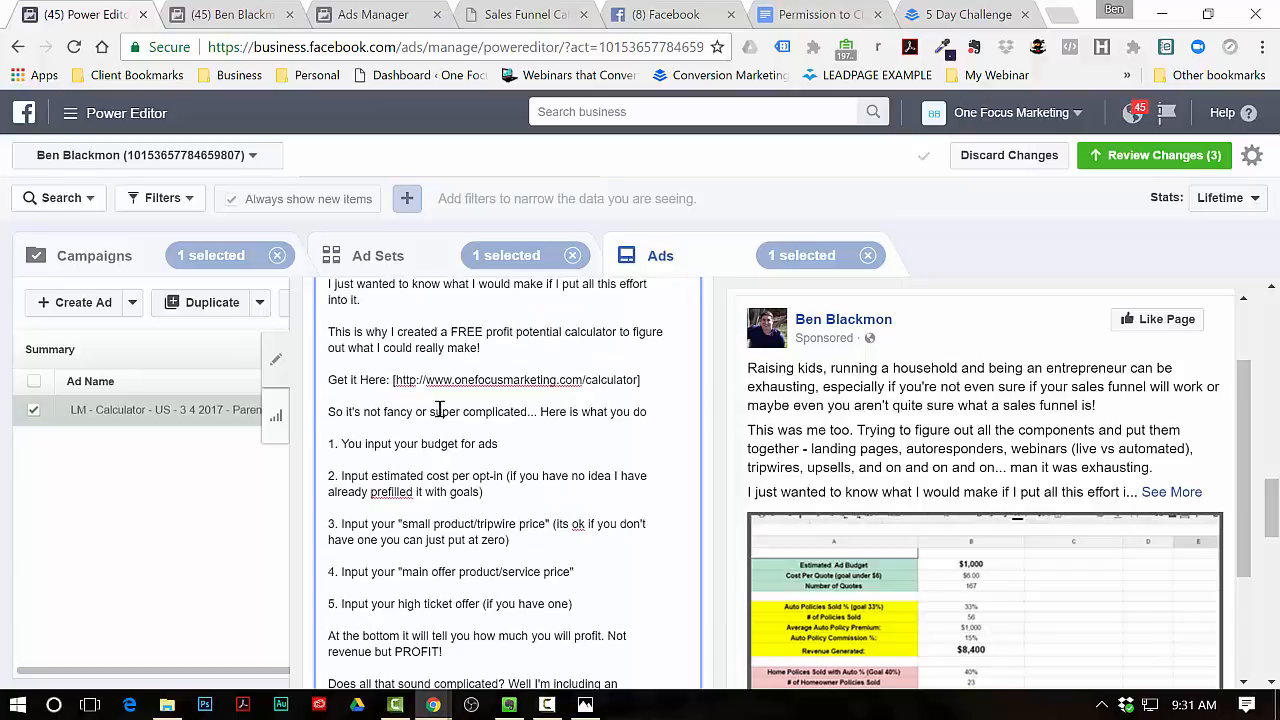
pyautogui.scroll(3, 439, 410)
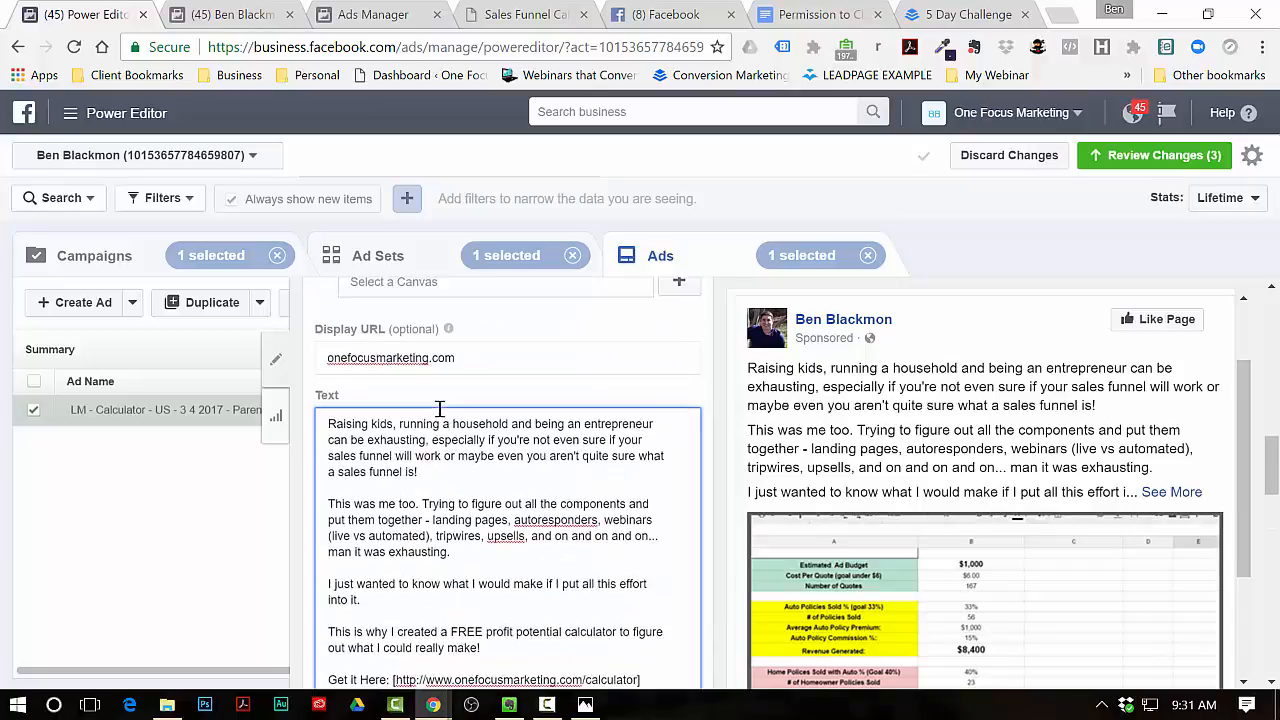
pyautogui.scroll(-2, 439, 409)
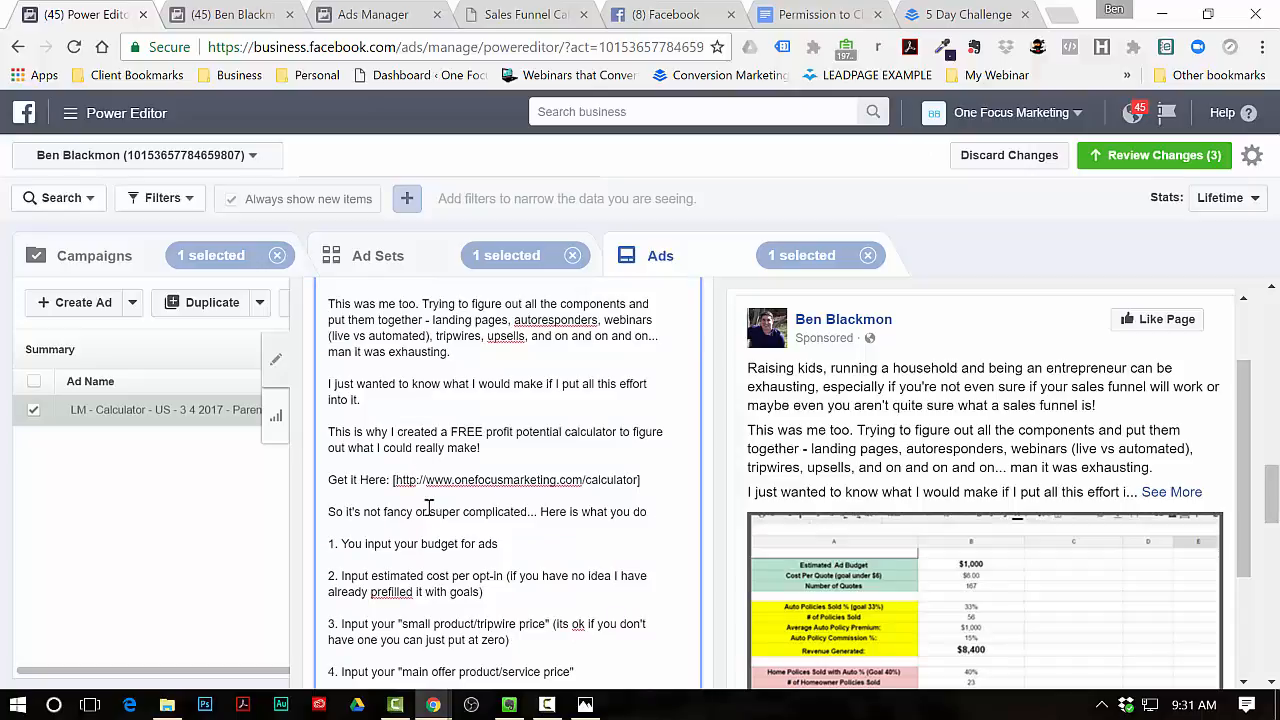
pyautogui.scroll(2, 450, 508)
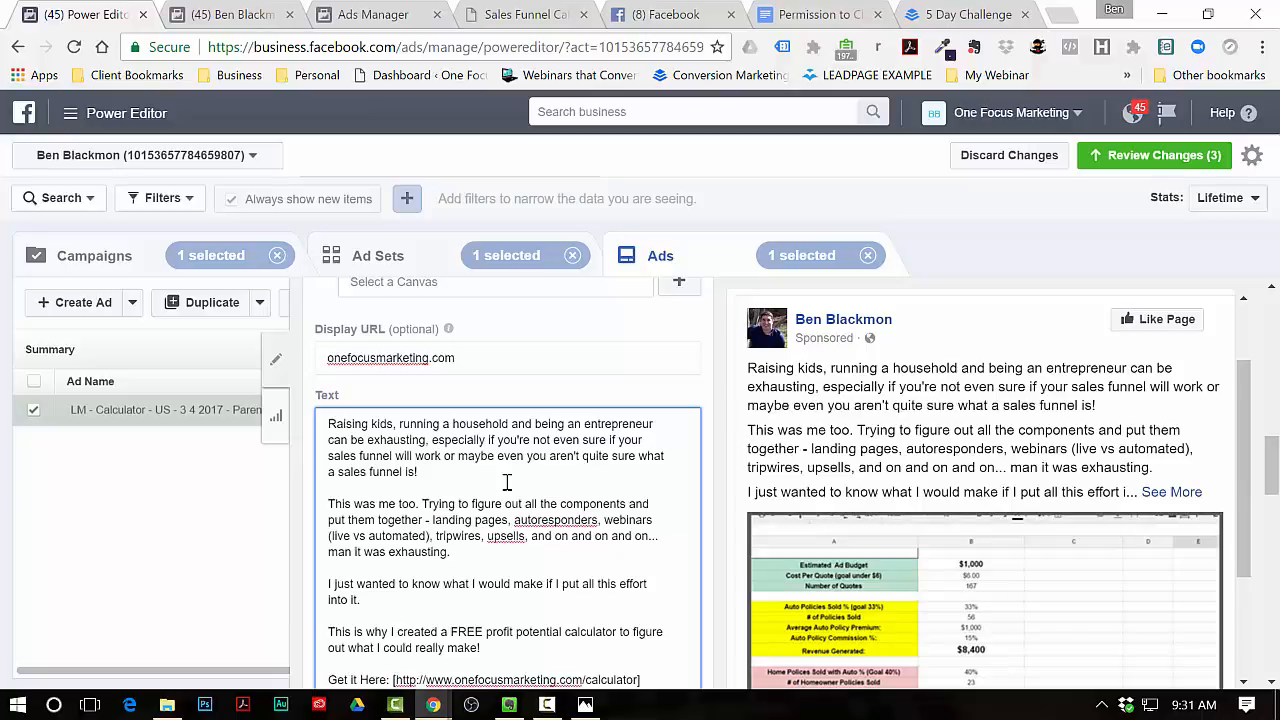
pyautogui.scroll(-10, 530, 470)
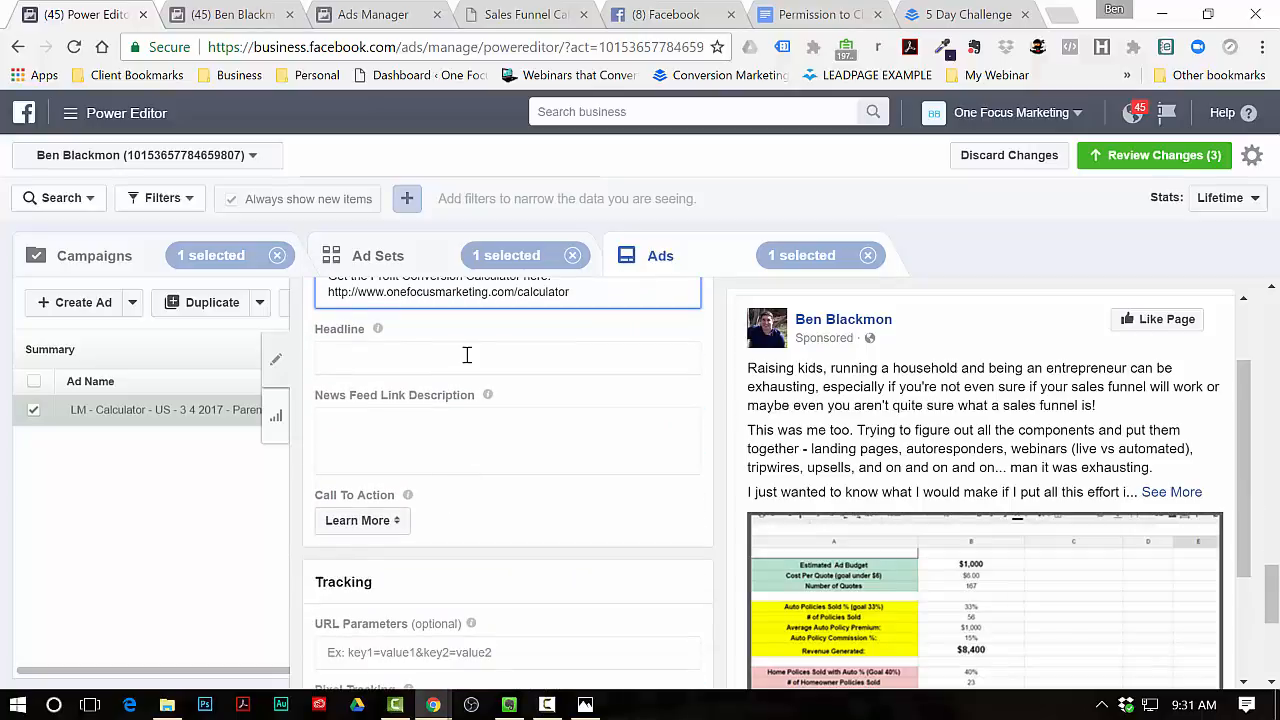
pyautogui.scroll(-2, 934, 410)
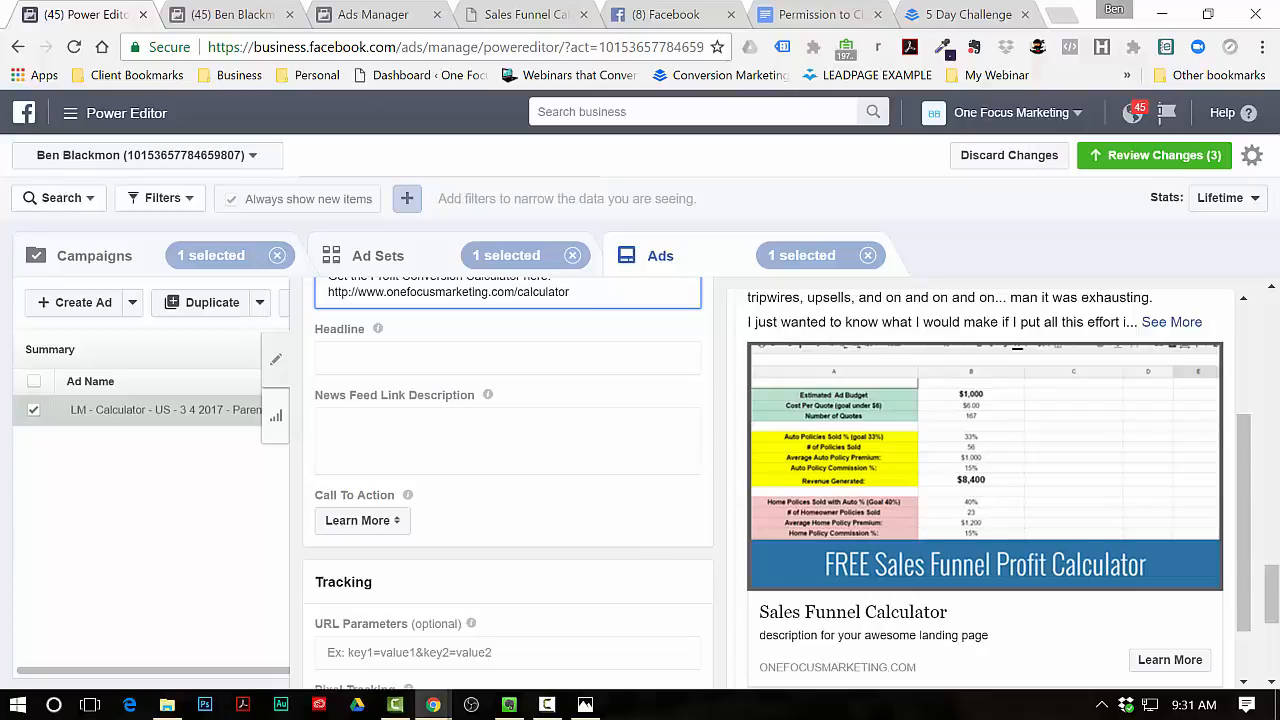
pyautogui.click(412, 358)
pyautogui.write('Th')
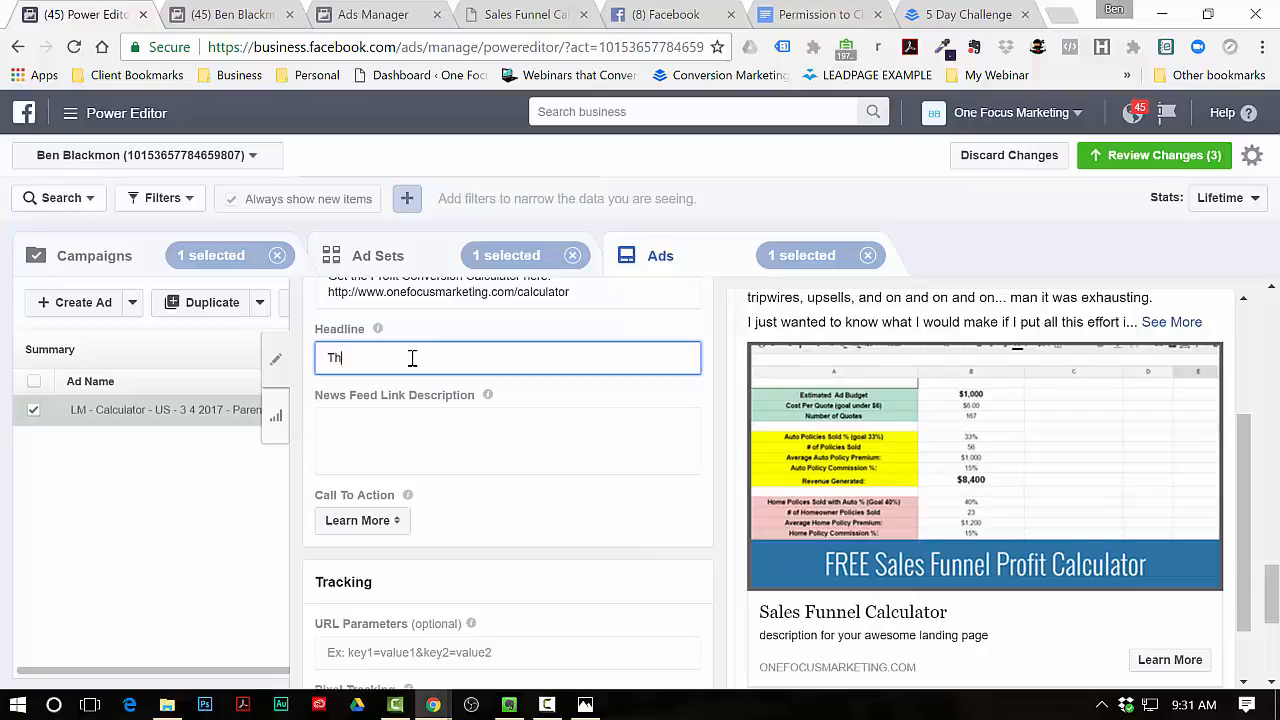
pyautogui.write("is ain't fancy or complicated but it works!")
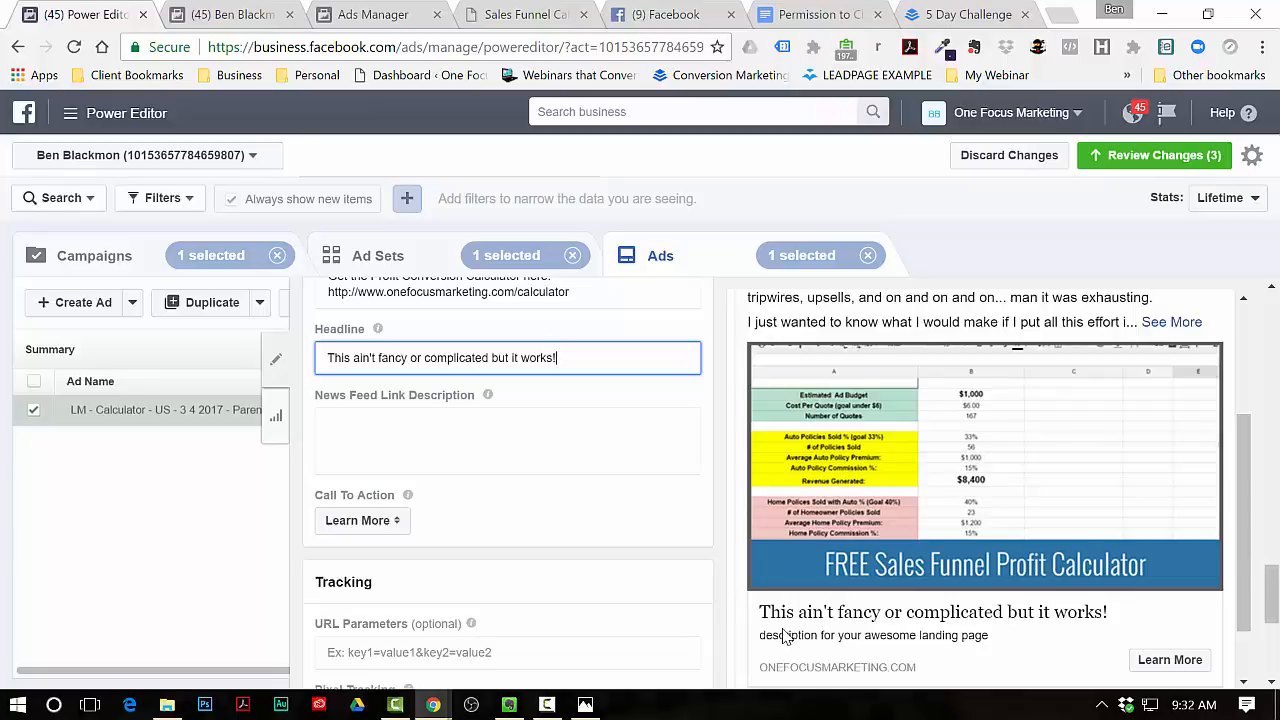
pyautogui.click(521, 426)
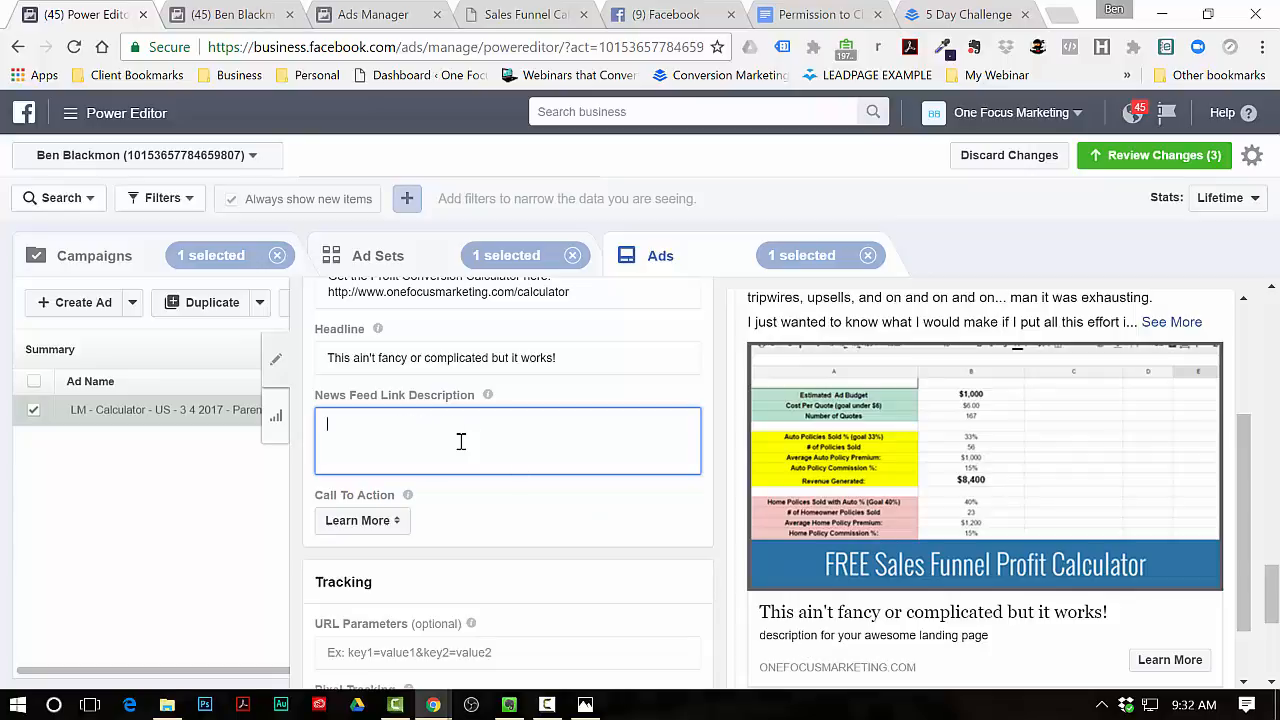
pyautogui.scroll(2, 392, 460)
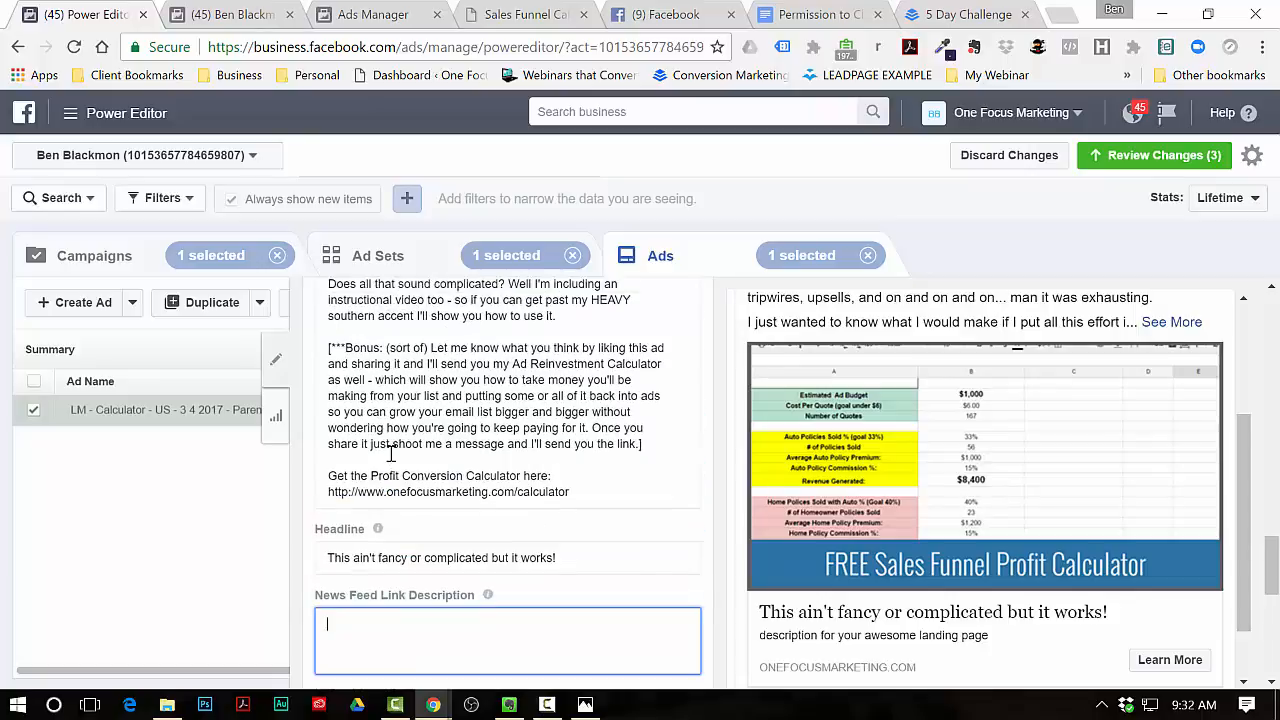
pyautogui.scroll(4, 400, 370)
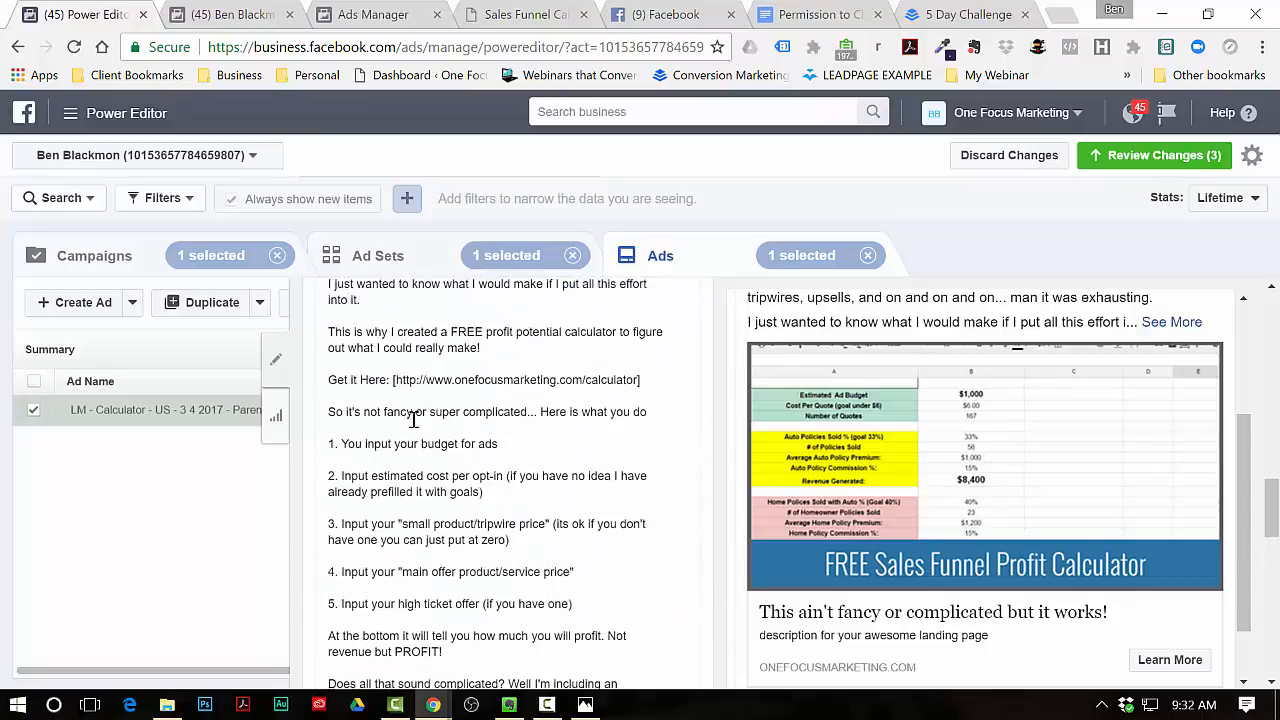
pyautogui.scroll(-1, 447, 482)
pyautogui.scroll(-7, 447, 482)
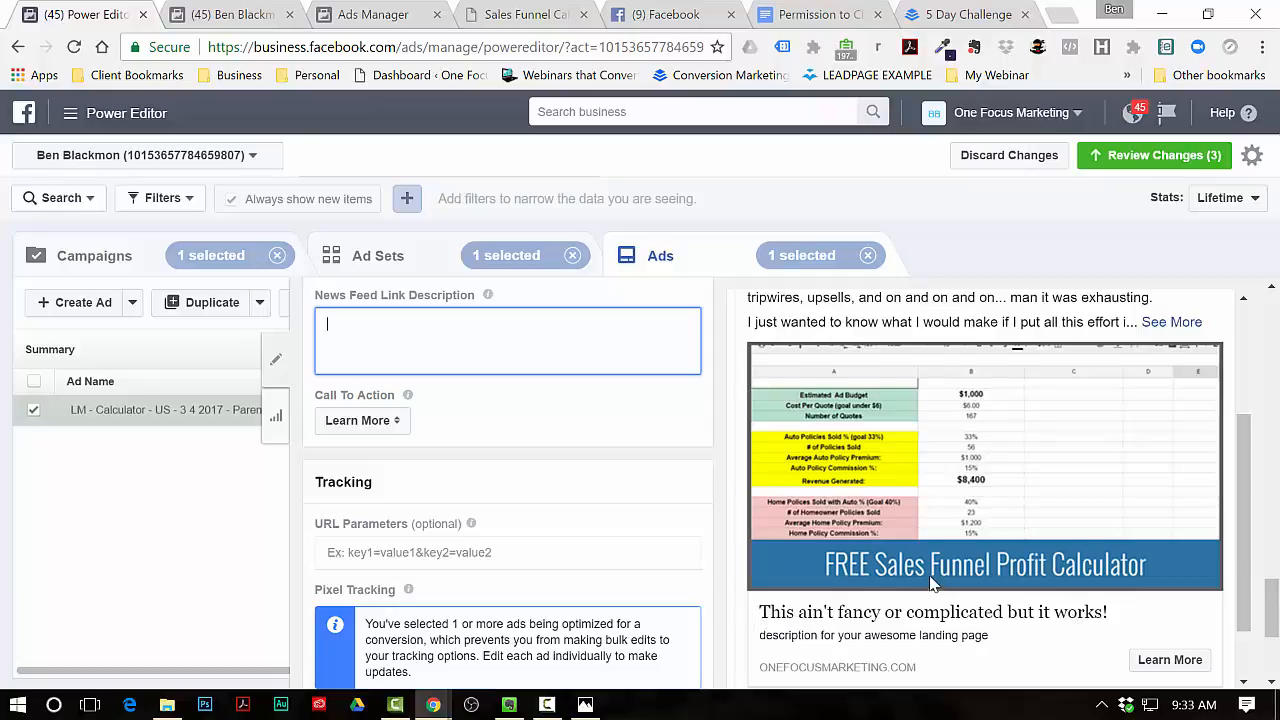
# - Check how the ad looks in the Mobile News Feed preview and return the preview to Desktop News Feed
pyautogui.scroll(3, 858, 512)
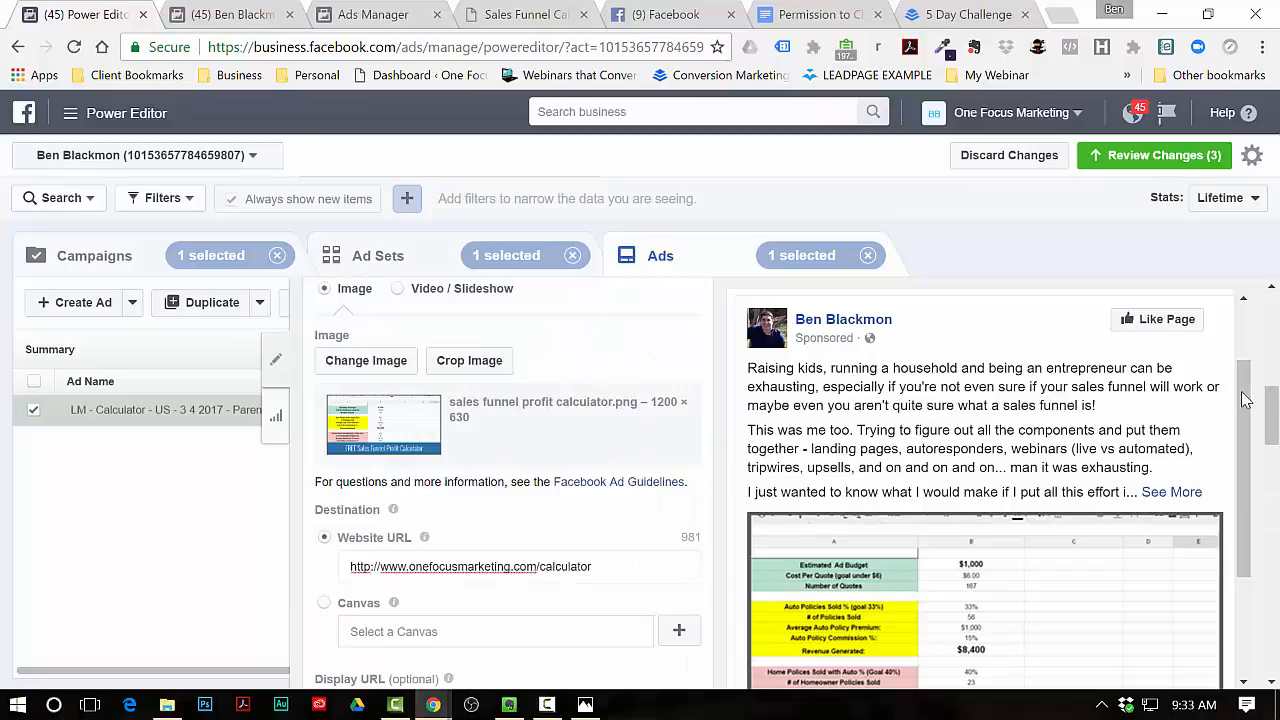
pyautogui.scroll(2, 1240, 400)
pyautogui.click(846, 365)
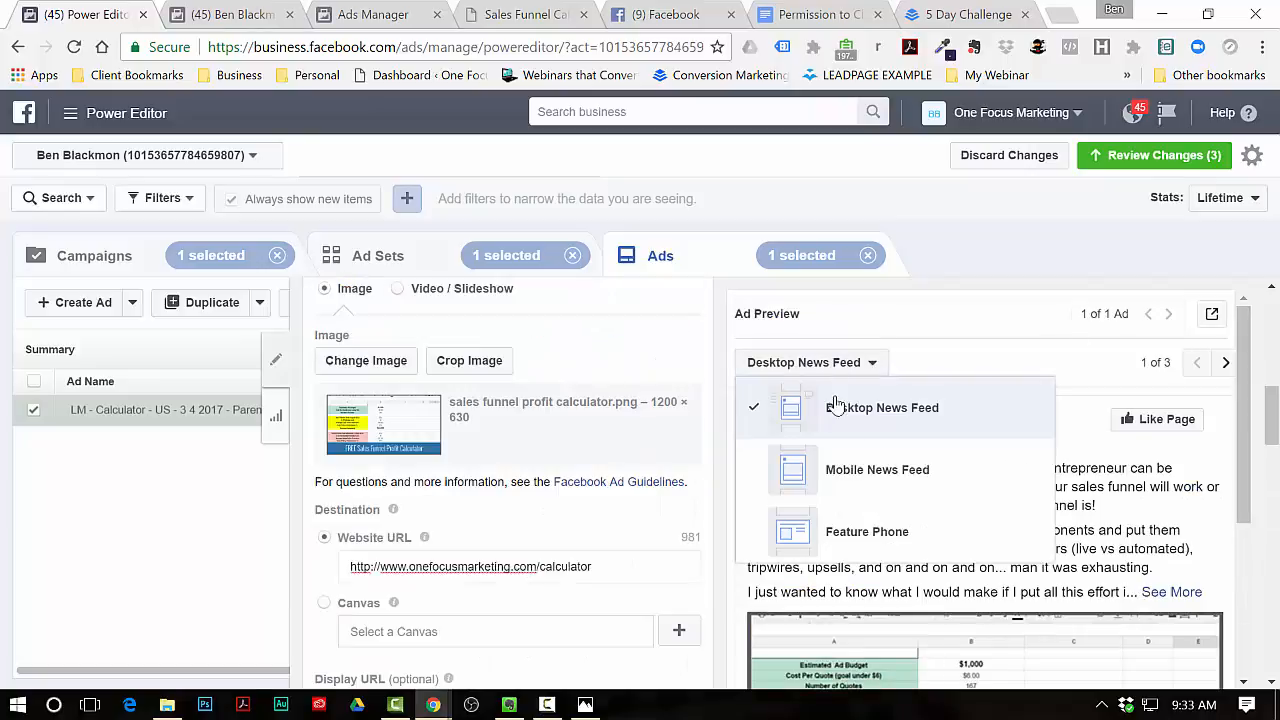
pyautogui.click(872, 477)
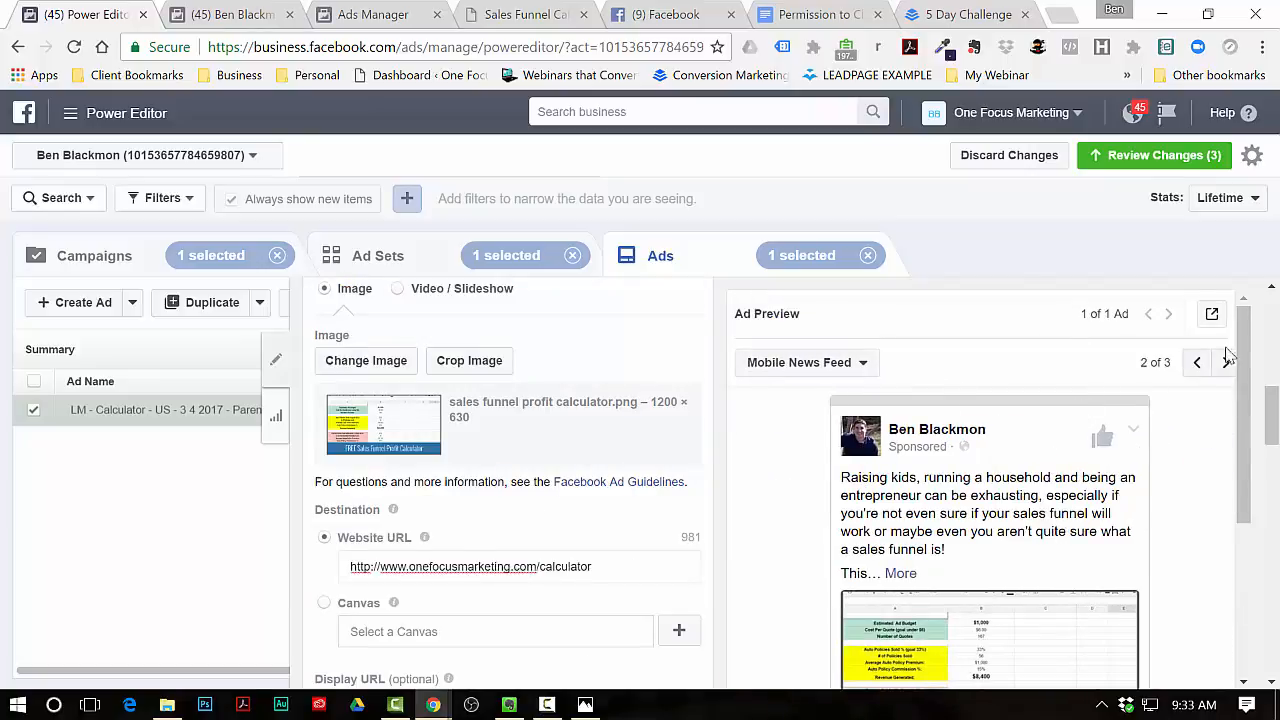
pyautogui.scroll(-2, 1232, 457)
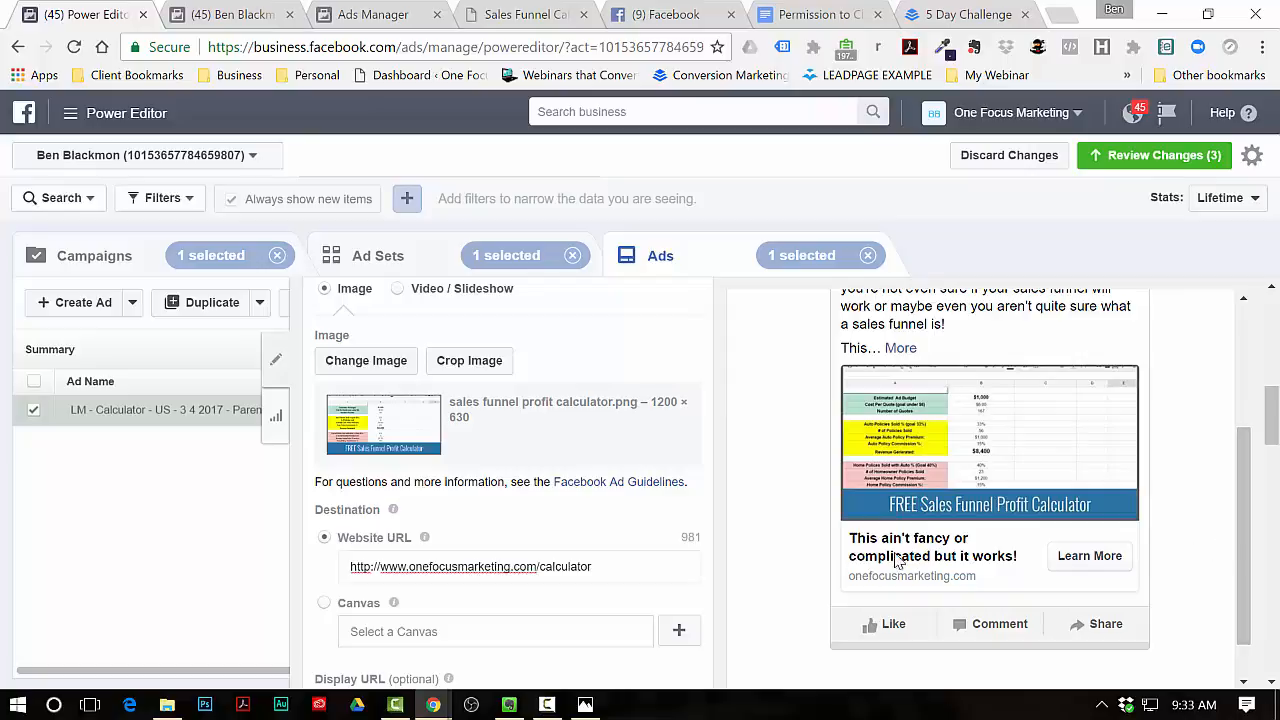
pyautogui.moveTo(1247, 508); pyautogui.dragTo(1246, 390)
pyautogui.click(845, 366)
pyautogui.click(836, 407)
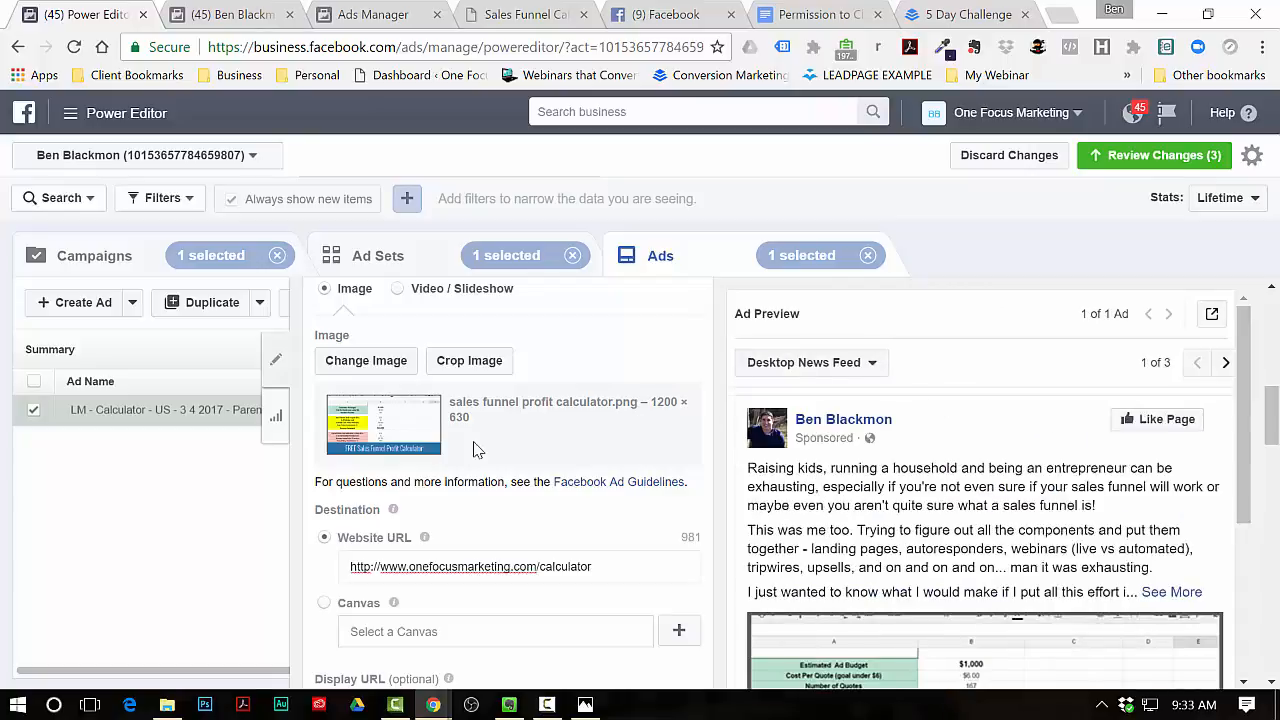
# - Set the ad's News Feed link description to "Free calculator gives you insight to your funnel profits!" and check it in the preview
pyautogui.scroll(-10, 500, 440)
pyautogui.scroll(-4, 460, 450)
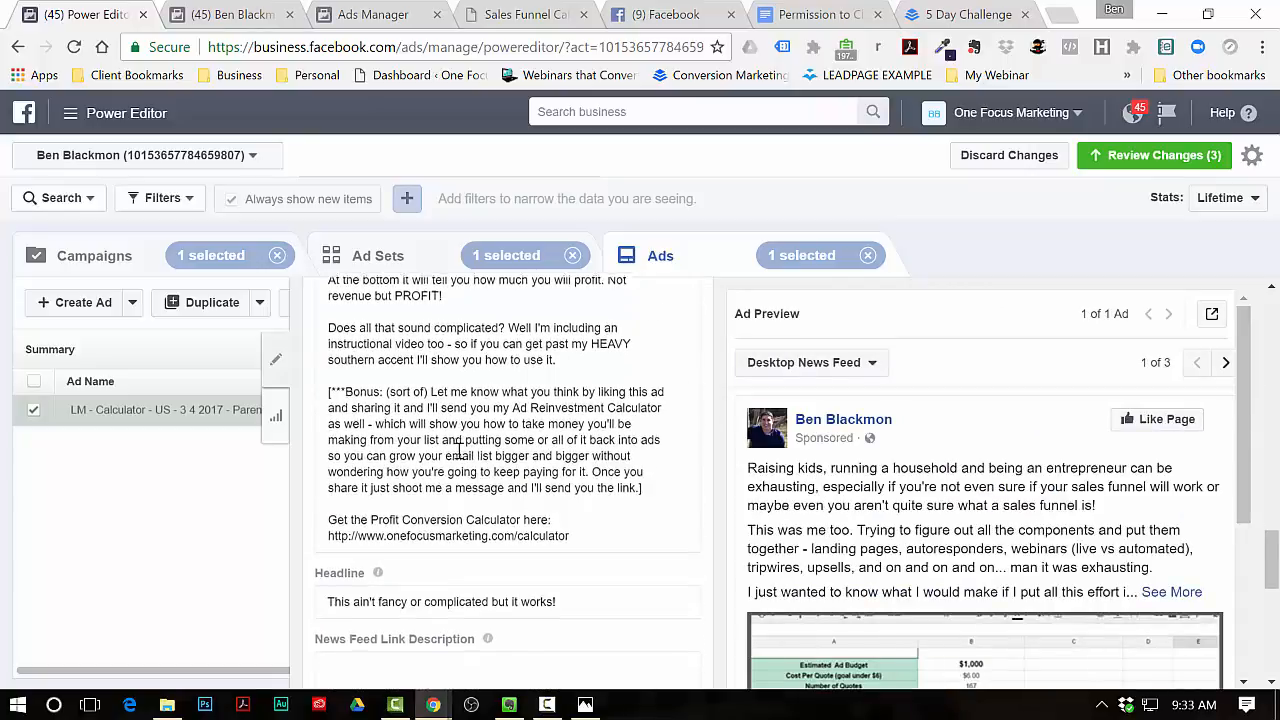
pyautogui.click(423, 487)
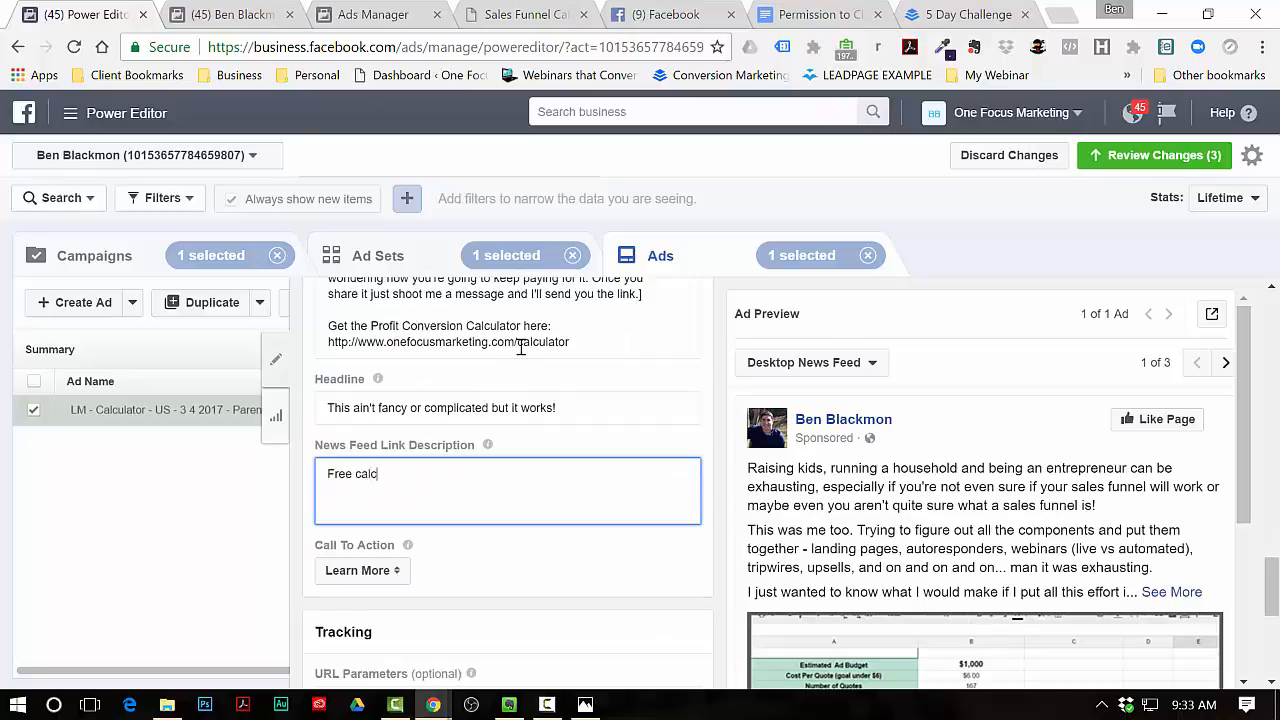
pyautogui.write('Free calcualtor')
pyautogui.press('BackSpace')
pyautogui.press('BackSpace')
pyautogui.press('BackSpace')
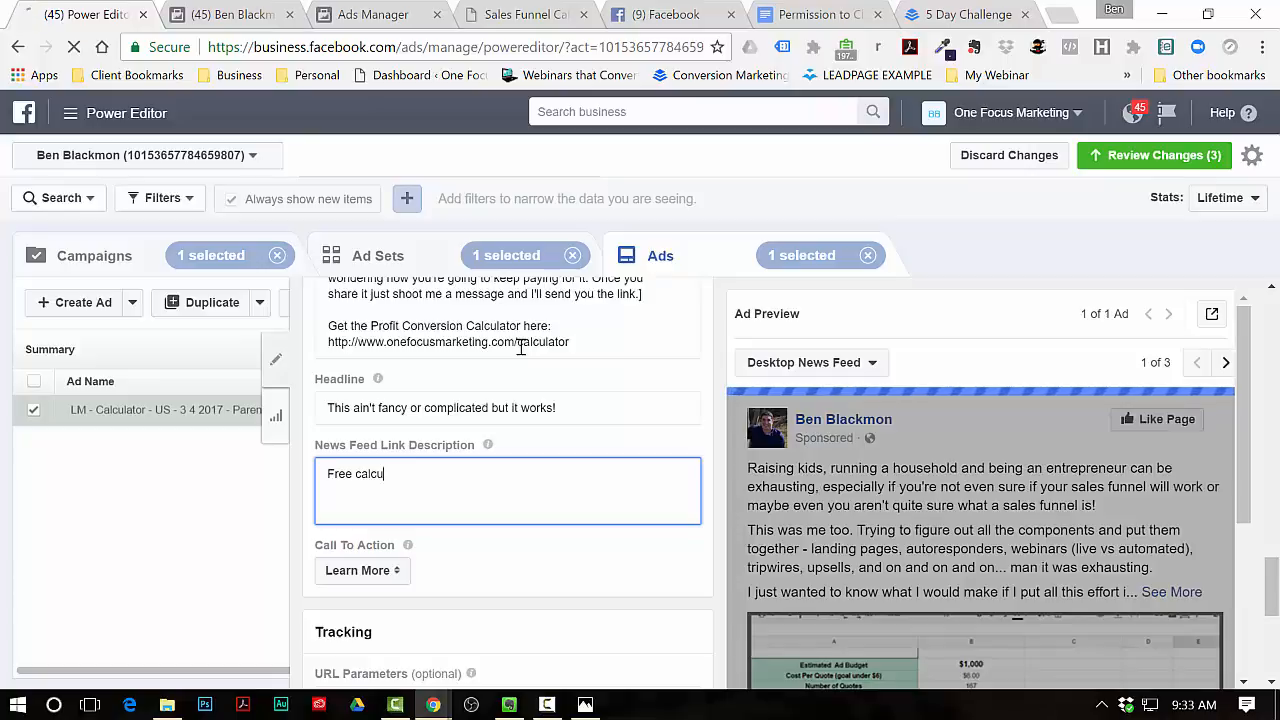
pyautogui.write('lator gives you ')
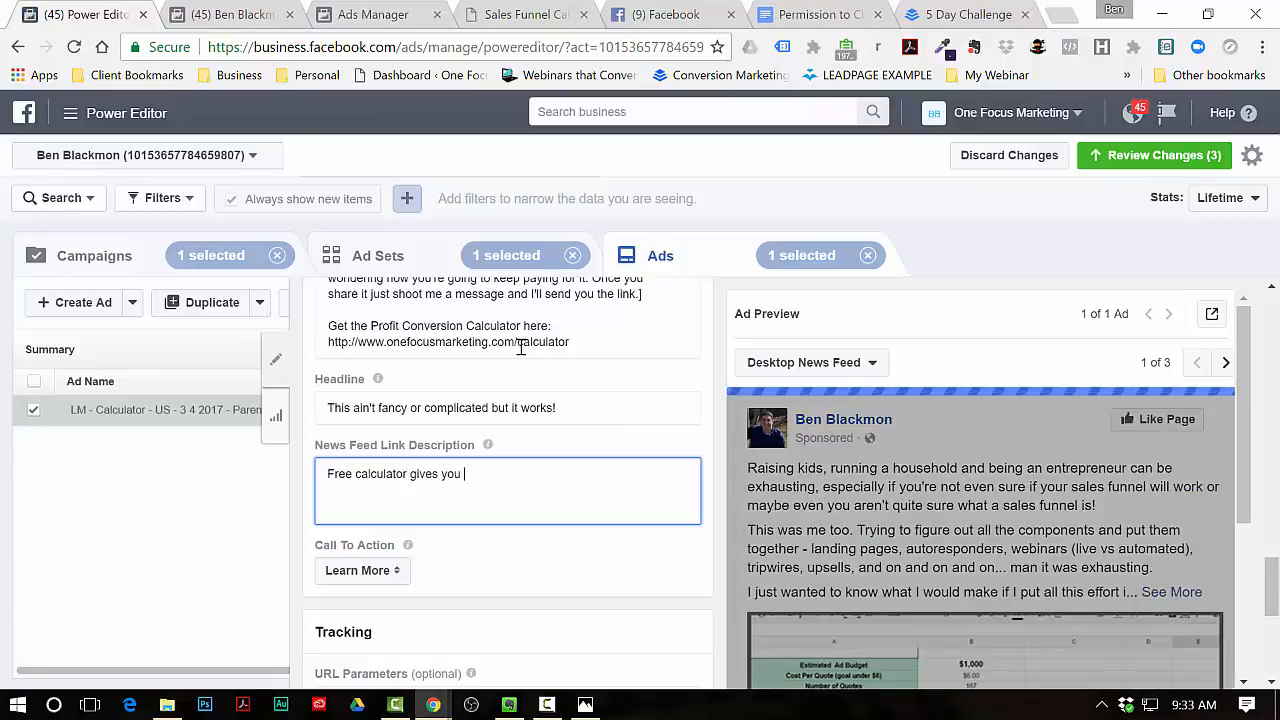
pyautogui.write('insight to')
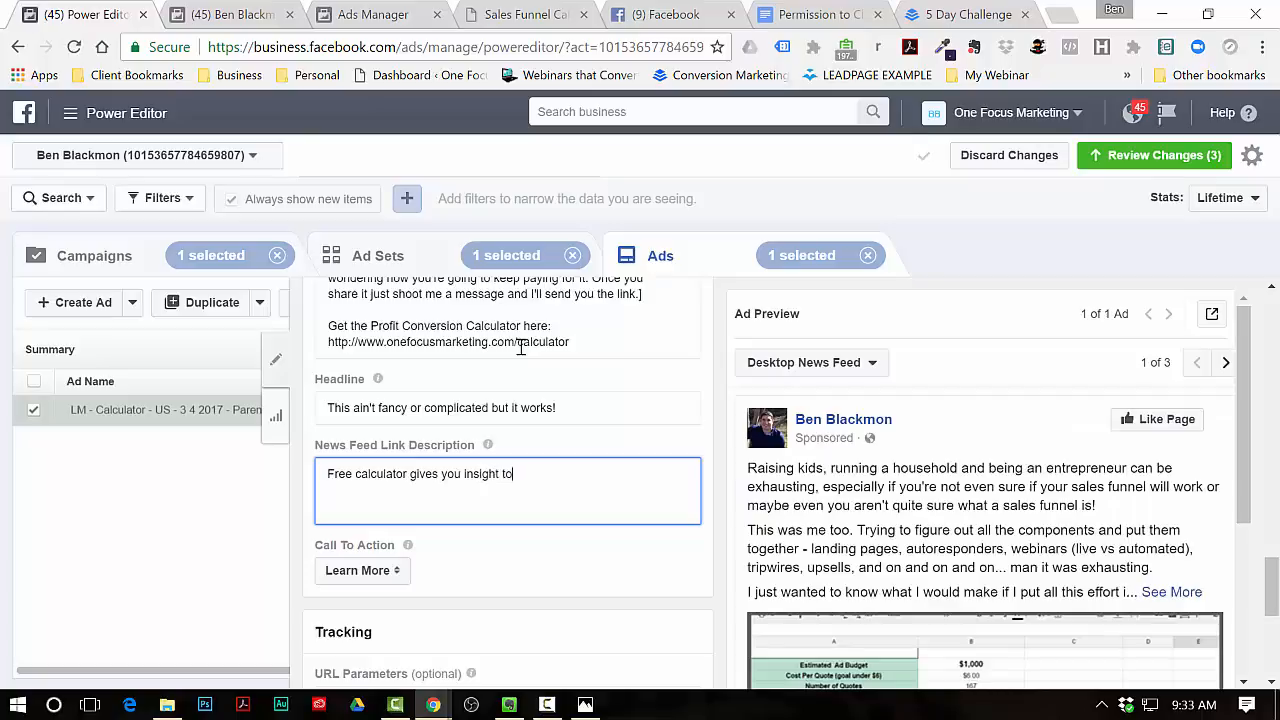
pyautogui.write(' your funnel profits!')
pyautogui.scroll(-2, 945, 490)
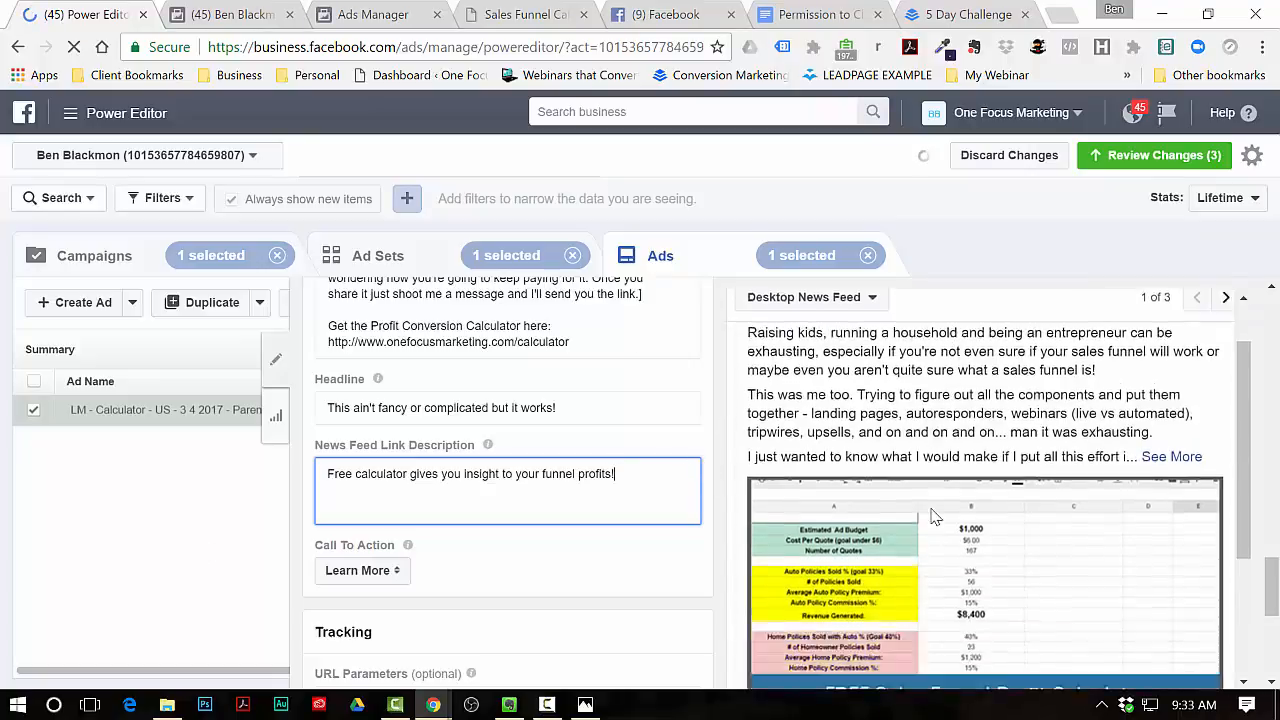
pyautogui.scroll(-3, 935, 516)
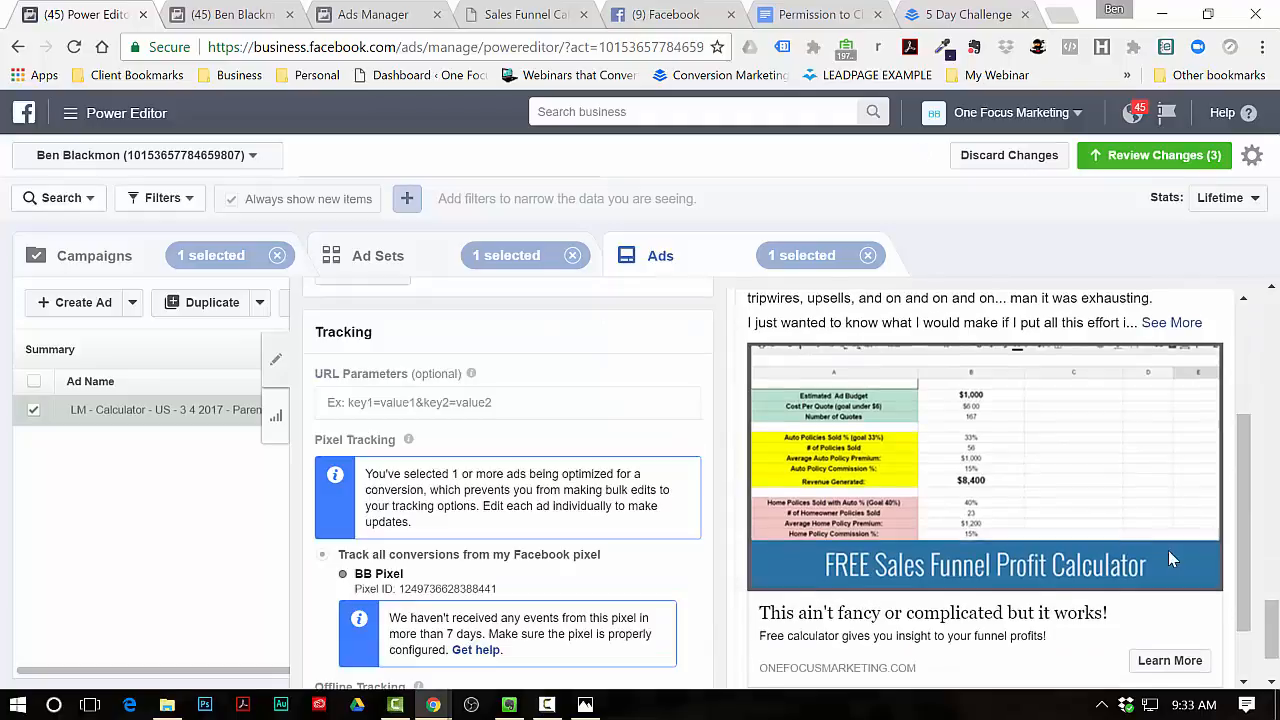
pyautogui.scroll(3, 1168, 560)
pyautogui.scroll(10, 608, 484)
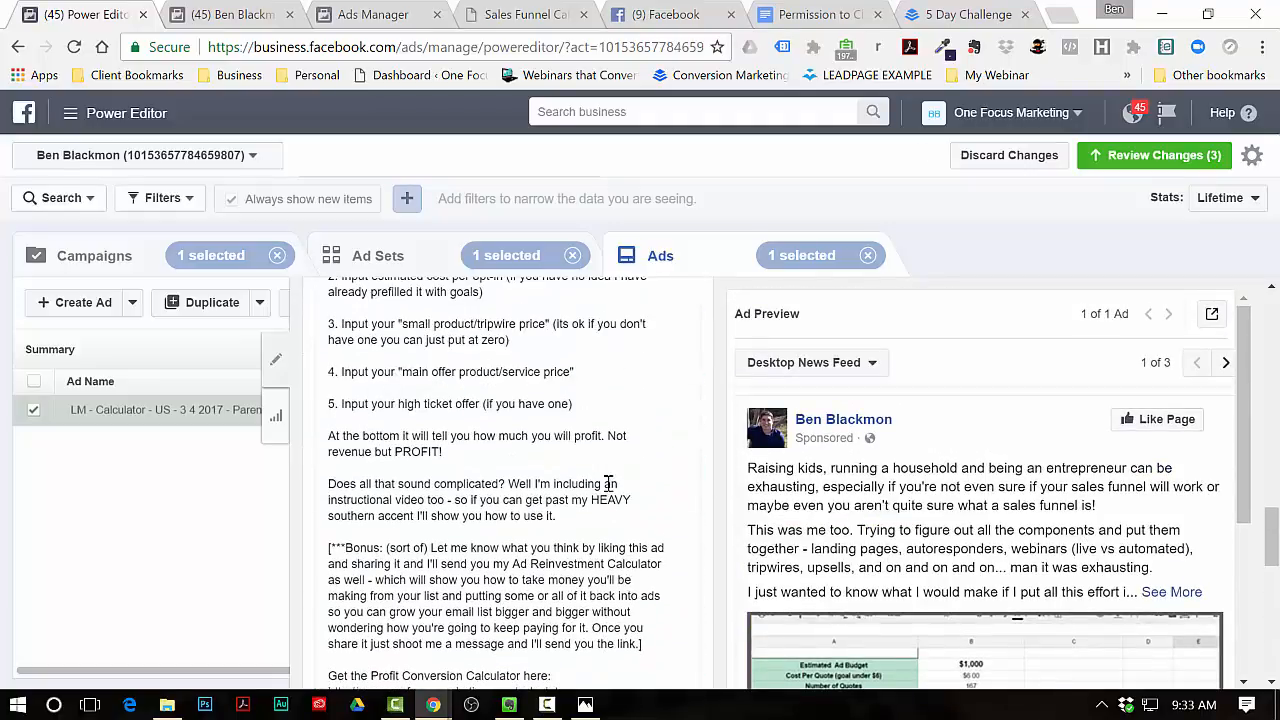
pyautogui.scroll(10, 608, 484)
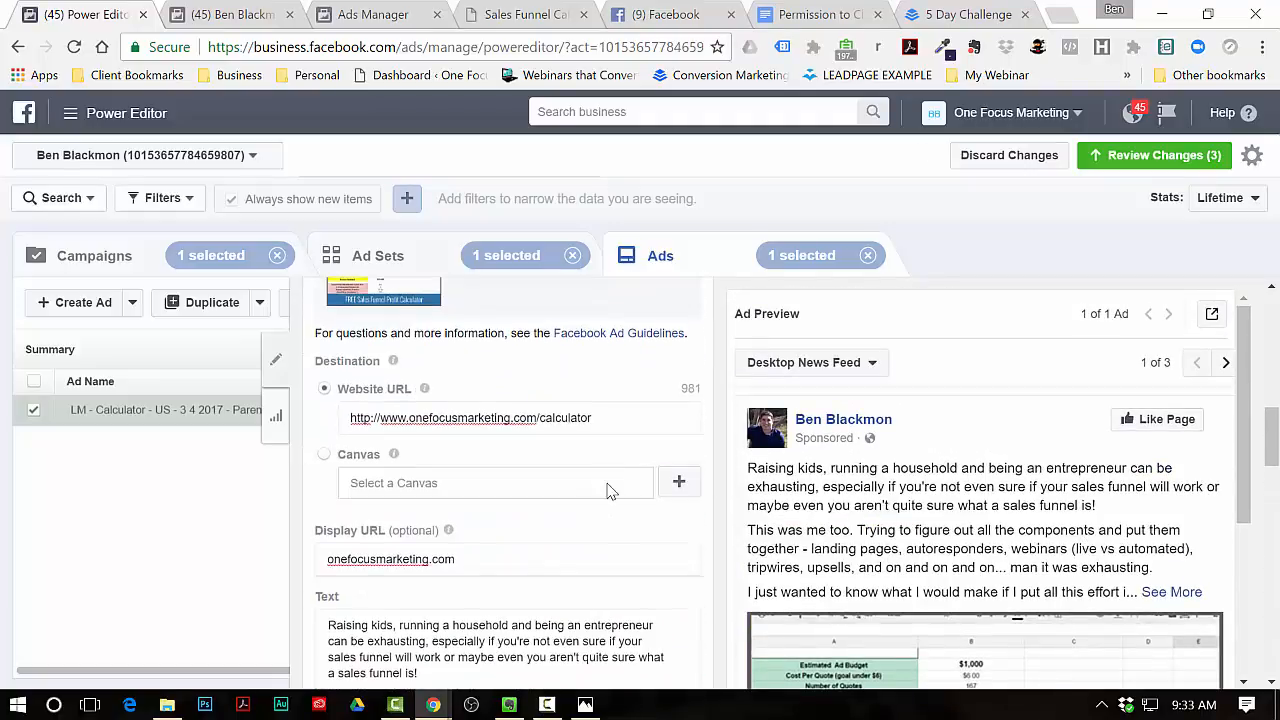
pyautogui.scroll(10, 610, 491)
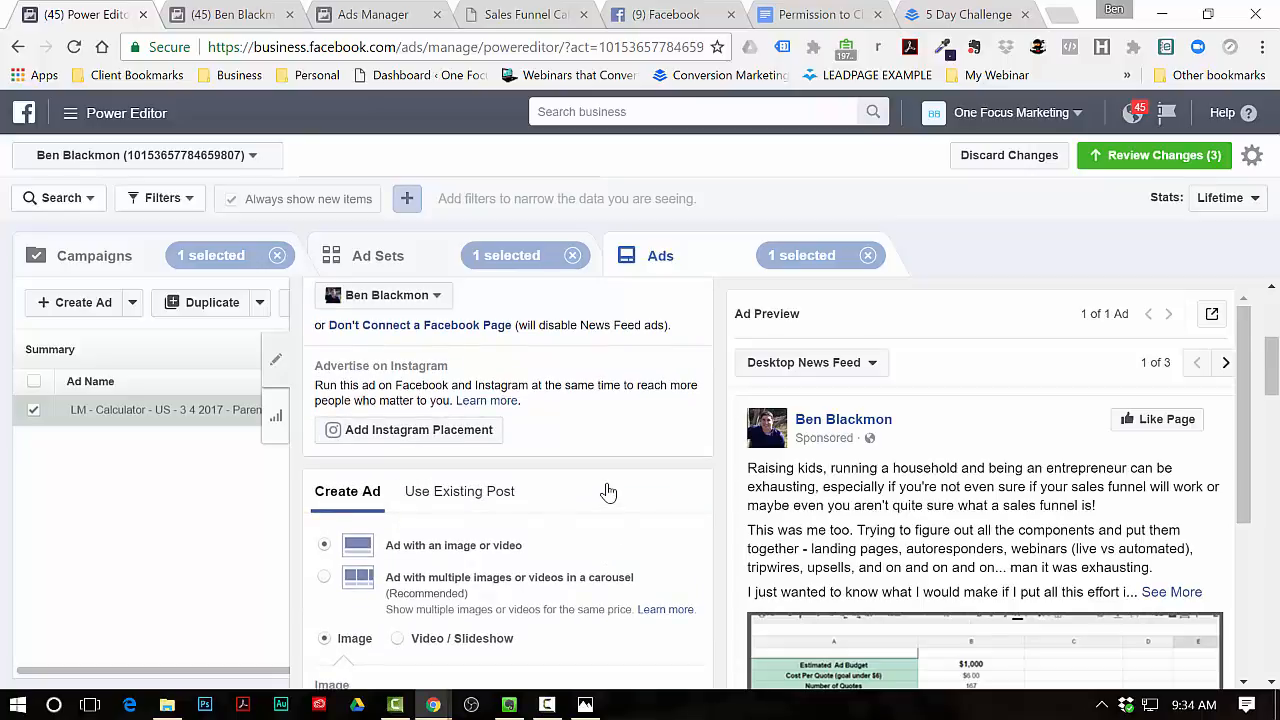